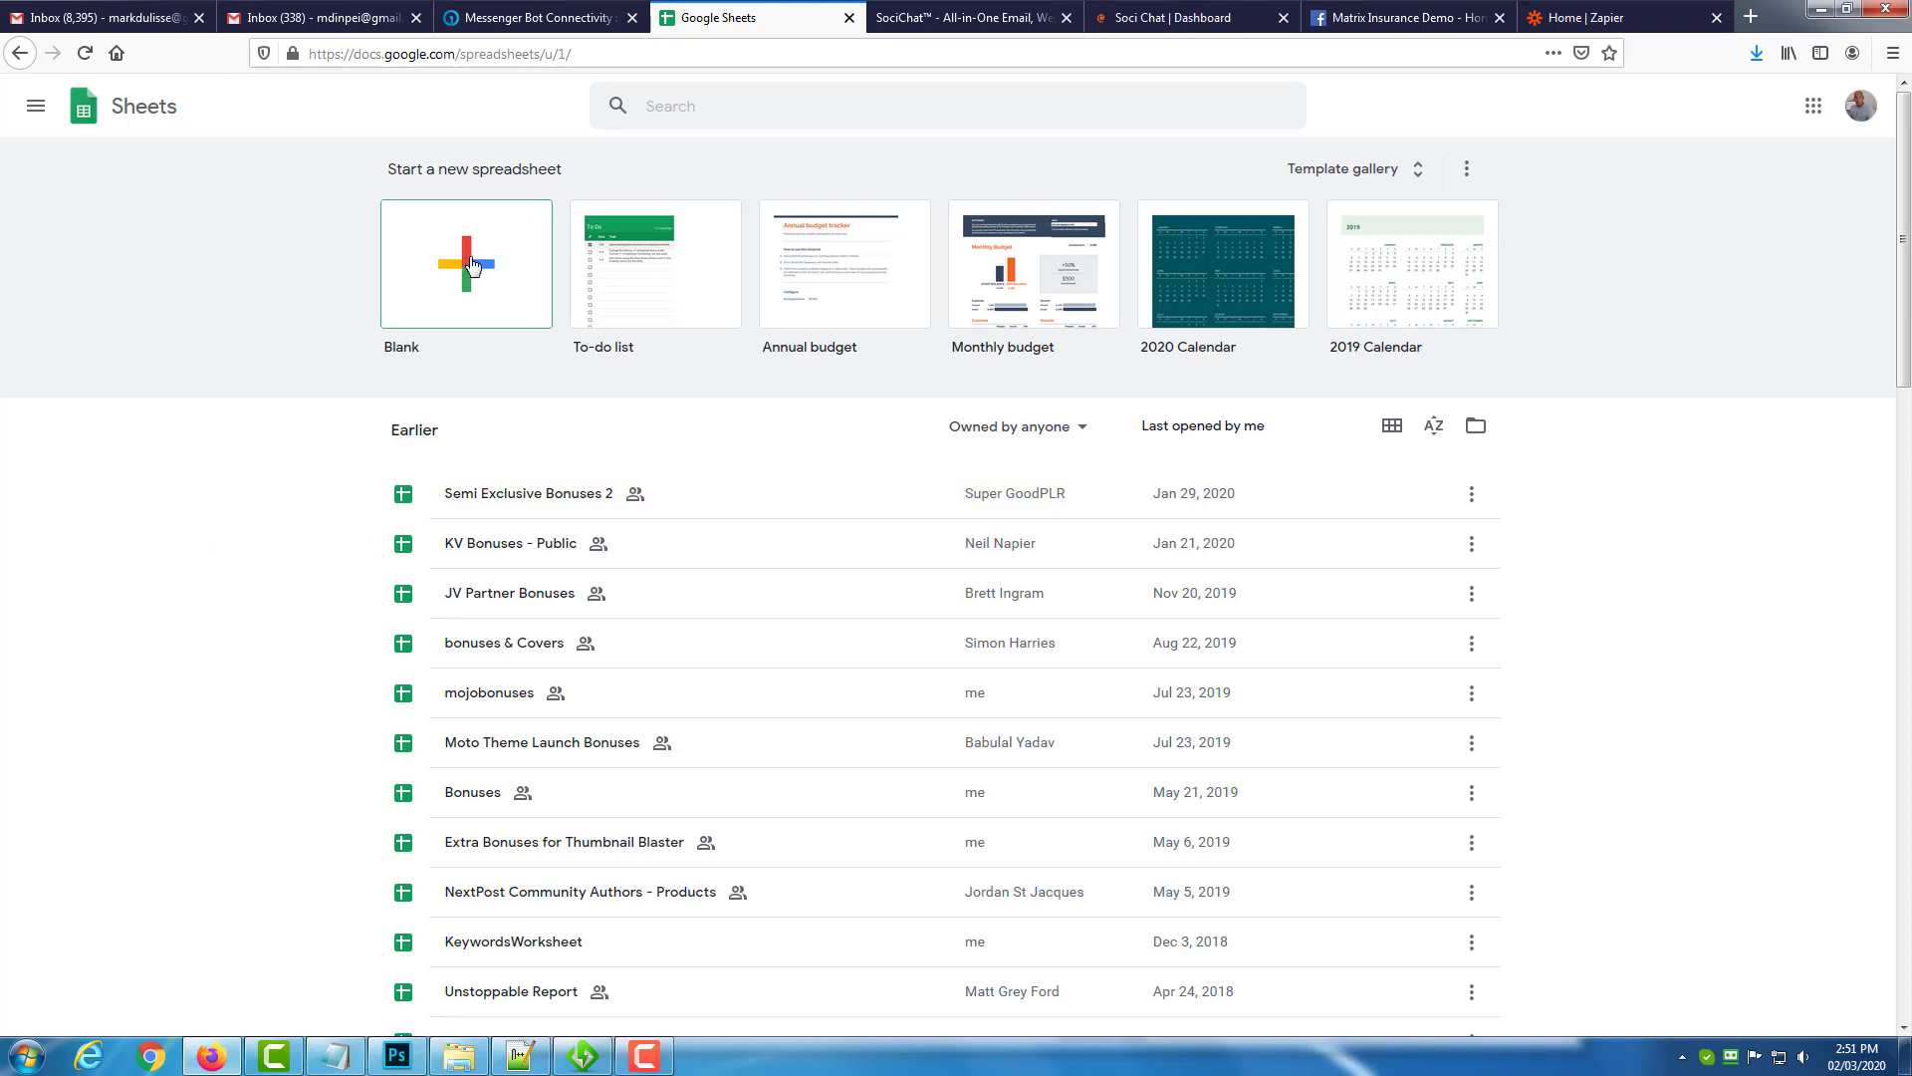
# Create a blank Google Sheets spreadsheet and name it Contacts.
pyautogui.click(479, 265)
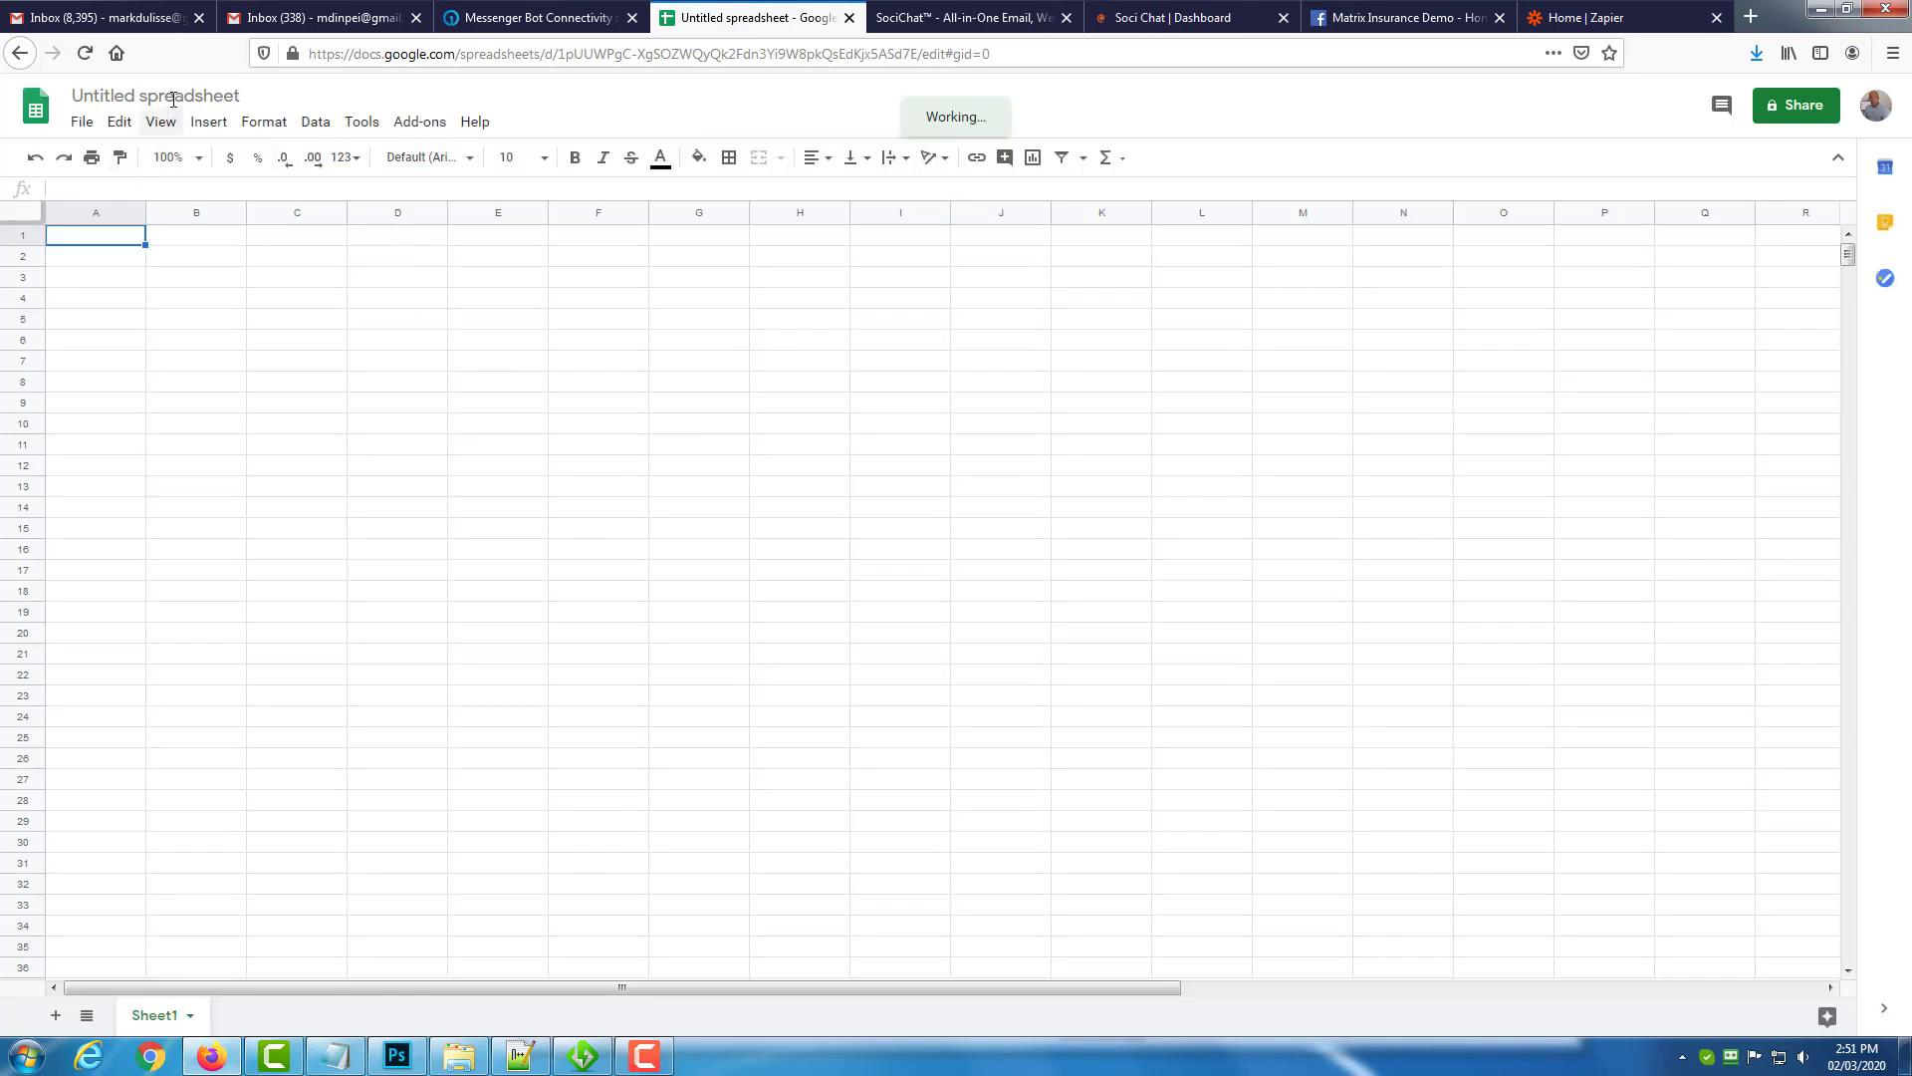
pyautogui.click(173, 98)
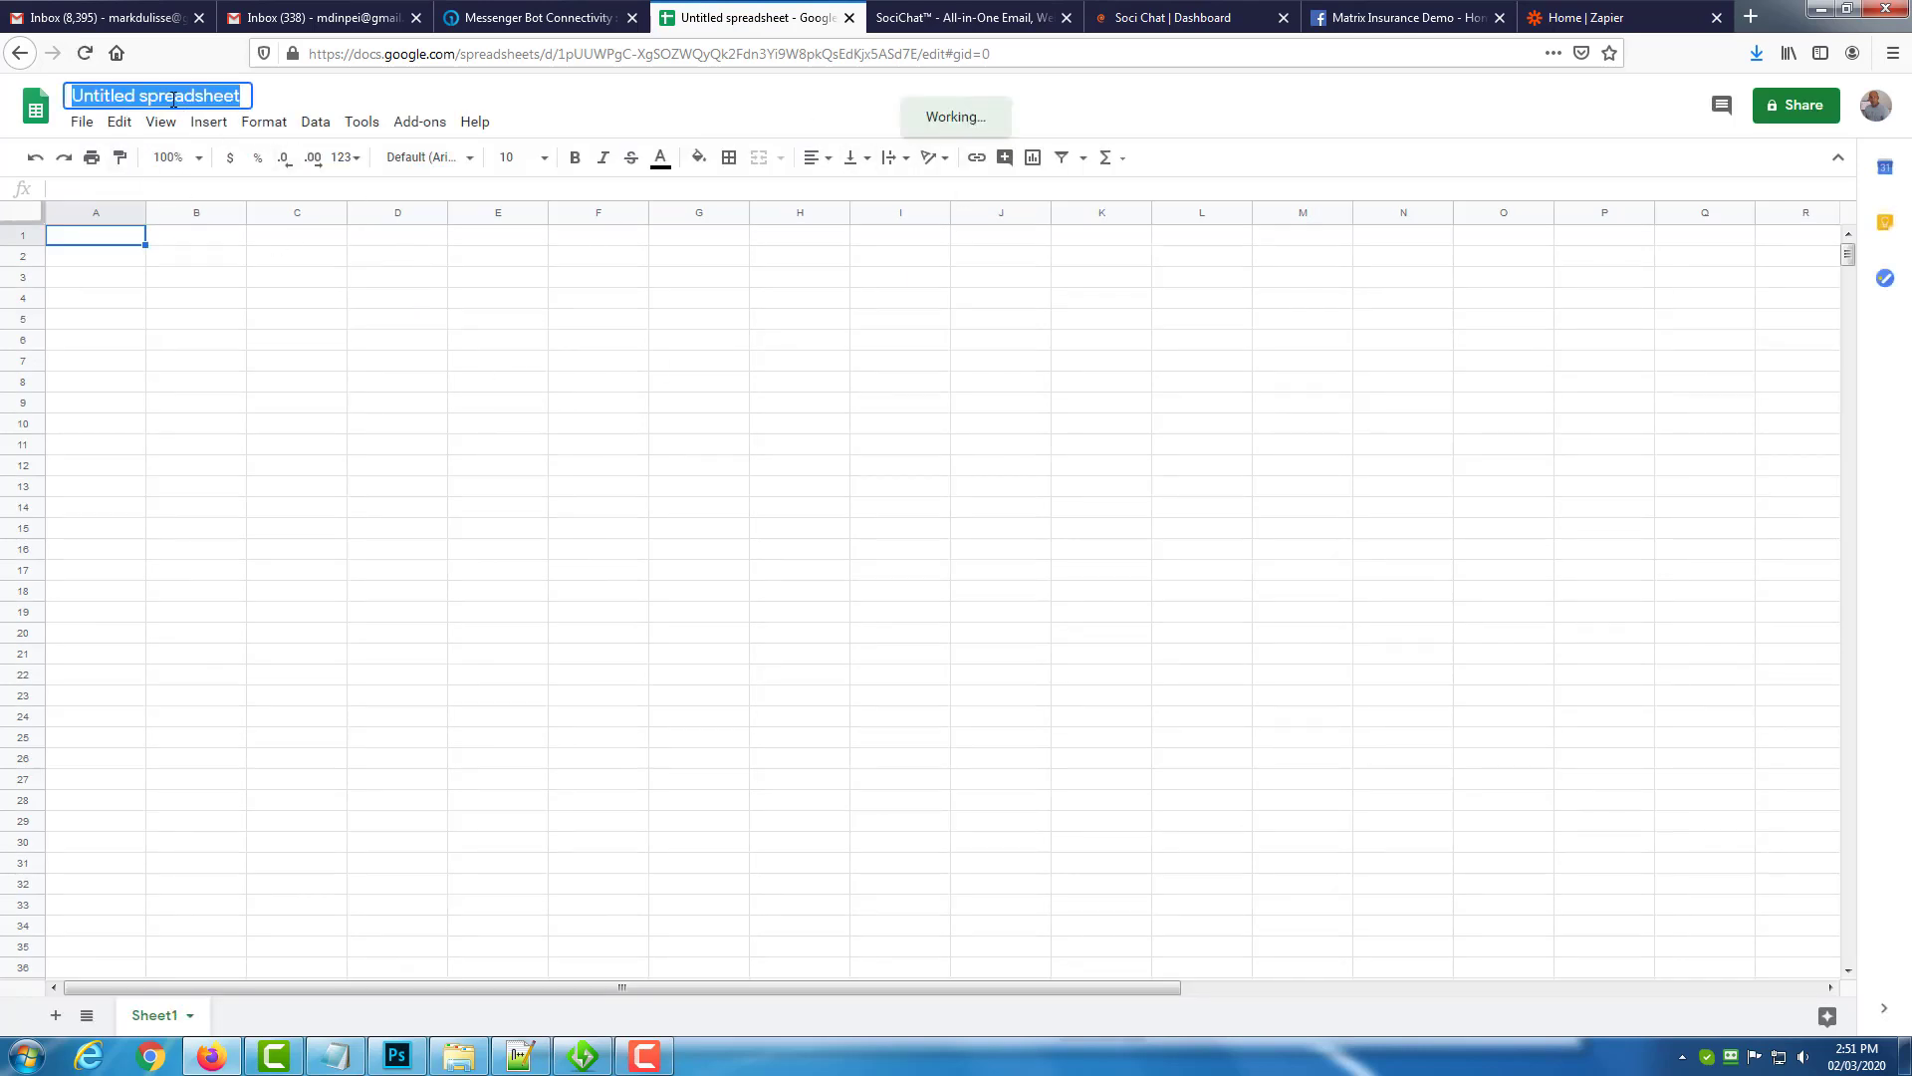
pyautogui.write('Contacts')
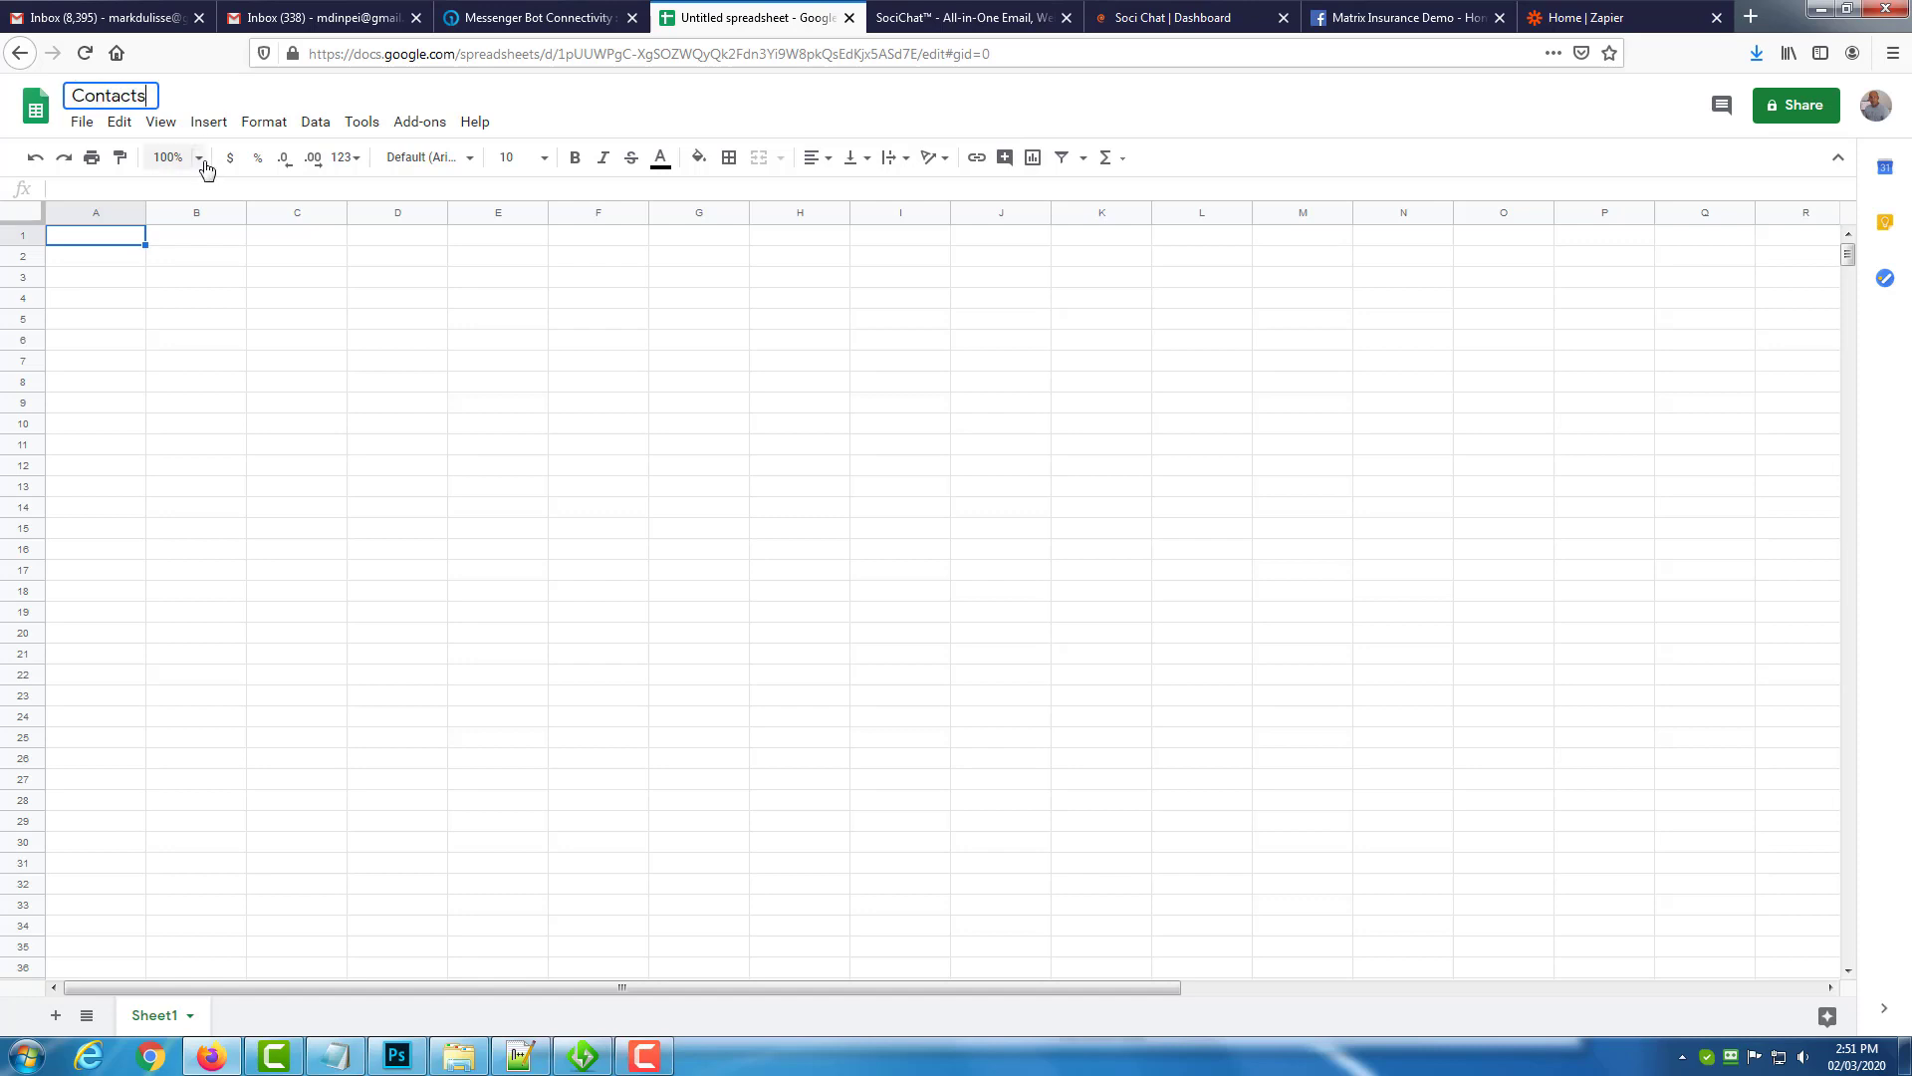
pyautogui.click(406, 249)
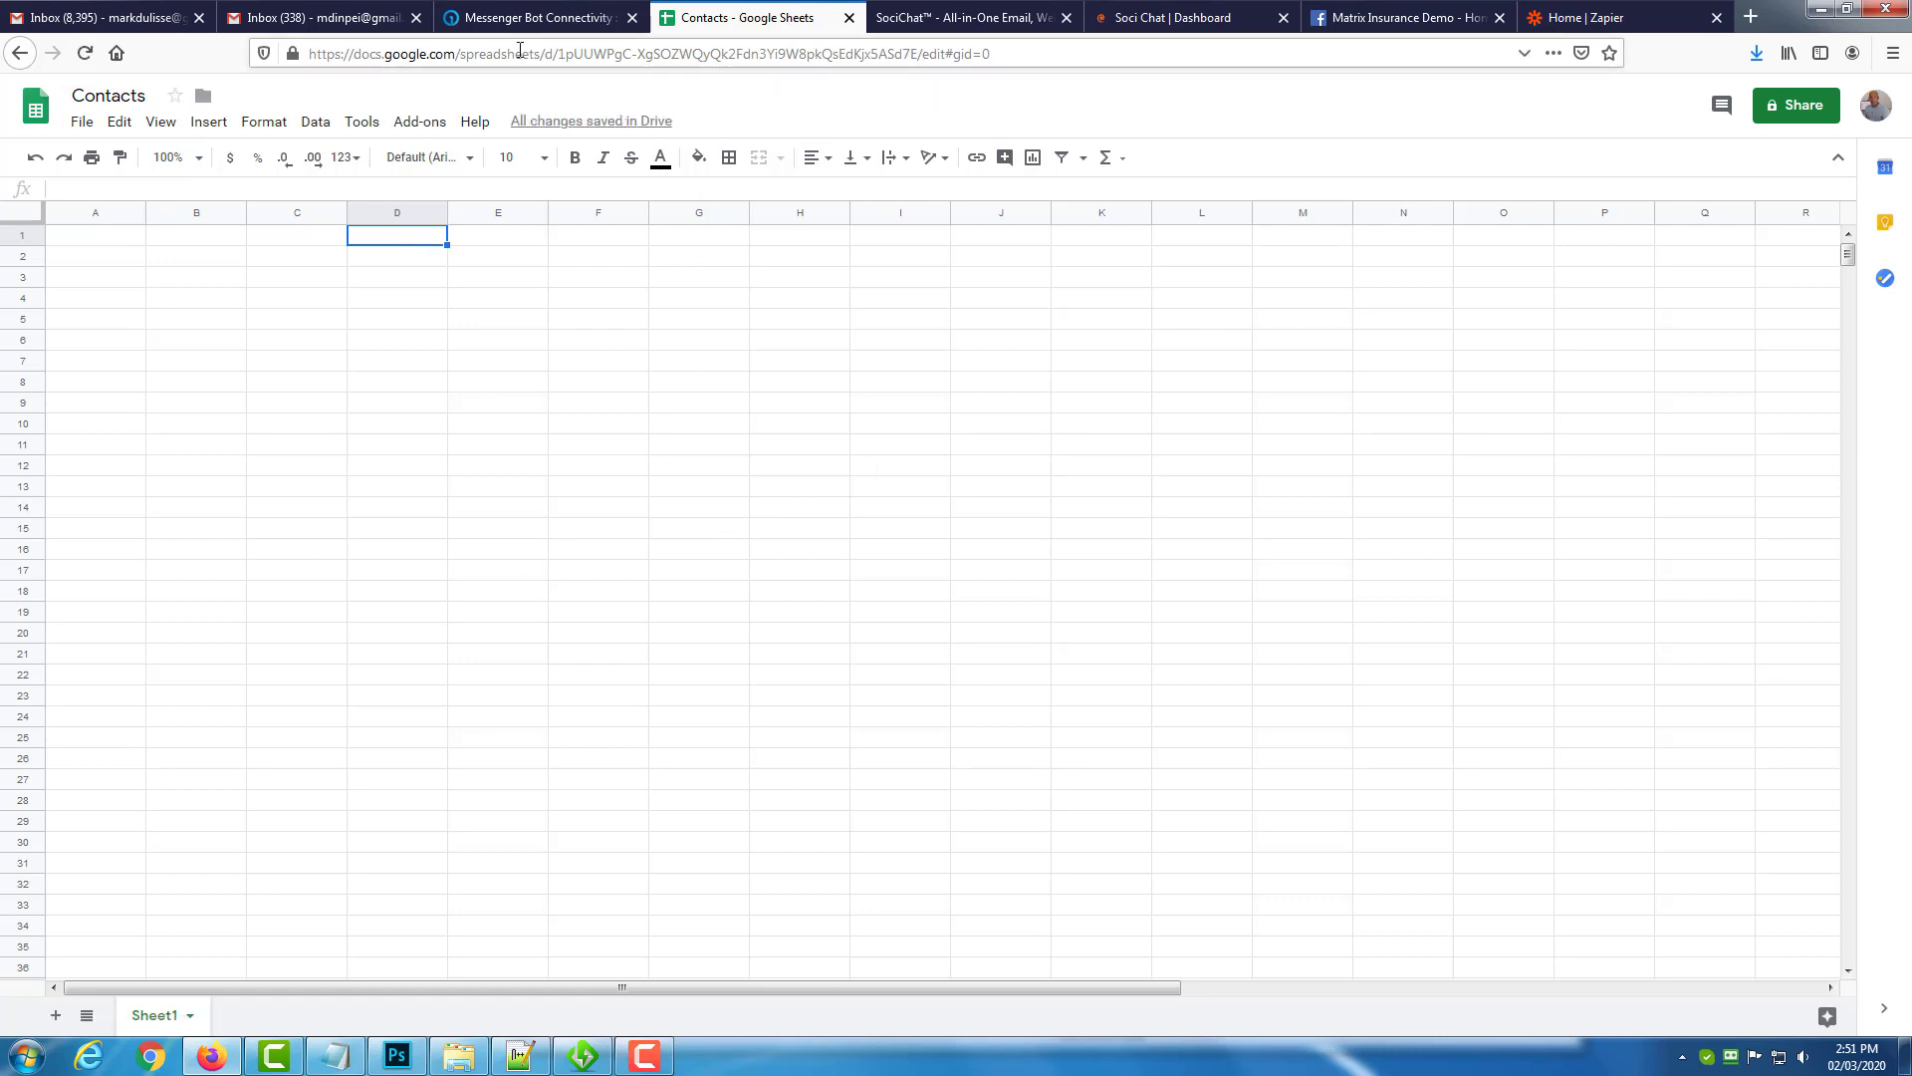
# Switch to Zapier and start a new zap with Webhooks by Zapier as the trigger app.
pyautogui.click(1551, 22)
pyautogui.moveTo(40, 161)
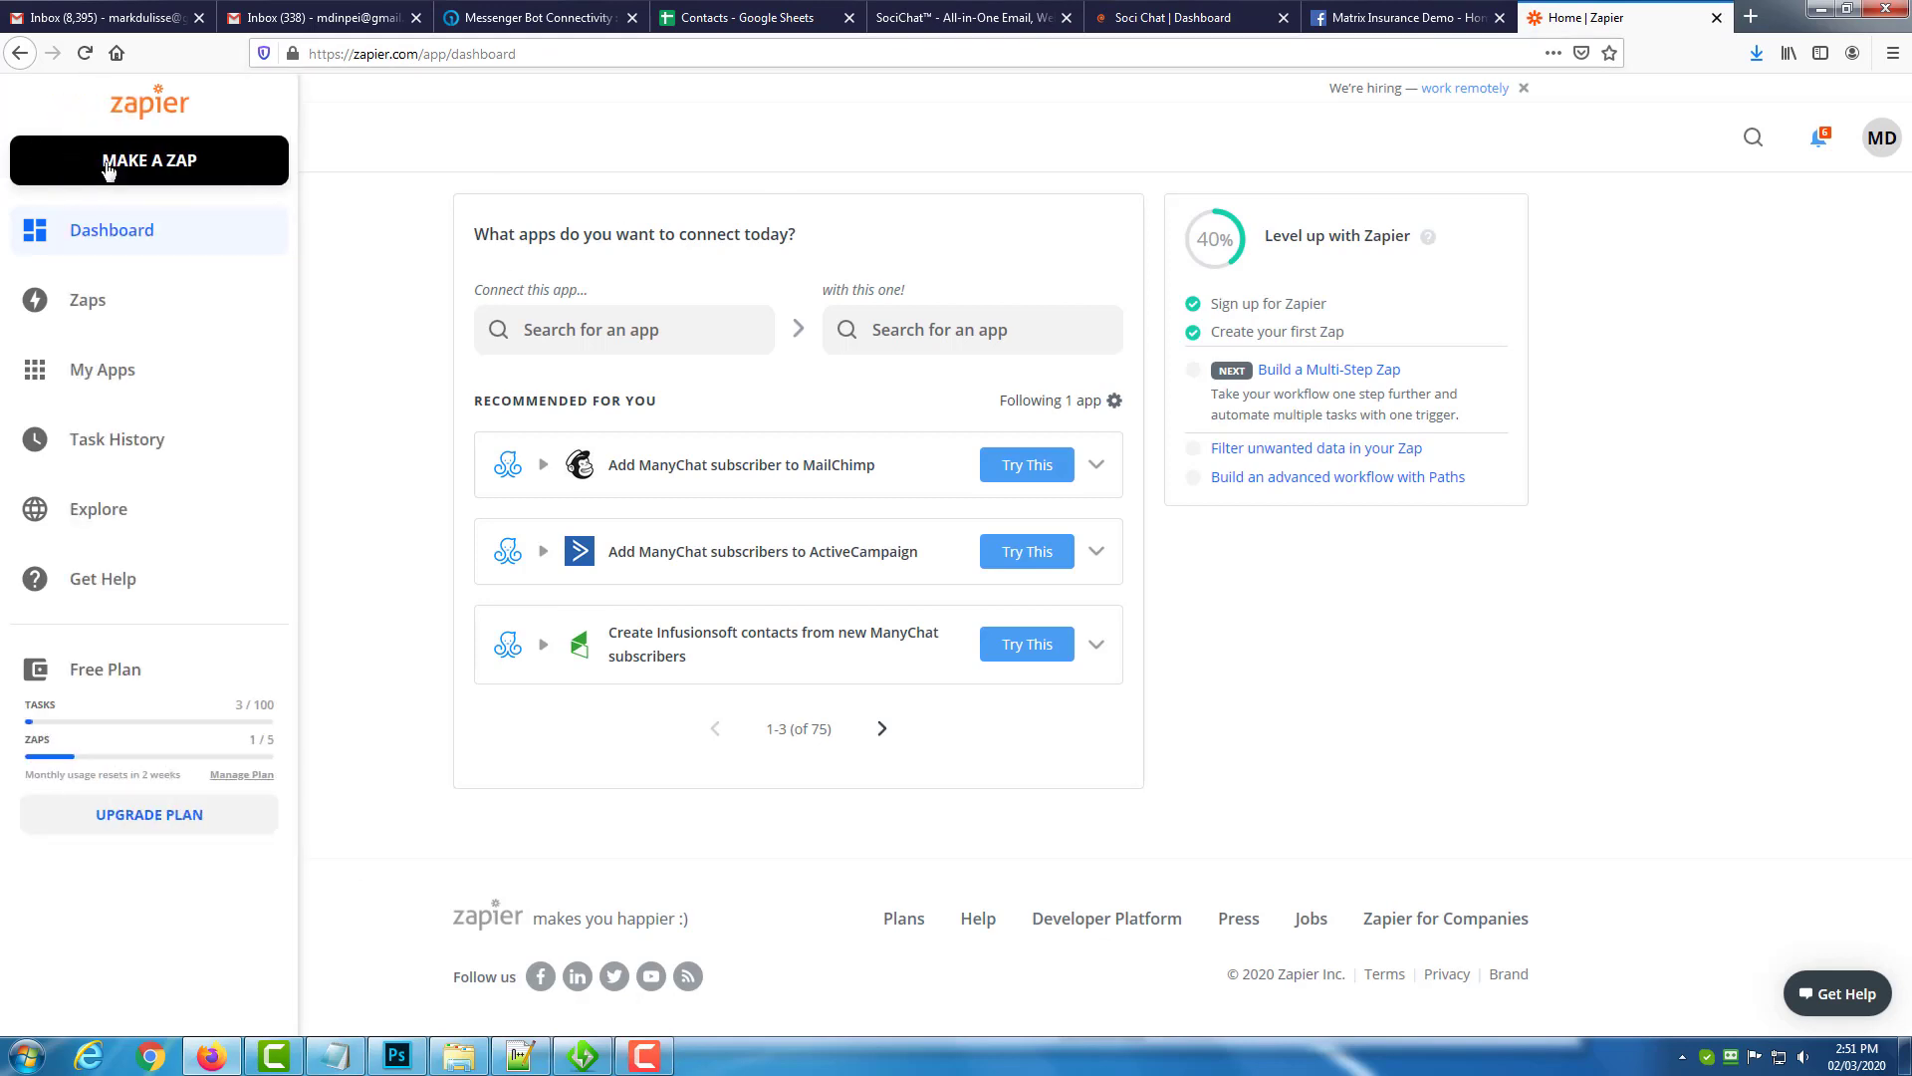
pyautogui.click(147, 167)
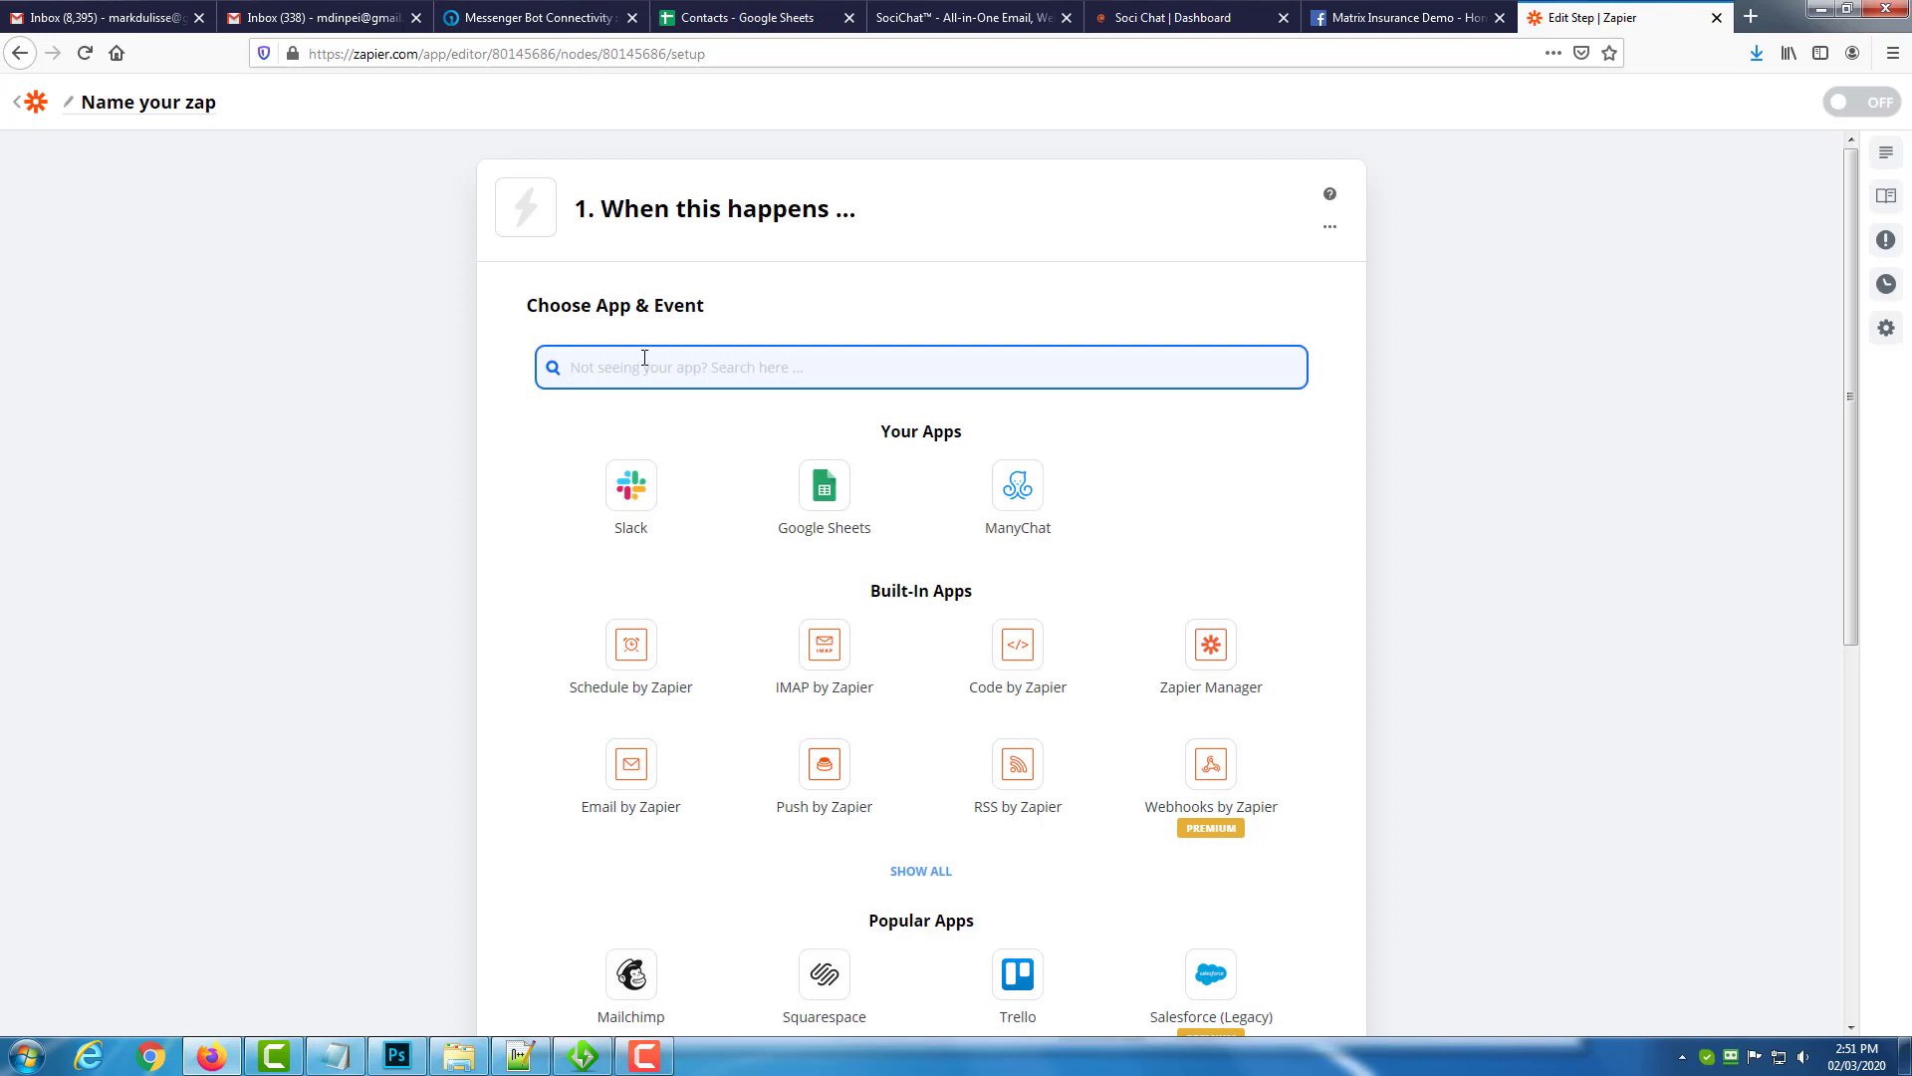
pyautogui.write('webhoo')
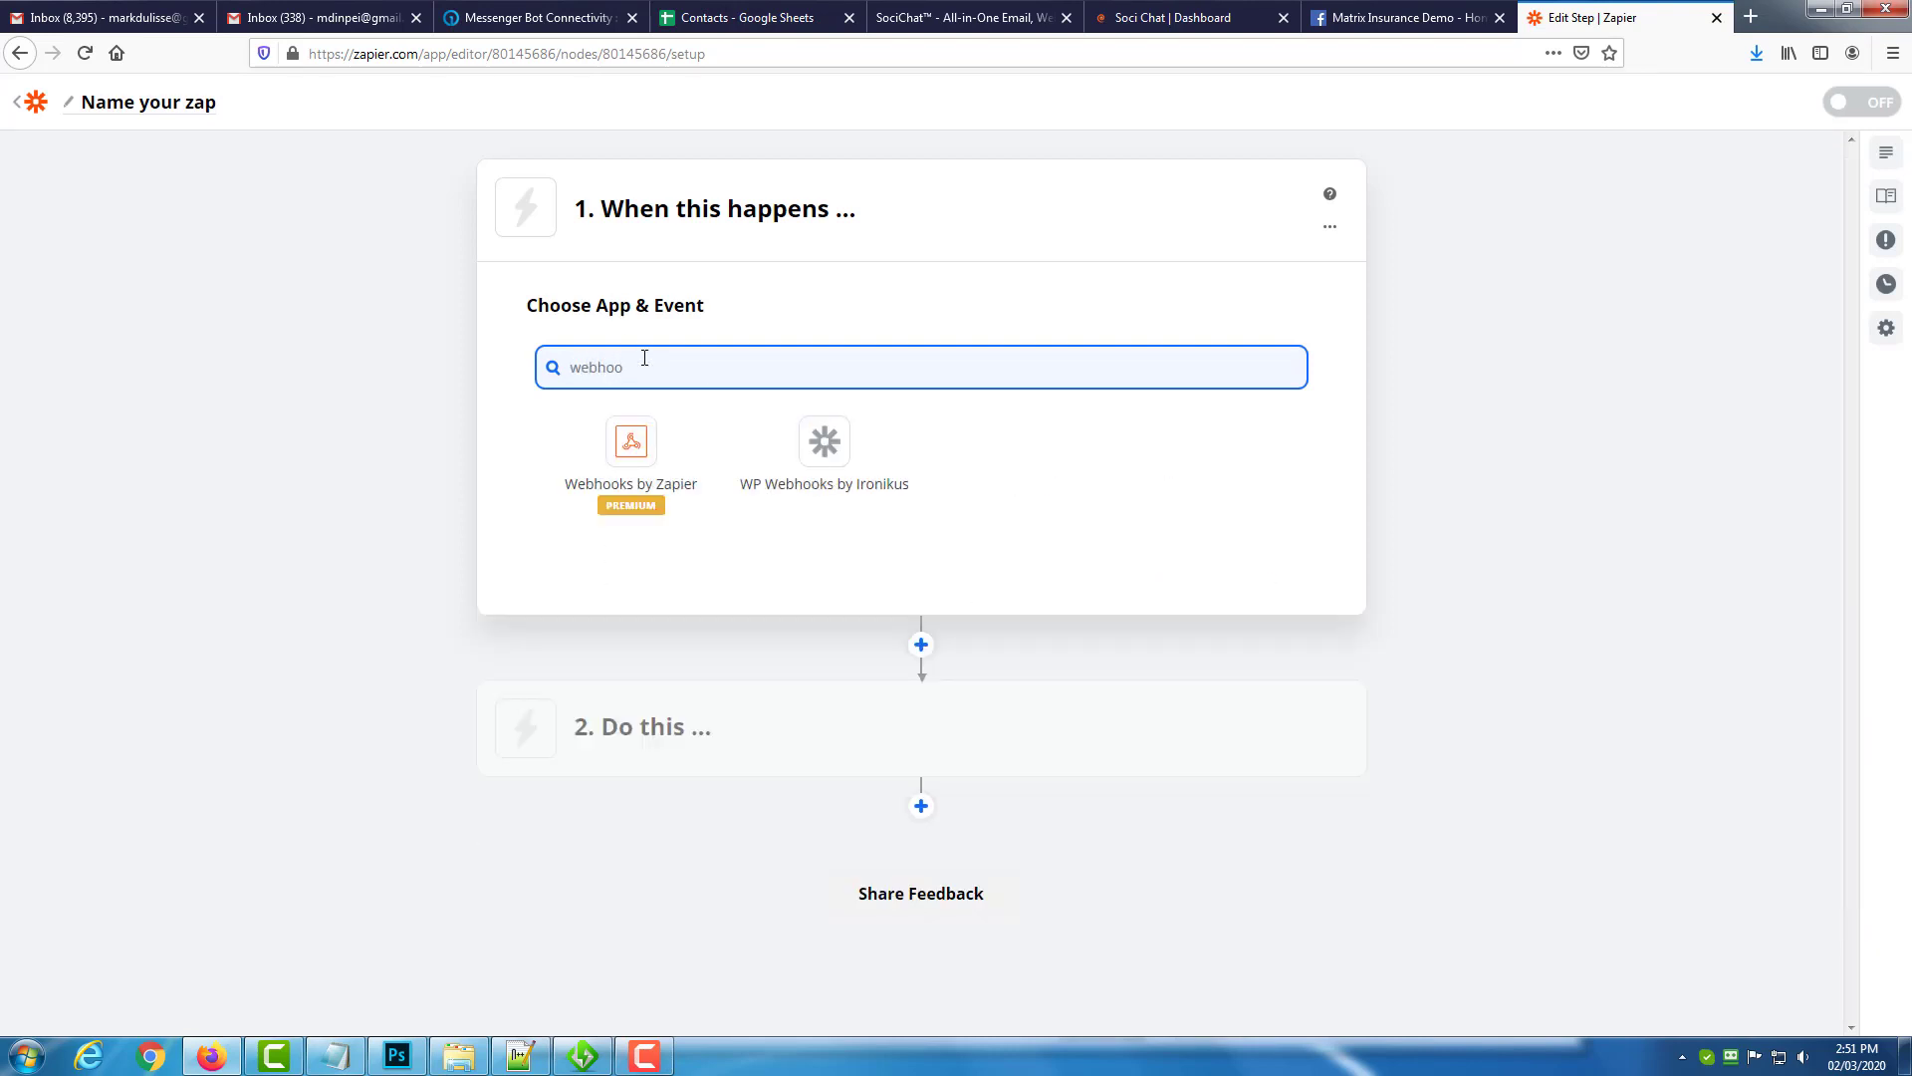
pyautogui.click(629, 438)
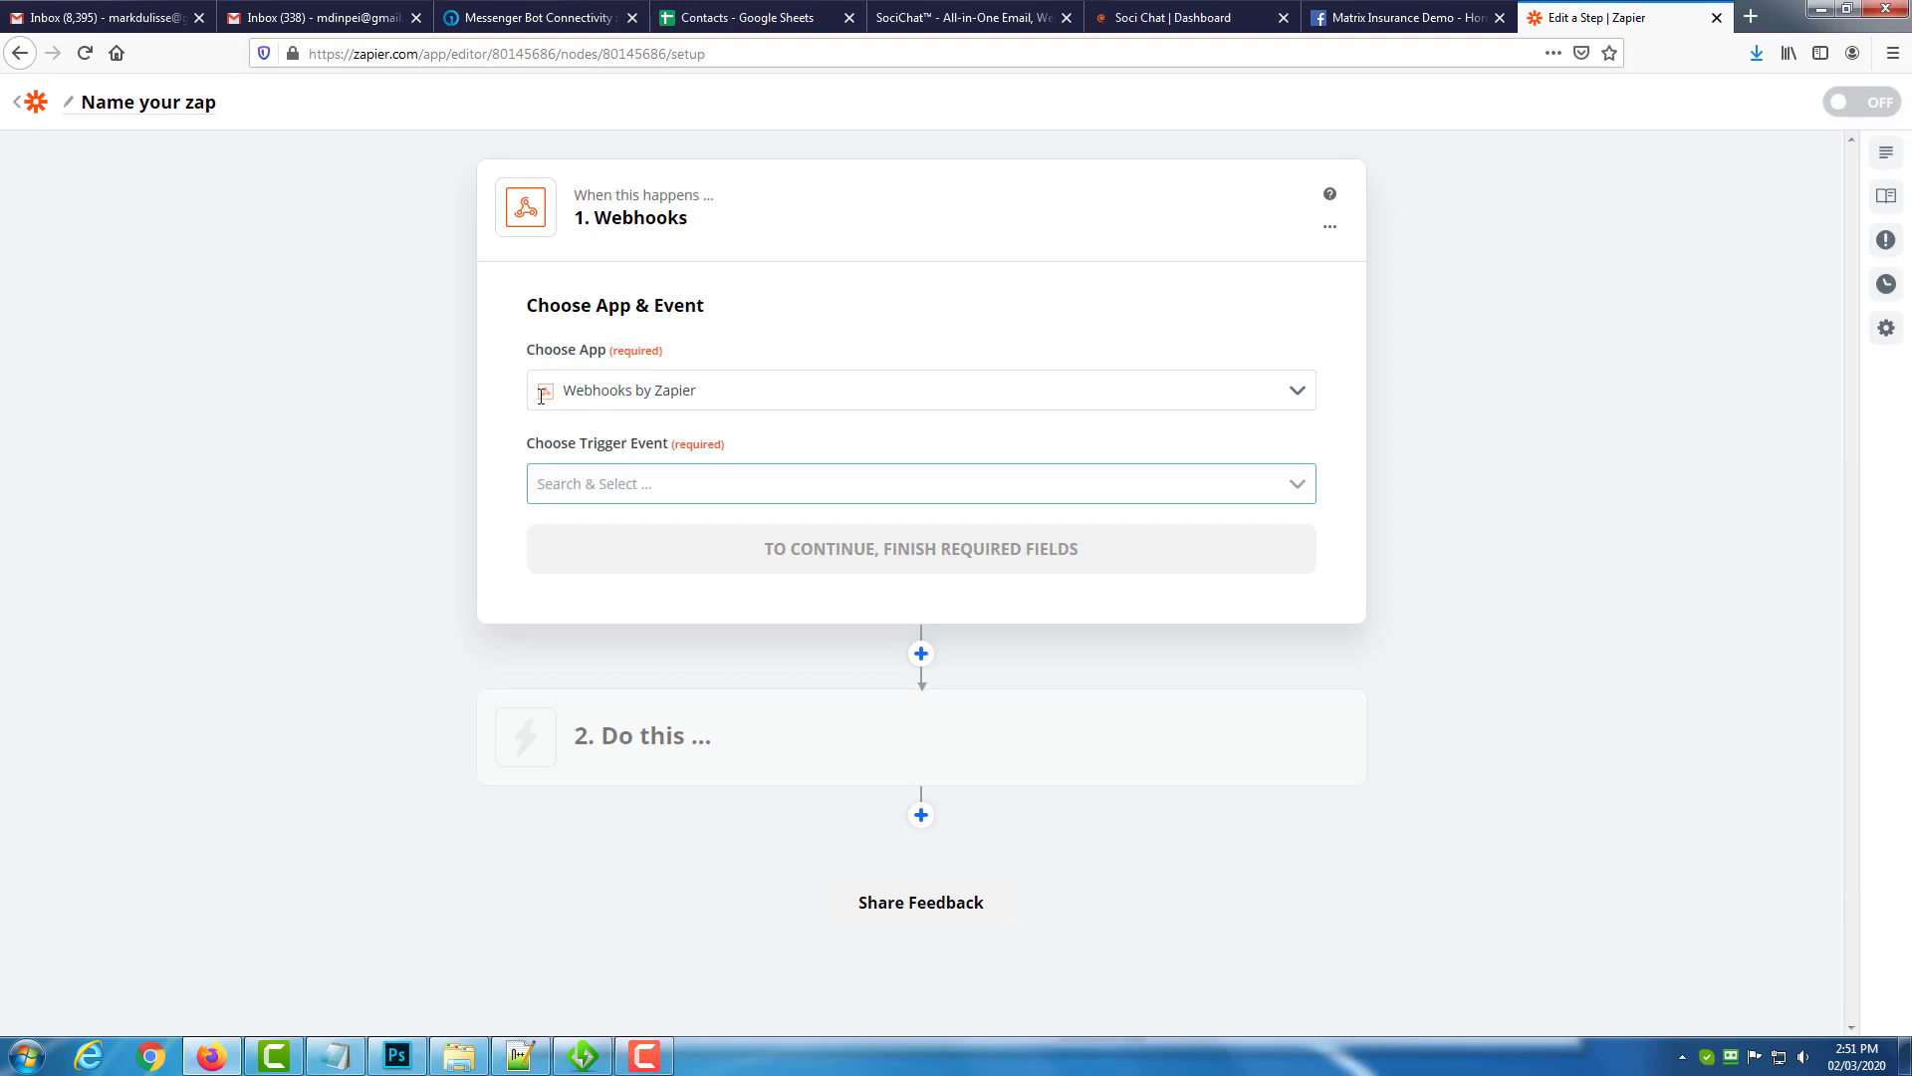
# Set the trigger event to Catch Hook and copy the generated custom webhook URL.
pyautogui.click(748, 485)
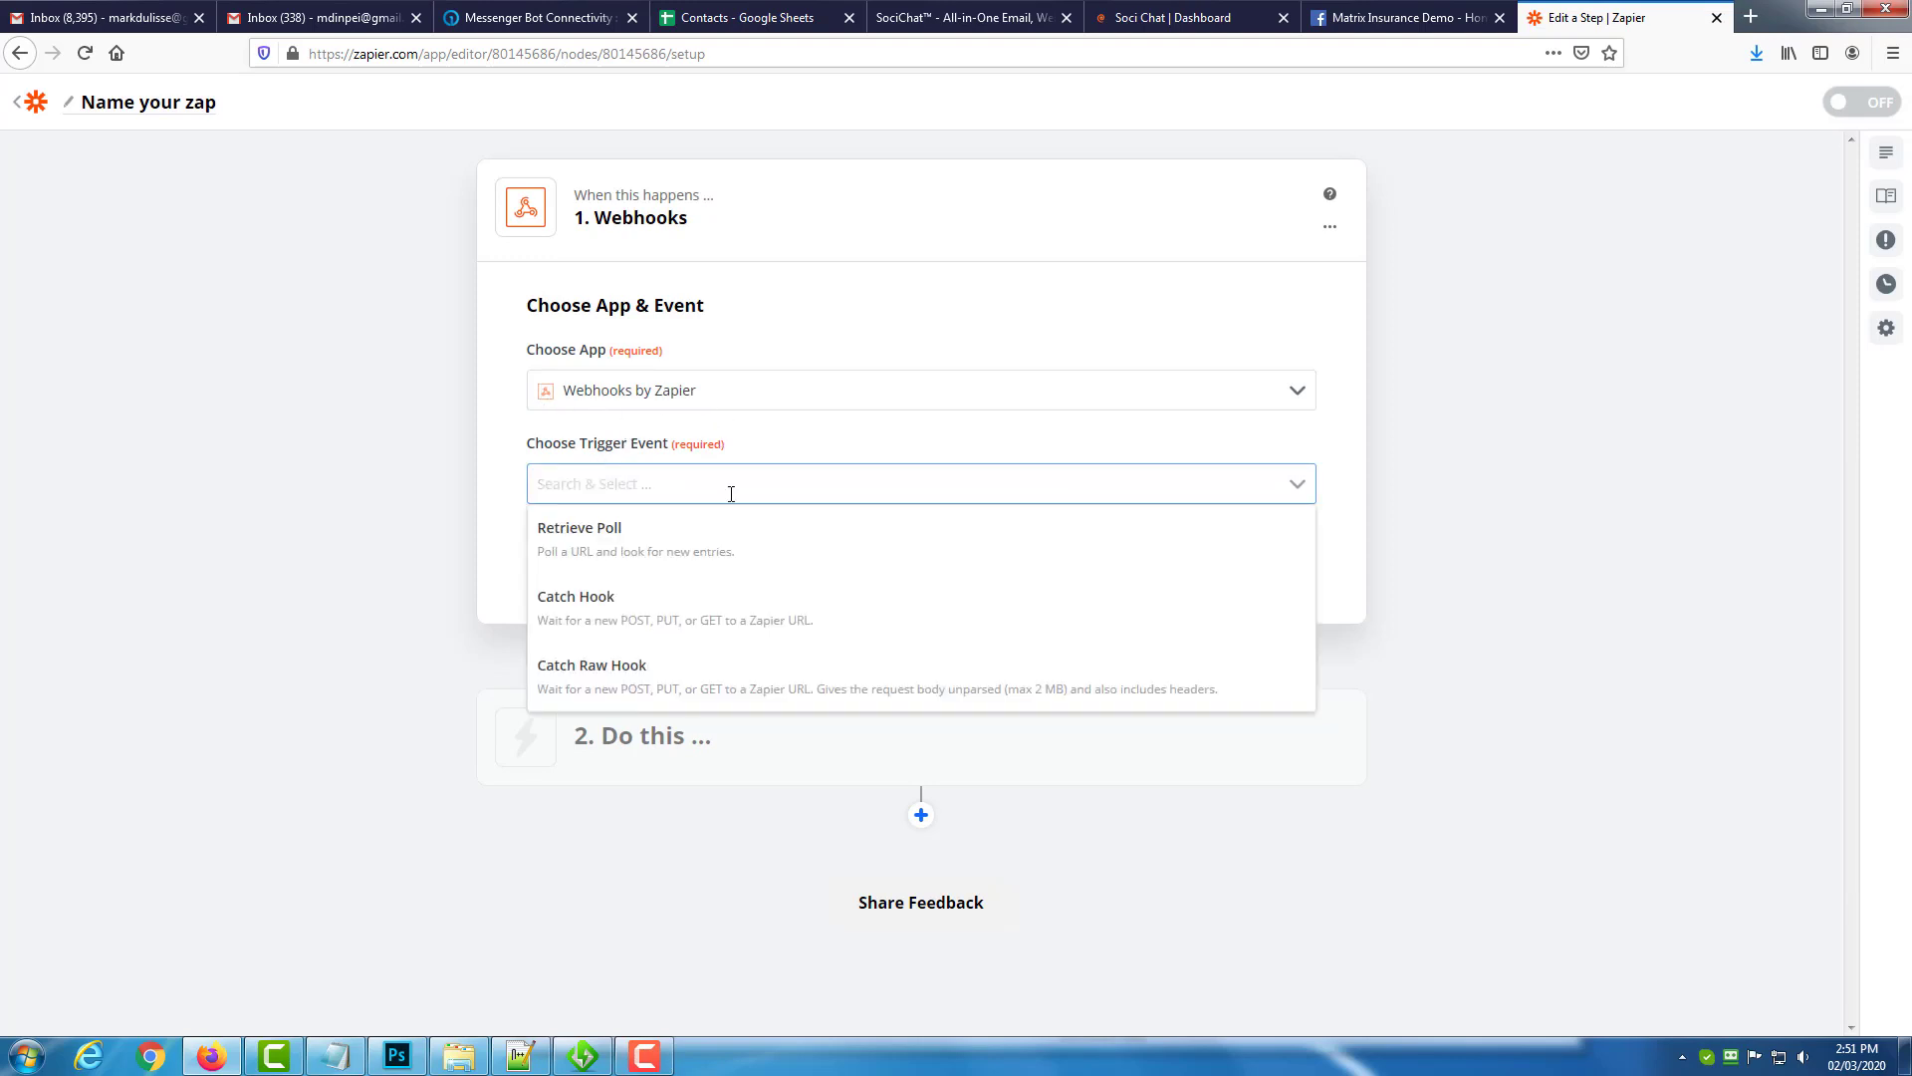
pyautogui.click(655, 606)
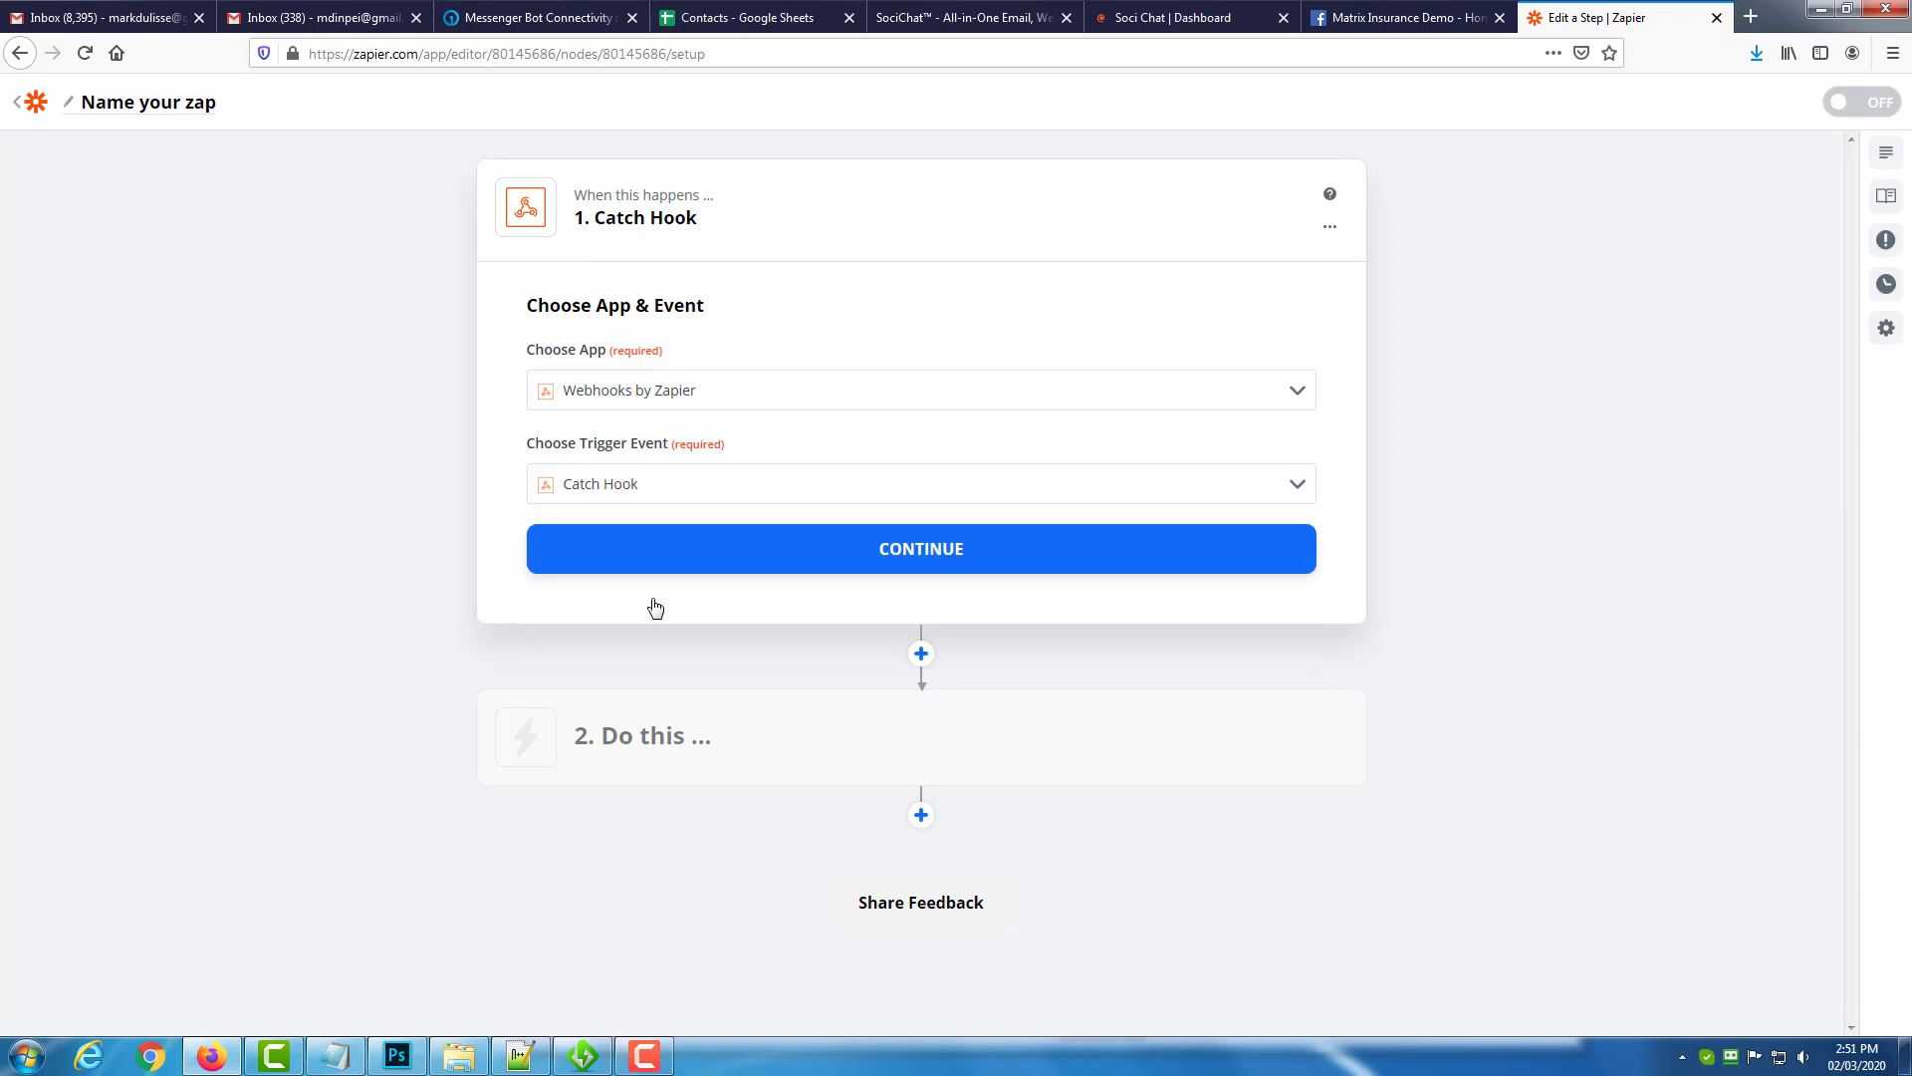
pyautogui.click(917, 548)
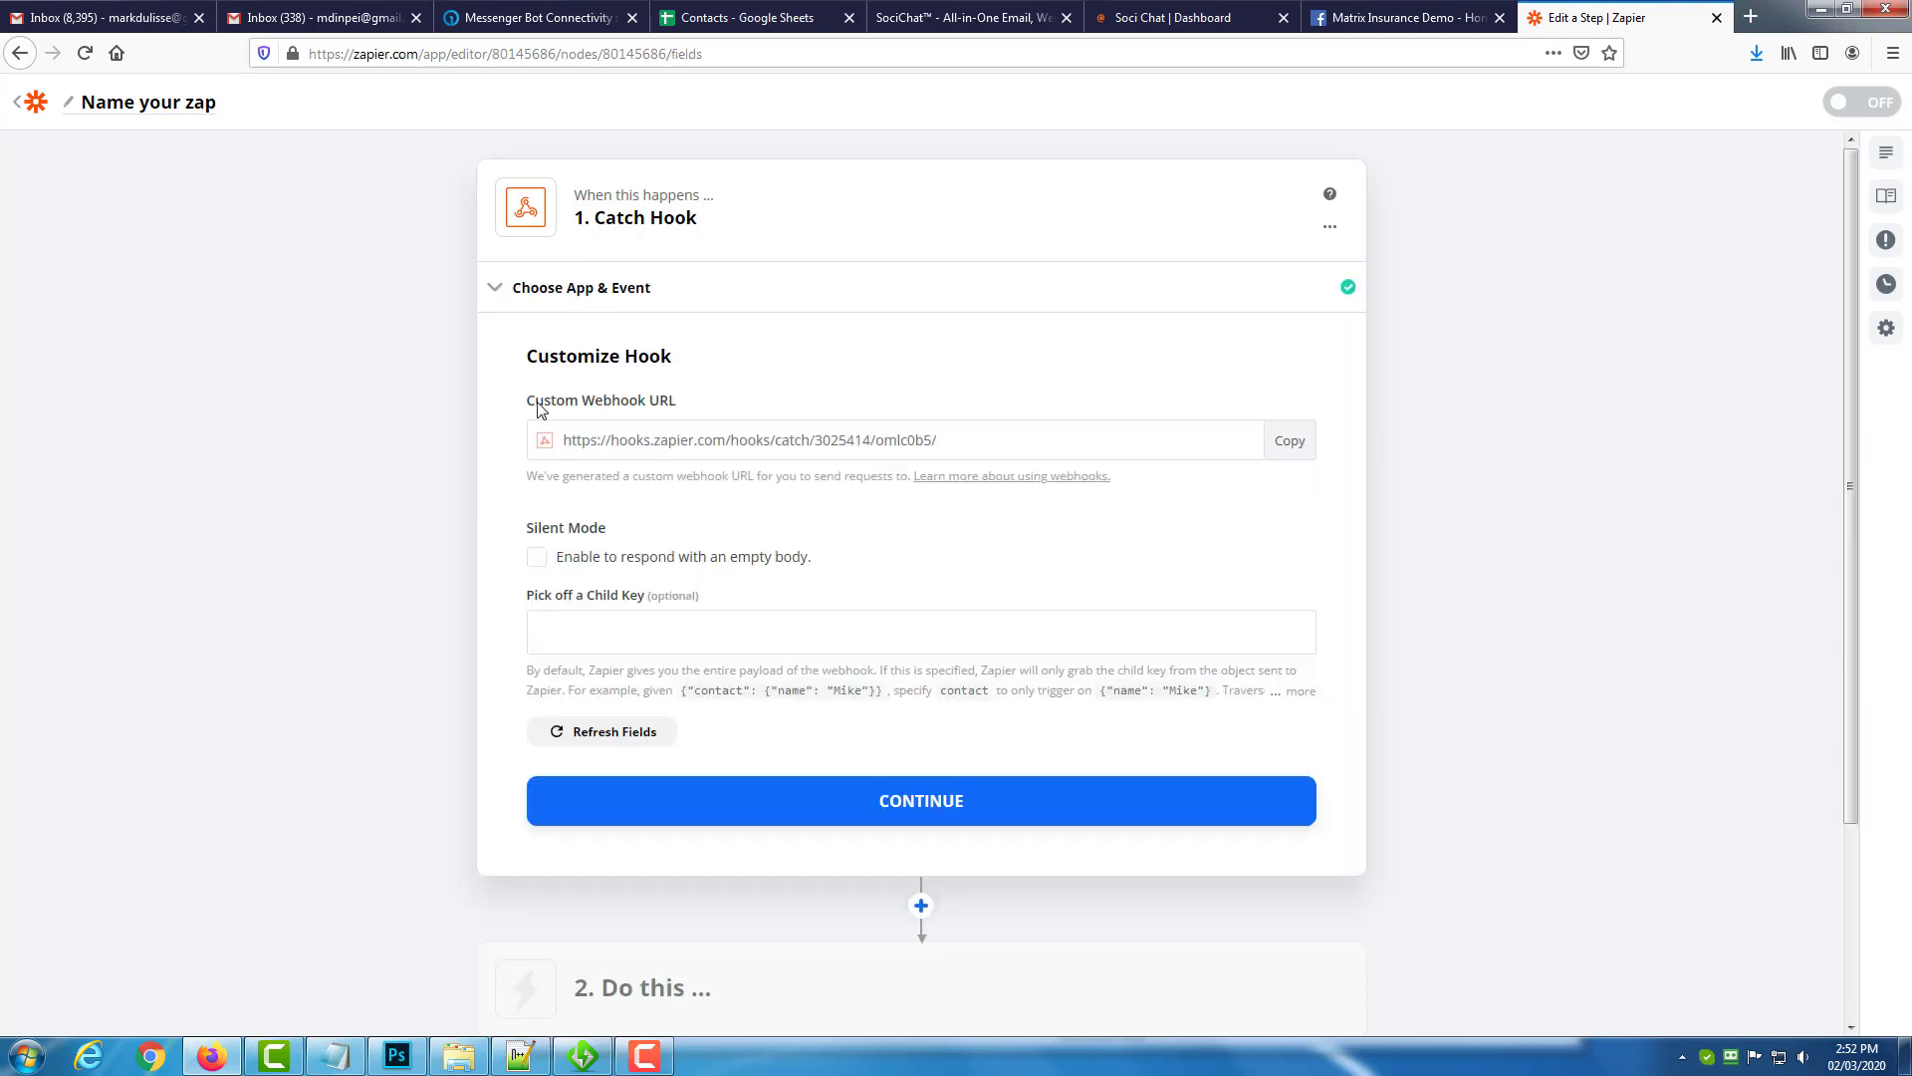
pyautogui.moveTo(538, 409); pyautogui.dragTo(637, 410)
pyautogui.click(1286, 451)
# Switch to Soci Chat Bot and start a new connection in the Messenger Bot's JSON API Connector.
pyautogui.click(1171, 18)
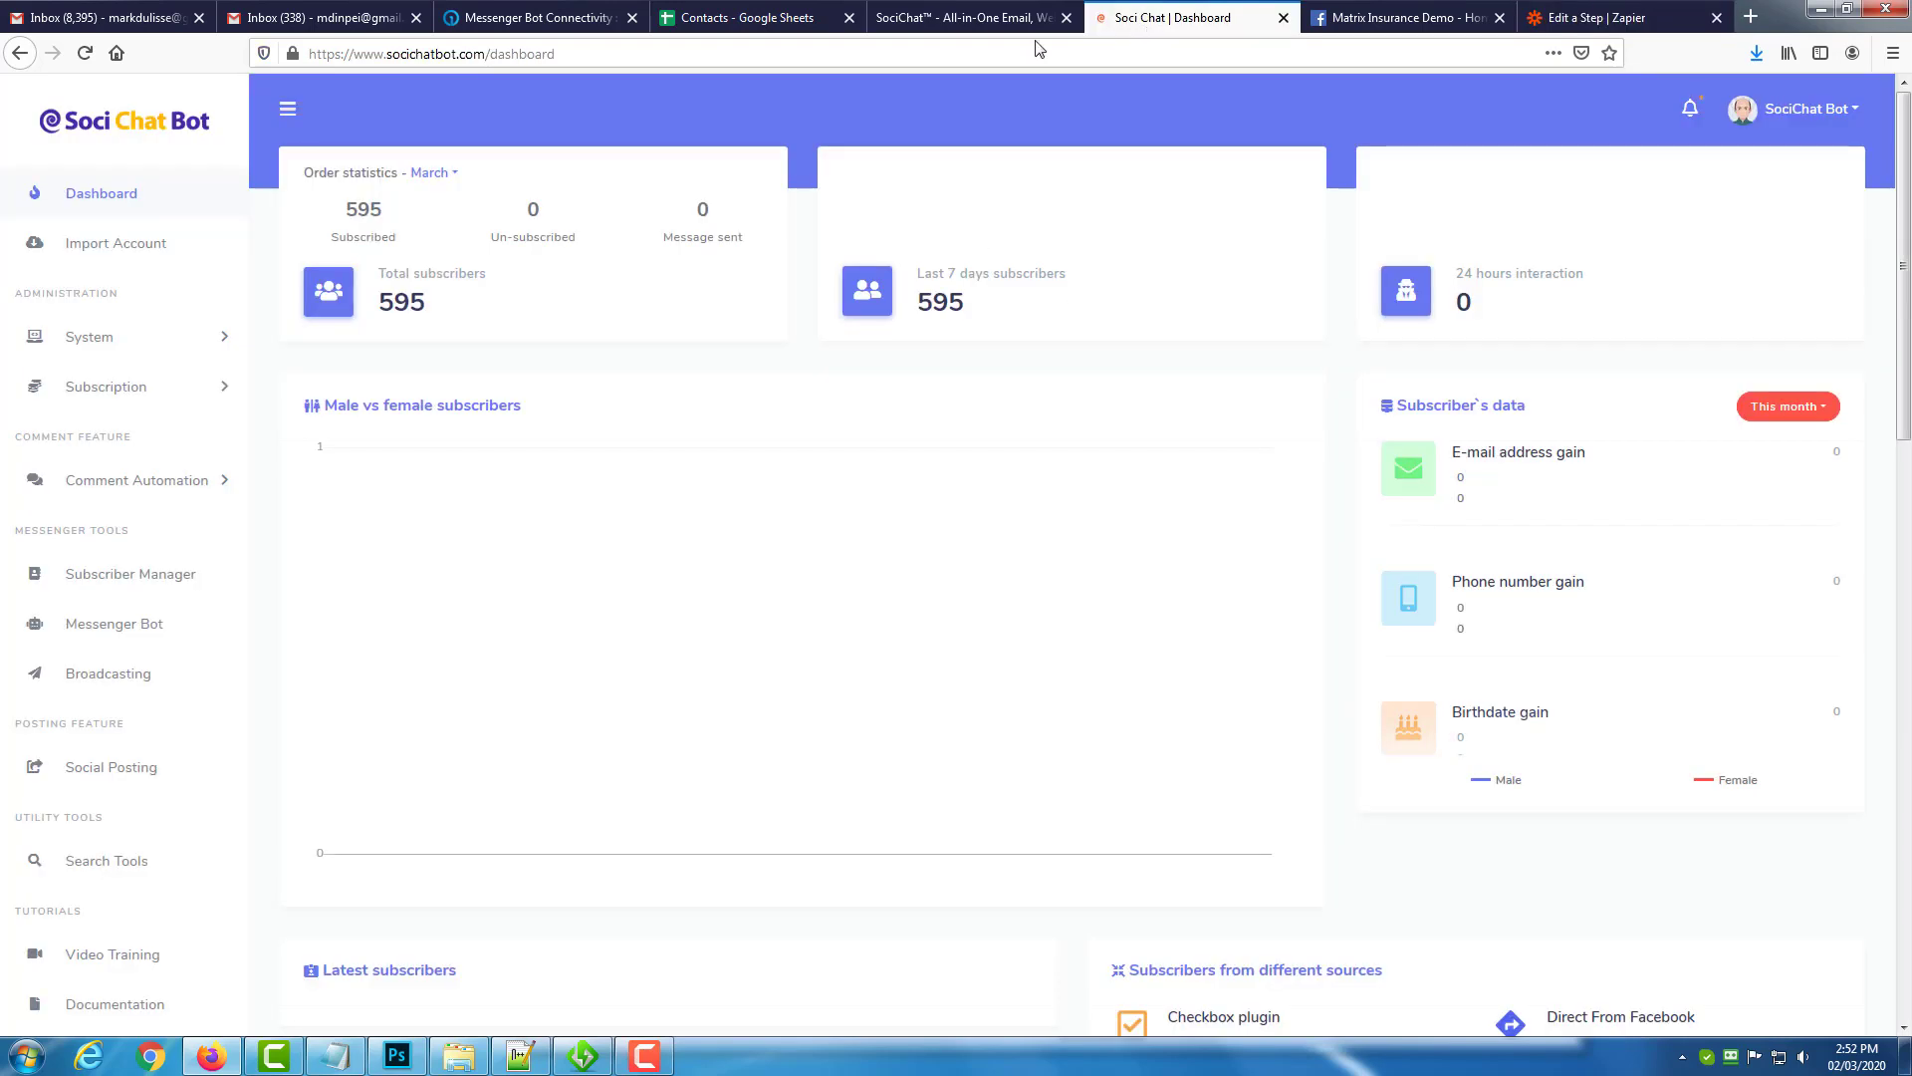
pyautogui.click(125, 626)
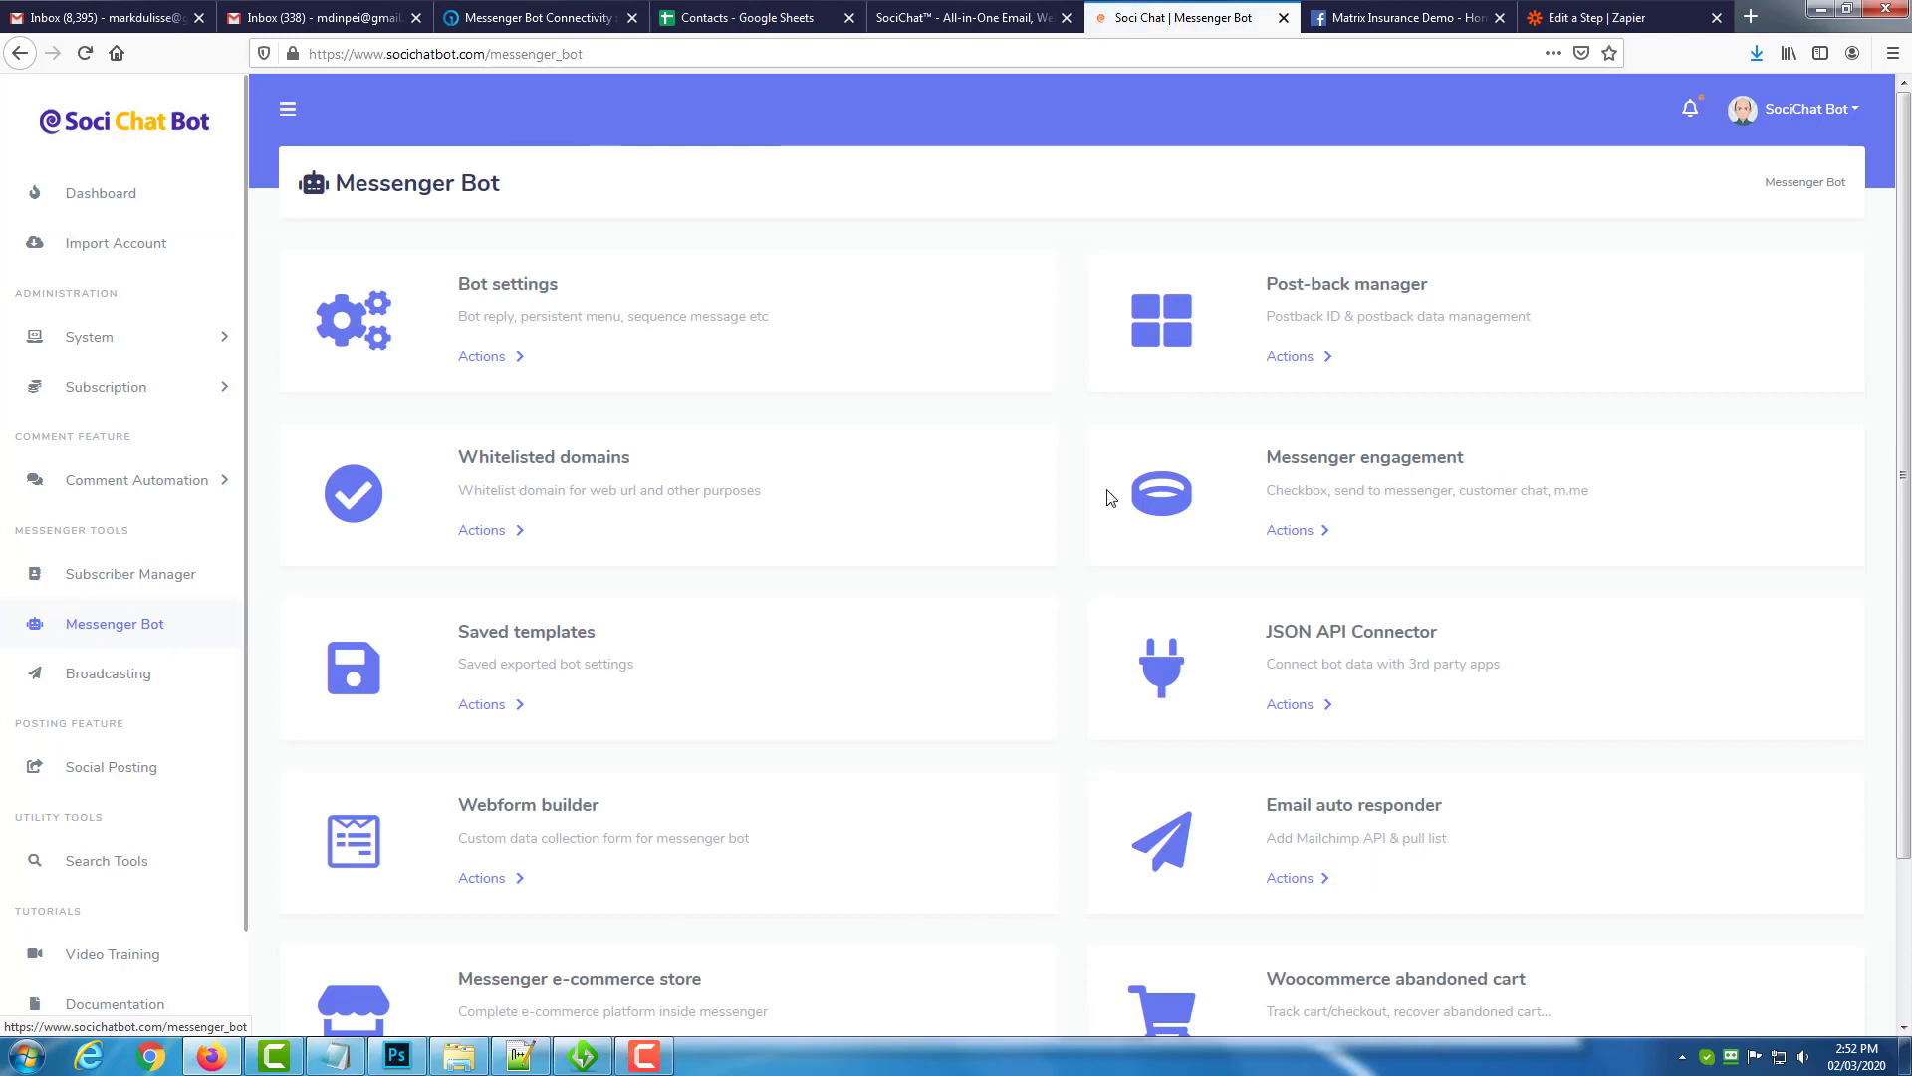
pyautogui.moveTo(1287, 632); pyautogui.dragTo(1419, 634)
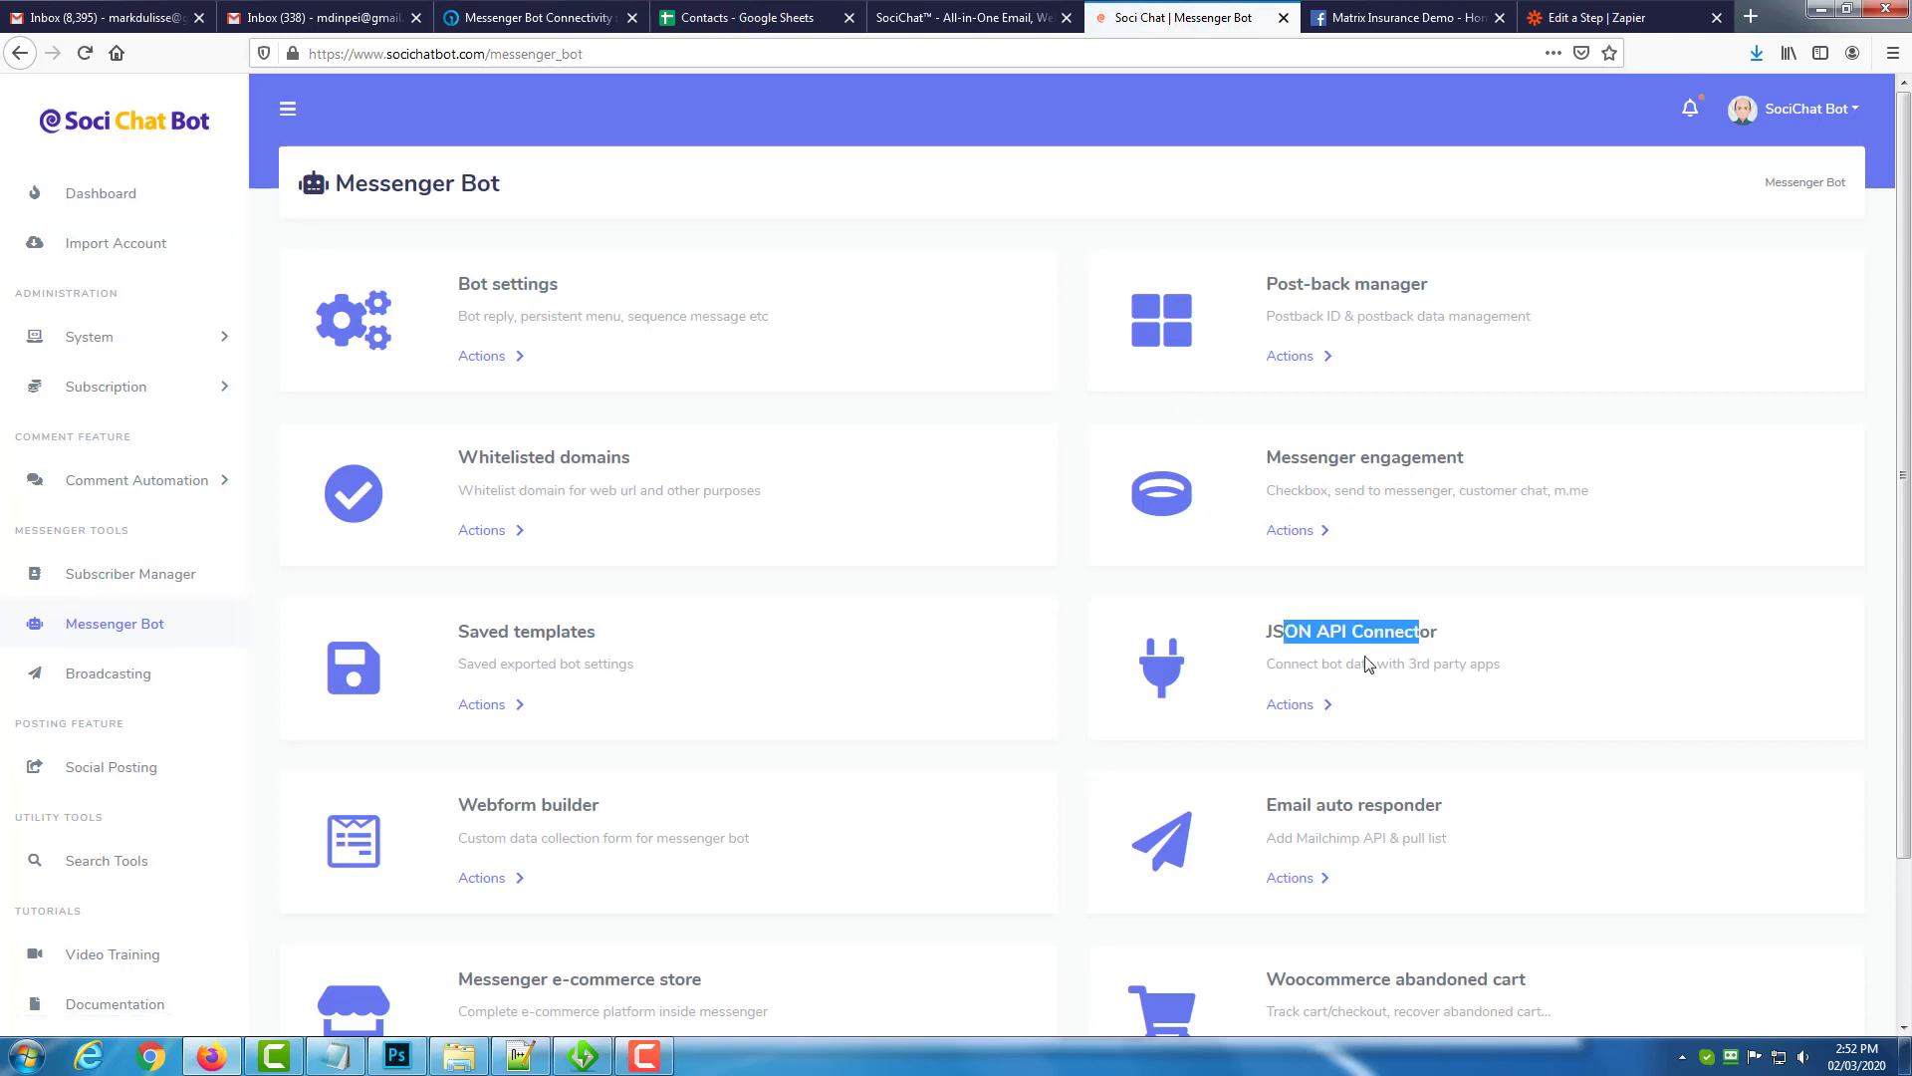
pyautogui.click(1290, 705)
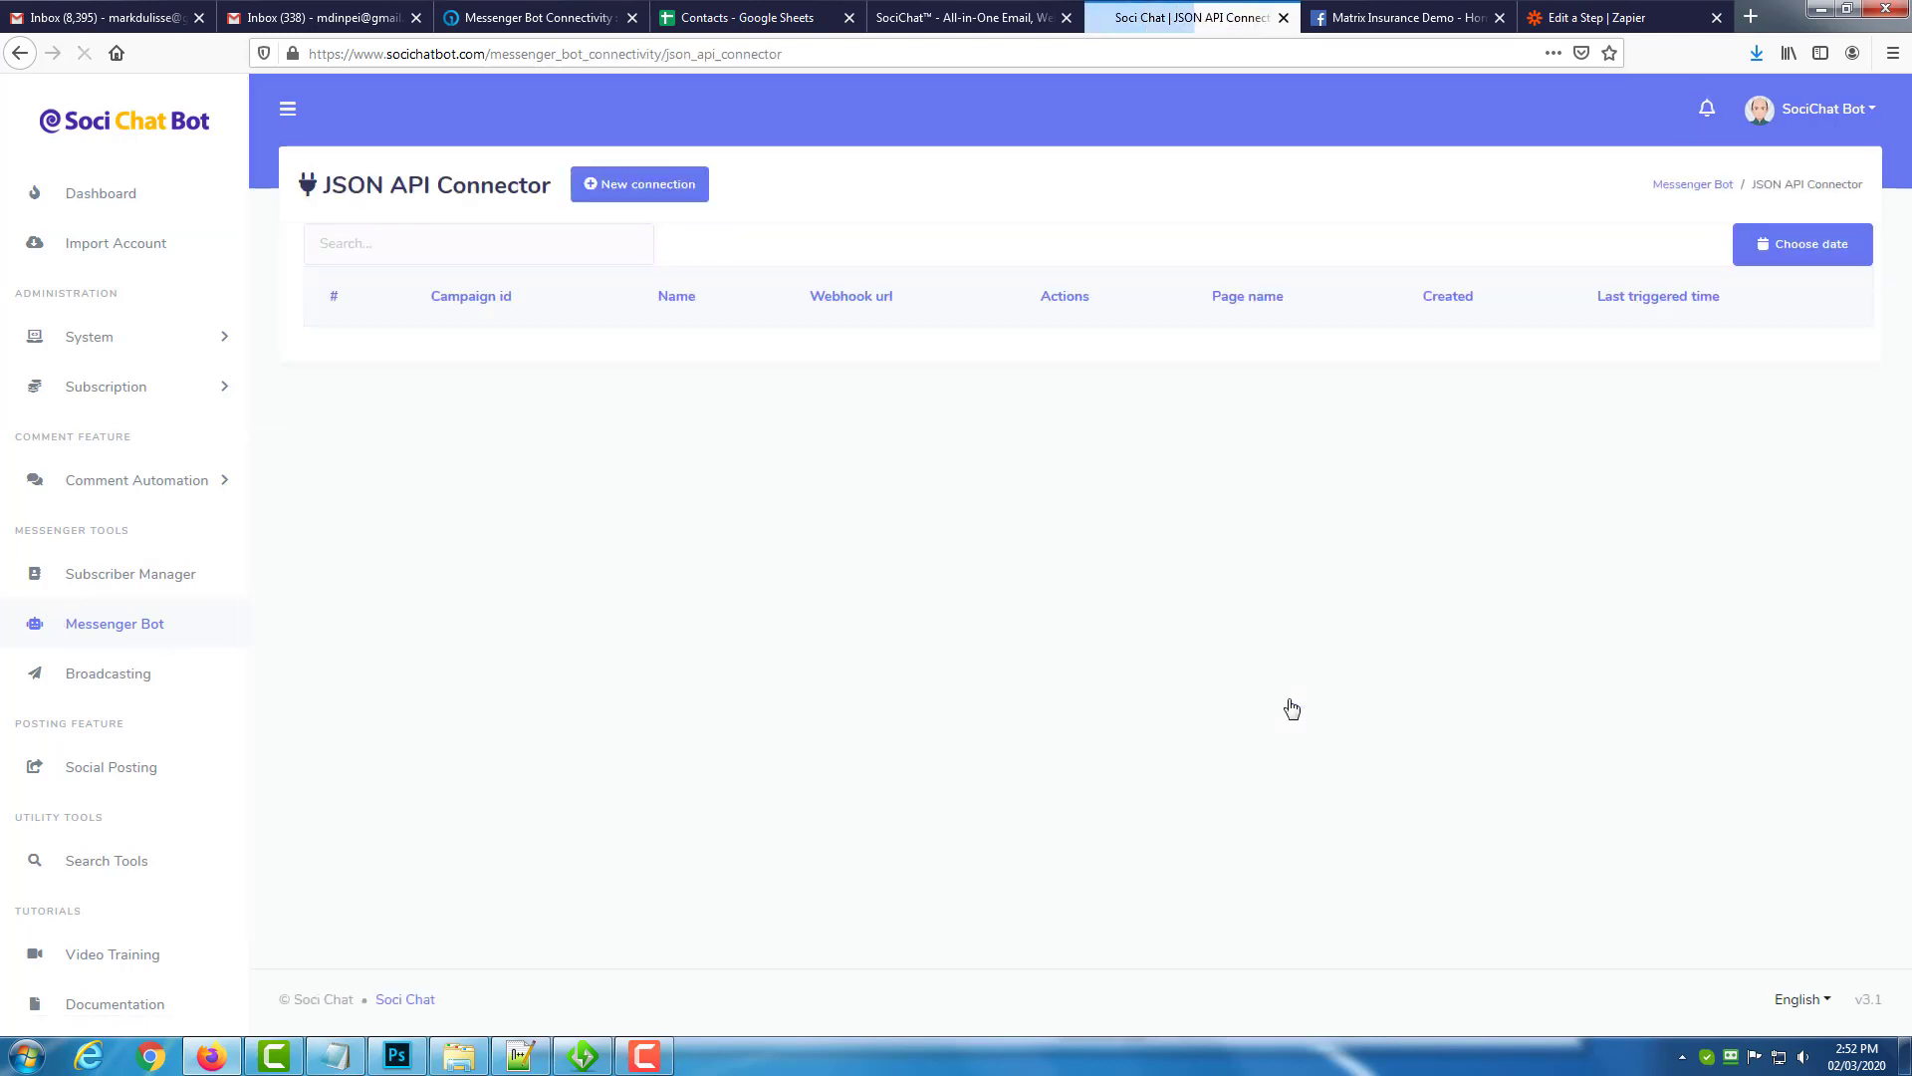
pyautogui.click(648, 189)
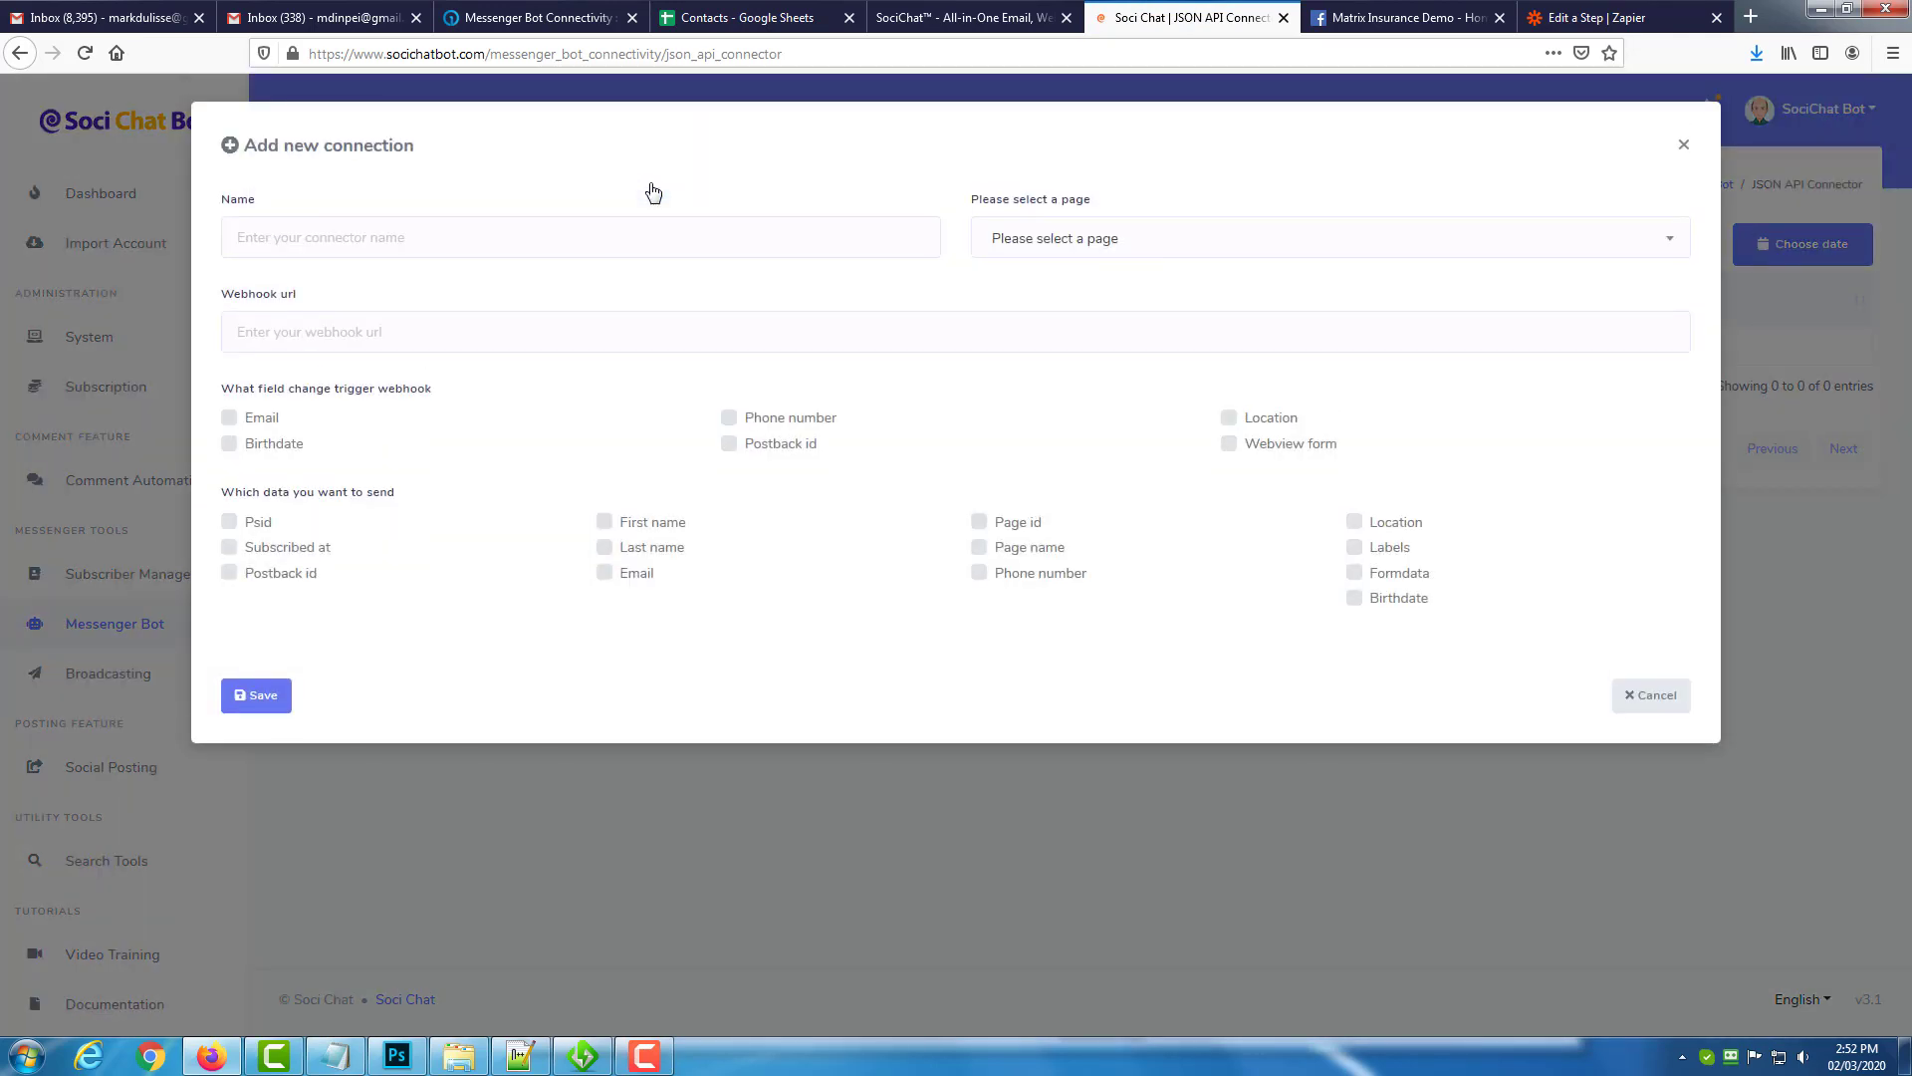
# Name the connection Google Sheet Contacts and assign it to the Matrix Insurance Demo page.
pyautogui.click(620, 224)
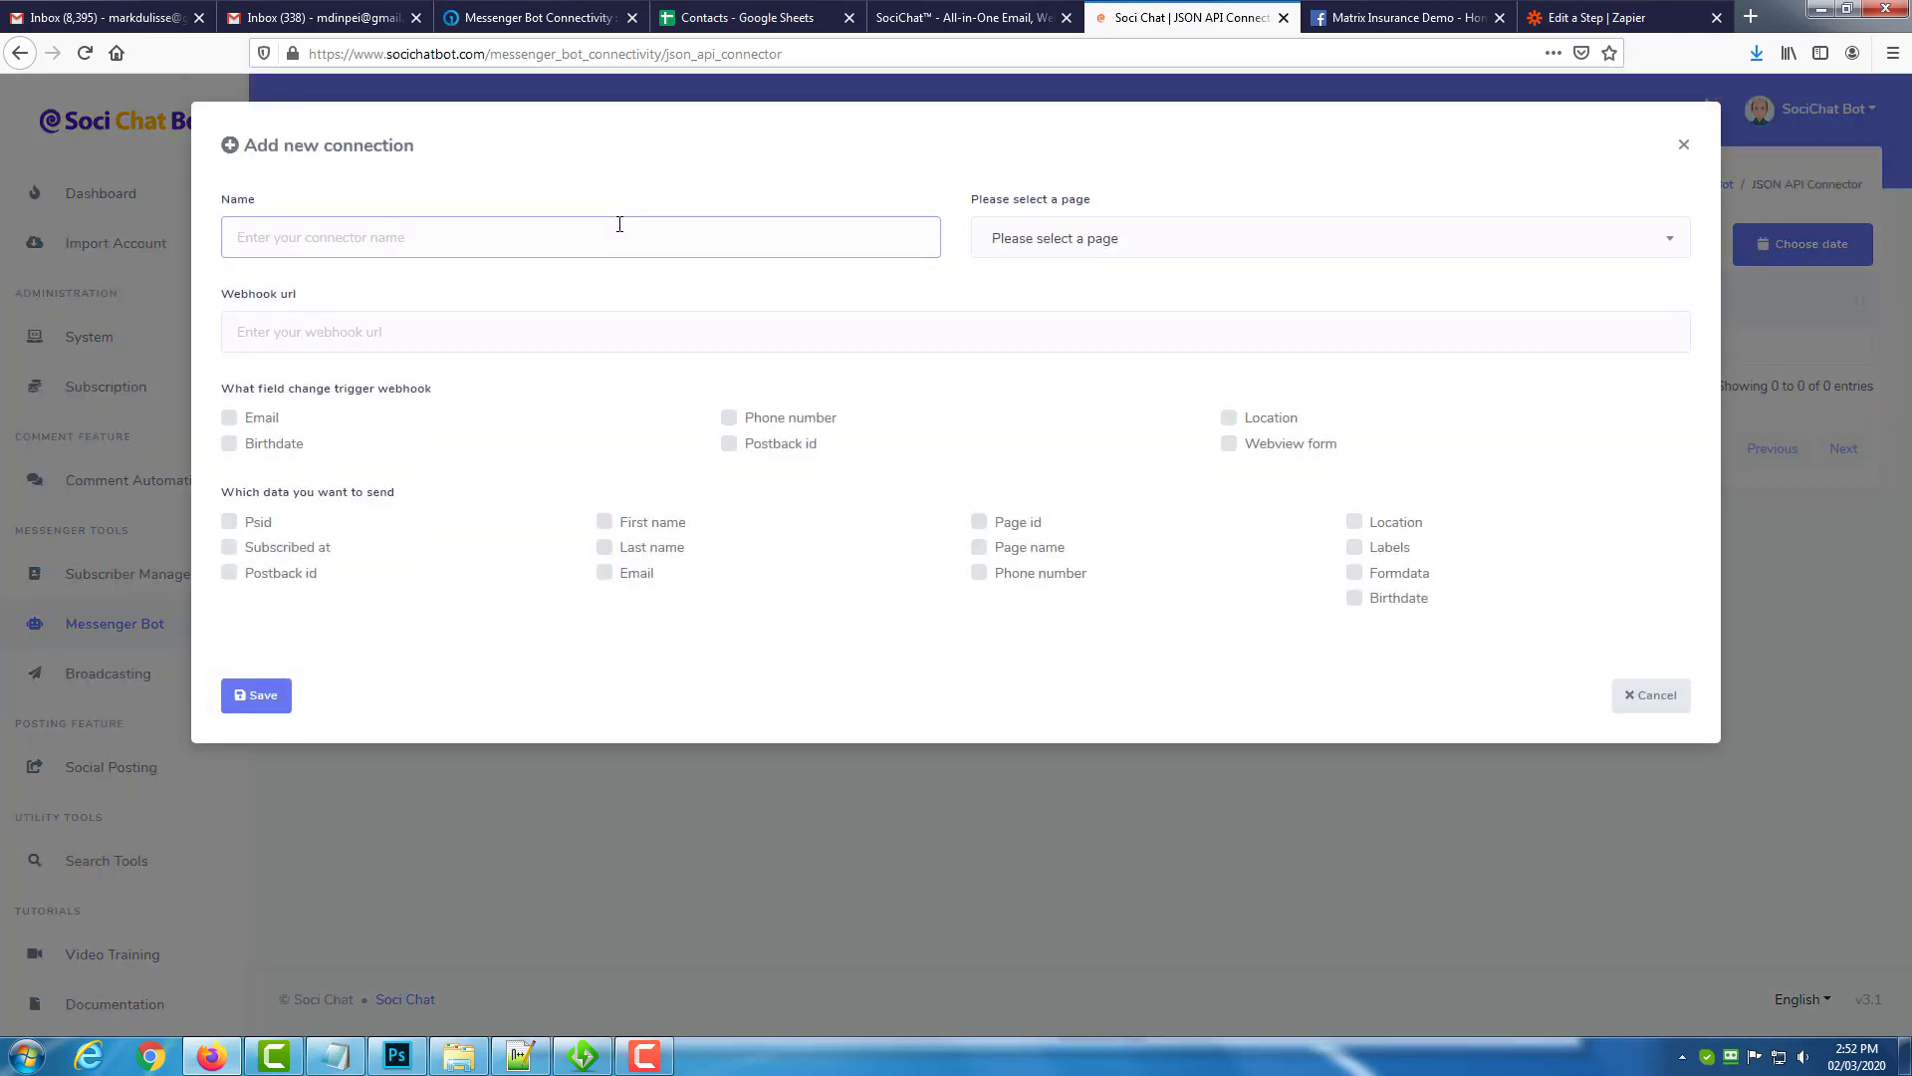
pyautogui.write('Google Sheet Contacts')
pyautogui.click(1033, 244)
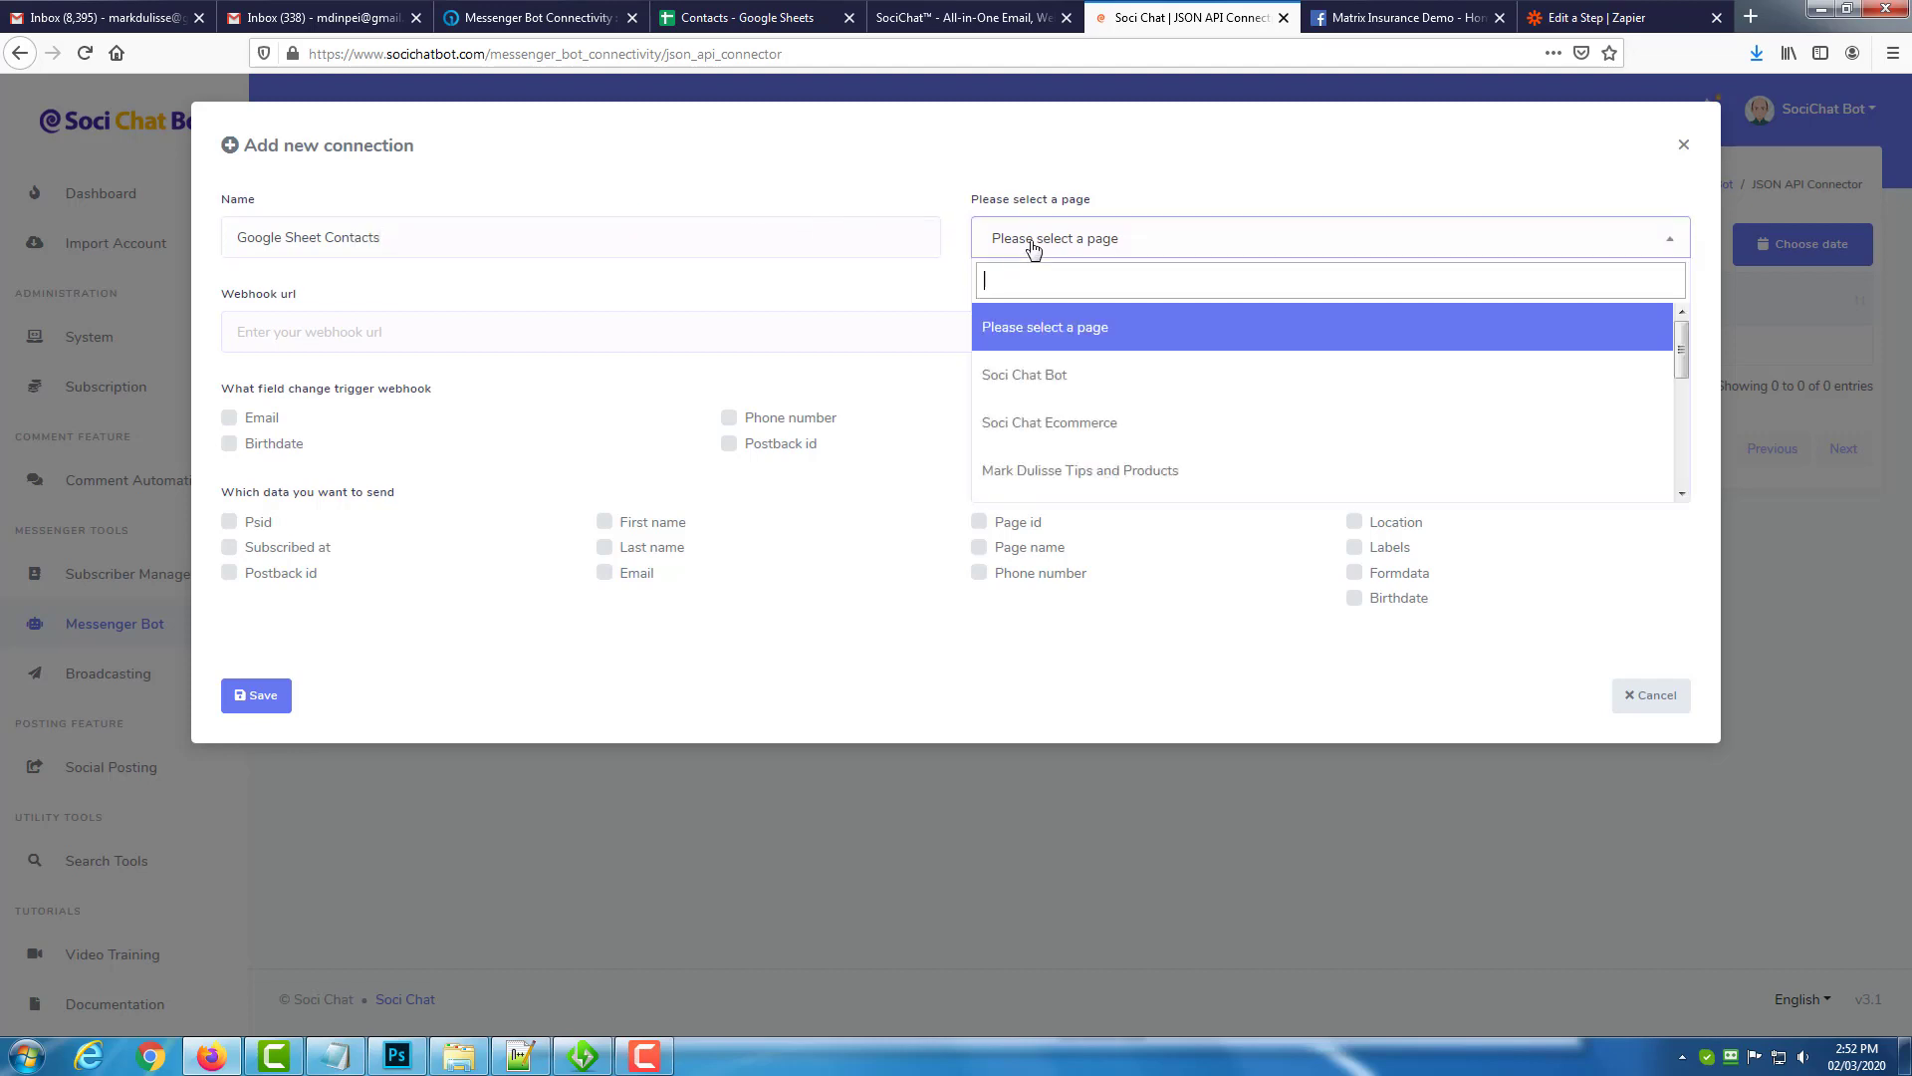
pyautogui.click(1439, 29)
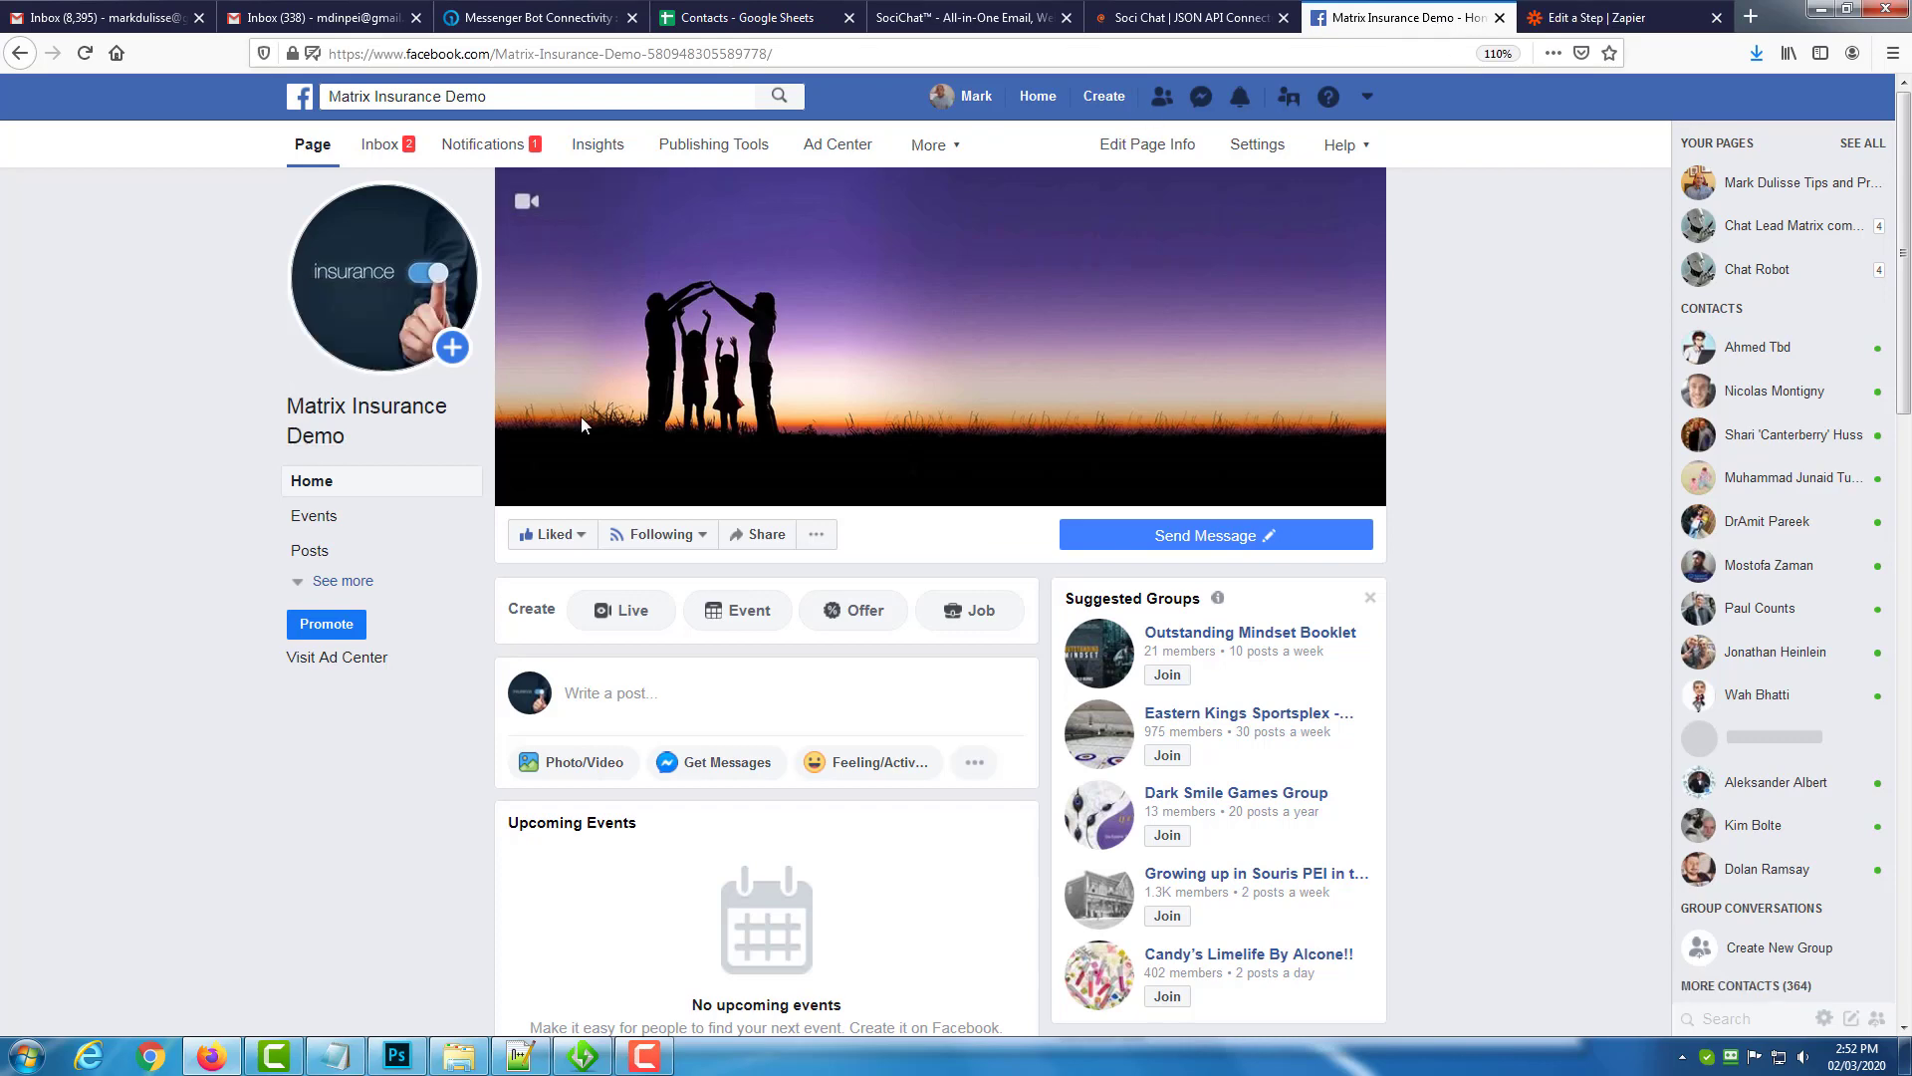
pyautogui.click(1210, 20)
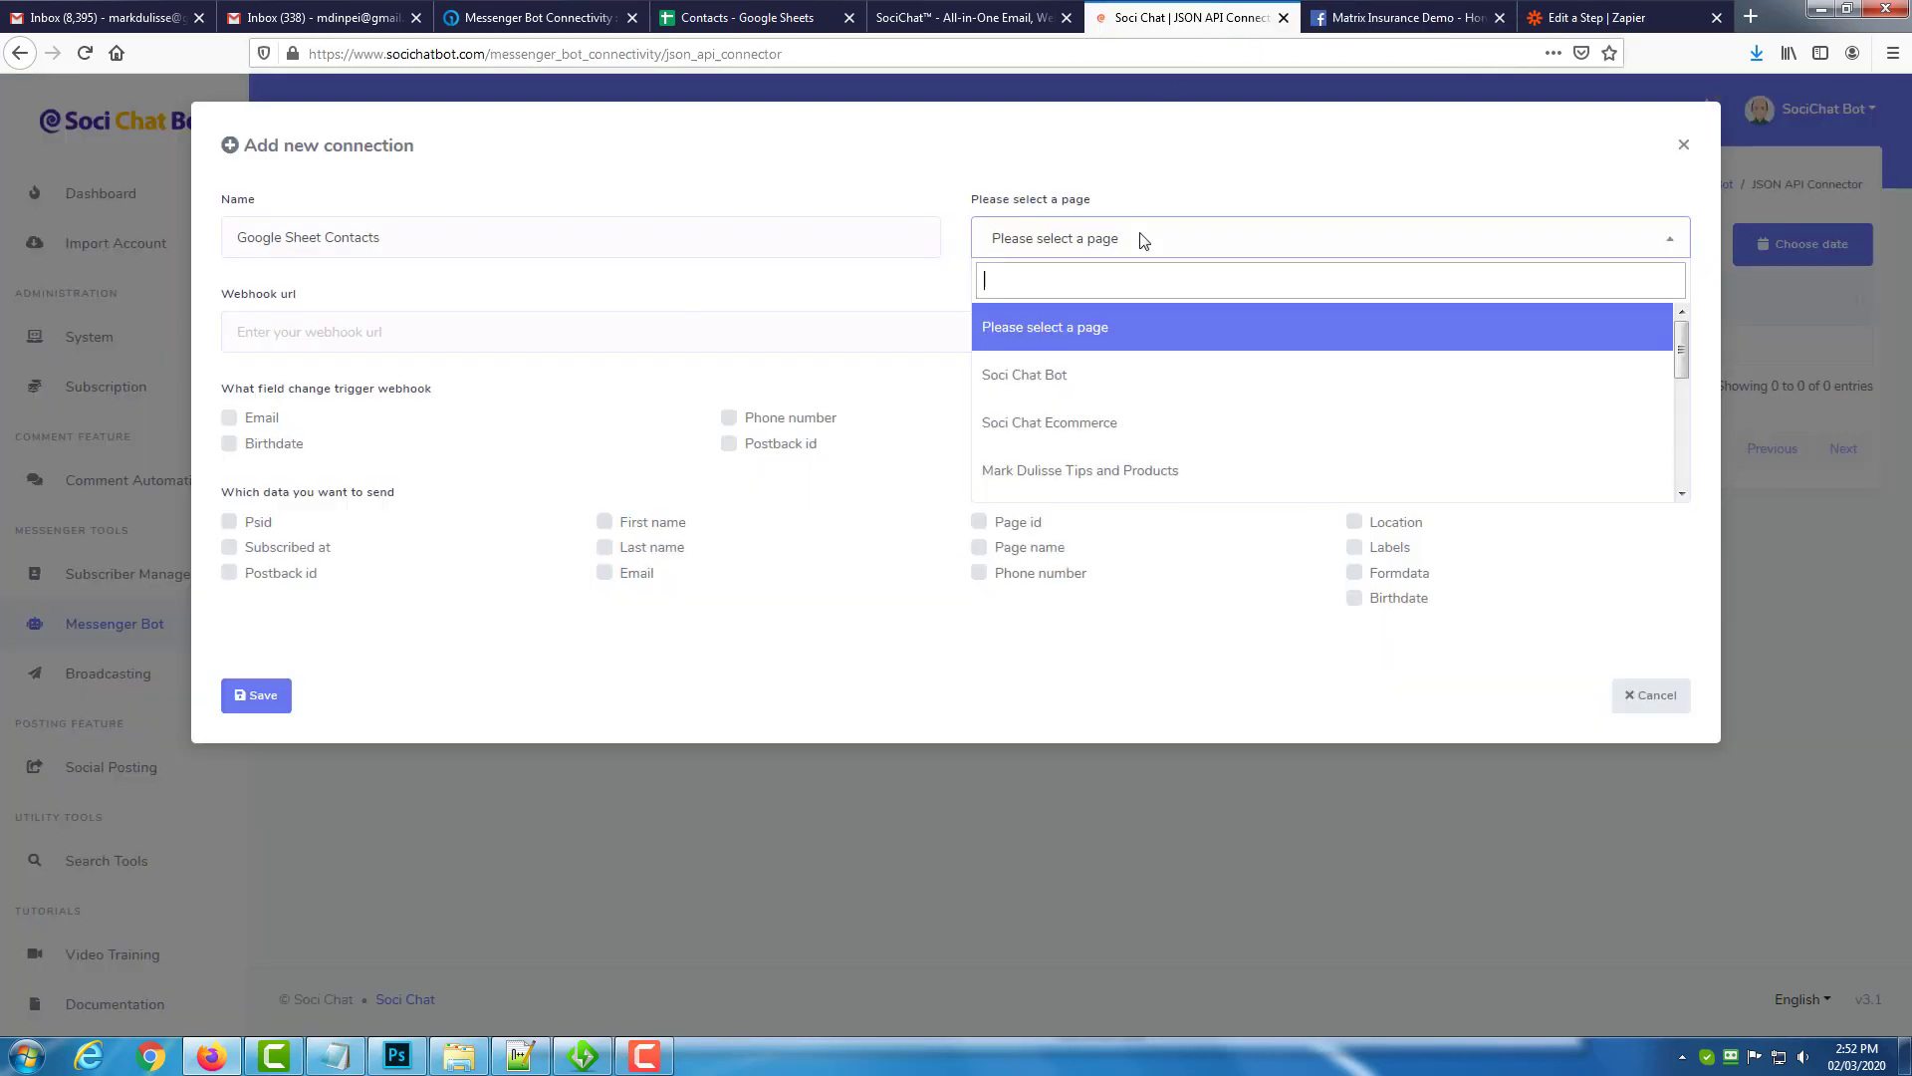
pyautogui.scroll(-5, 1153, 388)
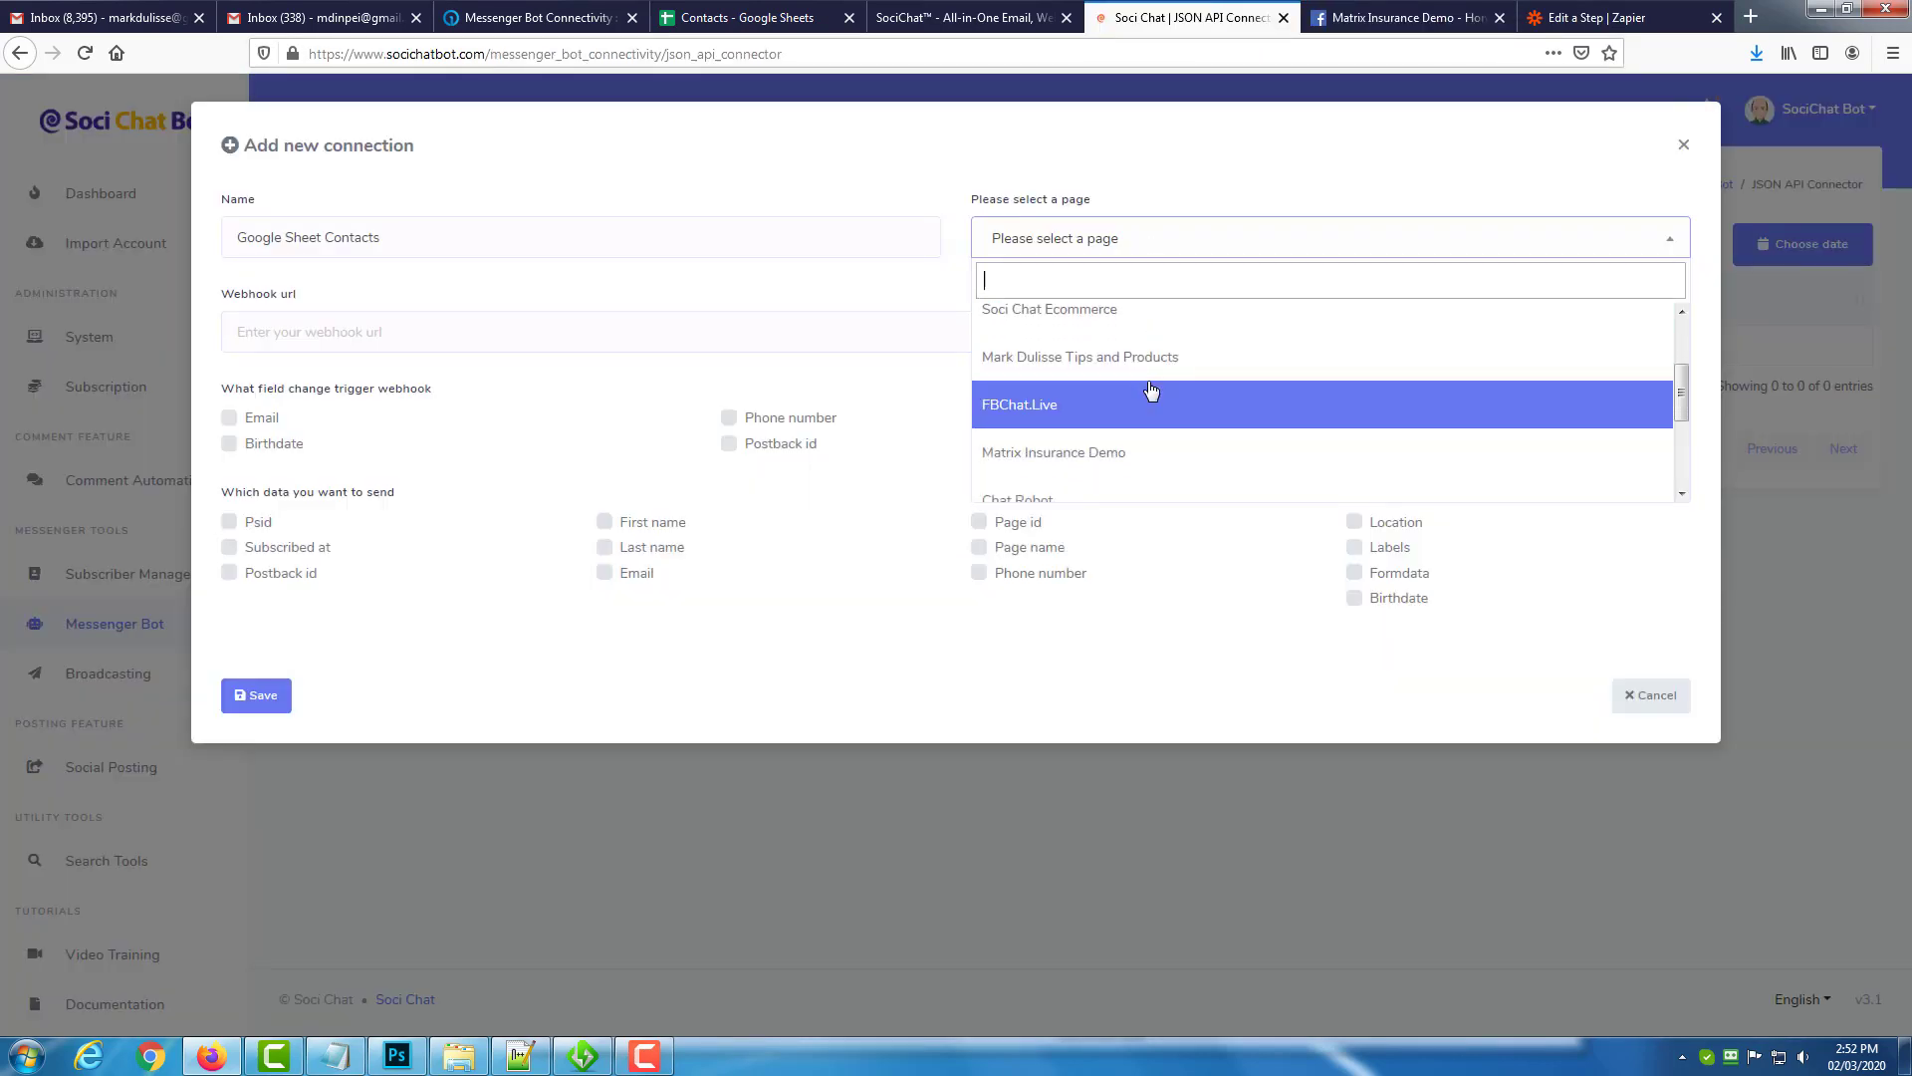
pyautogui.scroll(-1, 1152, 388)
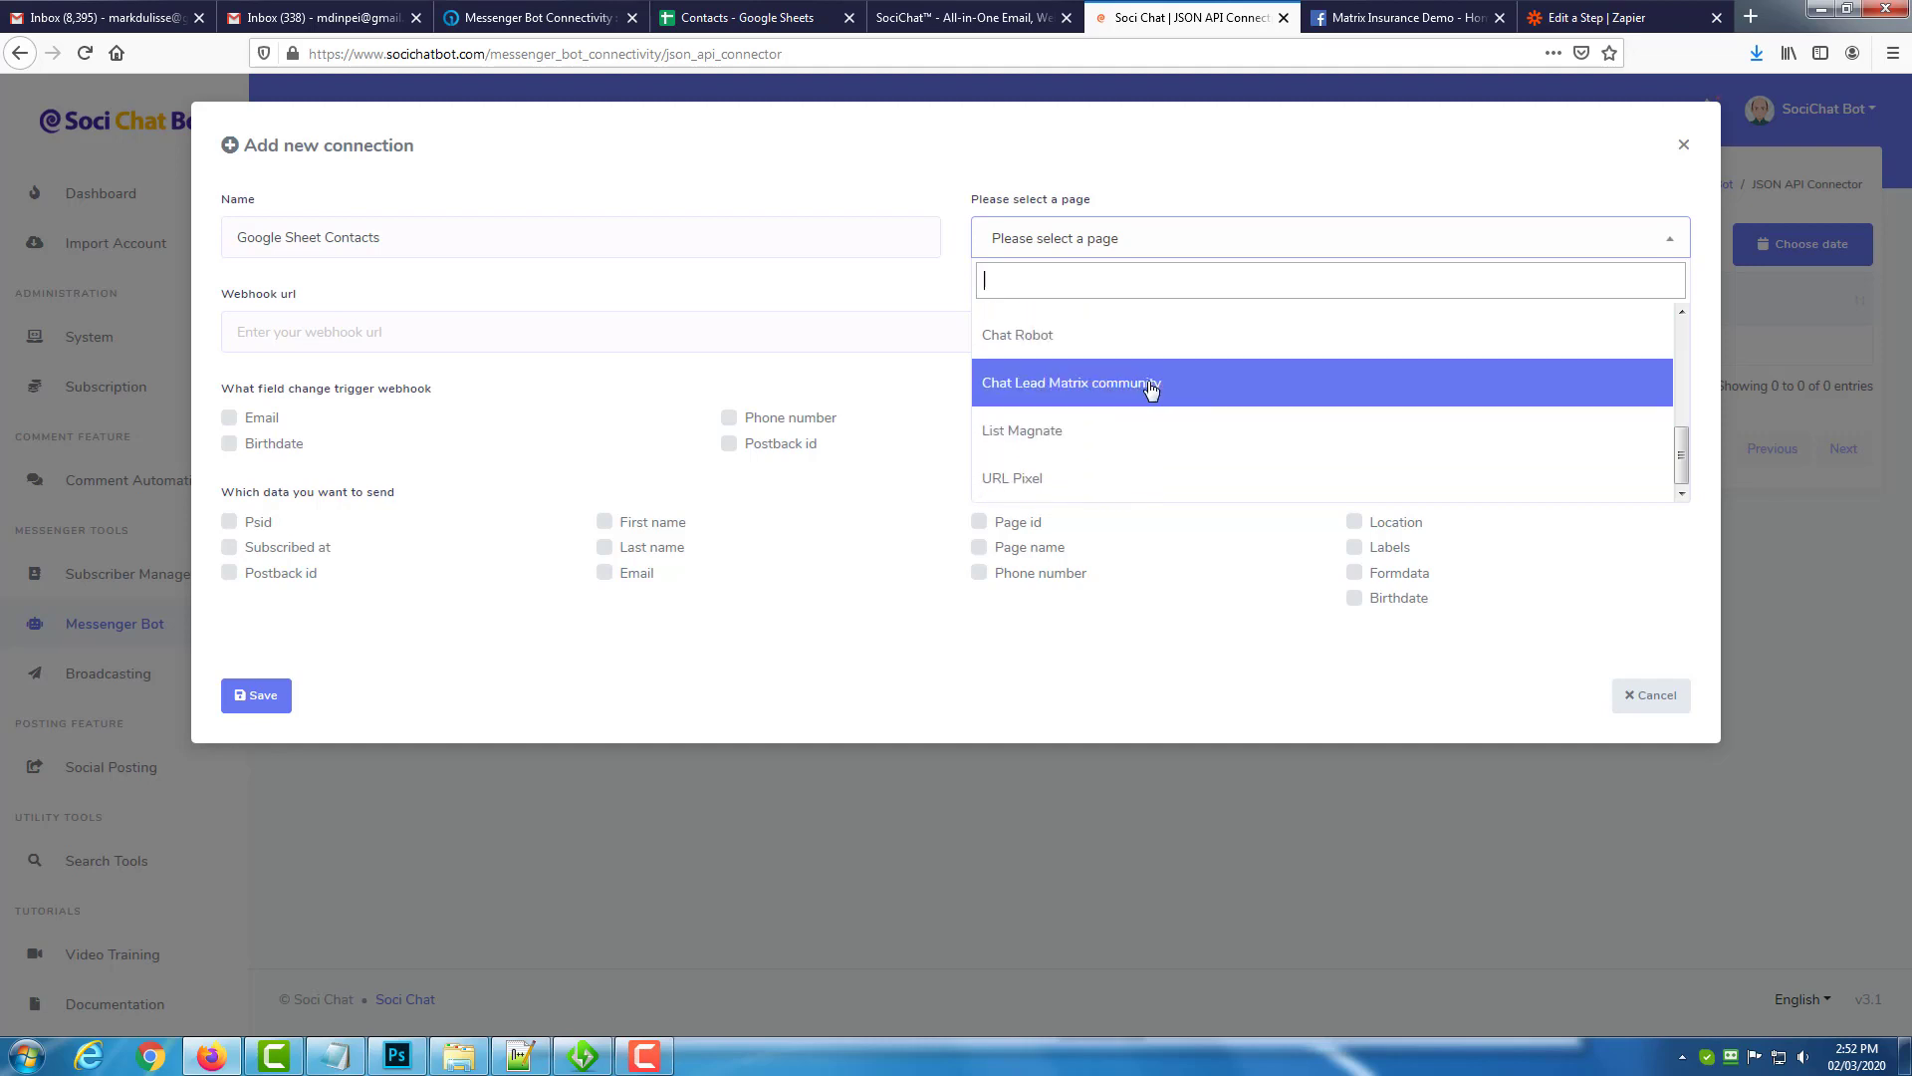
pyautogui.scroll(2, 1153, 389)
pyautogui.click(1152, 388)
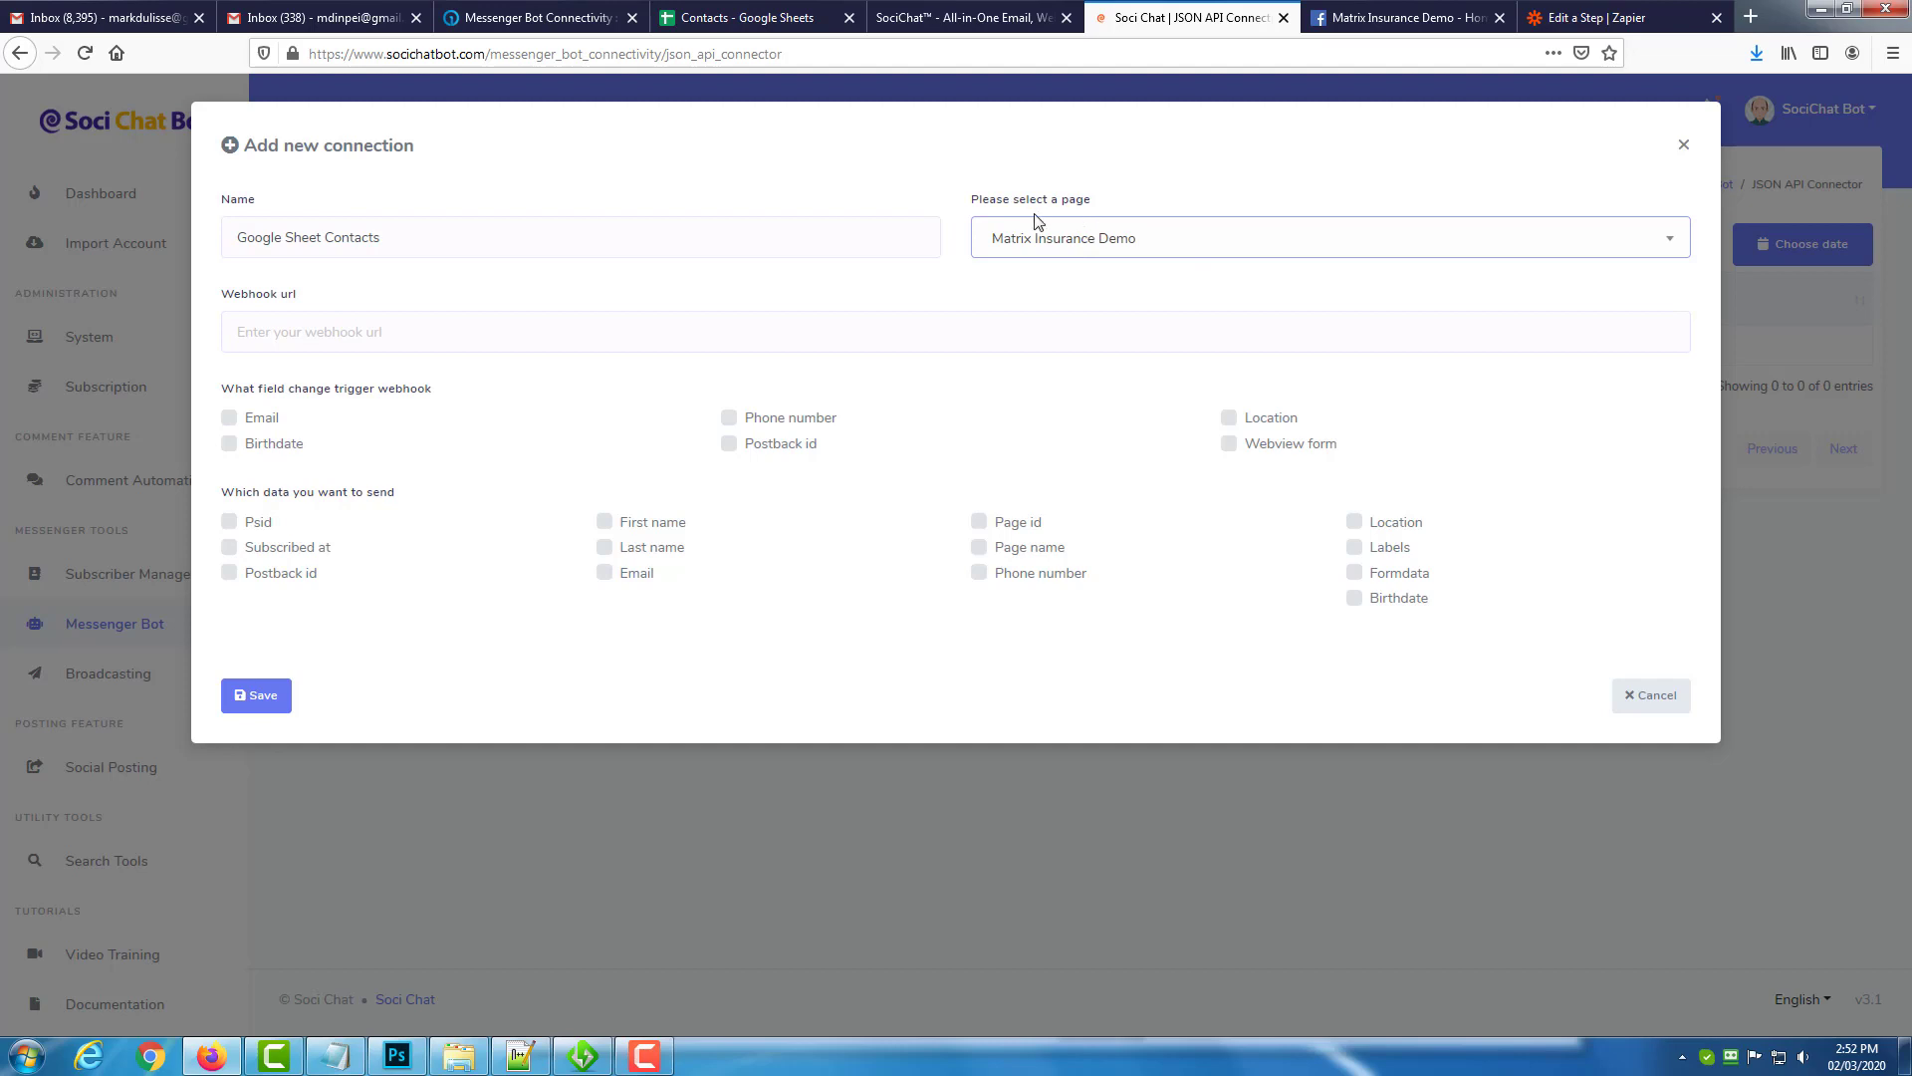
# Paste the copied Zapier webhook URL as the connection's webhook URL.
pyautogui.click(708, 337)
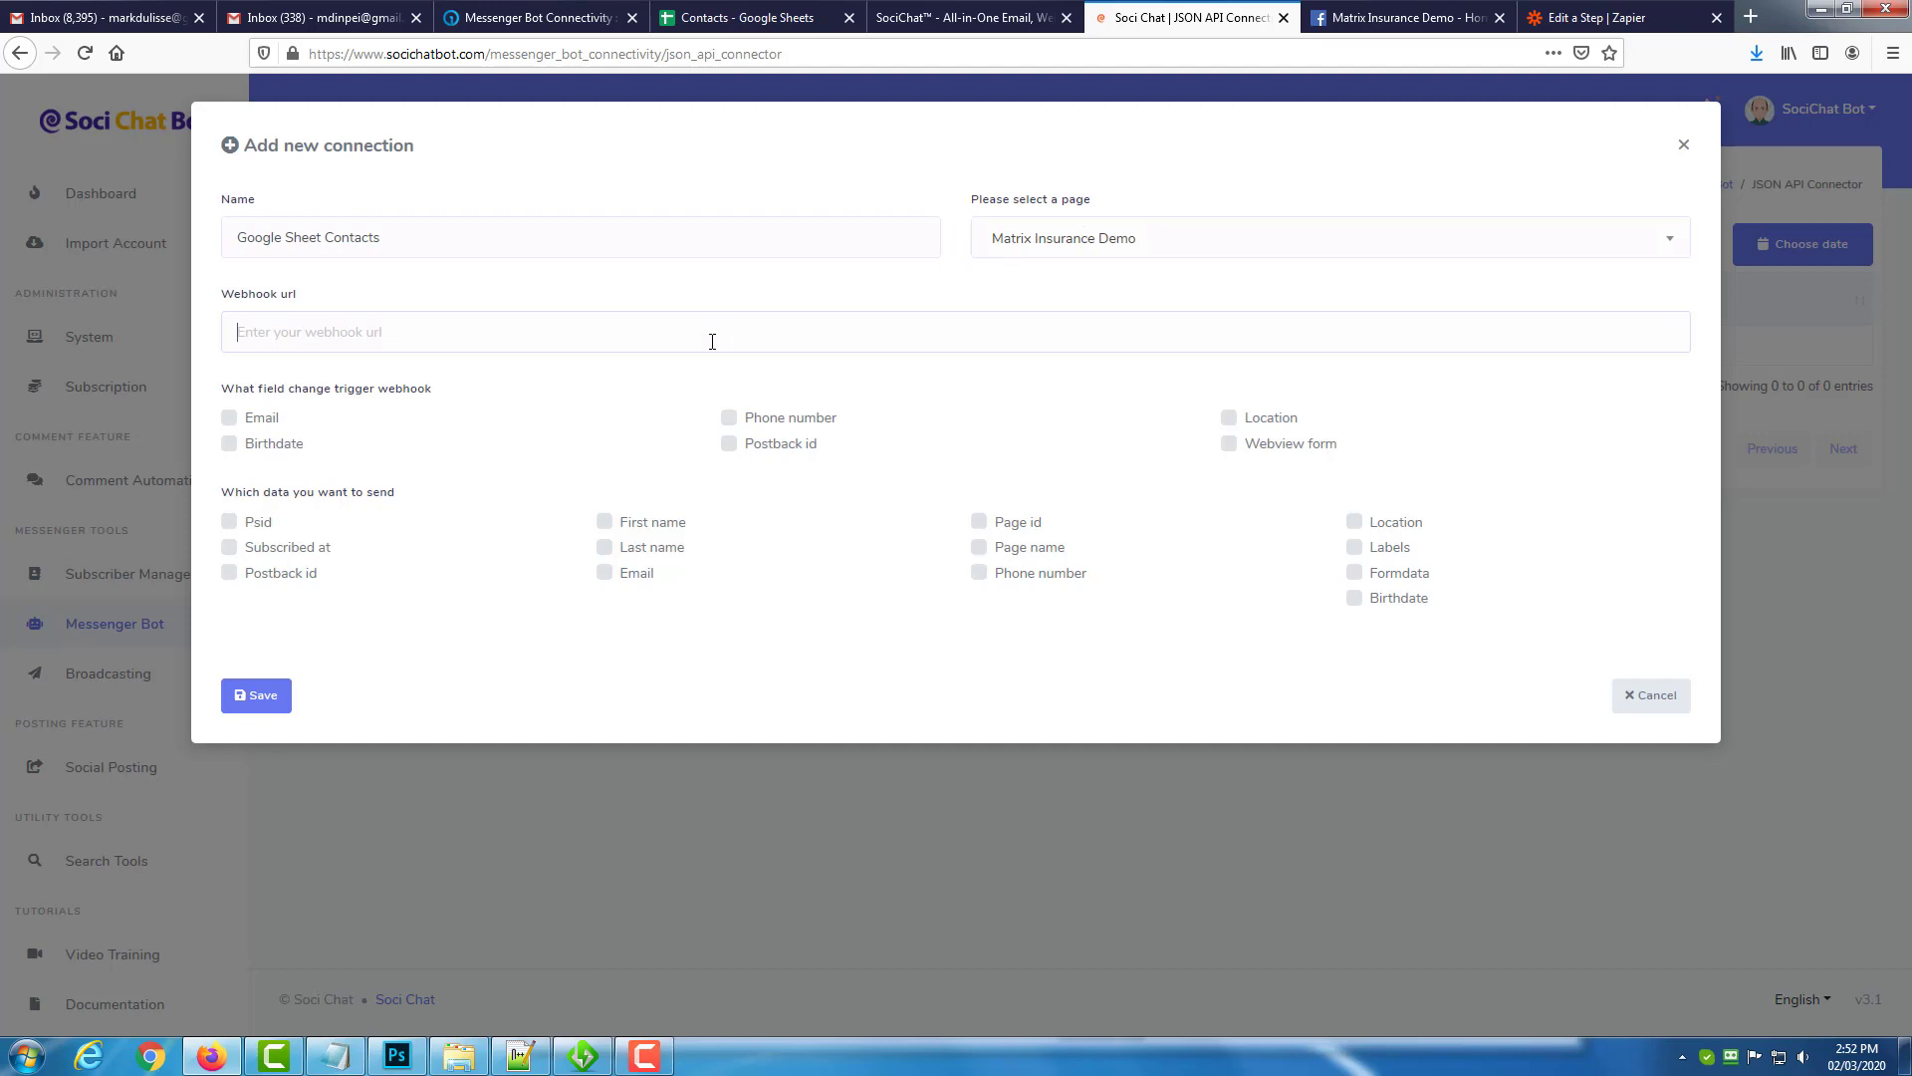
pyautogui.rightClick(591, 340)
pyautogui.click(623, 426)
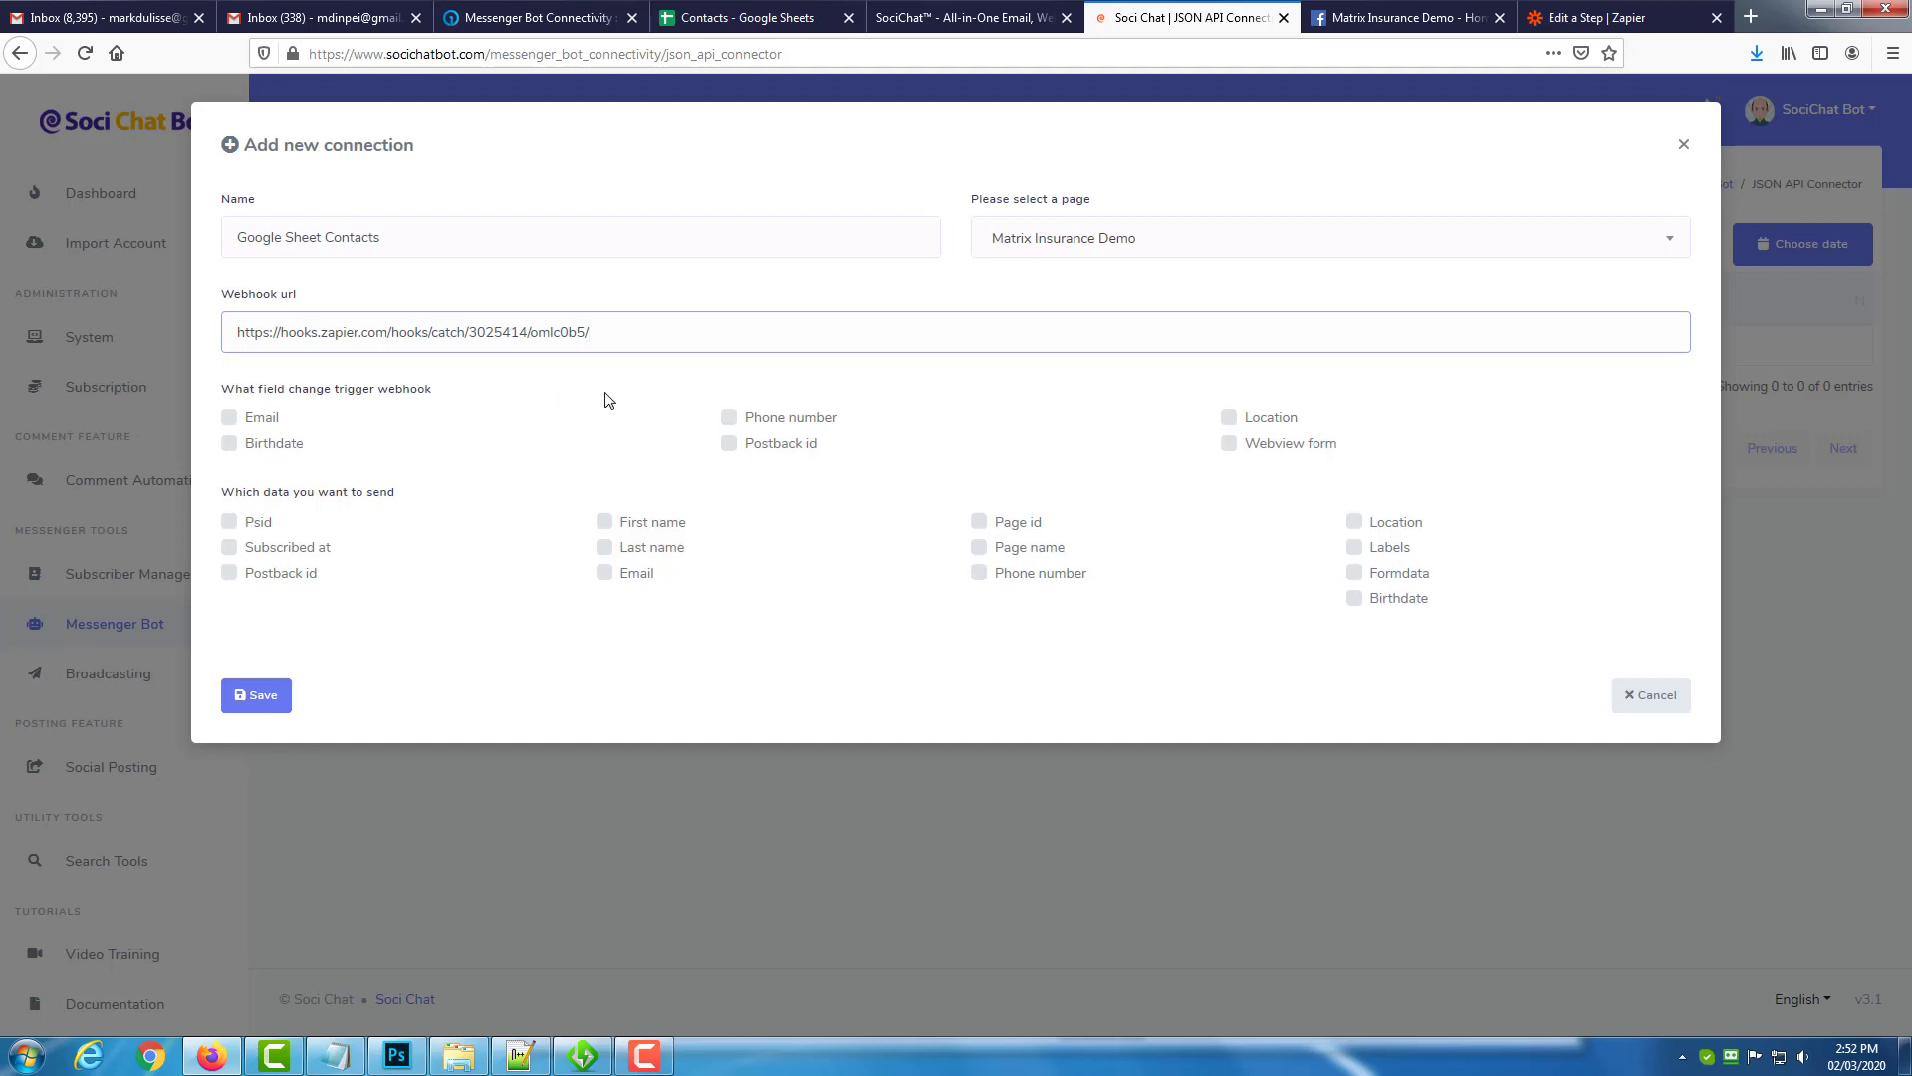
pyautogui.moveTo(1342, 451); pyautogui.dragTo(536, 424)
pyautogui.click(536, 424)
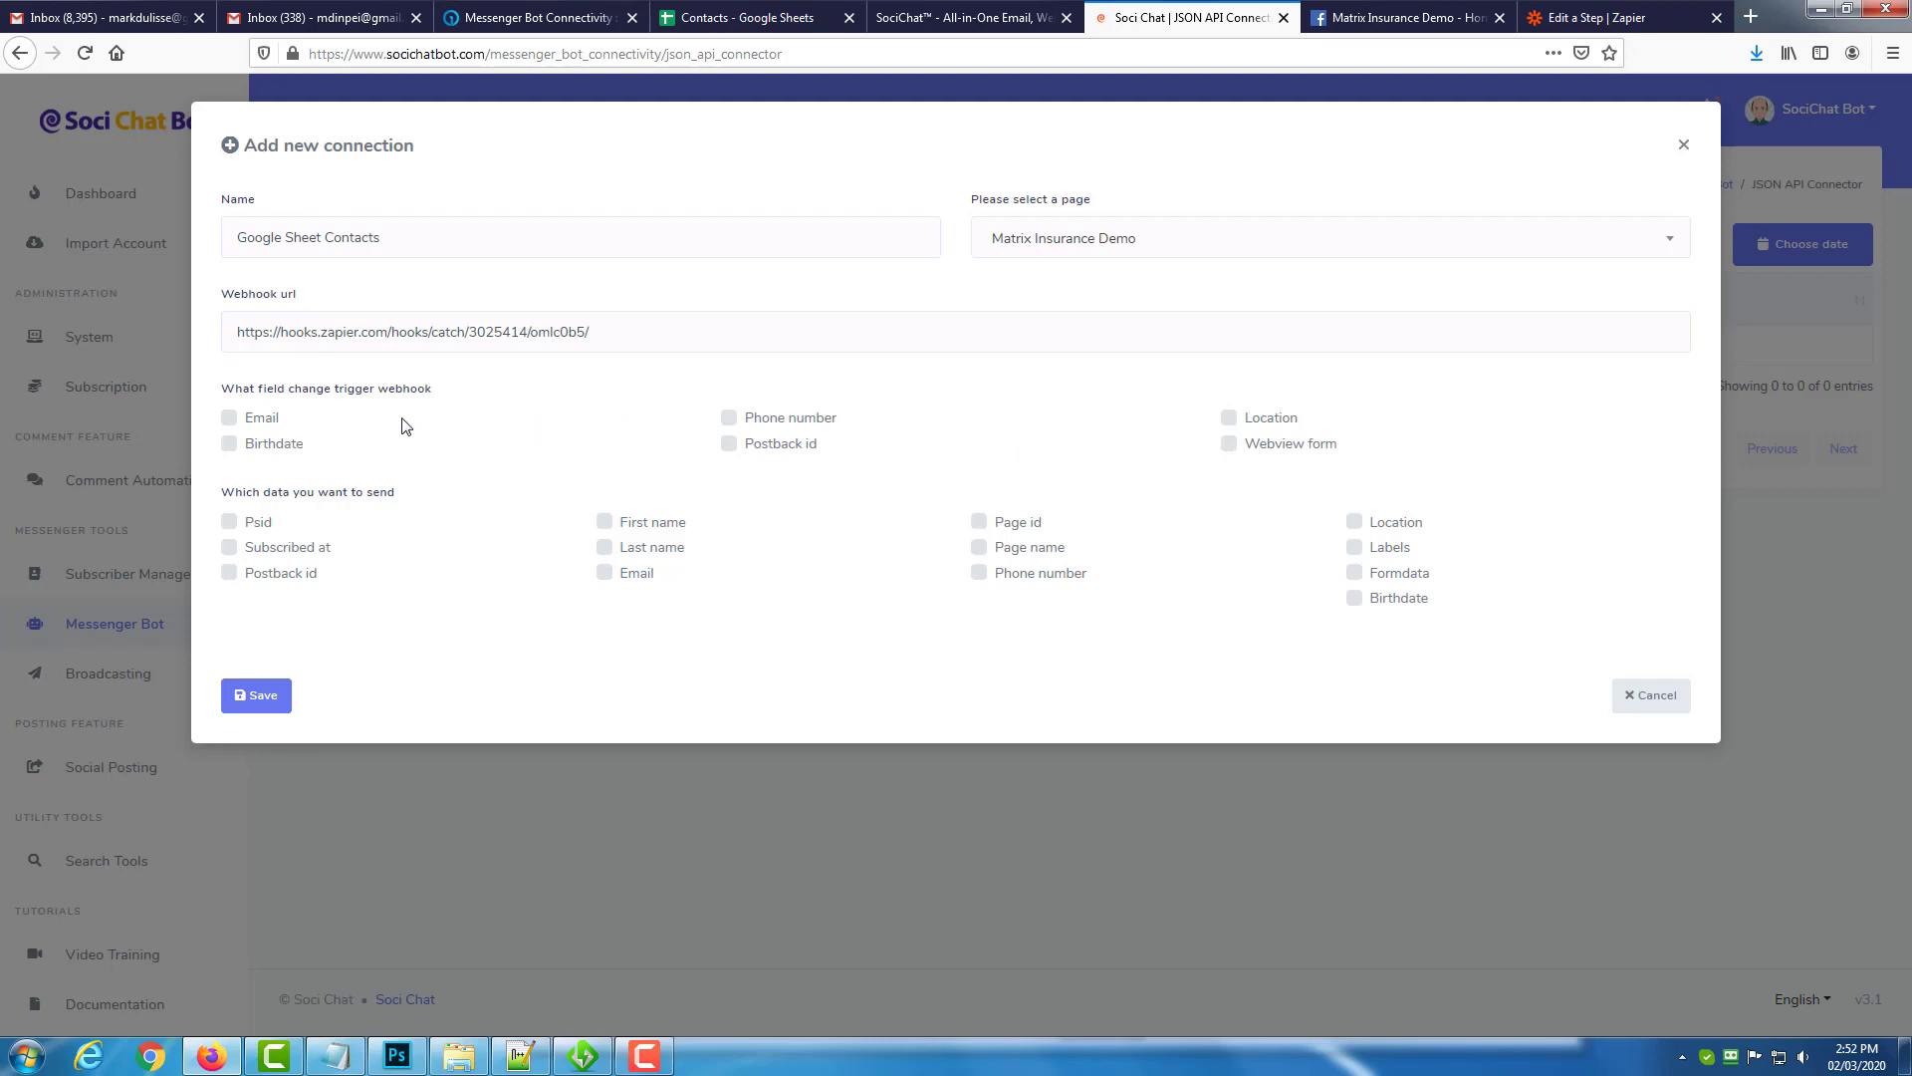
# Have Email and Phone number changes trigger the webhook, sending First name, Last name, Email, Page name and Phone number.
pyautogui.click(230, 419)
pyautogui.click(603, 524)
pyautogui.click(607, 550)
pyautogui.click(629, 575)
pyautogui.click(980, 547)
pyautogui.click(980, 574)
pyautogui.click(730, 419)
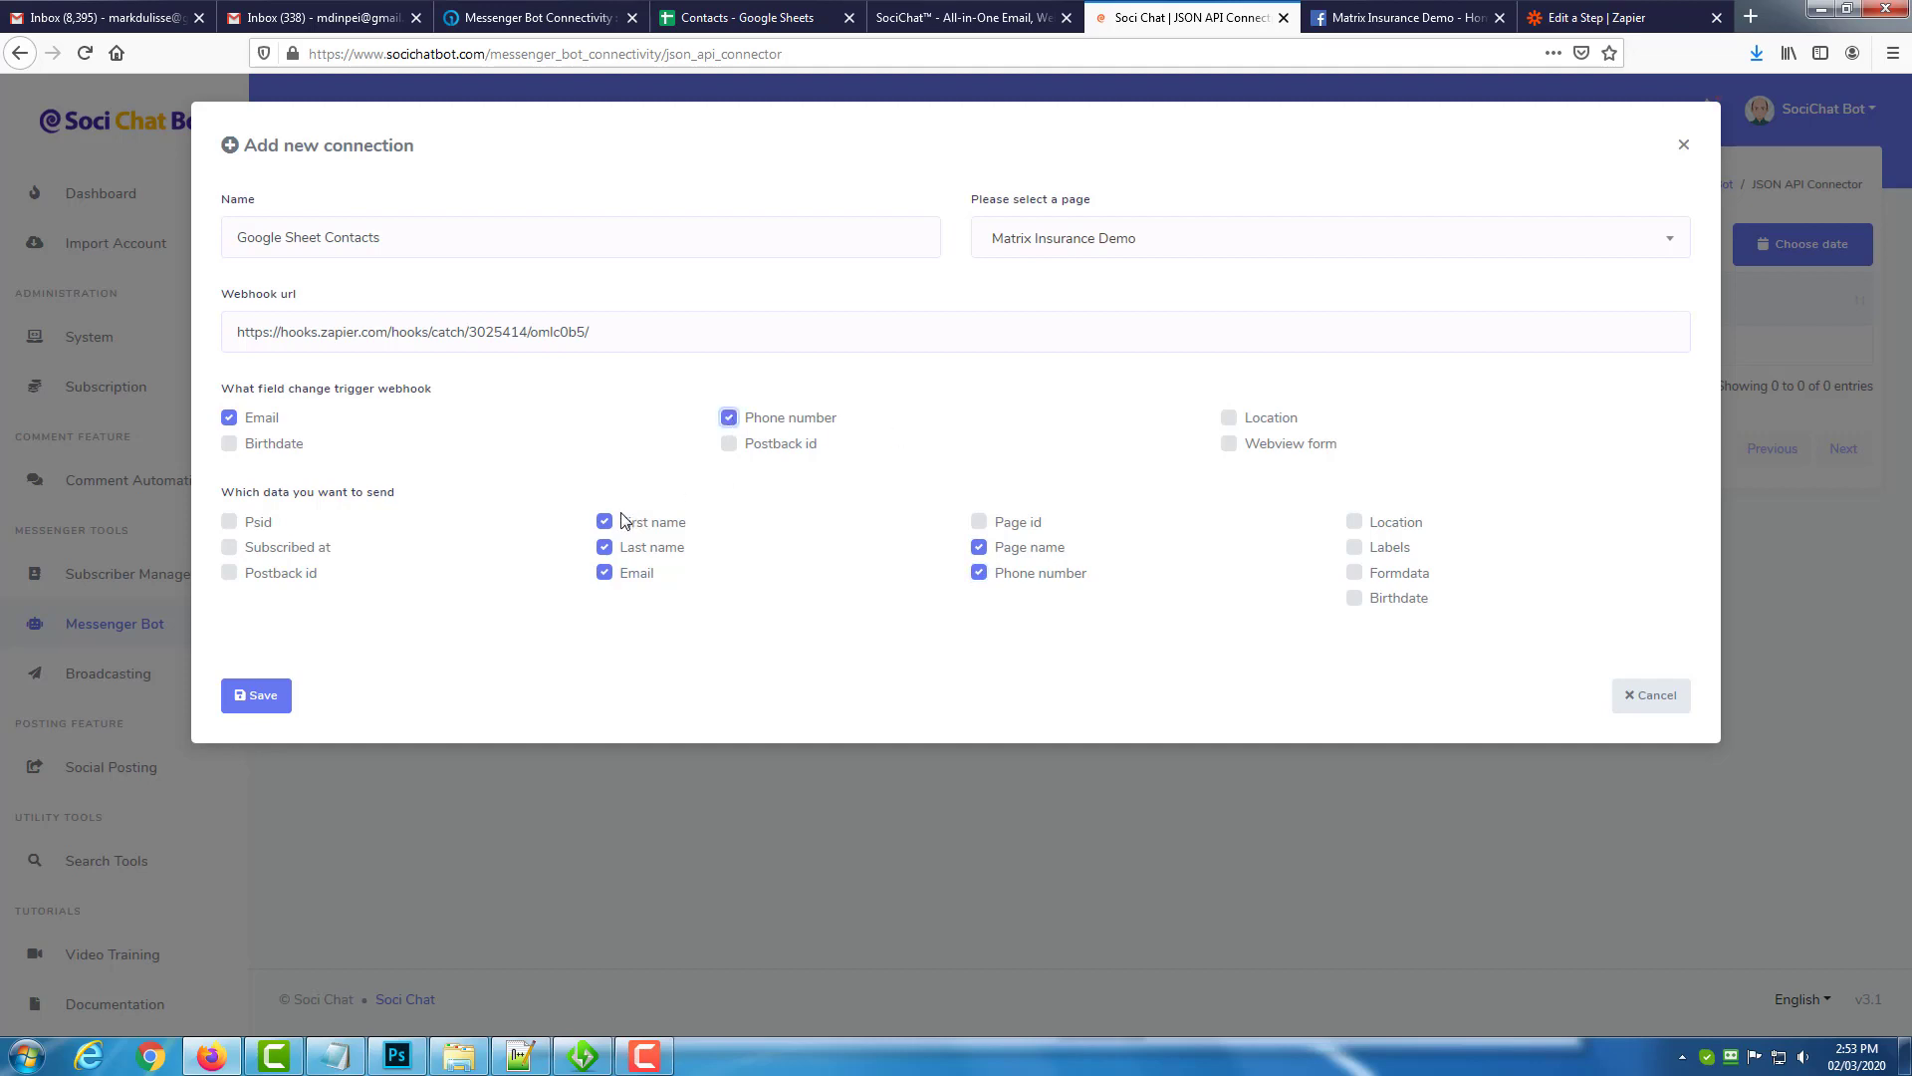
# Save the new Google Sheet Contacts connection and close its form.
pyautogui.moveTo(619, 525); pyautogui.dragTo(659, 528)
pyautogui.click(688, 510)
pyautogui.click(257, 697)
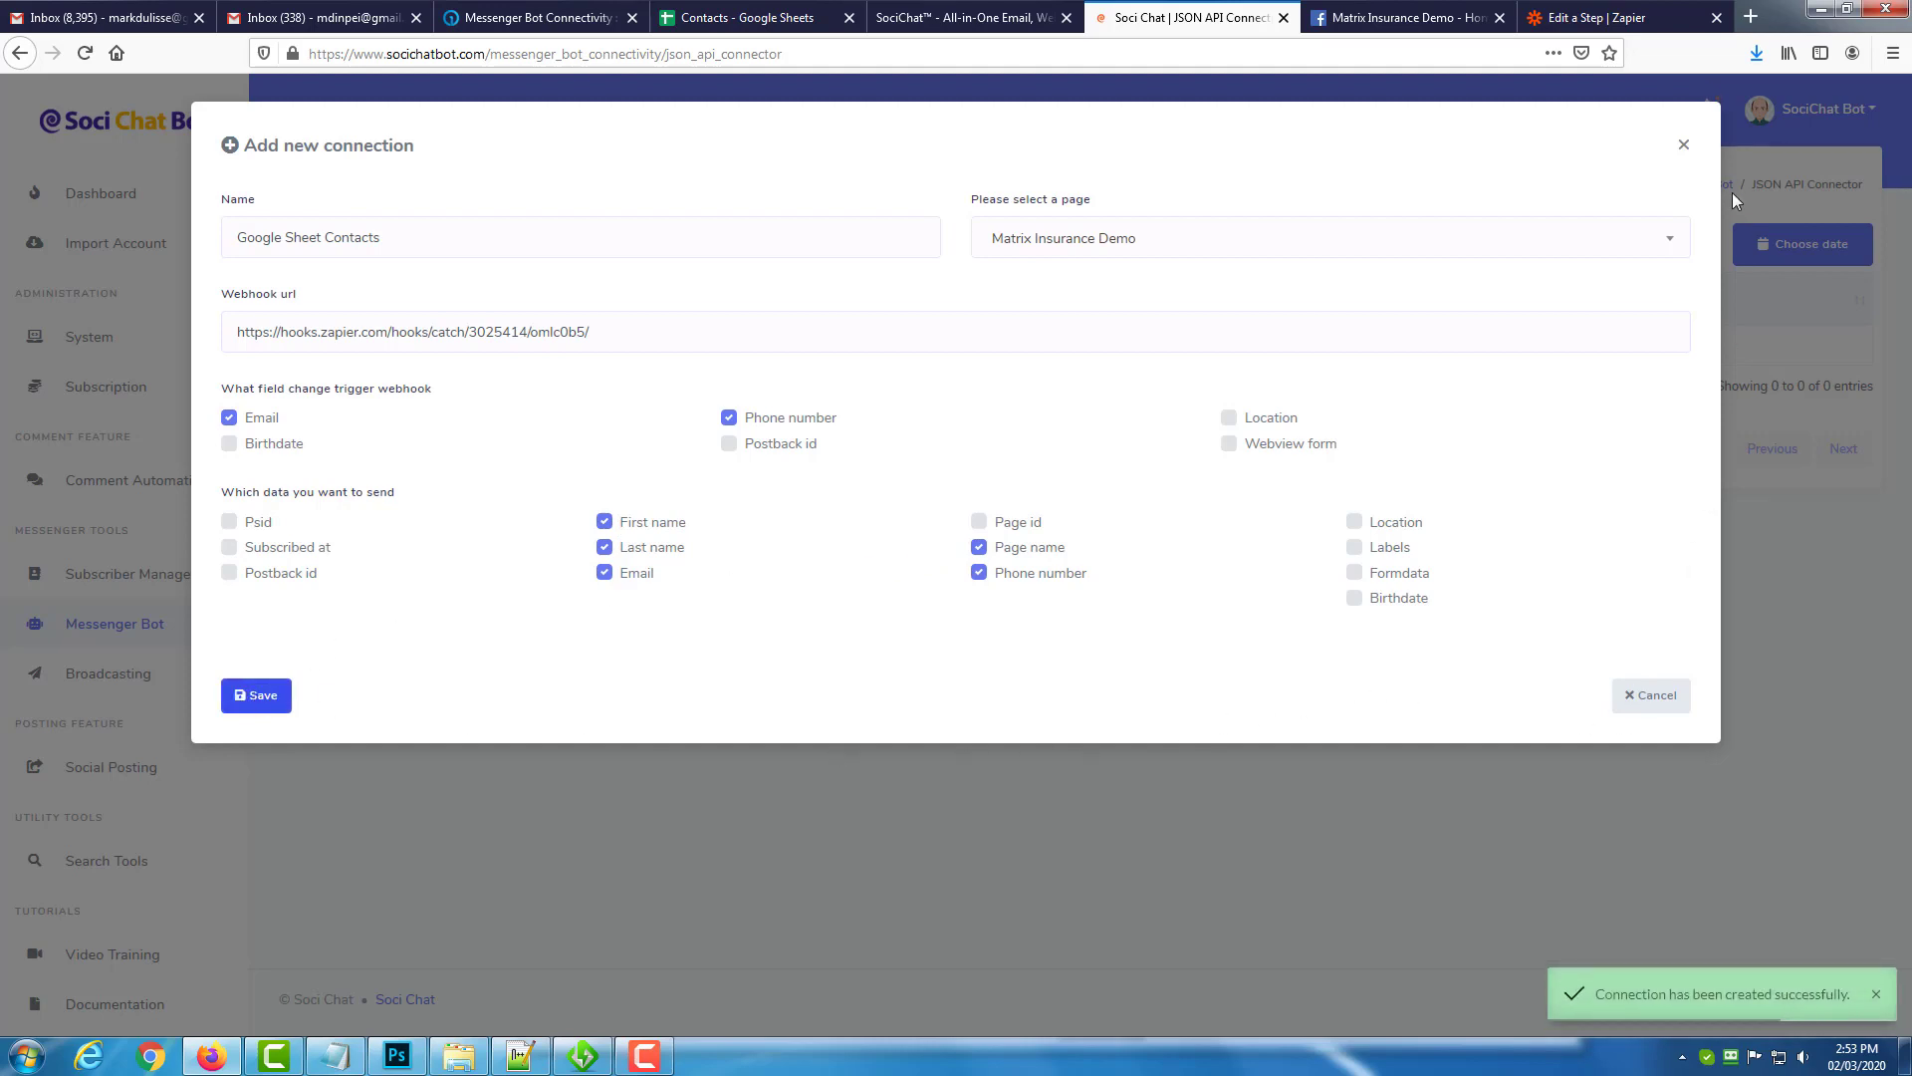
pyautogui.click(1685, 148)
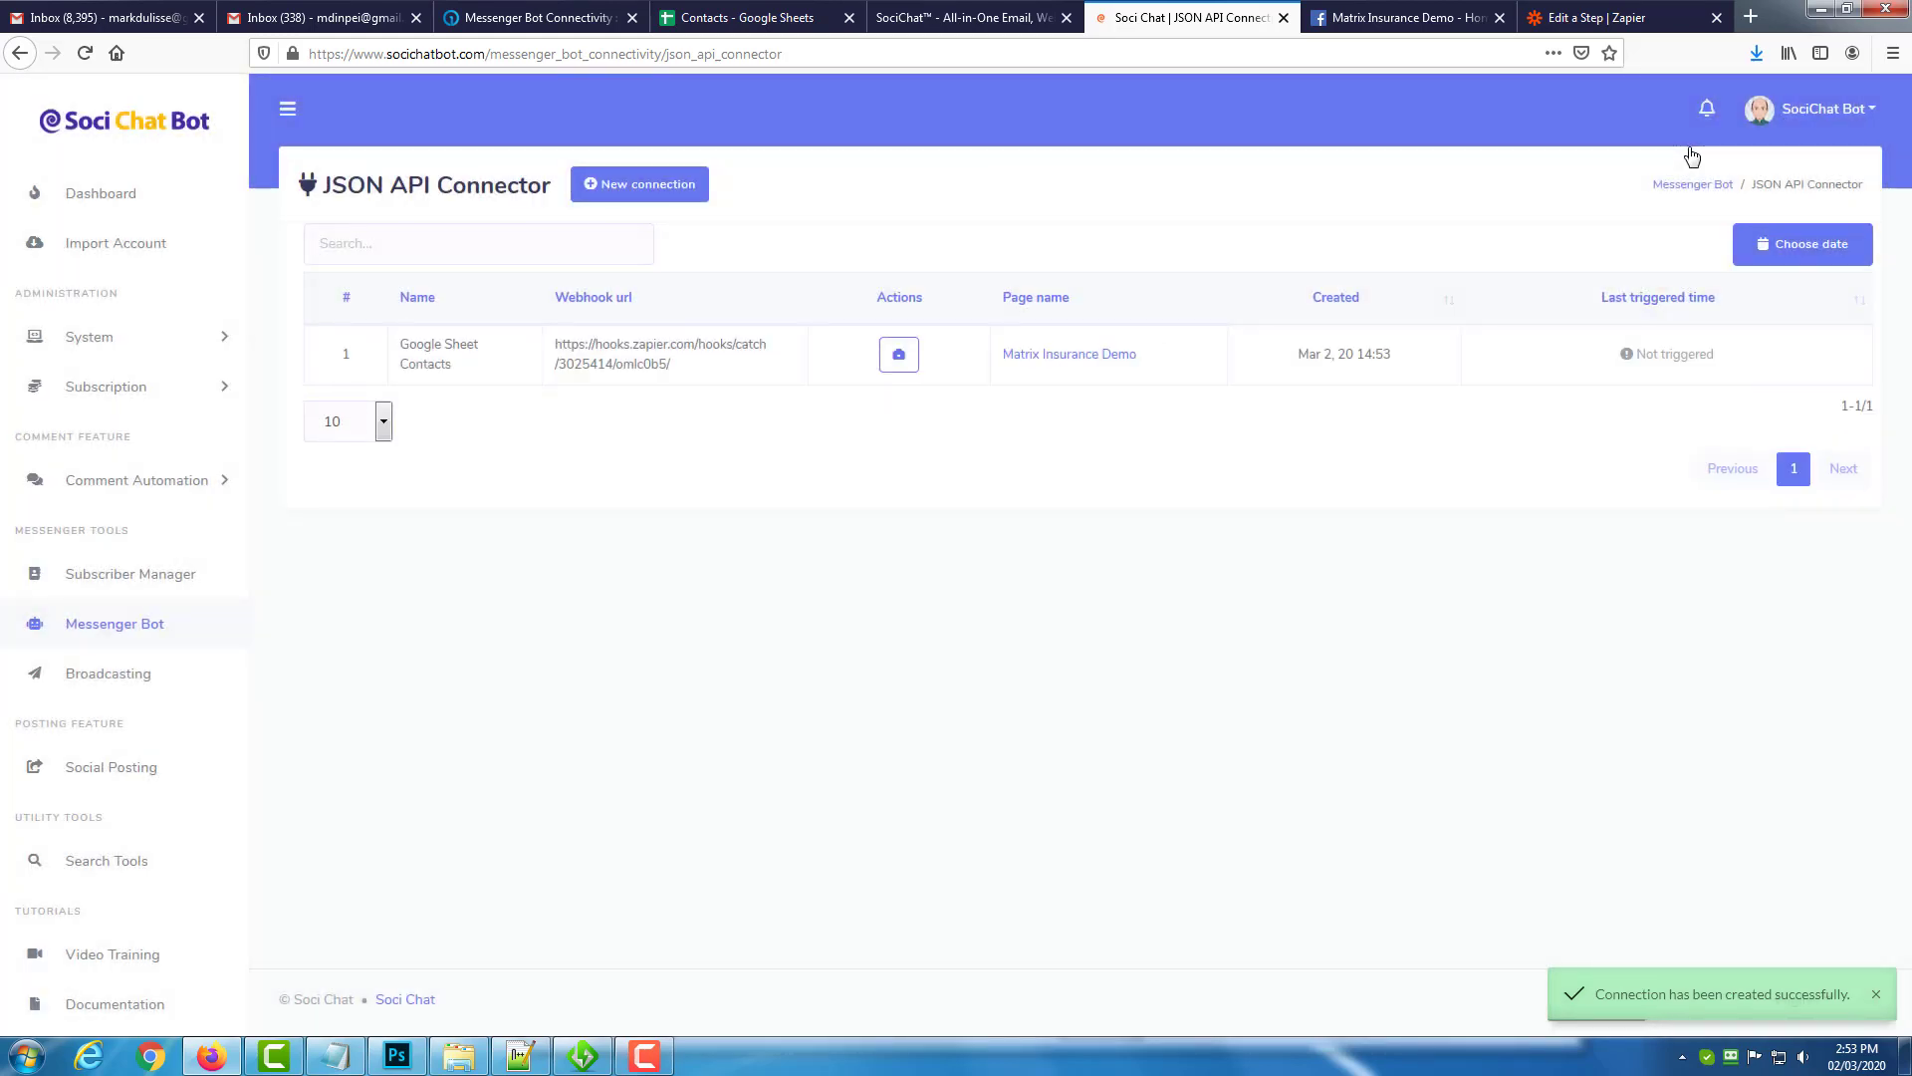
# Return to Zapier, advance the Catch Hook to its test stage, and switch to the Matrix Insurance Demo Facebook page.
pyautogui.click(1583, 20)
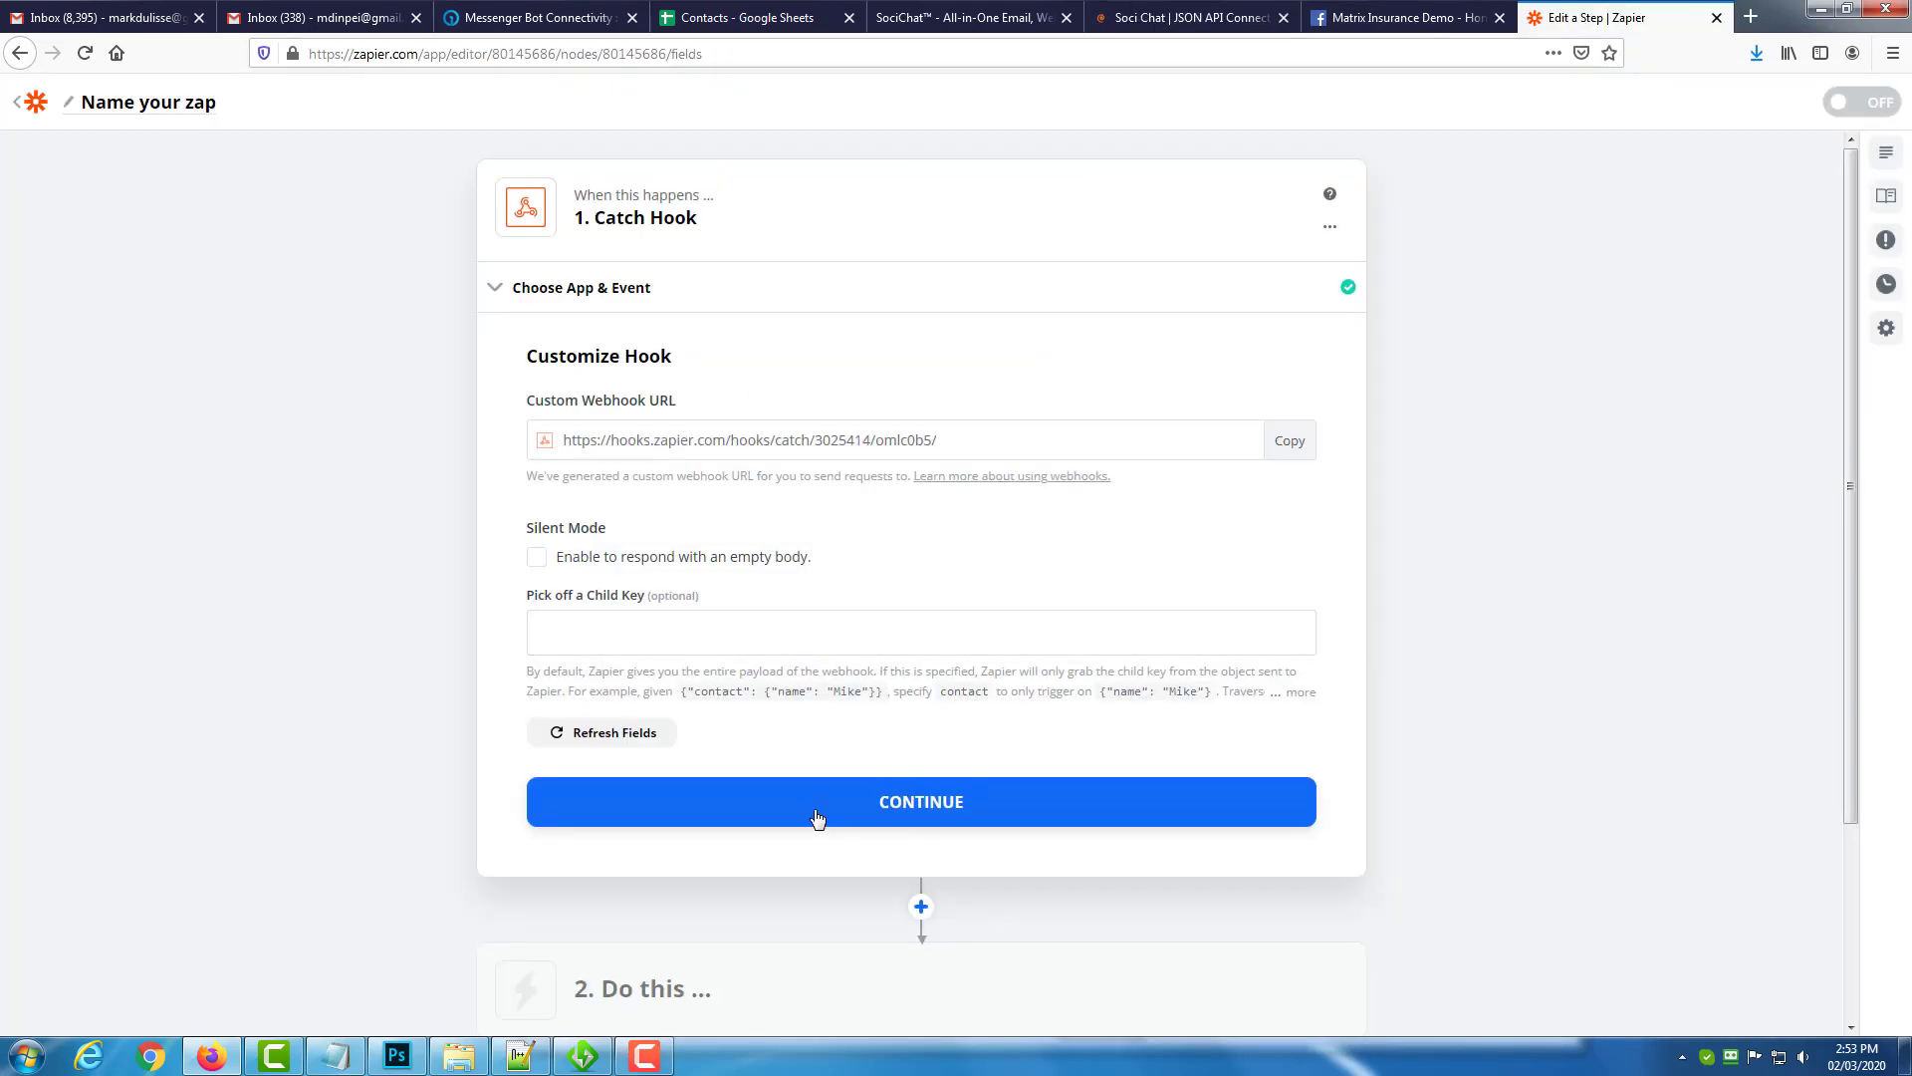
pyautogui.click(919, 809)
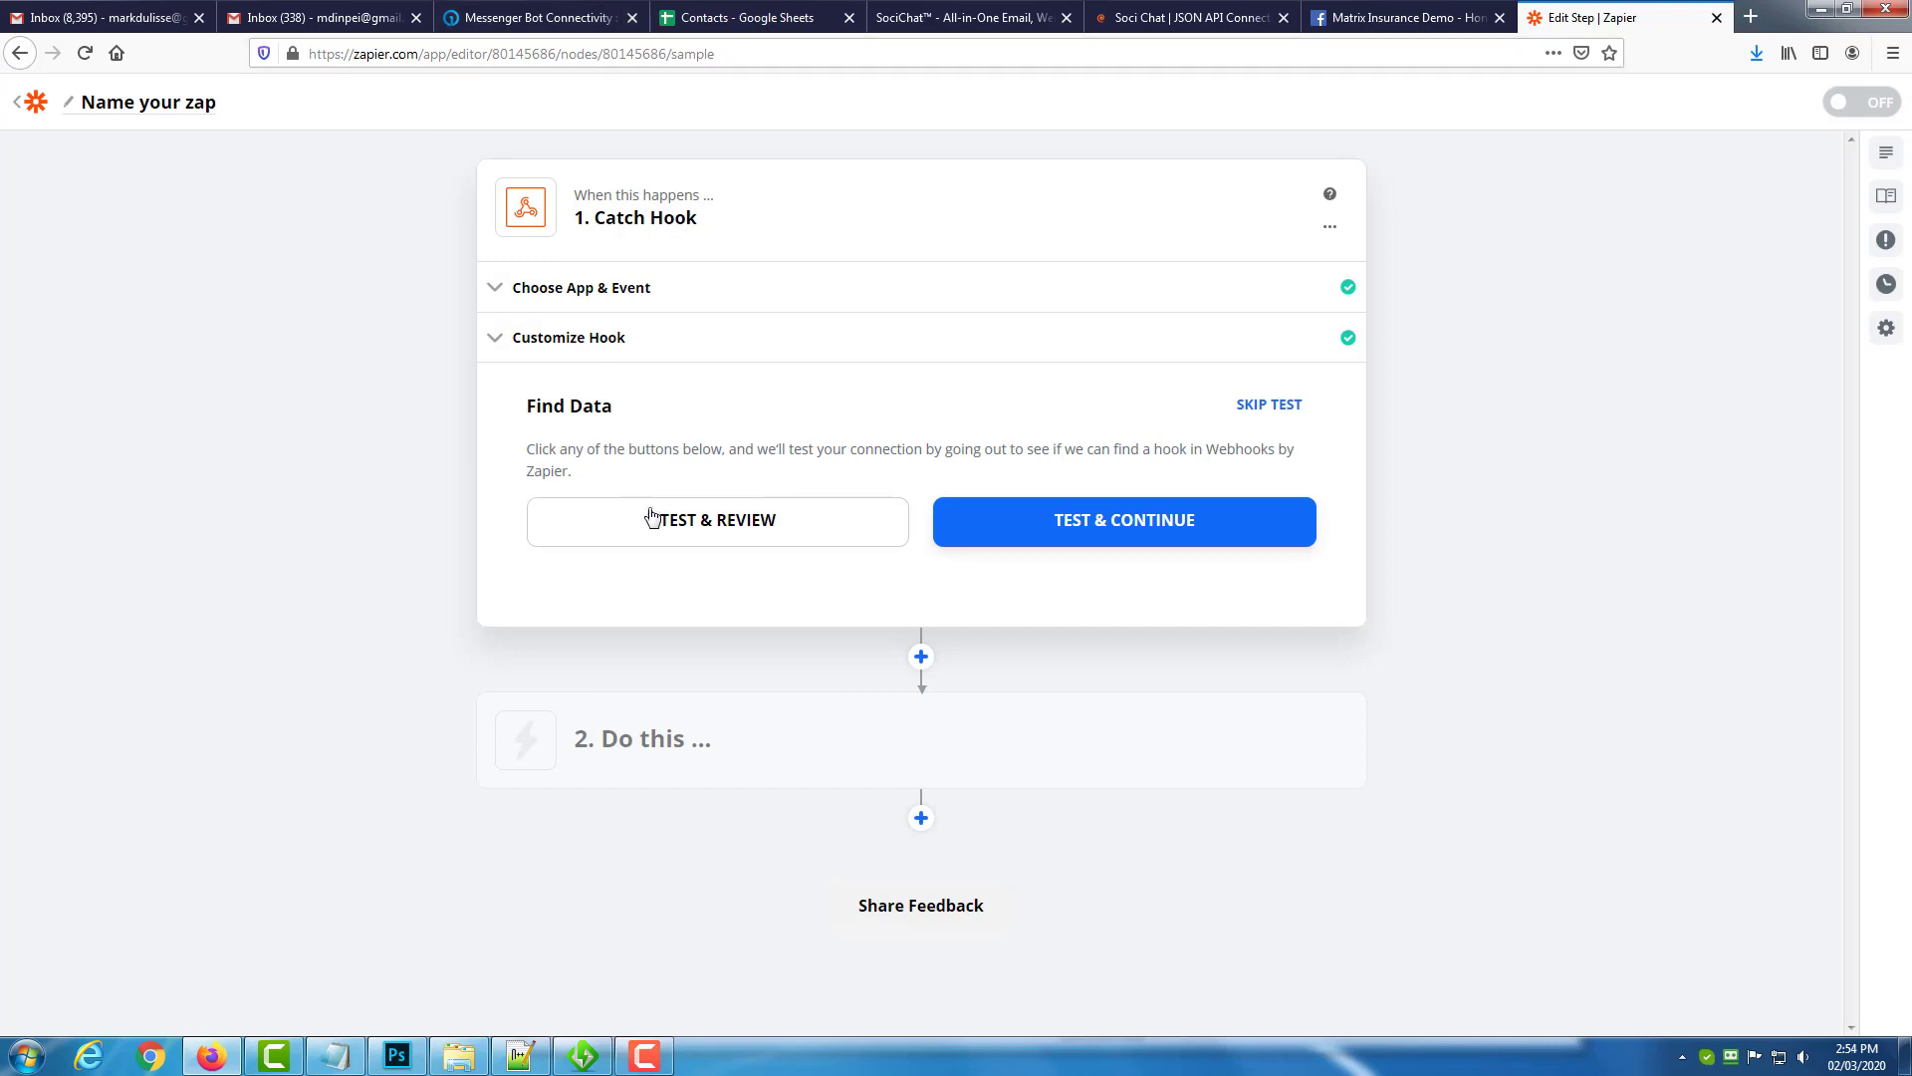
pyautogui.click(1383, 30)
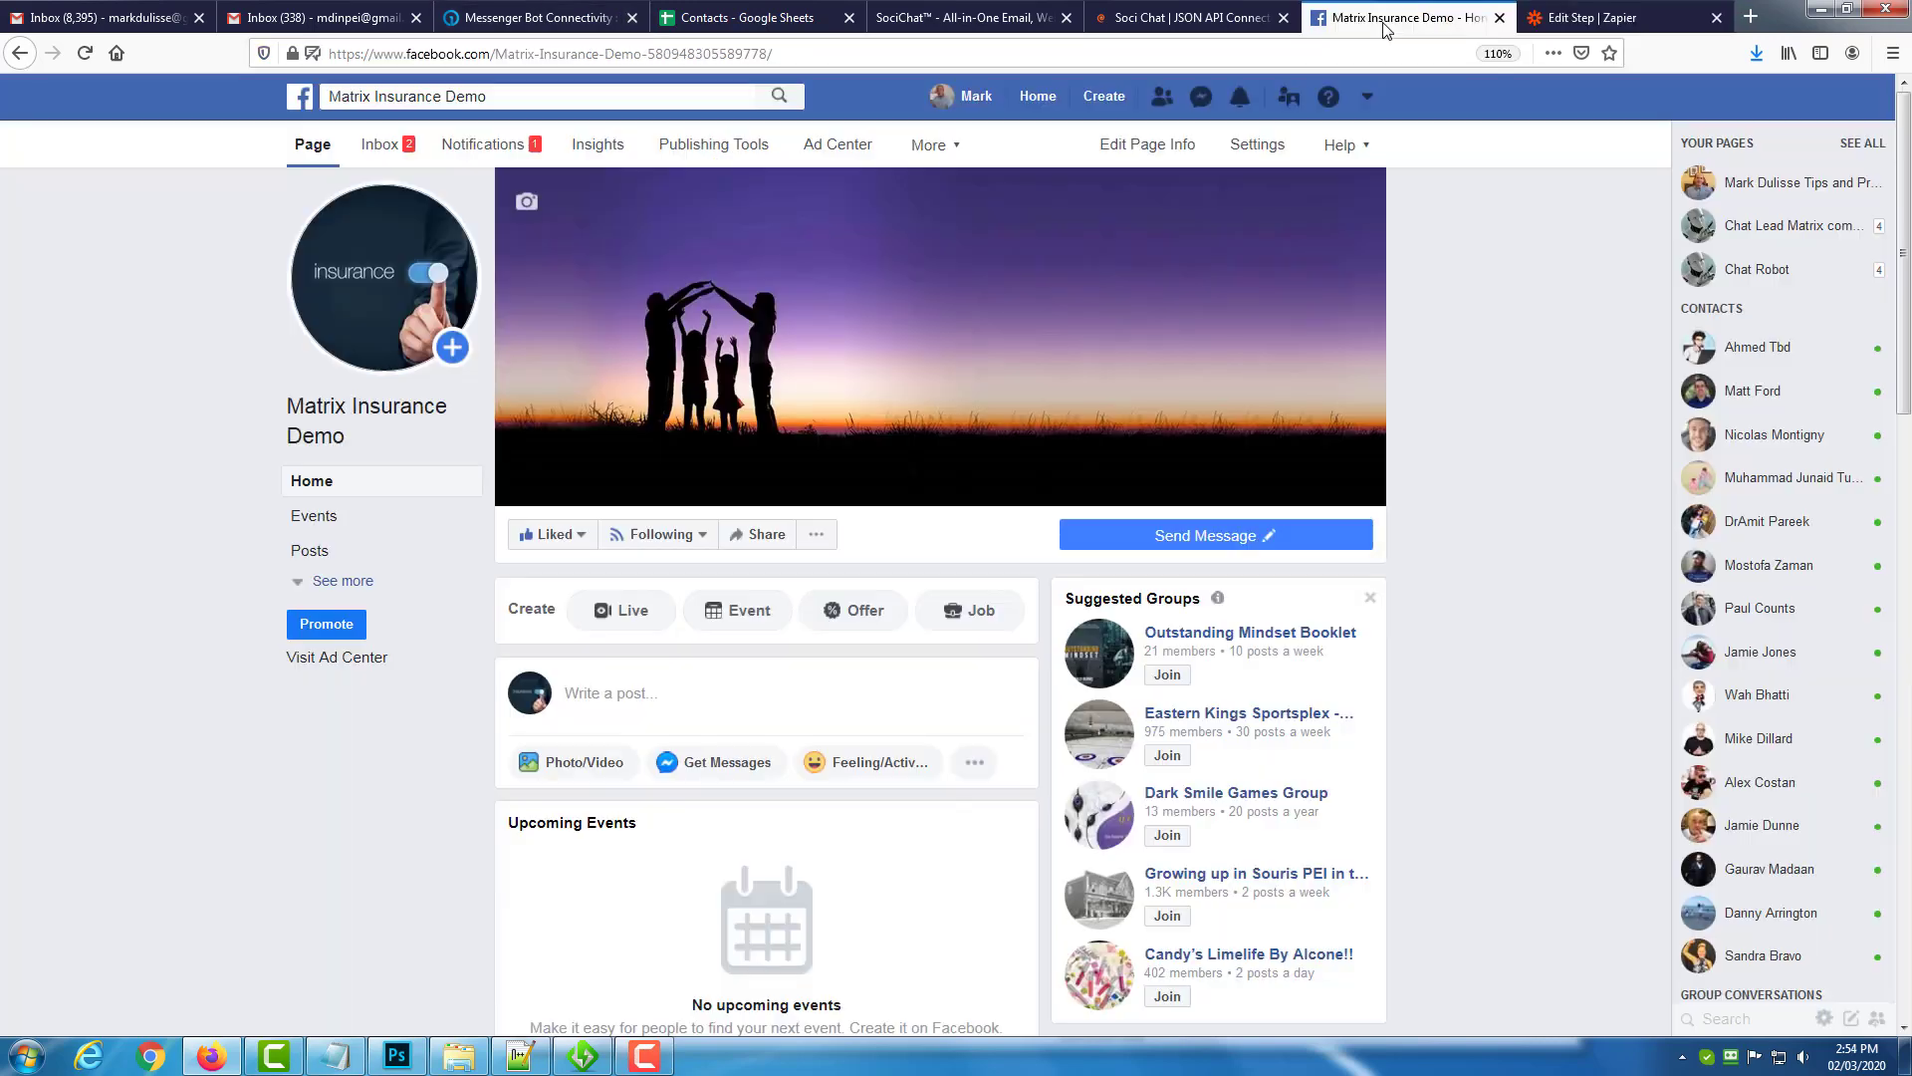
pyautogui.click(1179, 522)
pyautogui.click(1105, 645)
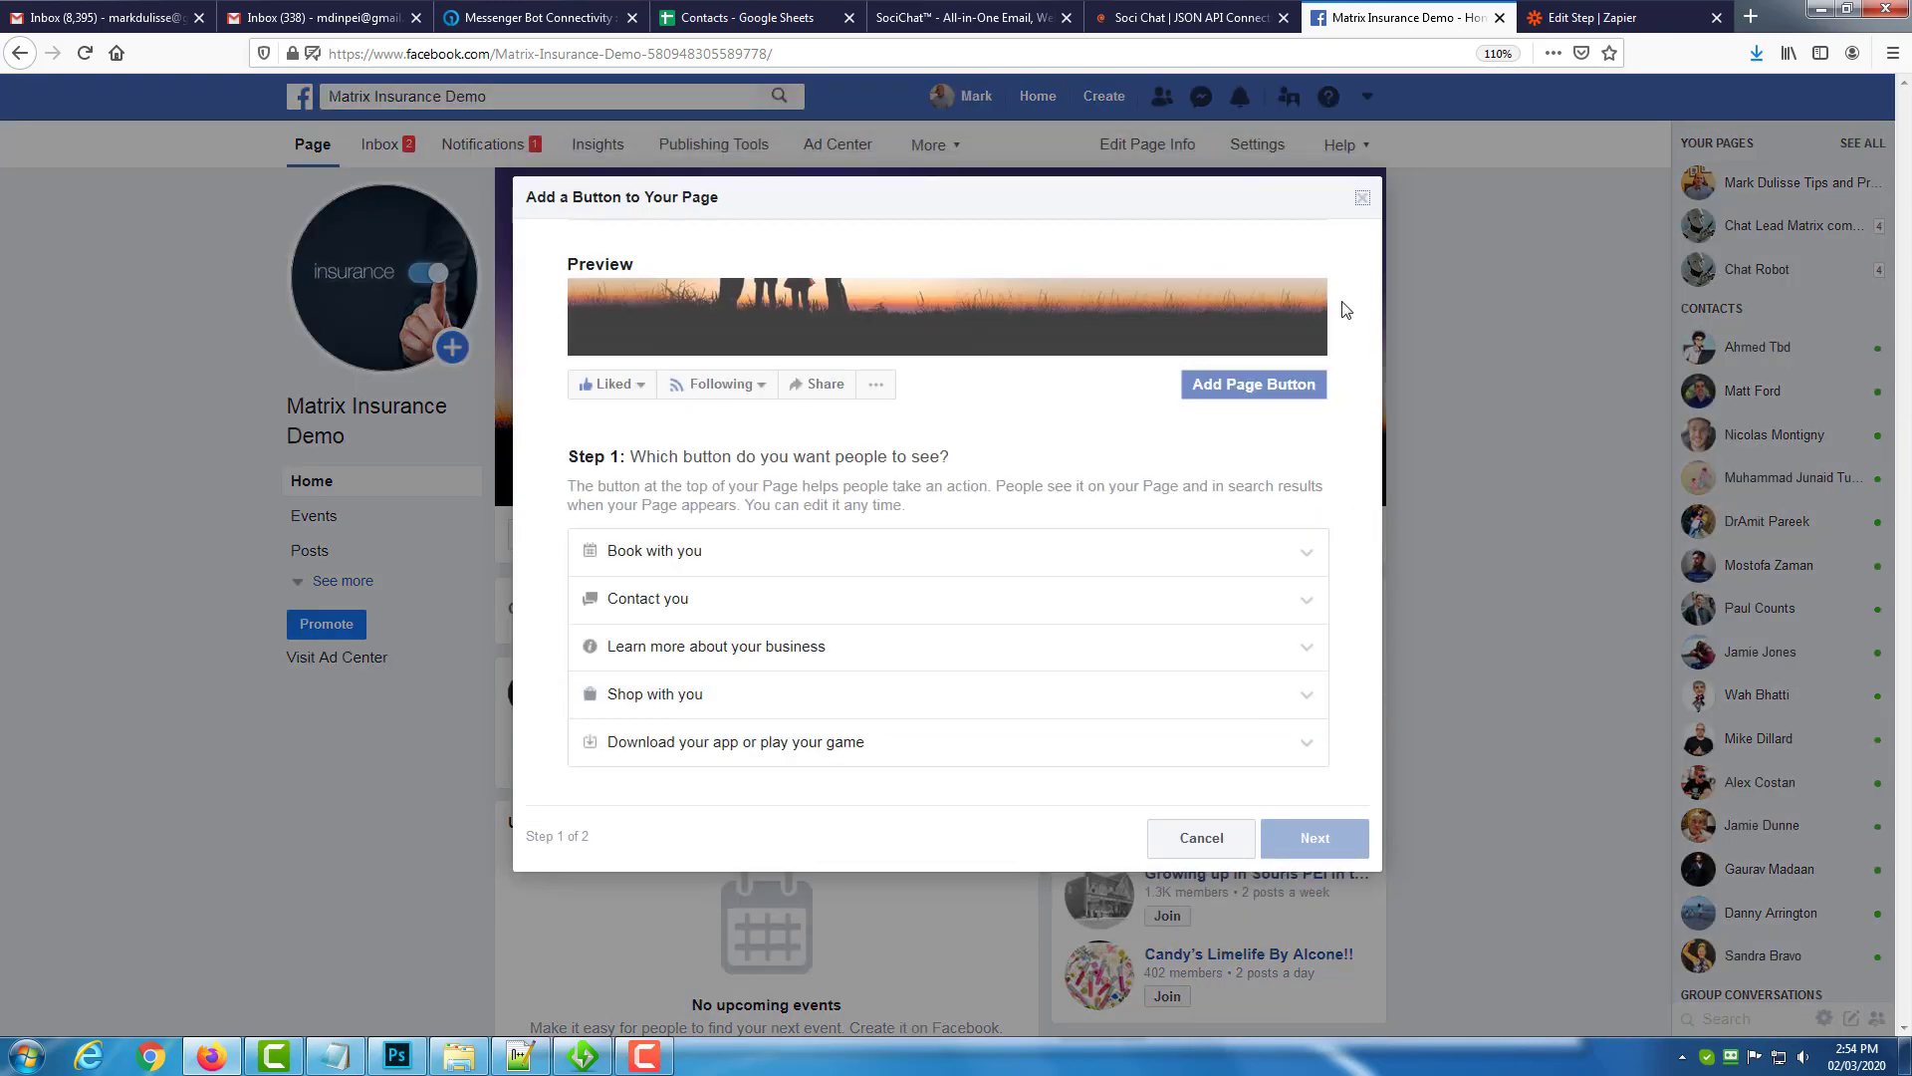
pyautogui.click(1362, 198)
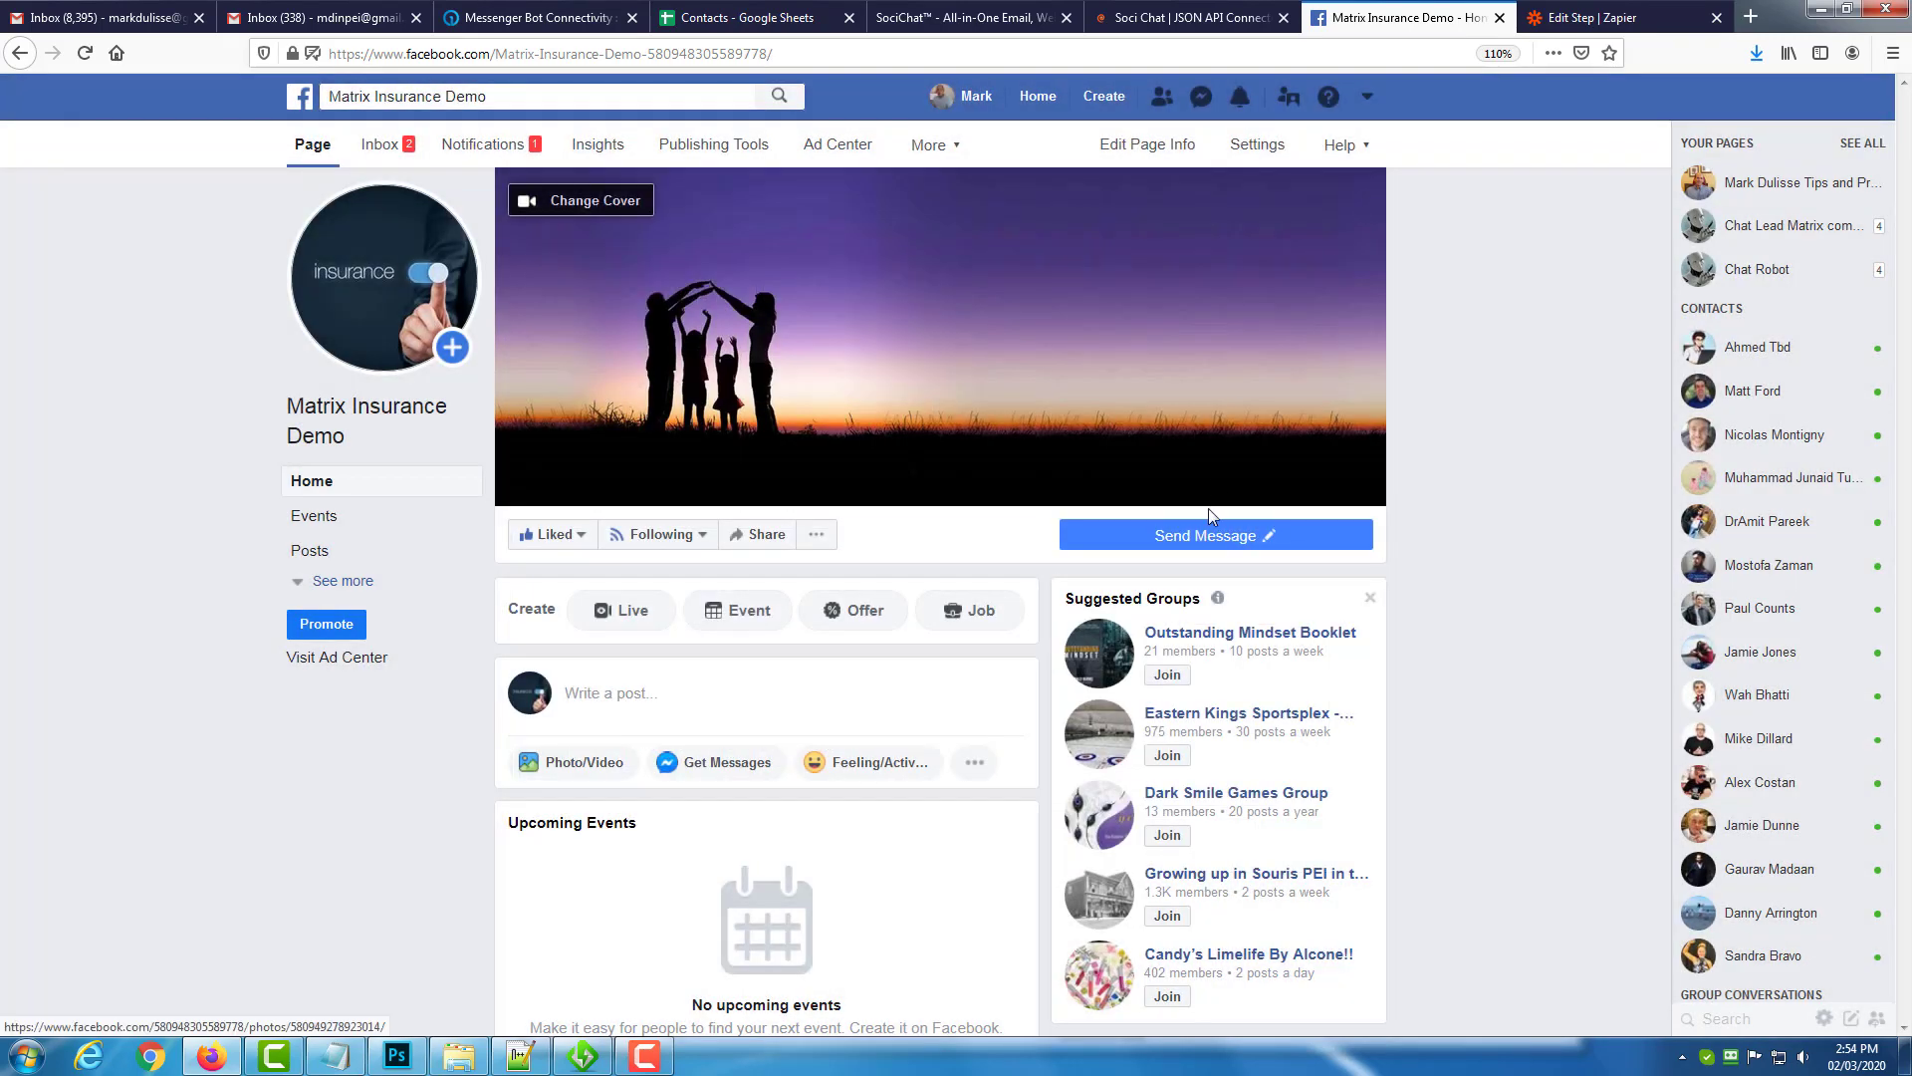
# Test the Facebook page's Send Message button to open a chat with Matrix Insurance Demo.
pyautogui.click(1209, 528)
pyautogui.click(1117, 569)
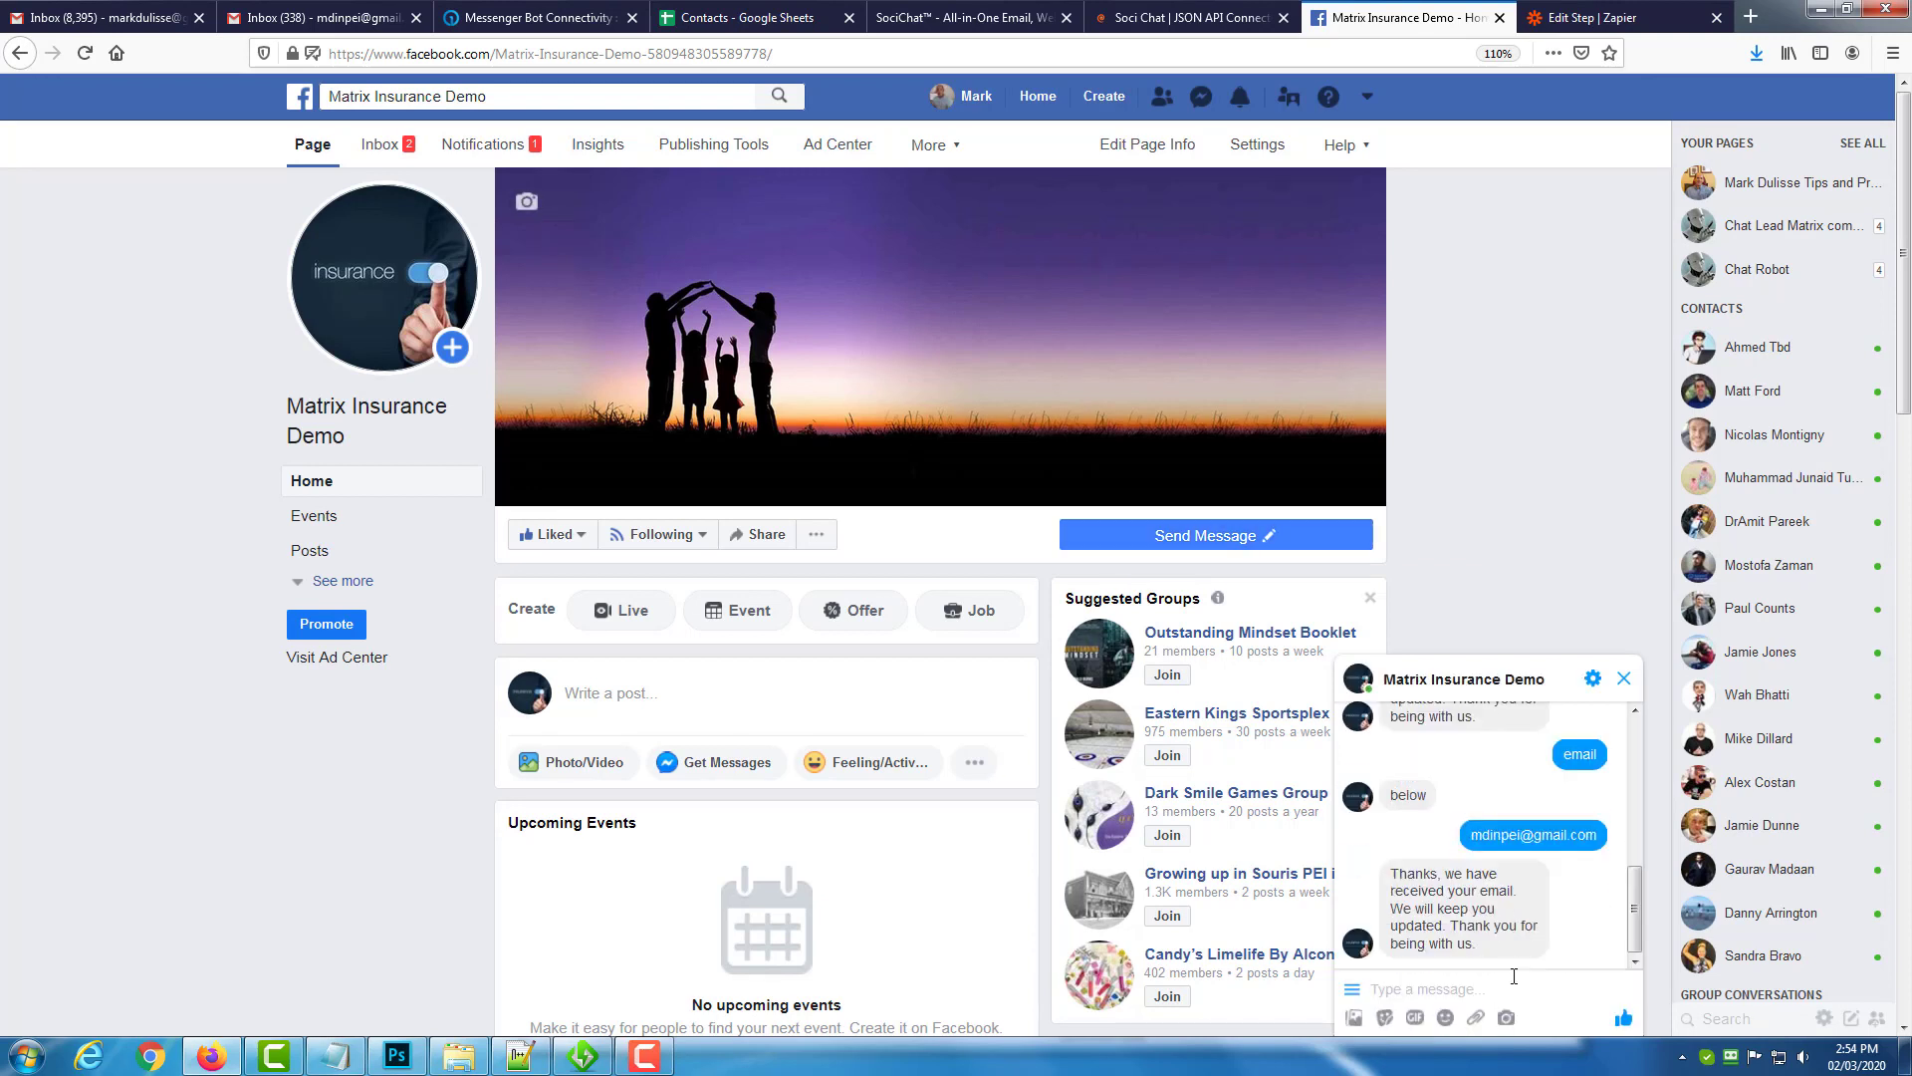
# Delete the entire existing Messenger conversation with Matrix Insurance Demo.
pyautogui.click(1594, 678)
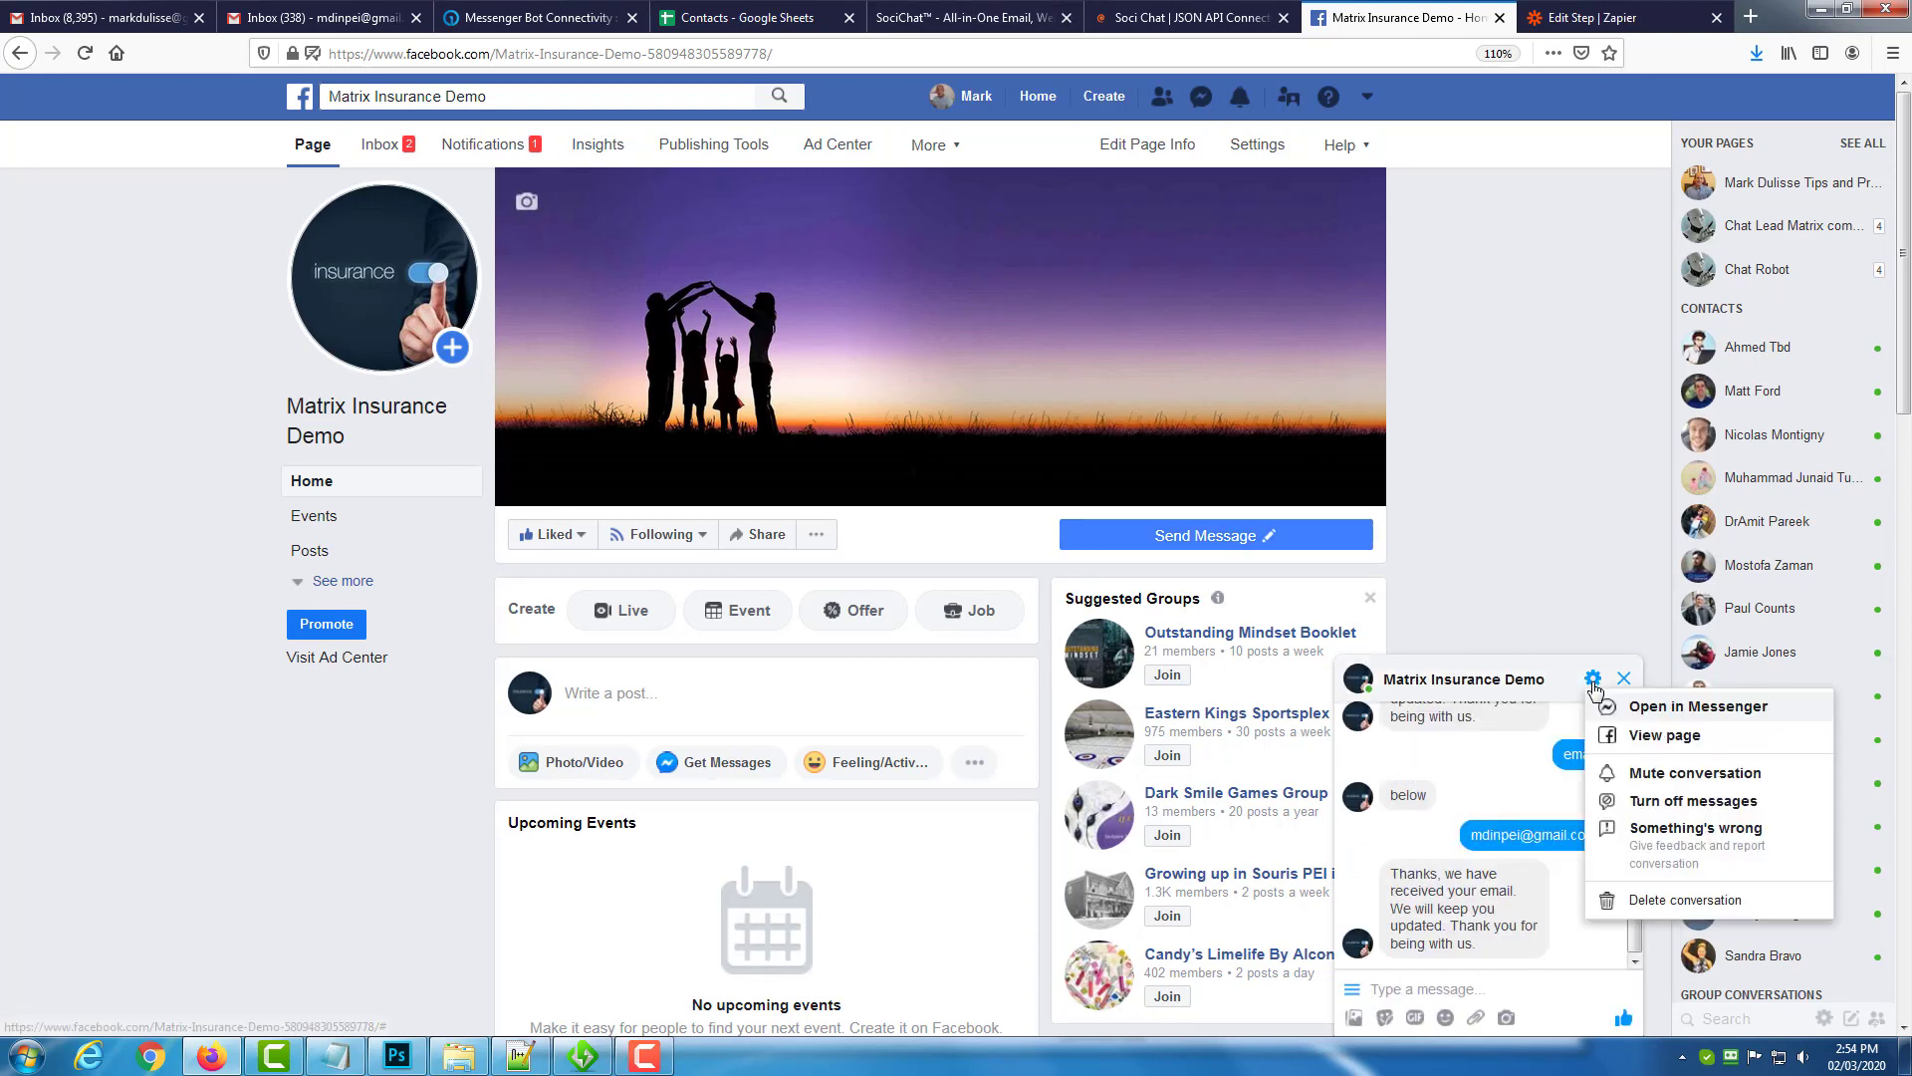
pyautogui.click(1647, 902)
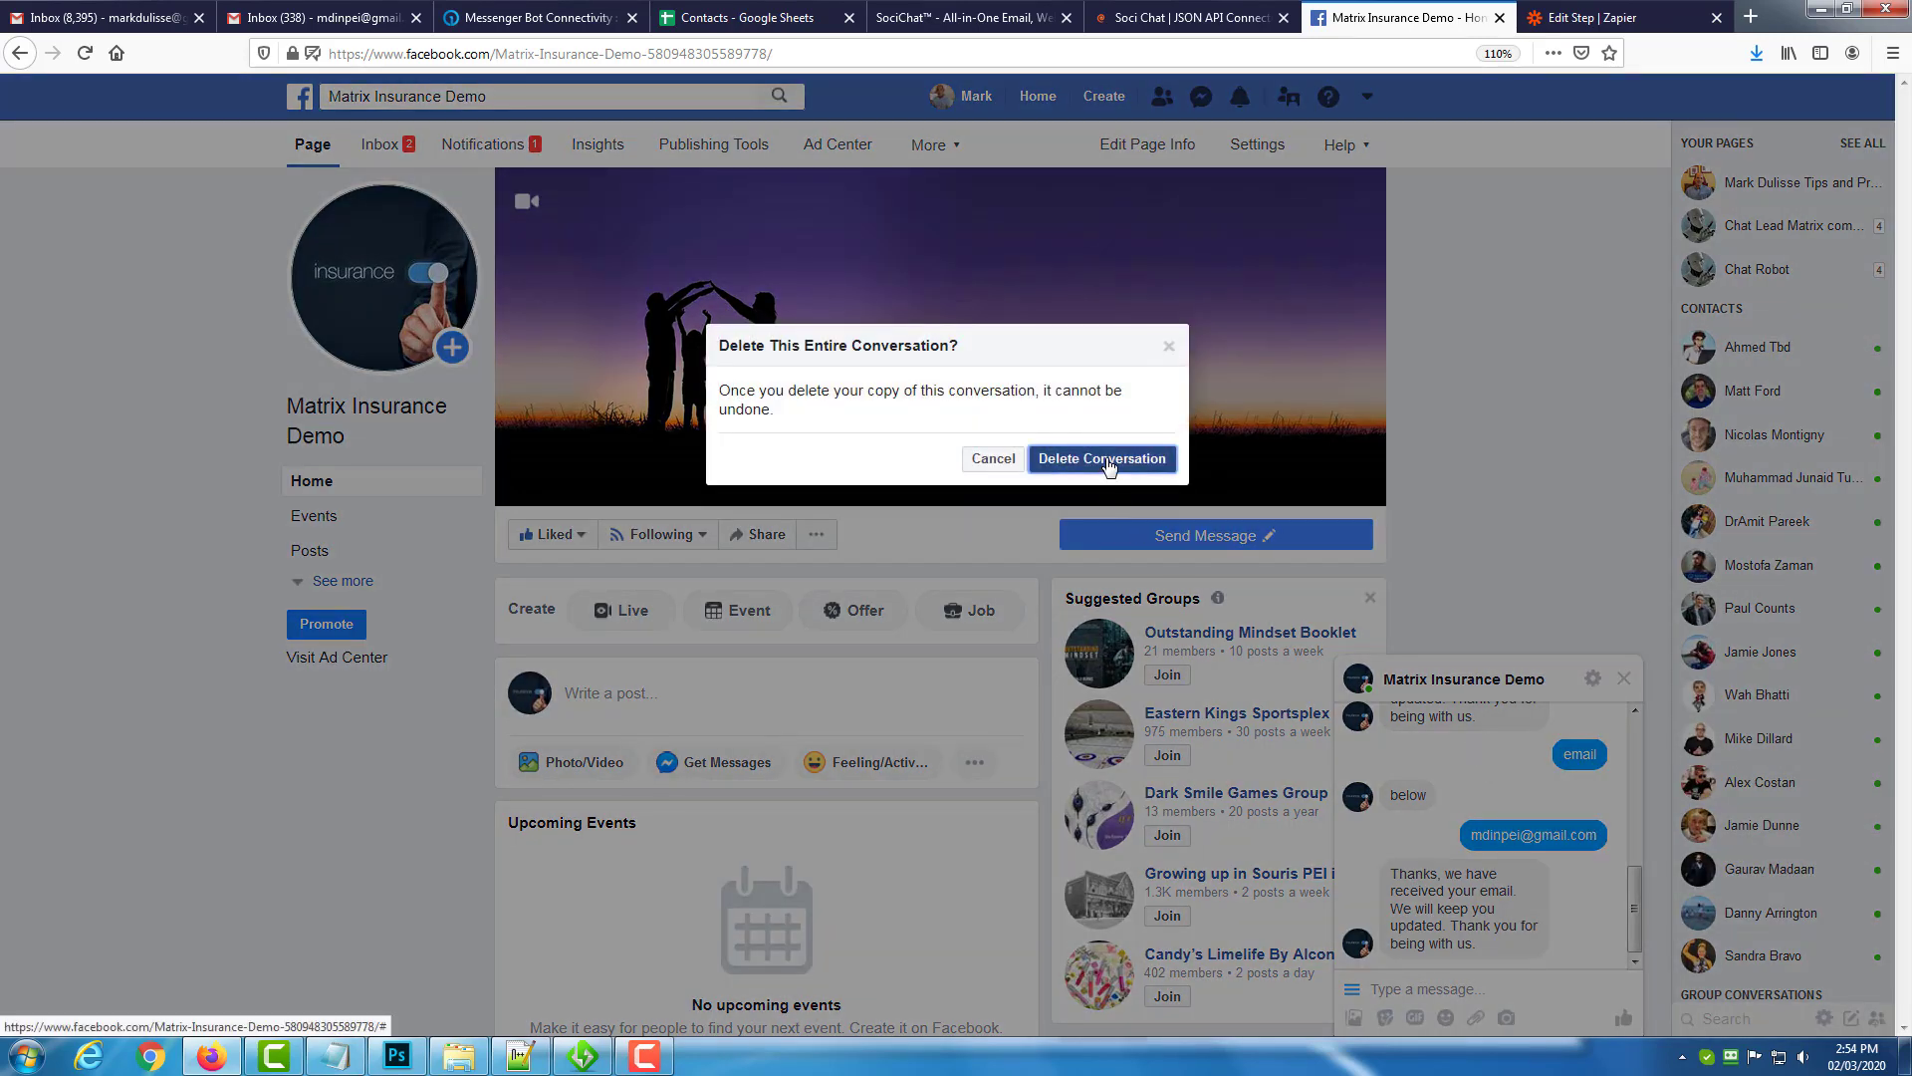
pyautogui.click(1105, 459)
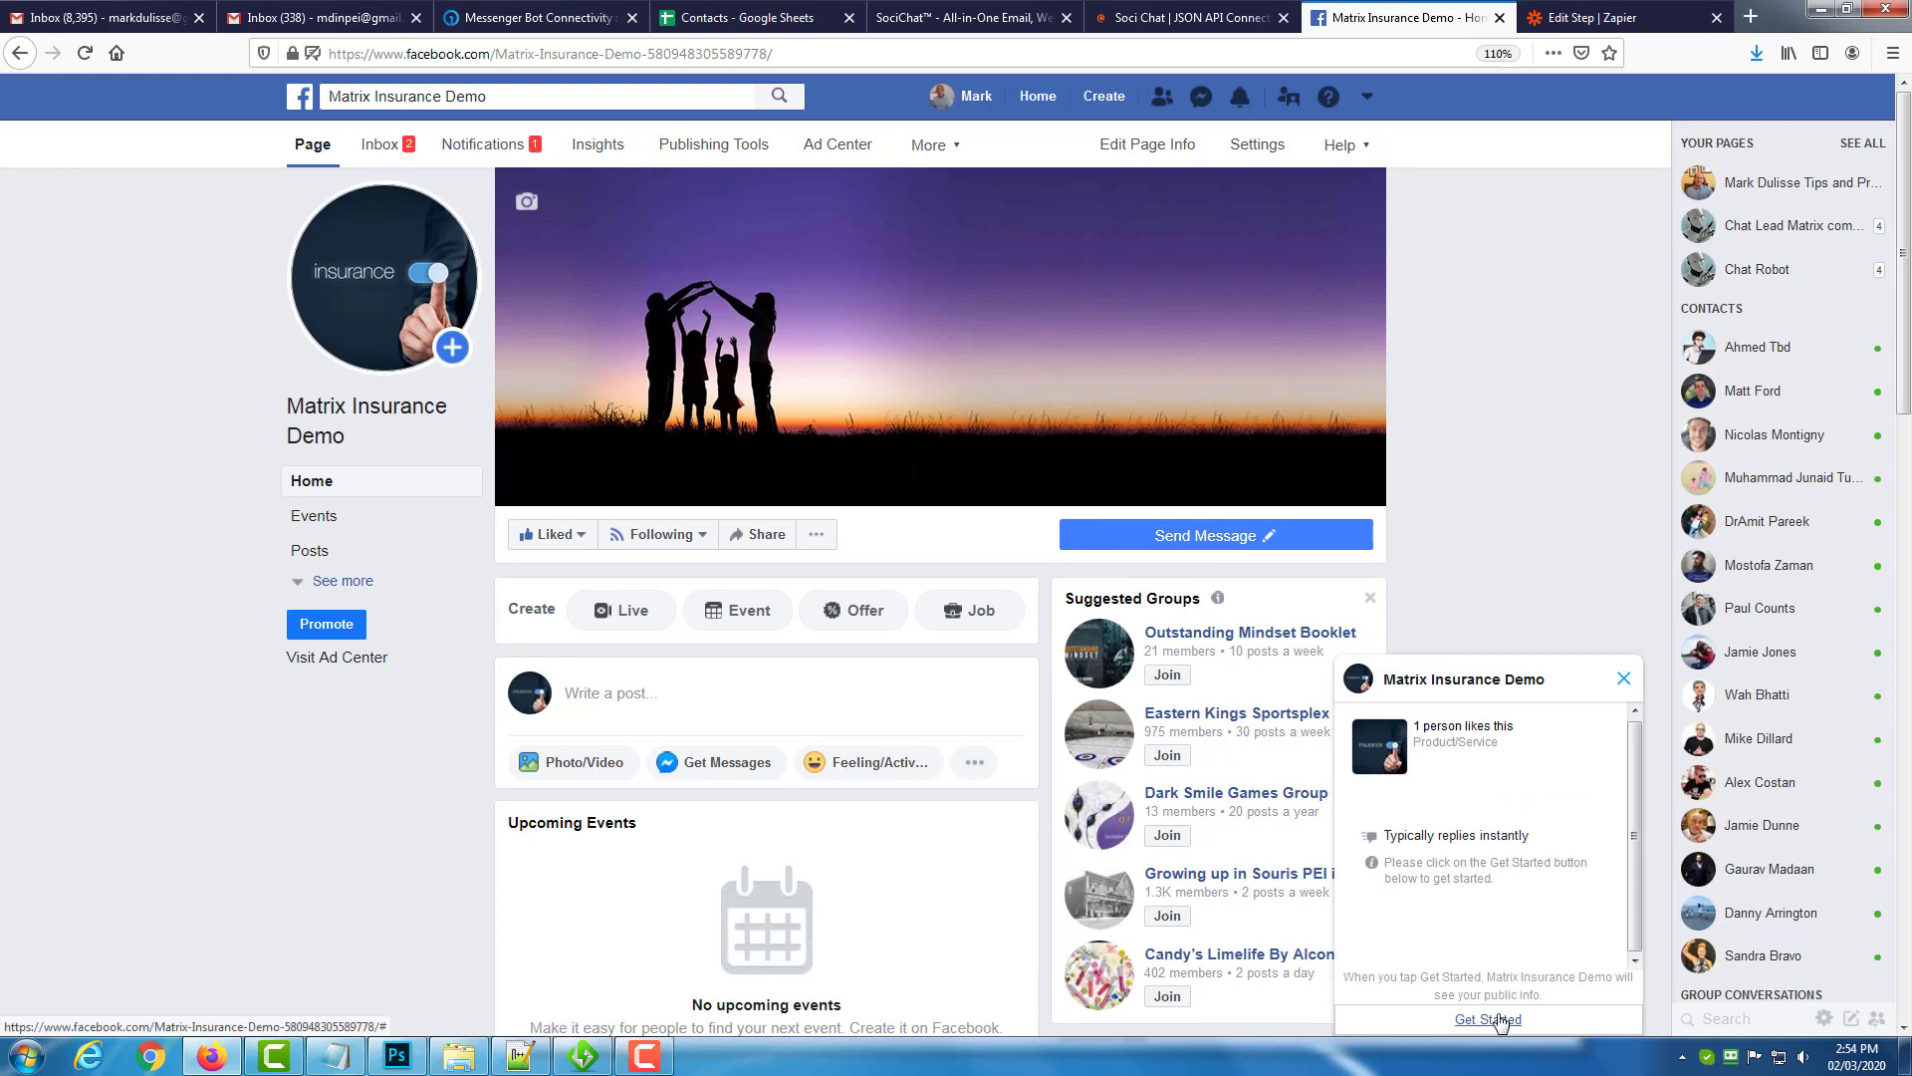
# Switch to Soci Chat Bot and open the Messenger Bot settings for the Matrix Insurance Demo page.
pyautogui.click(1175, 24)
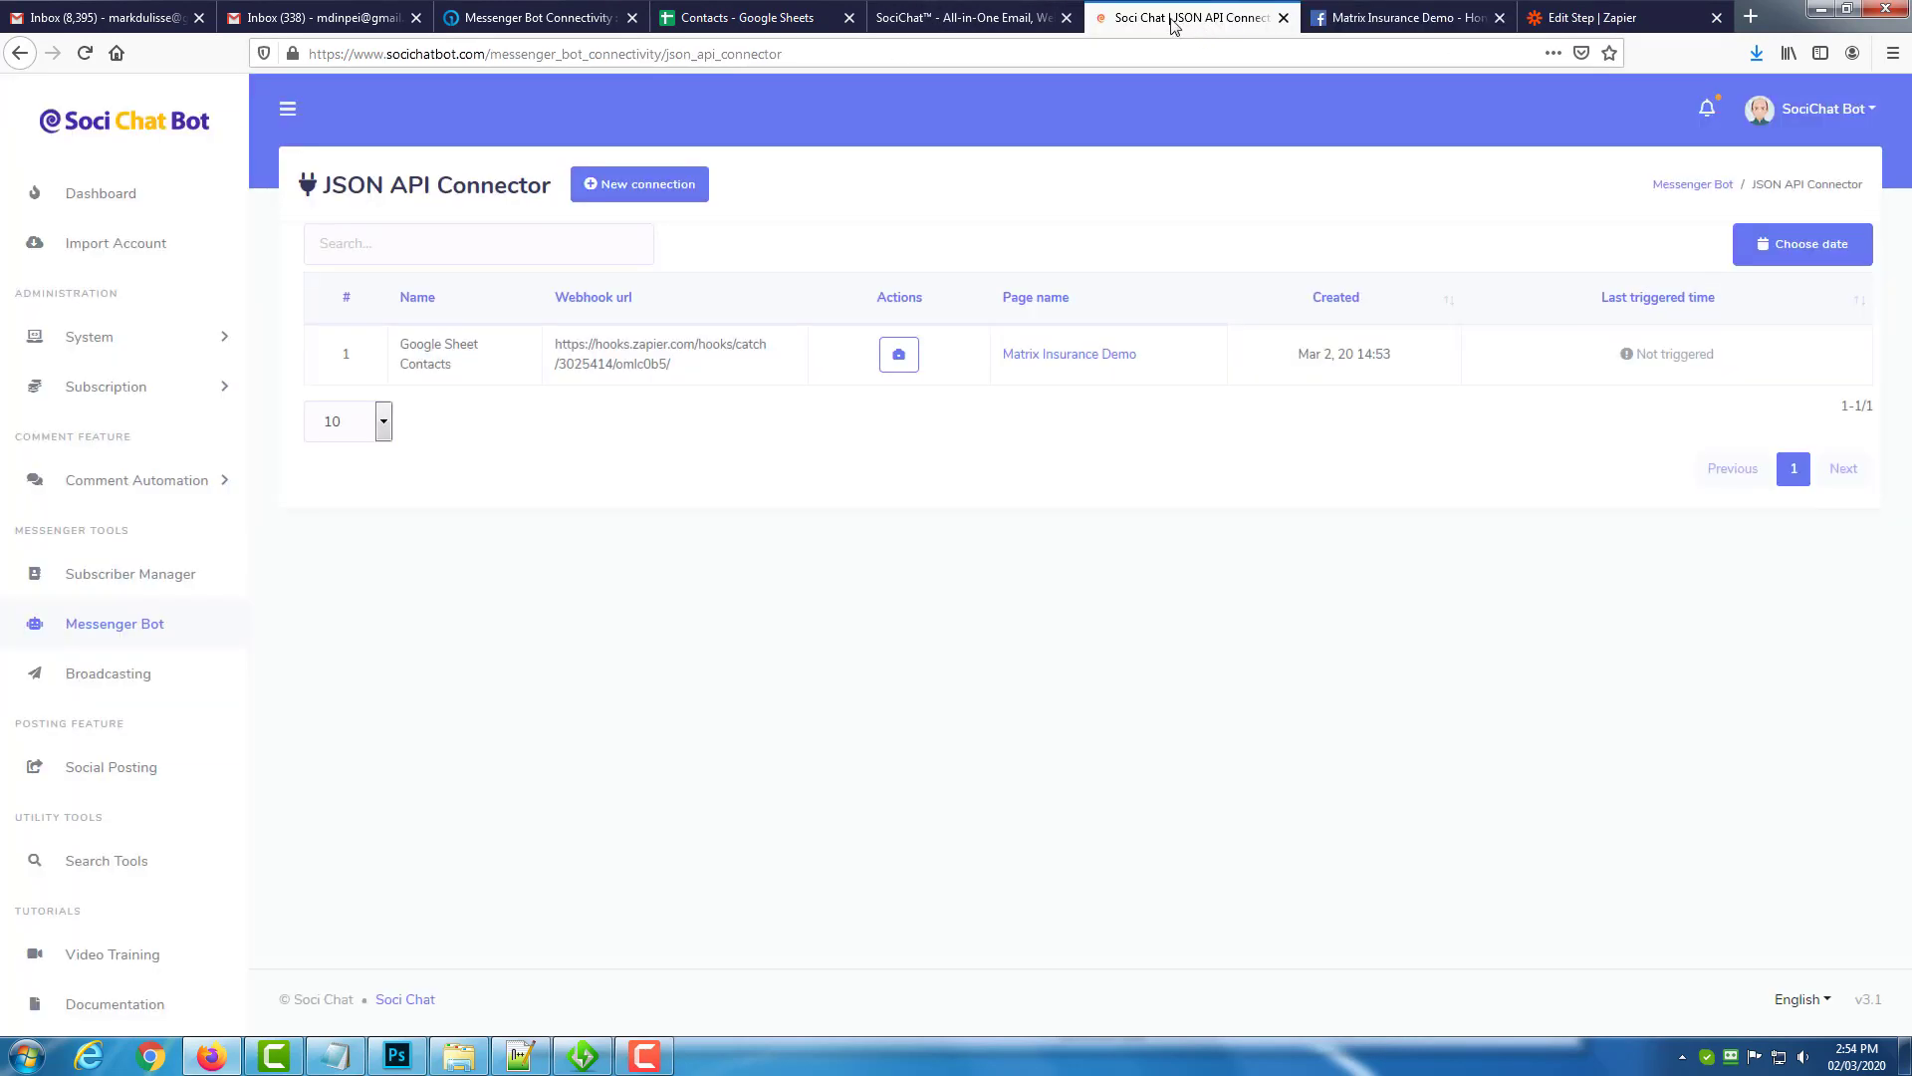
pyautogui.click(1700, 190)
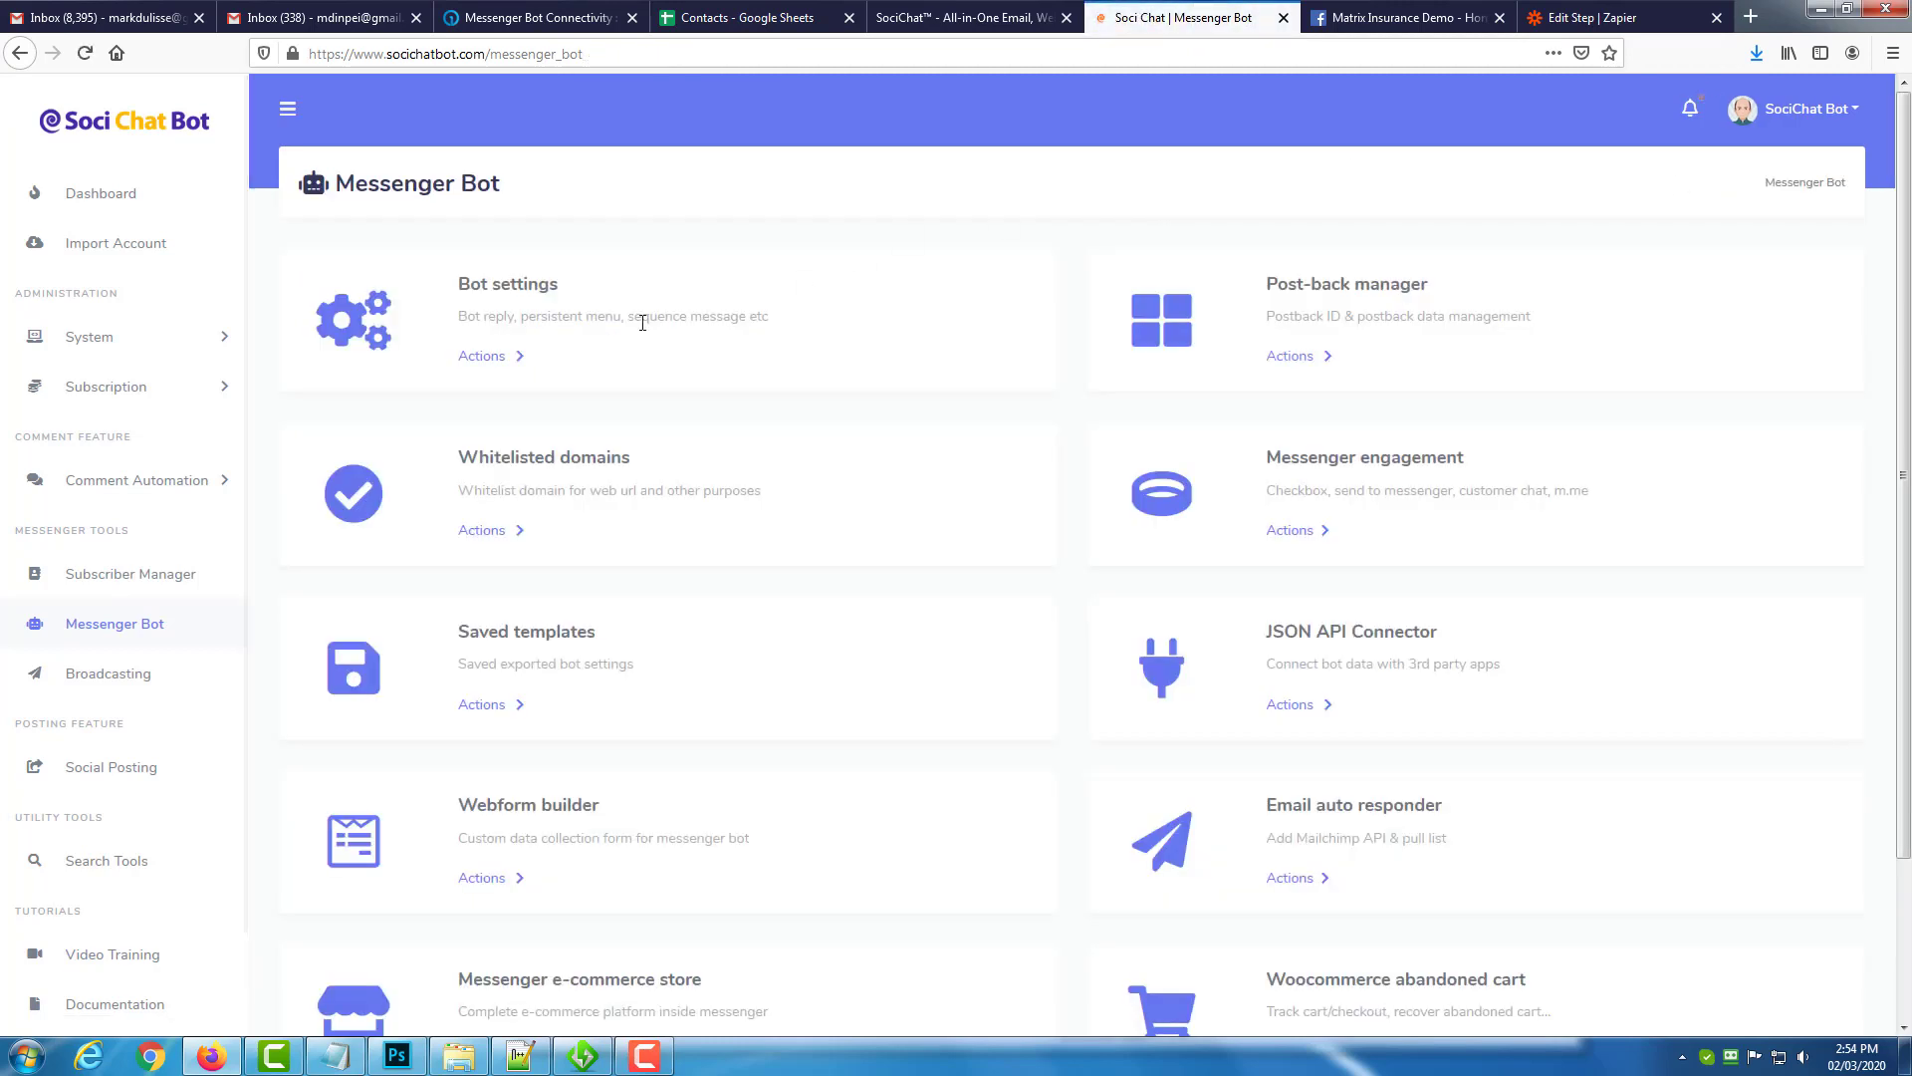
pyautogui.click(485, 361)
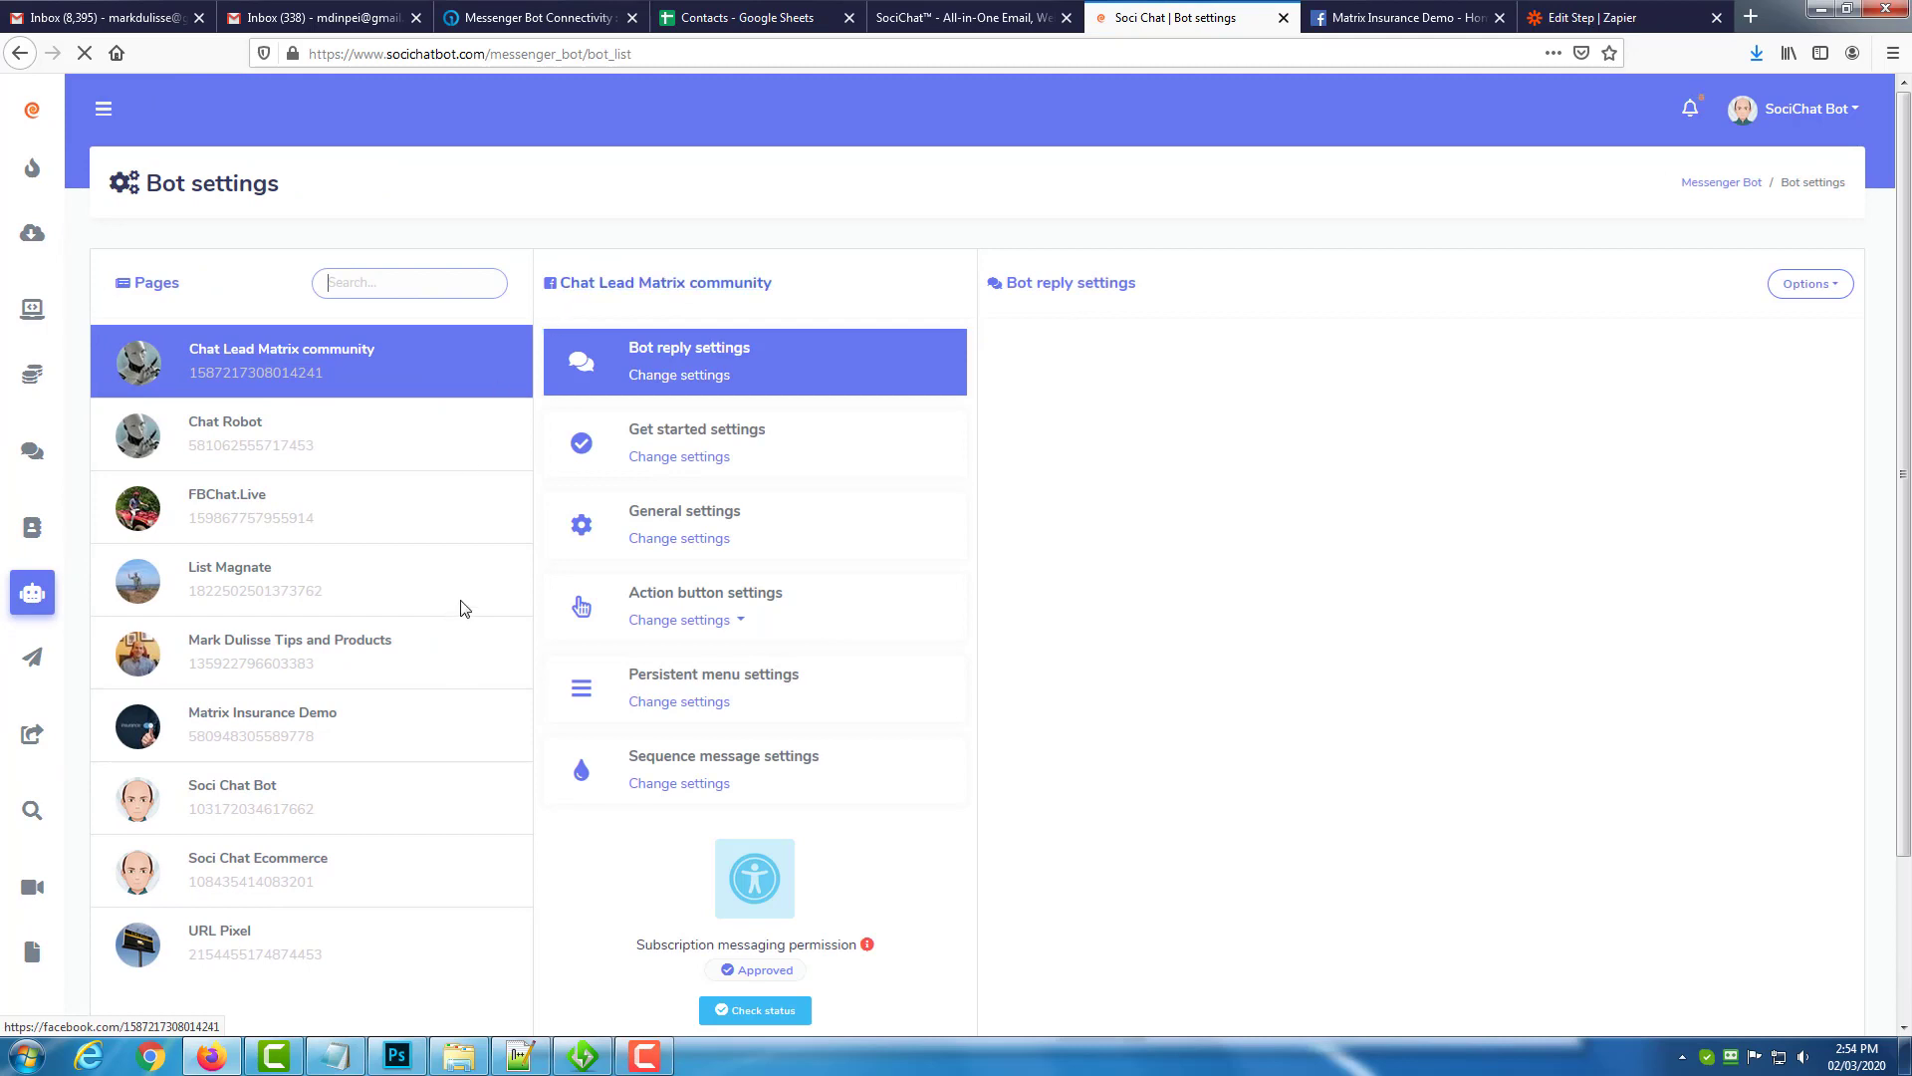
pyautogui.doubleClick(307, 720)
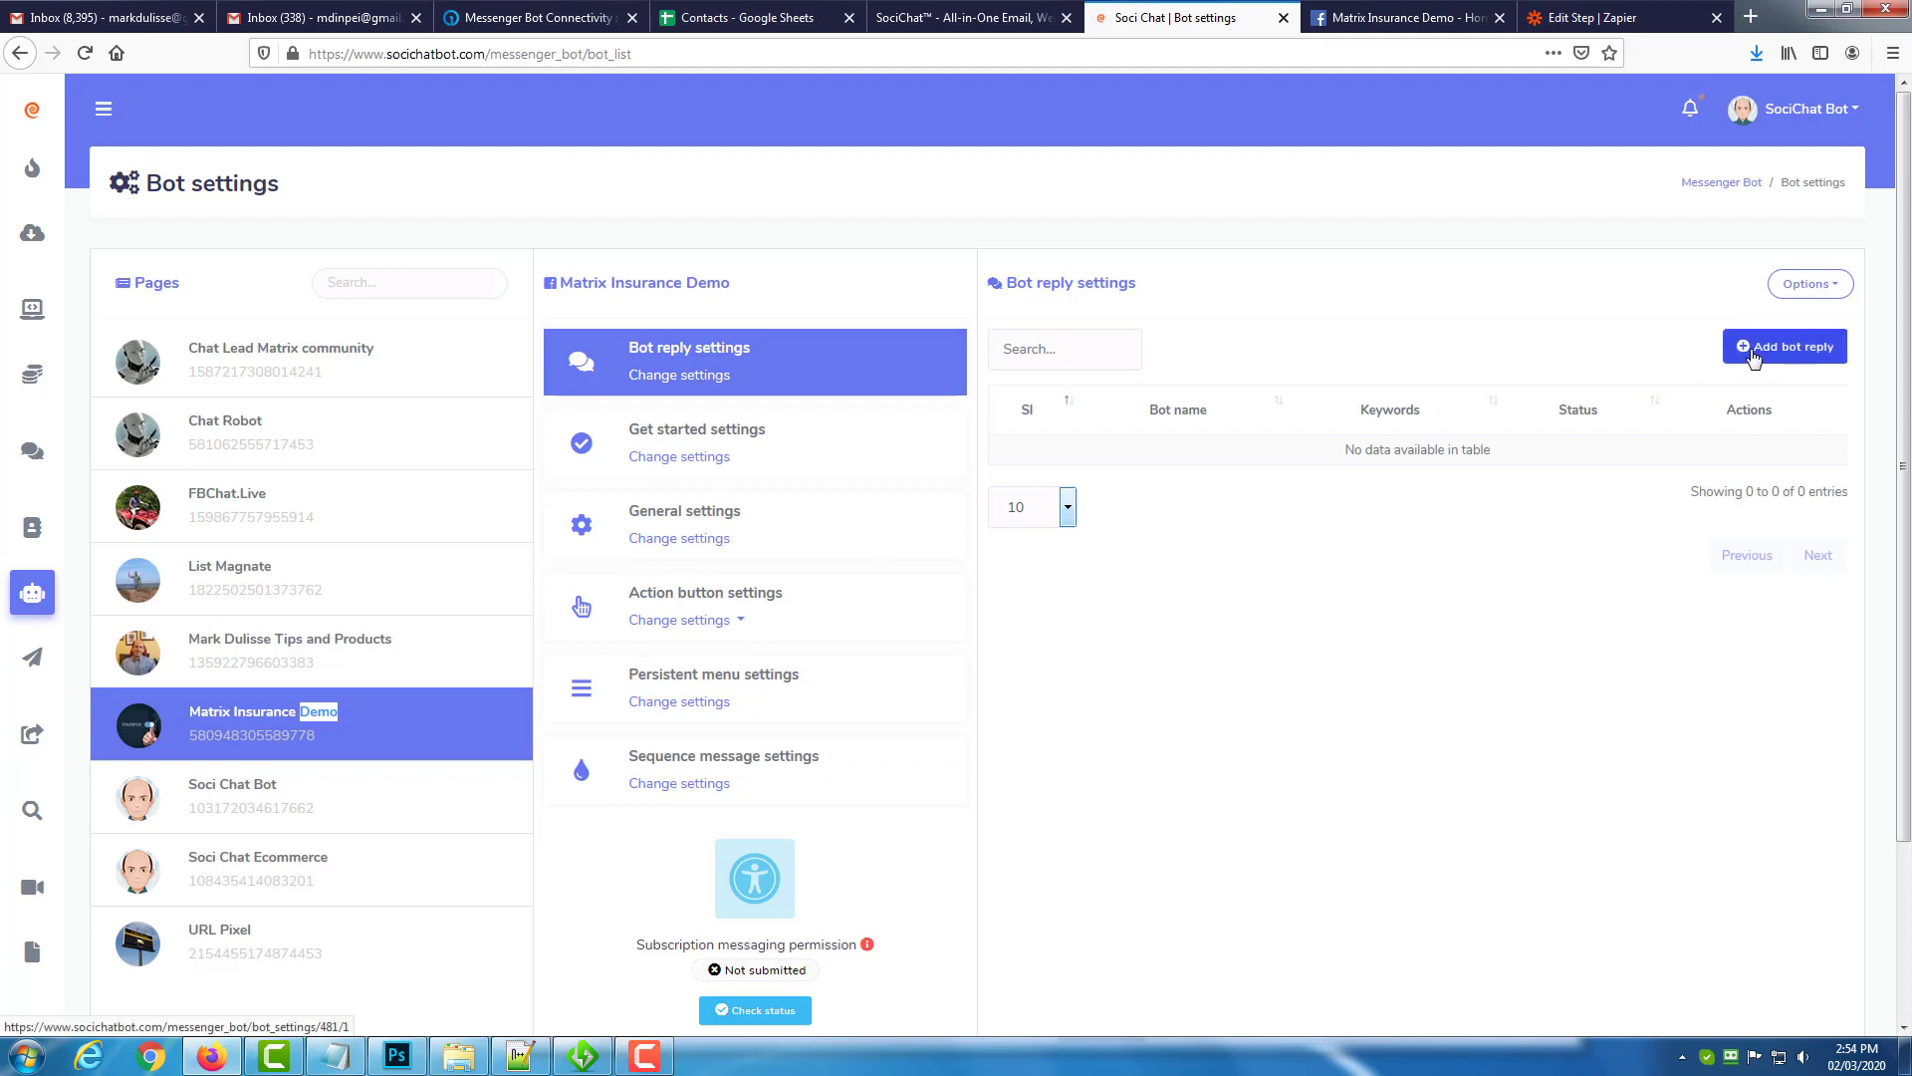
# Add a bot reply named "Demo for Google Sheet" with the keyword "email".
pyautogui.click(1754, 358)
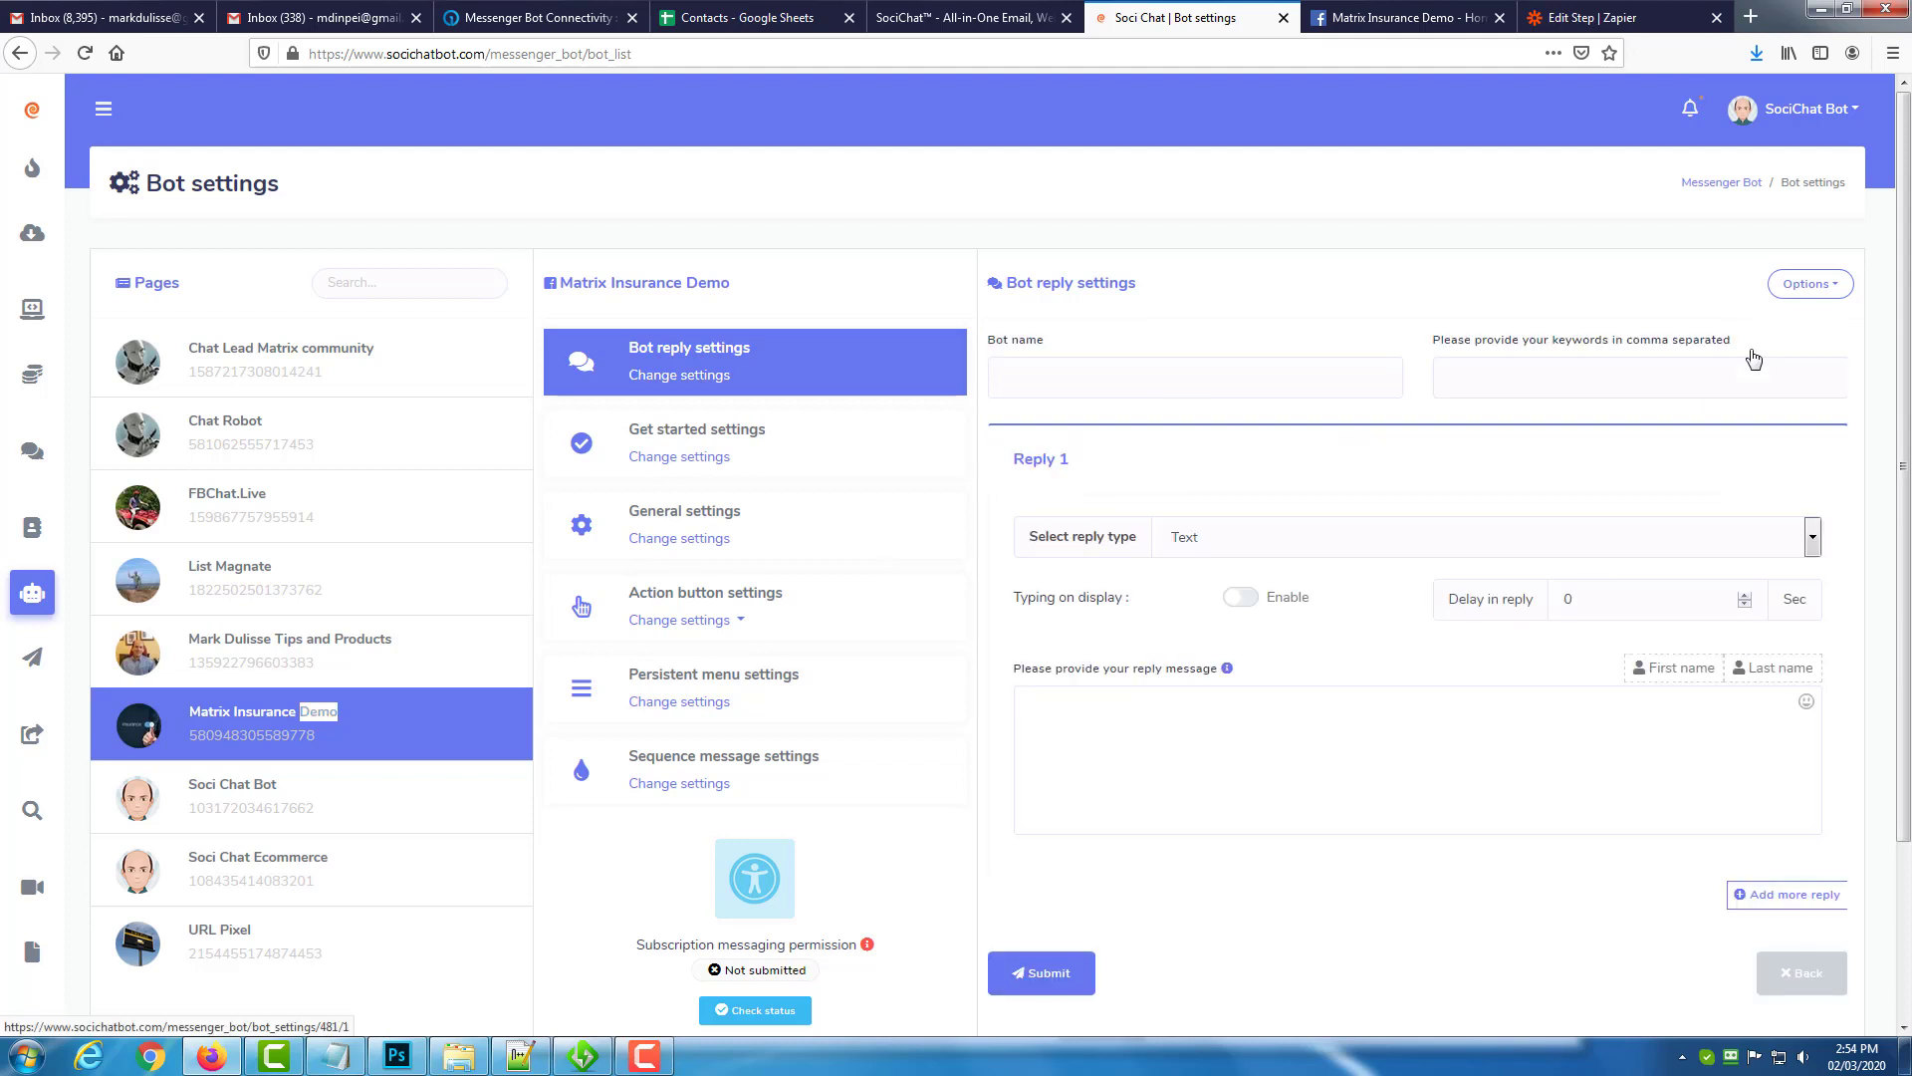
pyautogui.click(1314, 371)
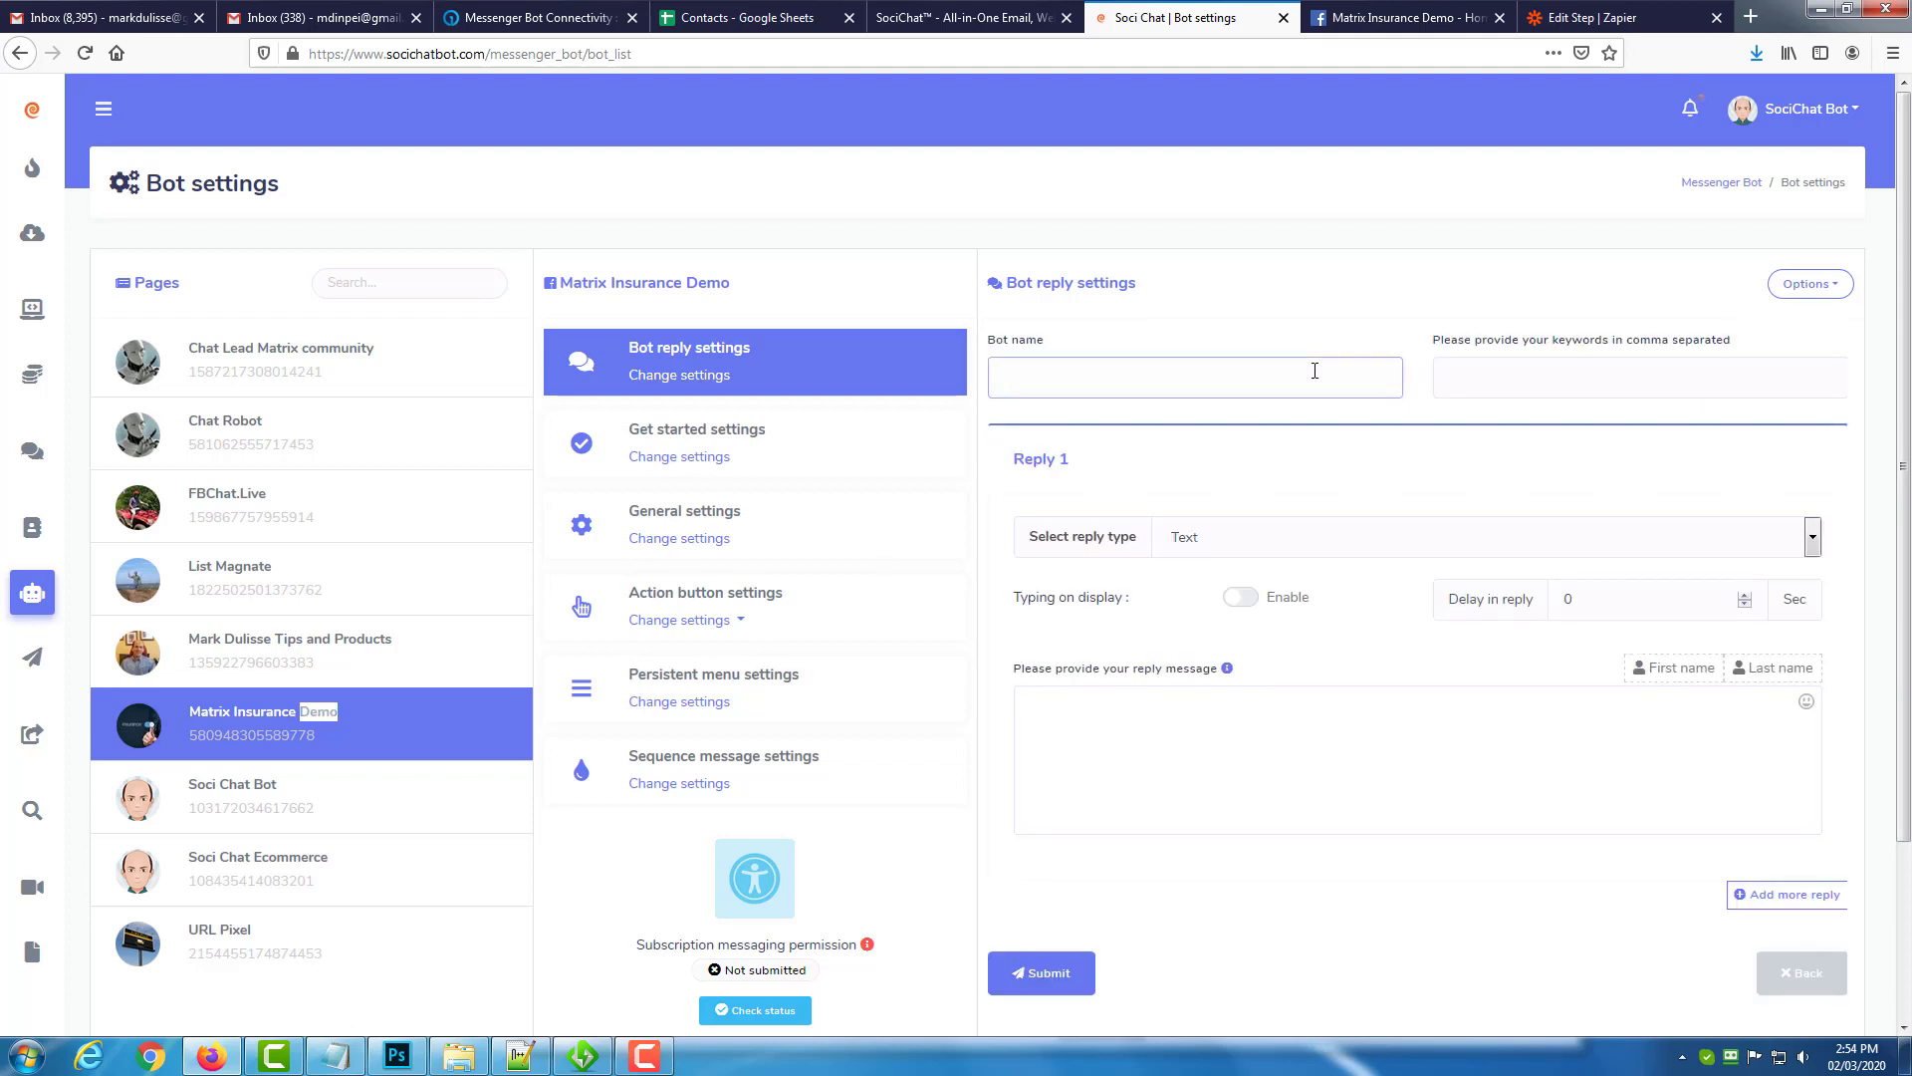
pyautogui.write('Demo for Google Sheet')
pyautogui.click(1471, 388)
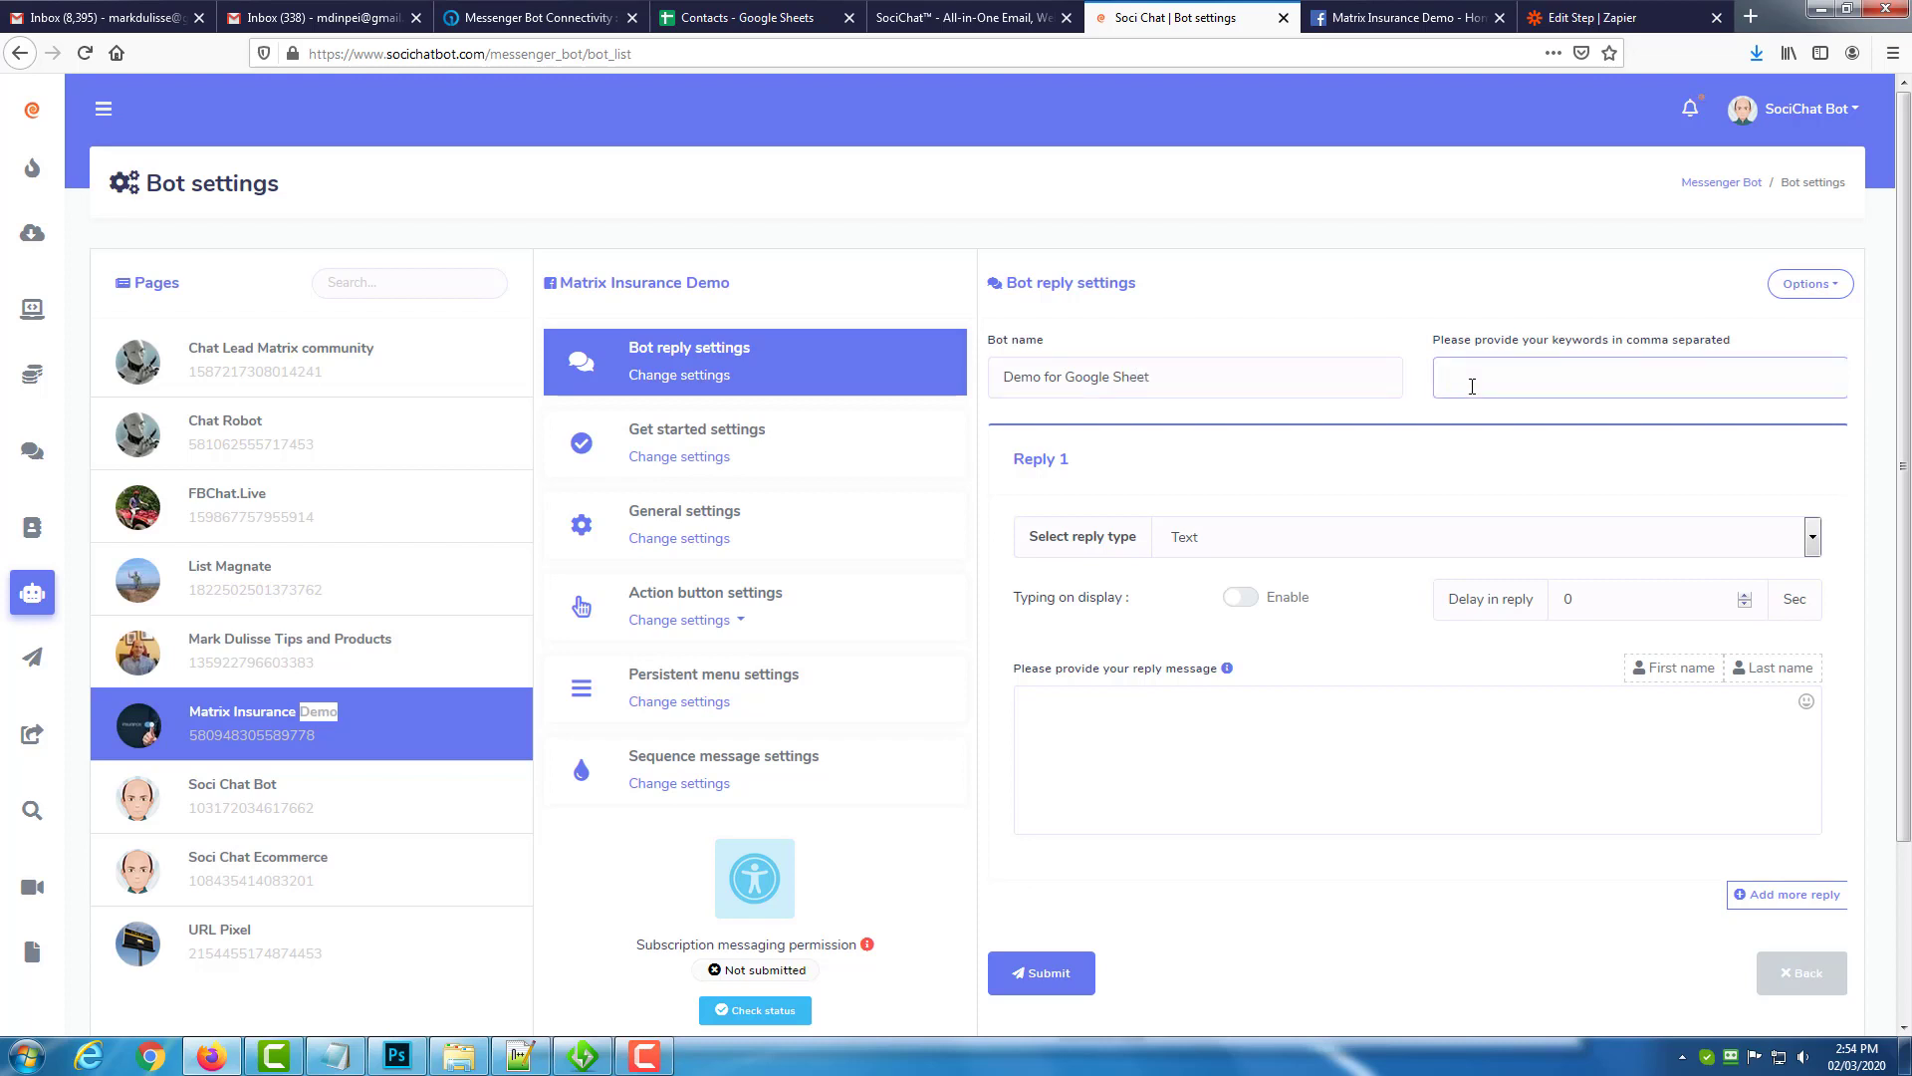
pyautogui.write('email')
pyautogui.click(1363, 271)
# Make the first reply a Quick reply with typing display enabled and a 2-second delay.
pyautogui.click(1279, 542)
pyautogui.click(1279, 540)
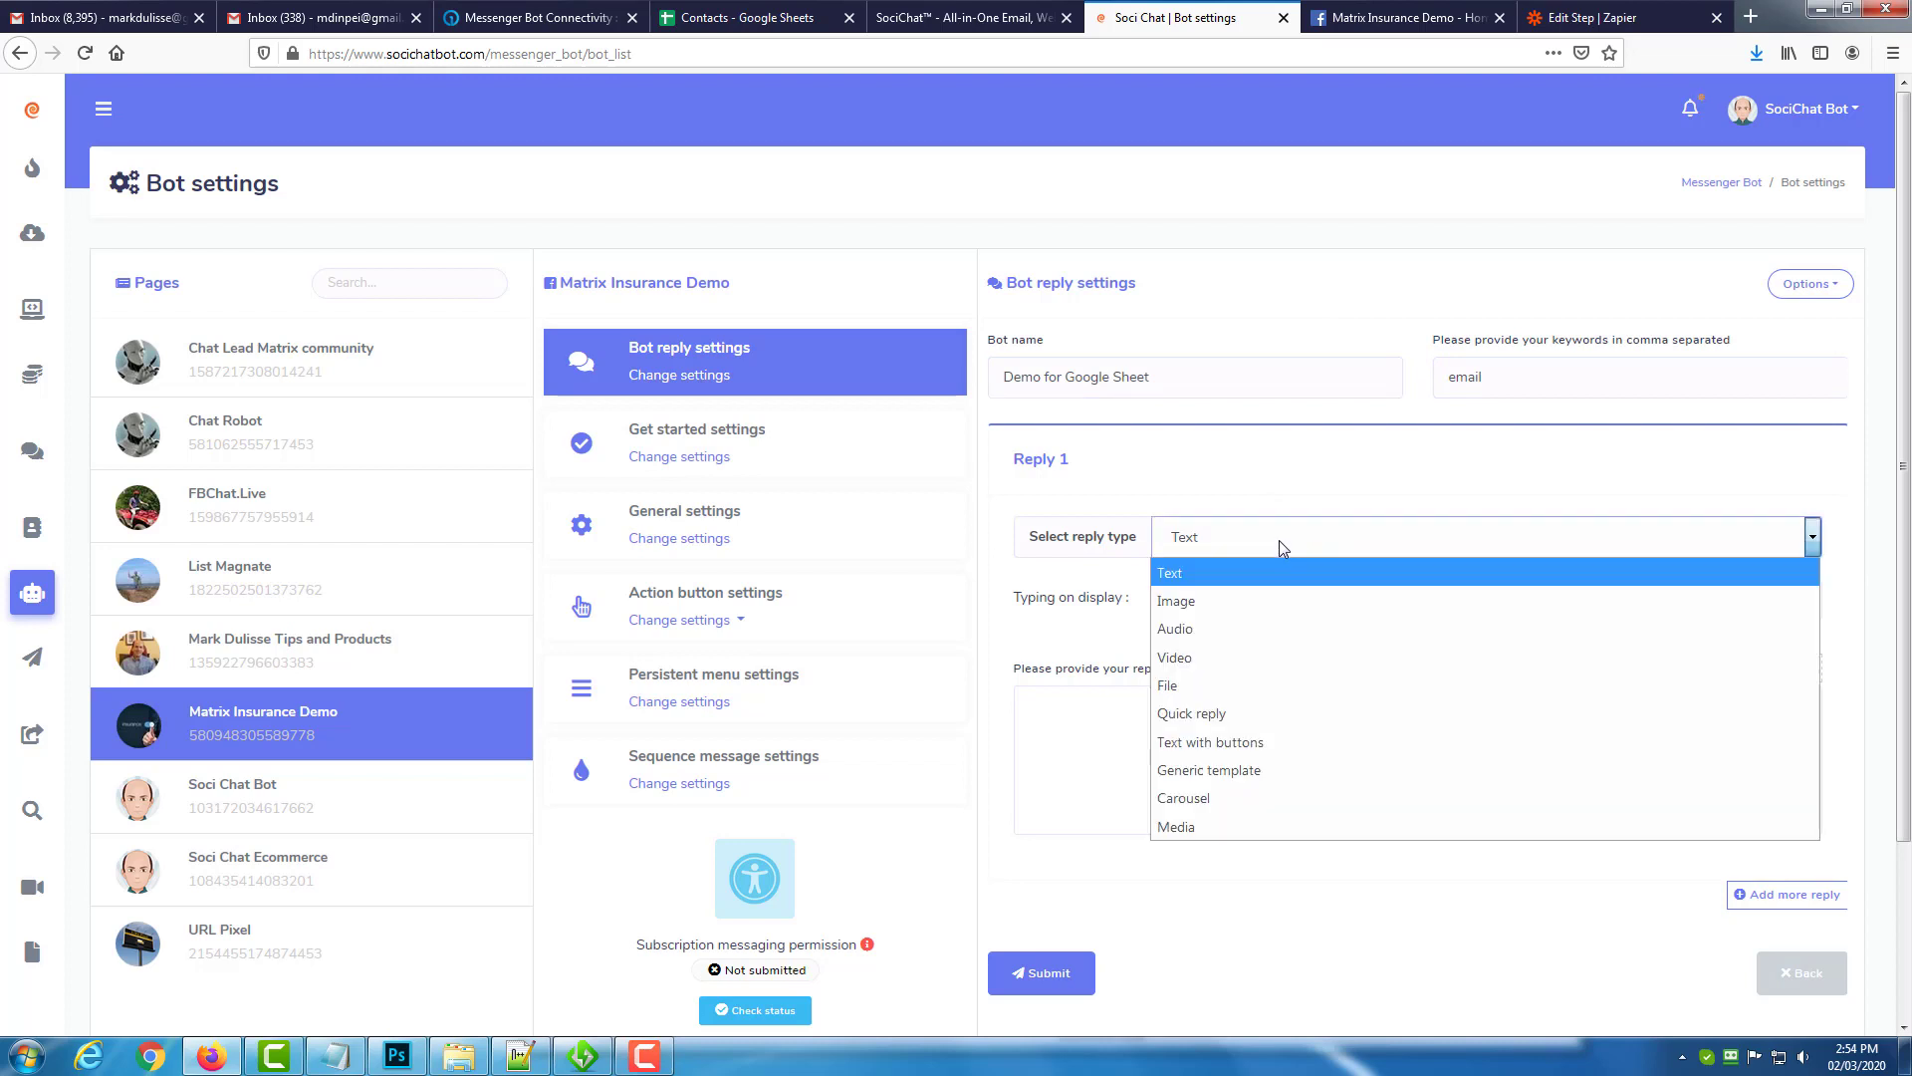
pyautogui.click(1237, 722)
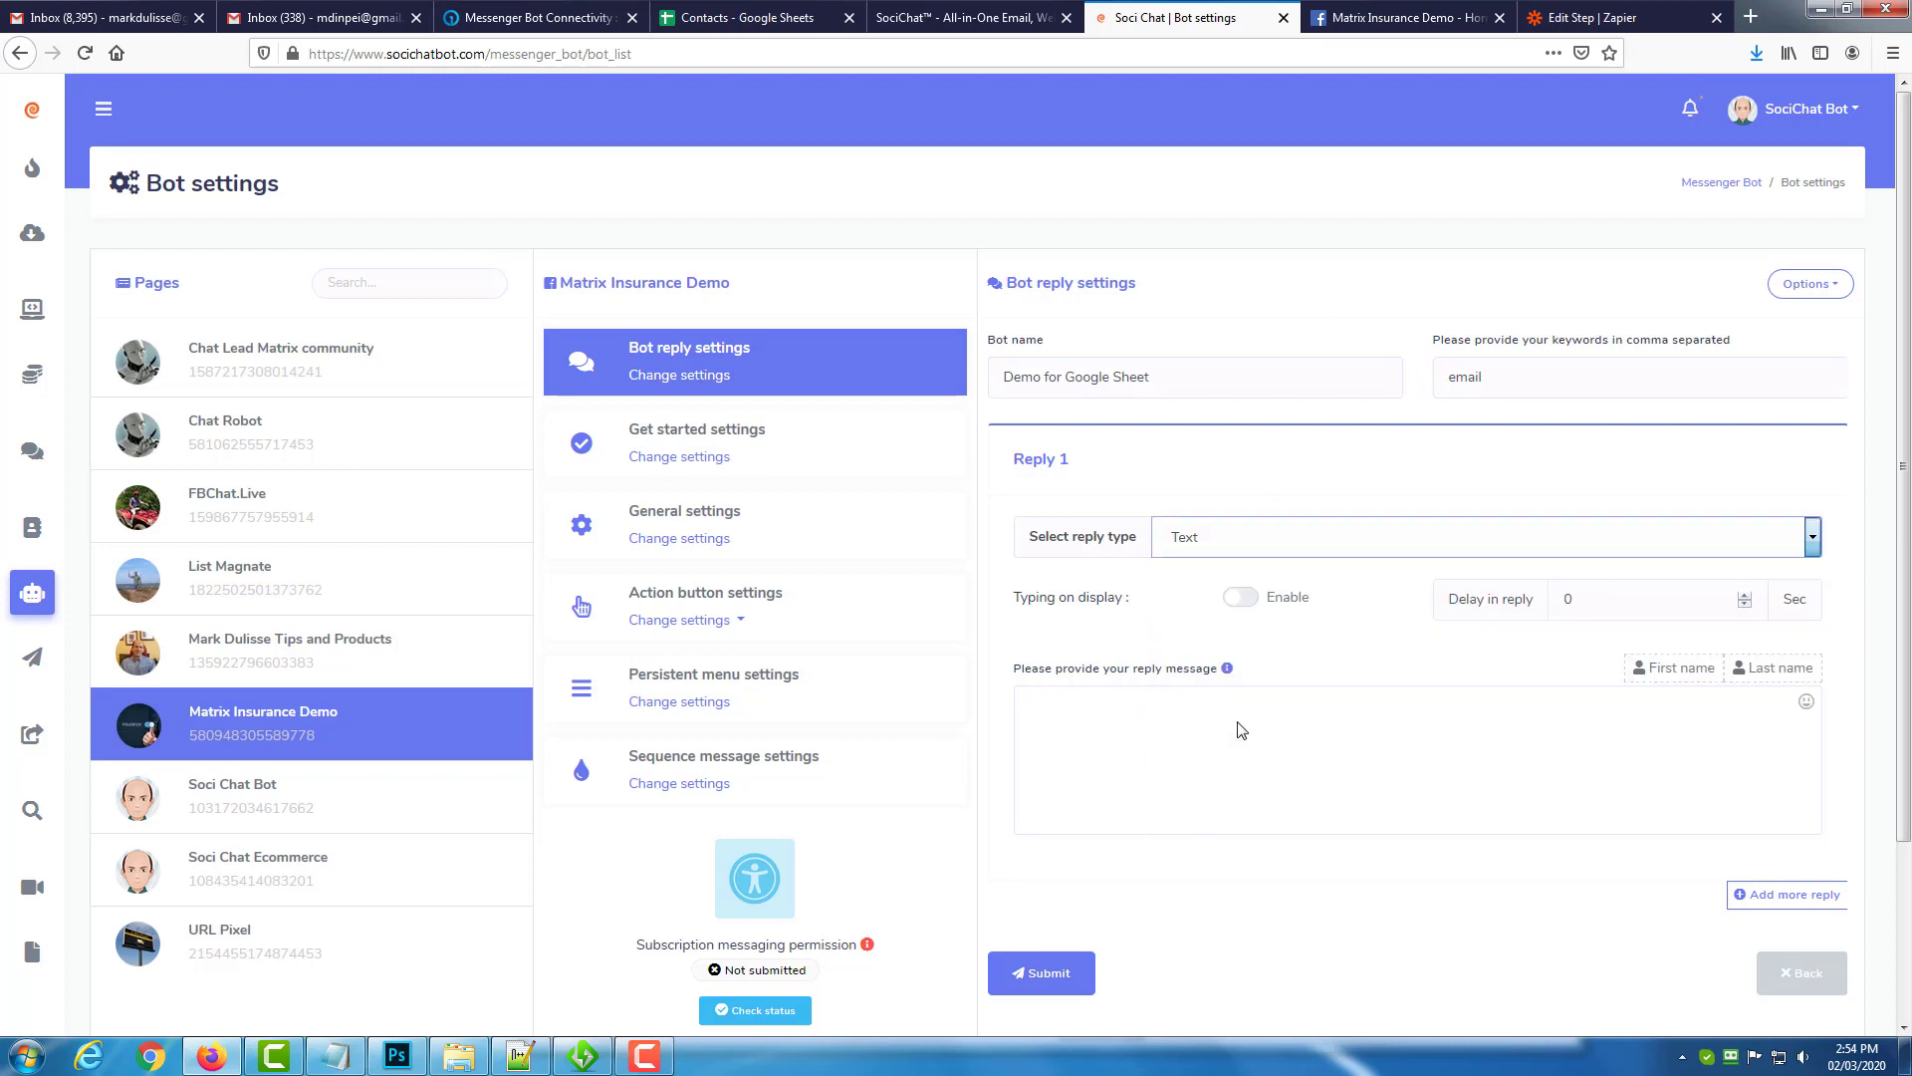
pyautogui.click(1241, 597)
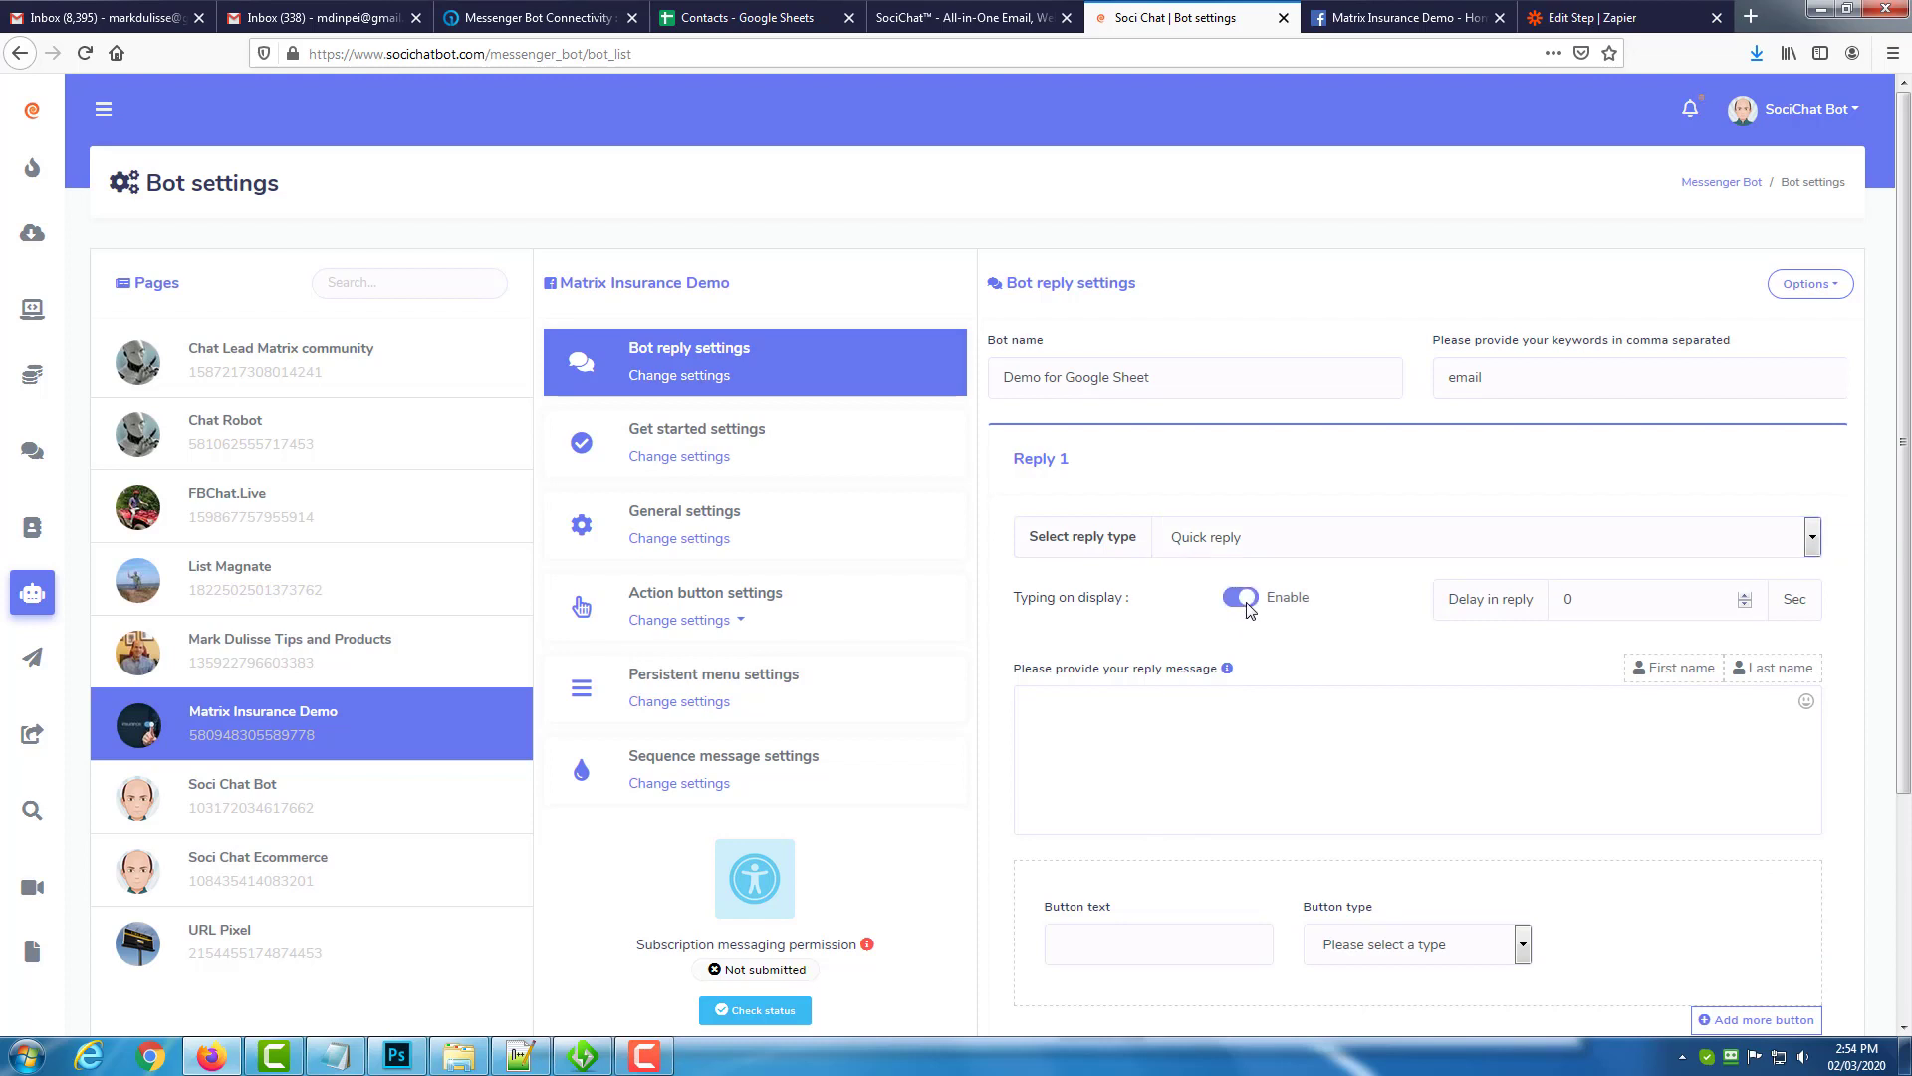
pyautogui.doubleClick(1587, 603)
pyautogui.write('2')
# Enter the reply message "Please confirm email address below." and set its button type to User e-mail address.
pyautogui.click(1353, 716)
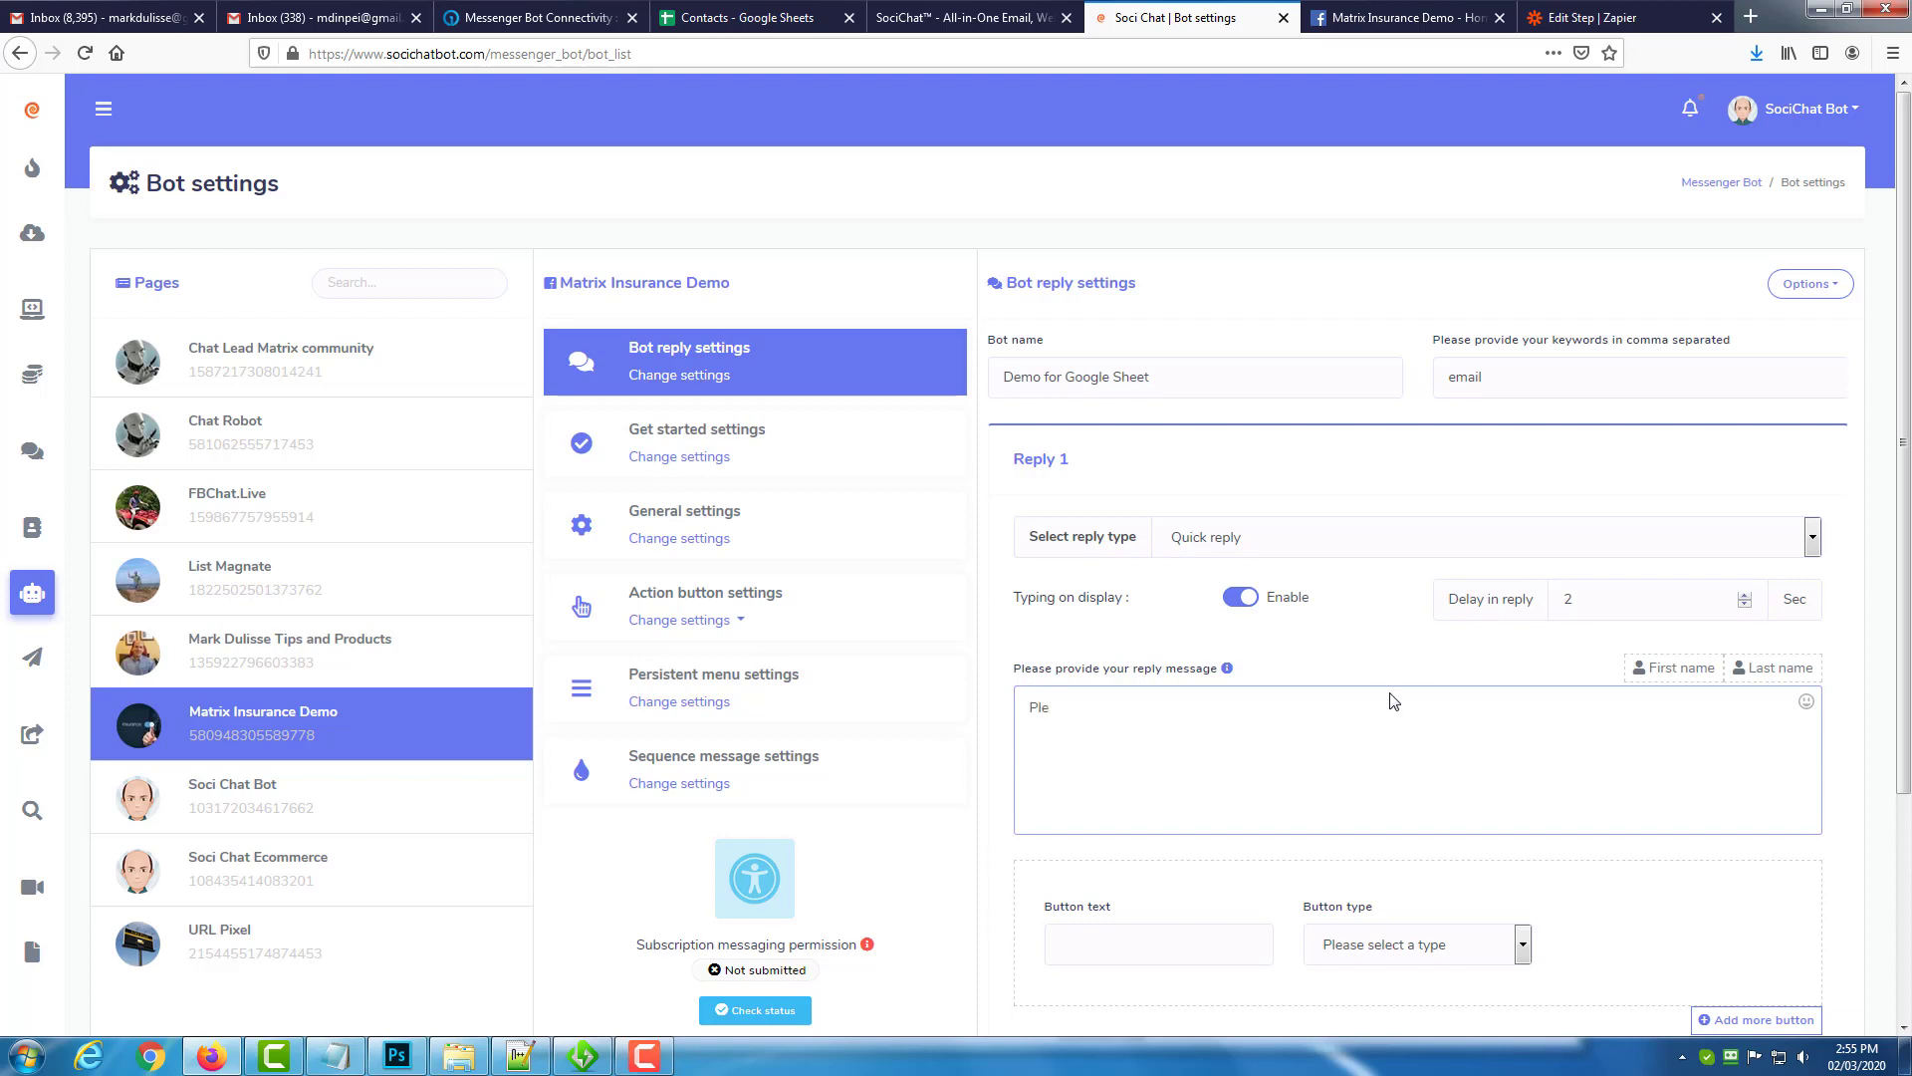
pyautogui.write('Please confirm email address below.')
pyautogui.scroll(-2, 1358, 760)
pyautogui.click(1379, 844)
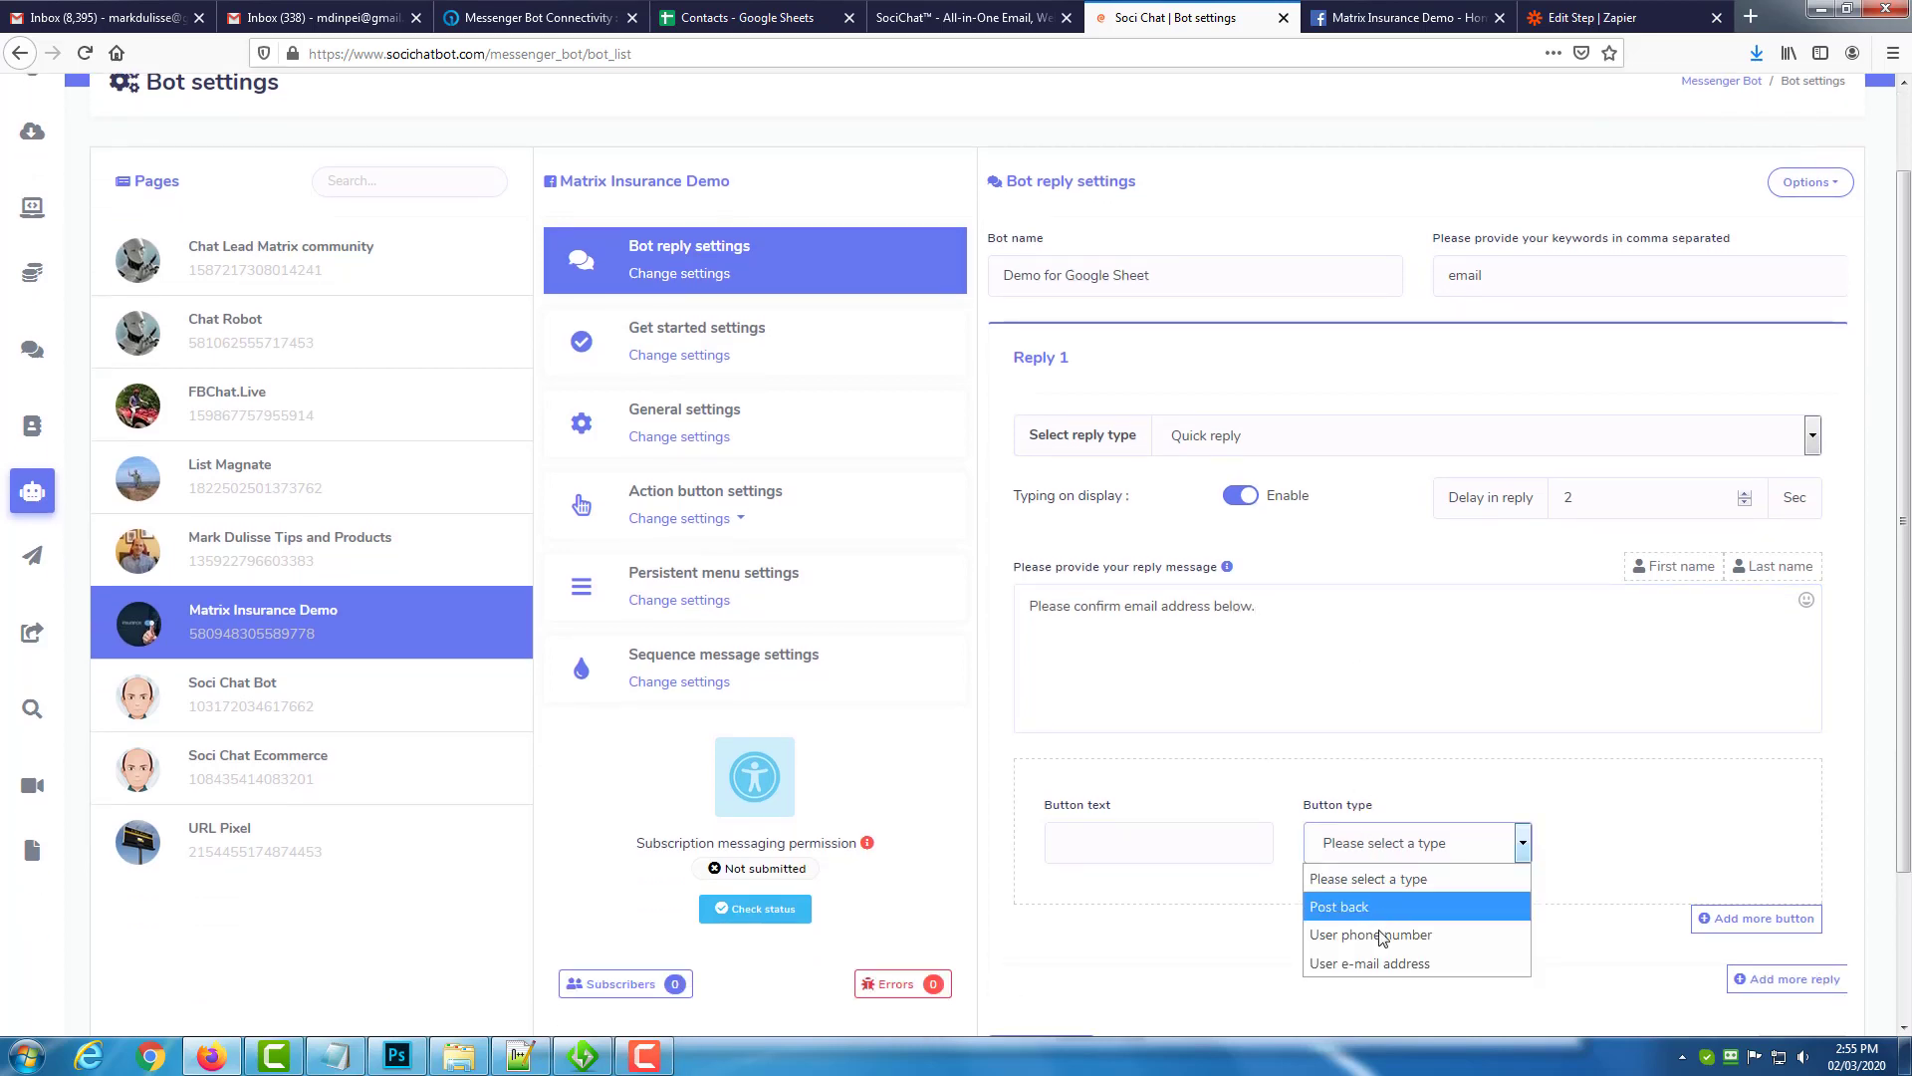
pyautogui.click(1374, 963)
# Submit the new bot reply and dismiss the confirmation.
pyautogui.scroll(-3, 1125, 852)
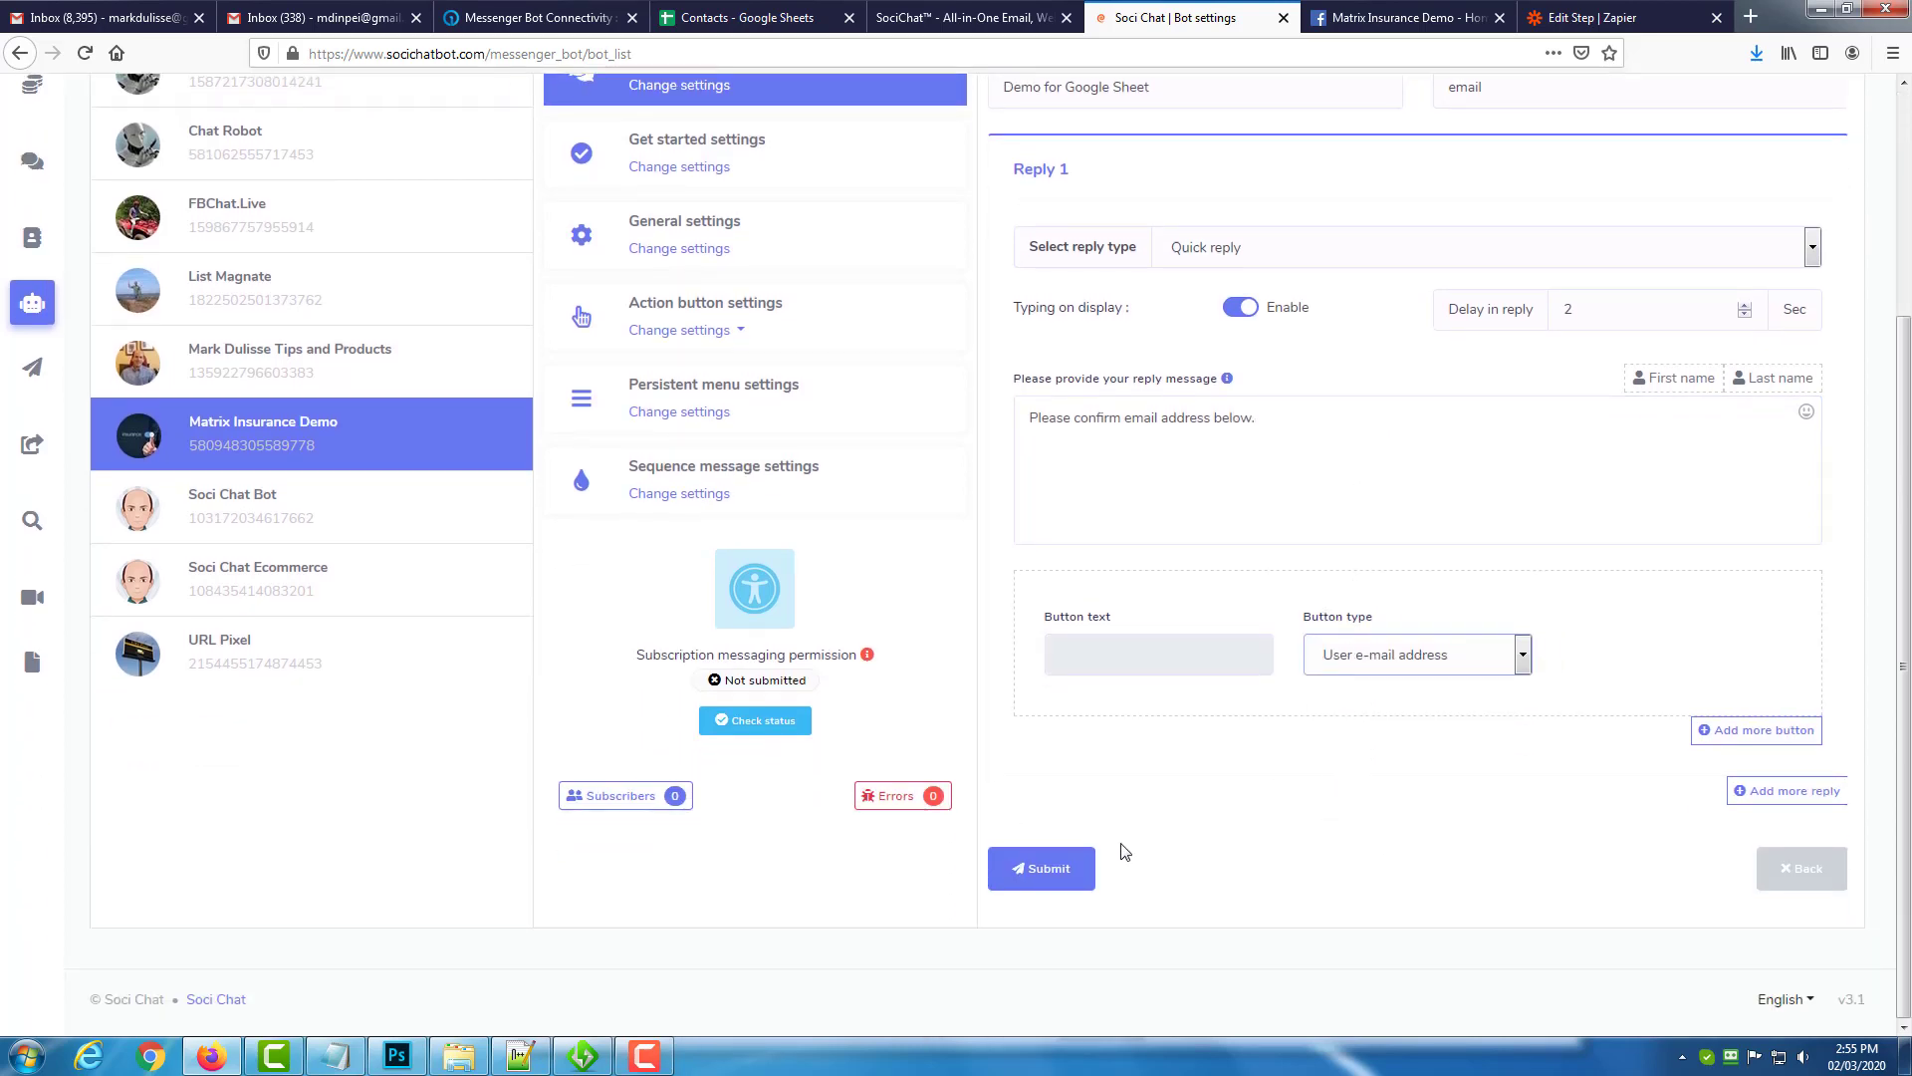
pyautogui.click(1036, 868)
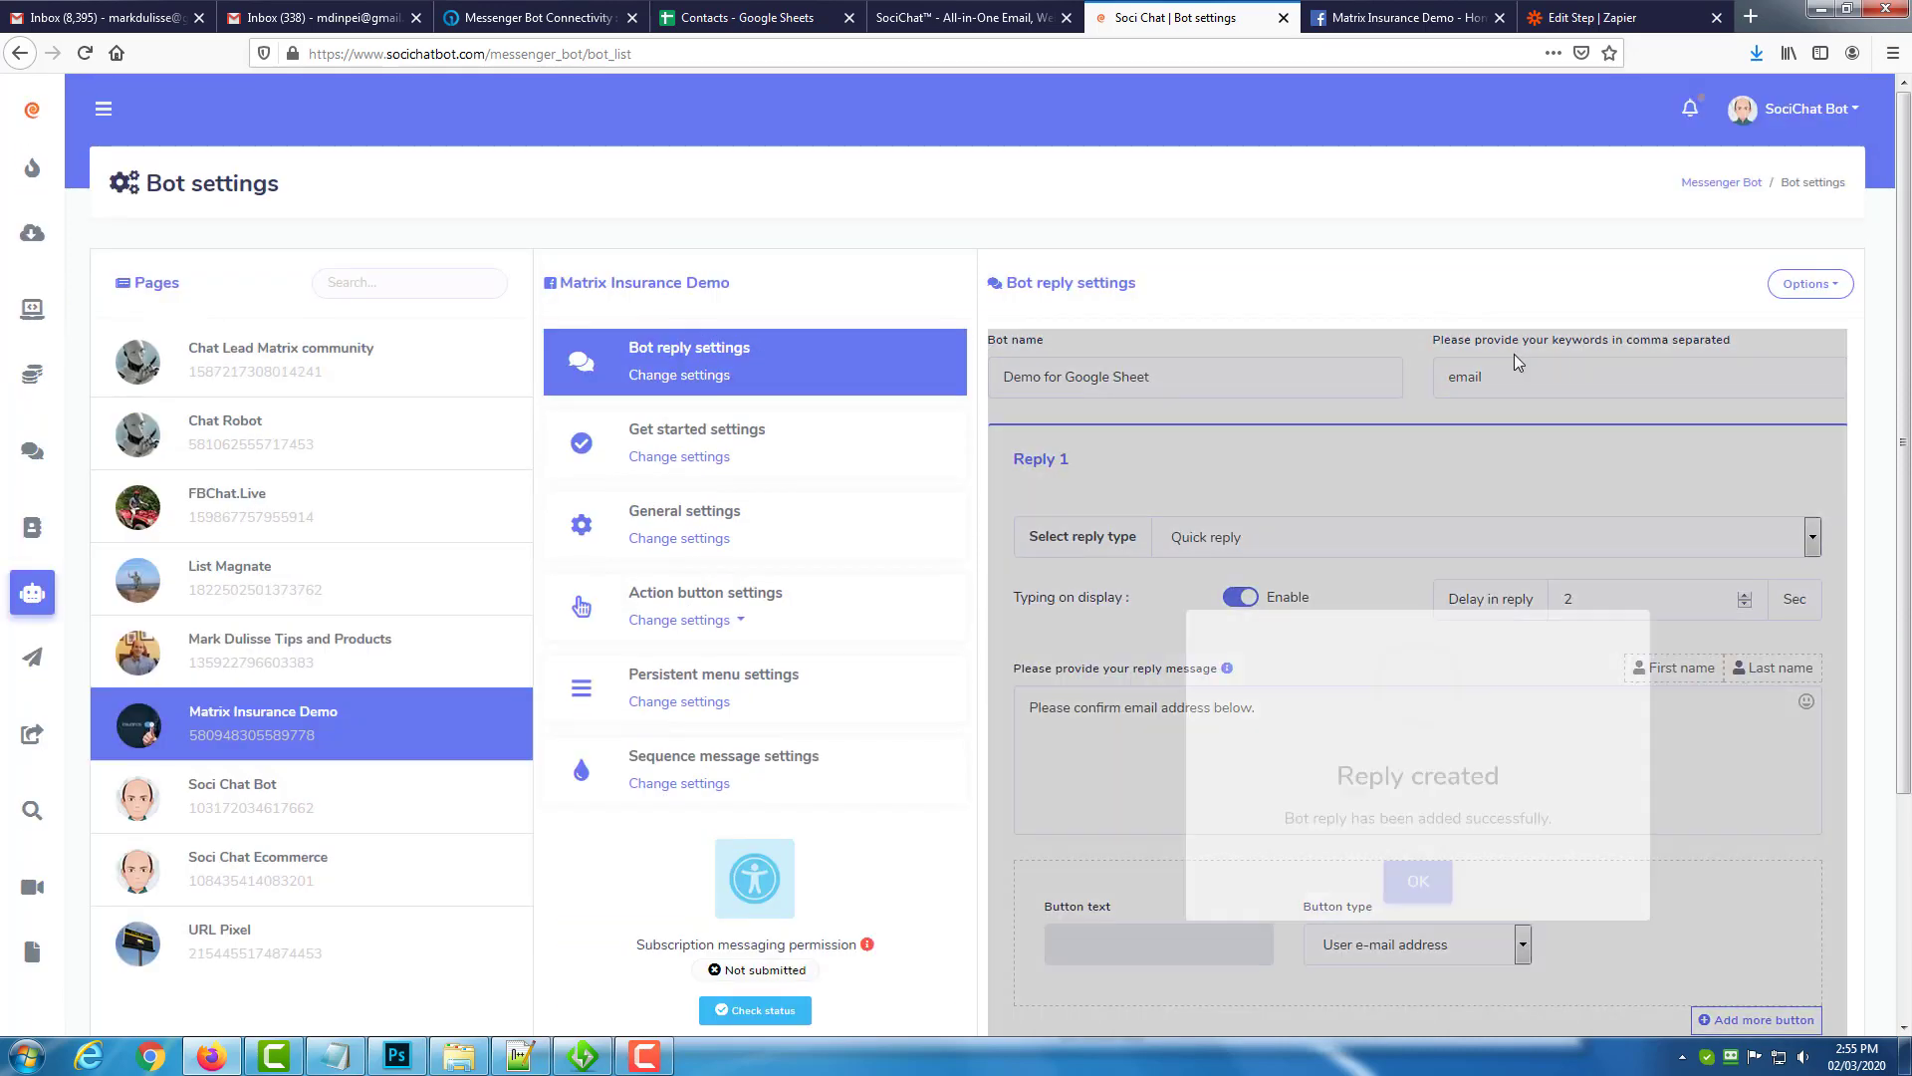
pyautogui.click(1417, 882)
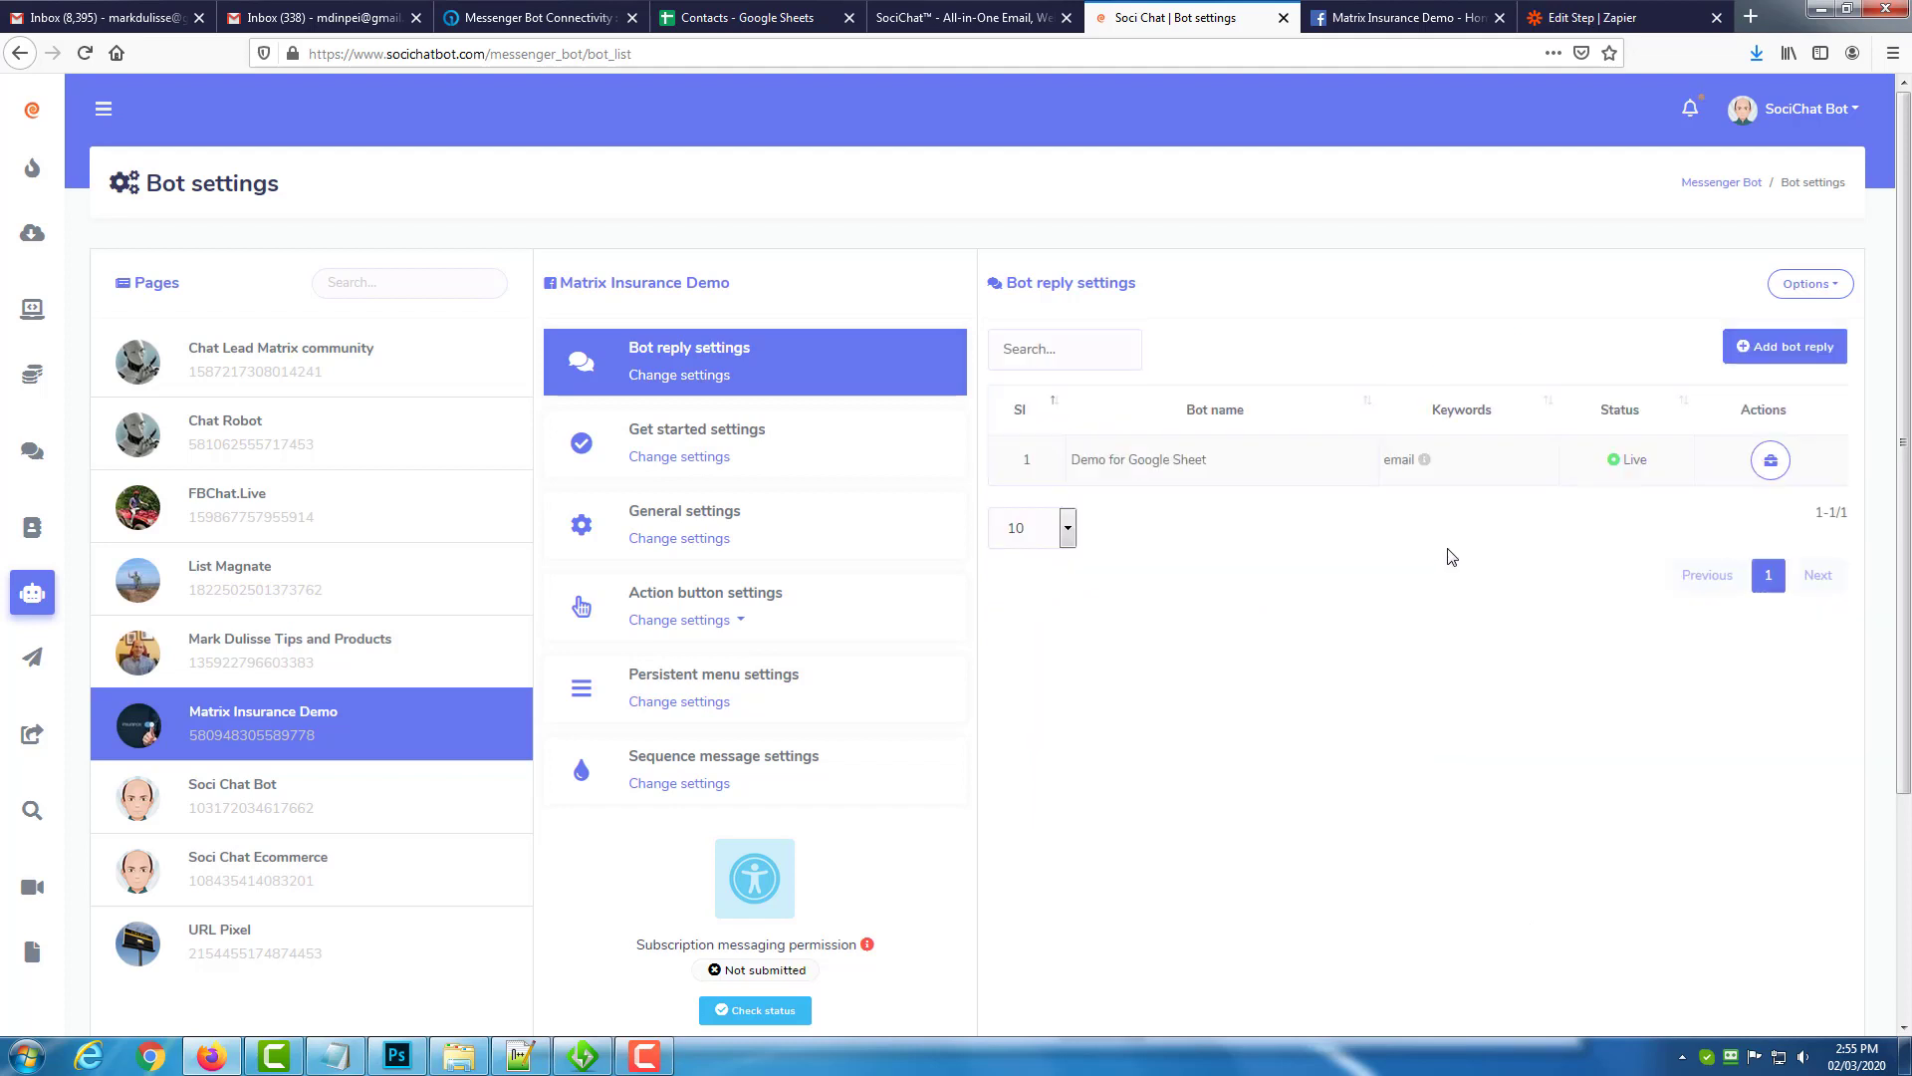
# Switch to the Facebook page, get started in the Matrix Insurance Demo chat, and enter "email" as an unsent message.
pyautogui.click(1409, 18)
pyautogui.click(1489, 1020)
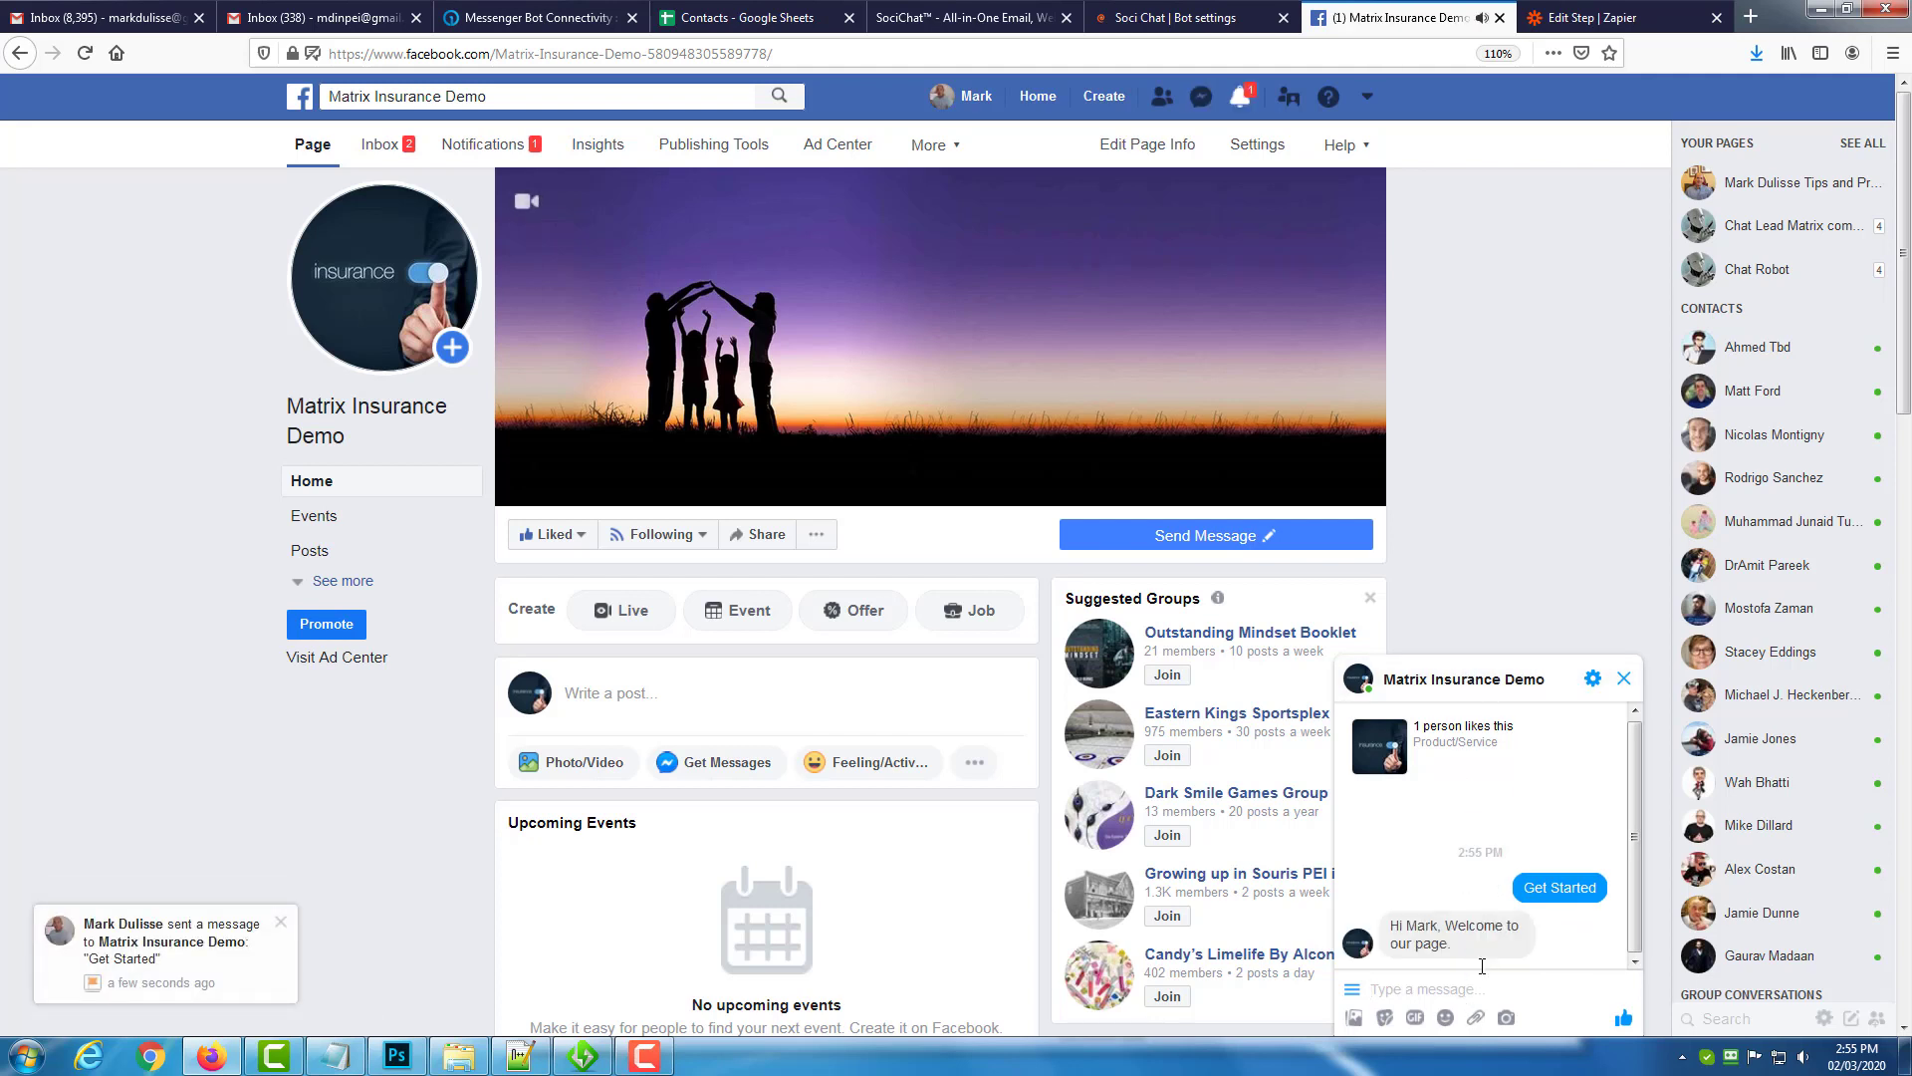
pyautogui.write('email')
# Switch to Zapier and start the Catch Hook's test and review so it listens for data.
pyautogui.click(1594, 17)
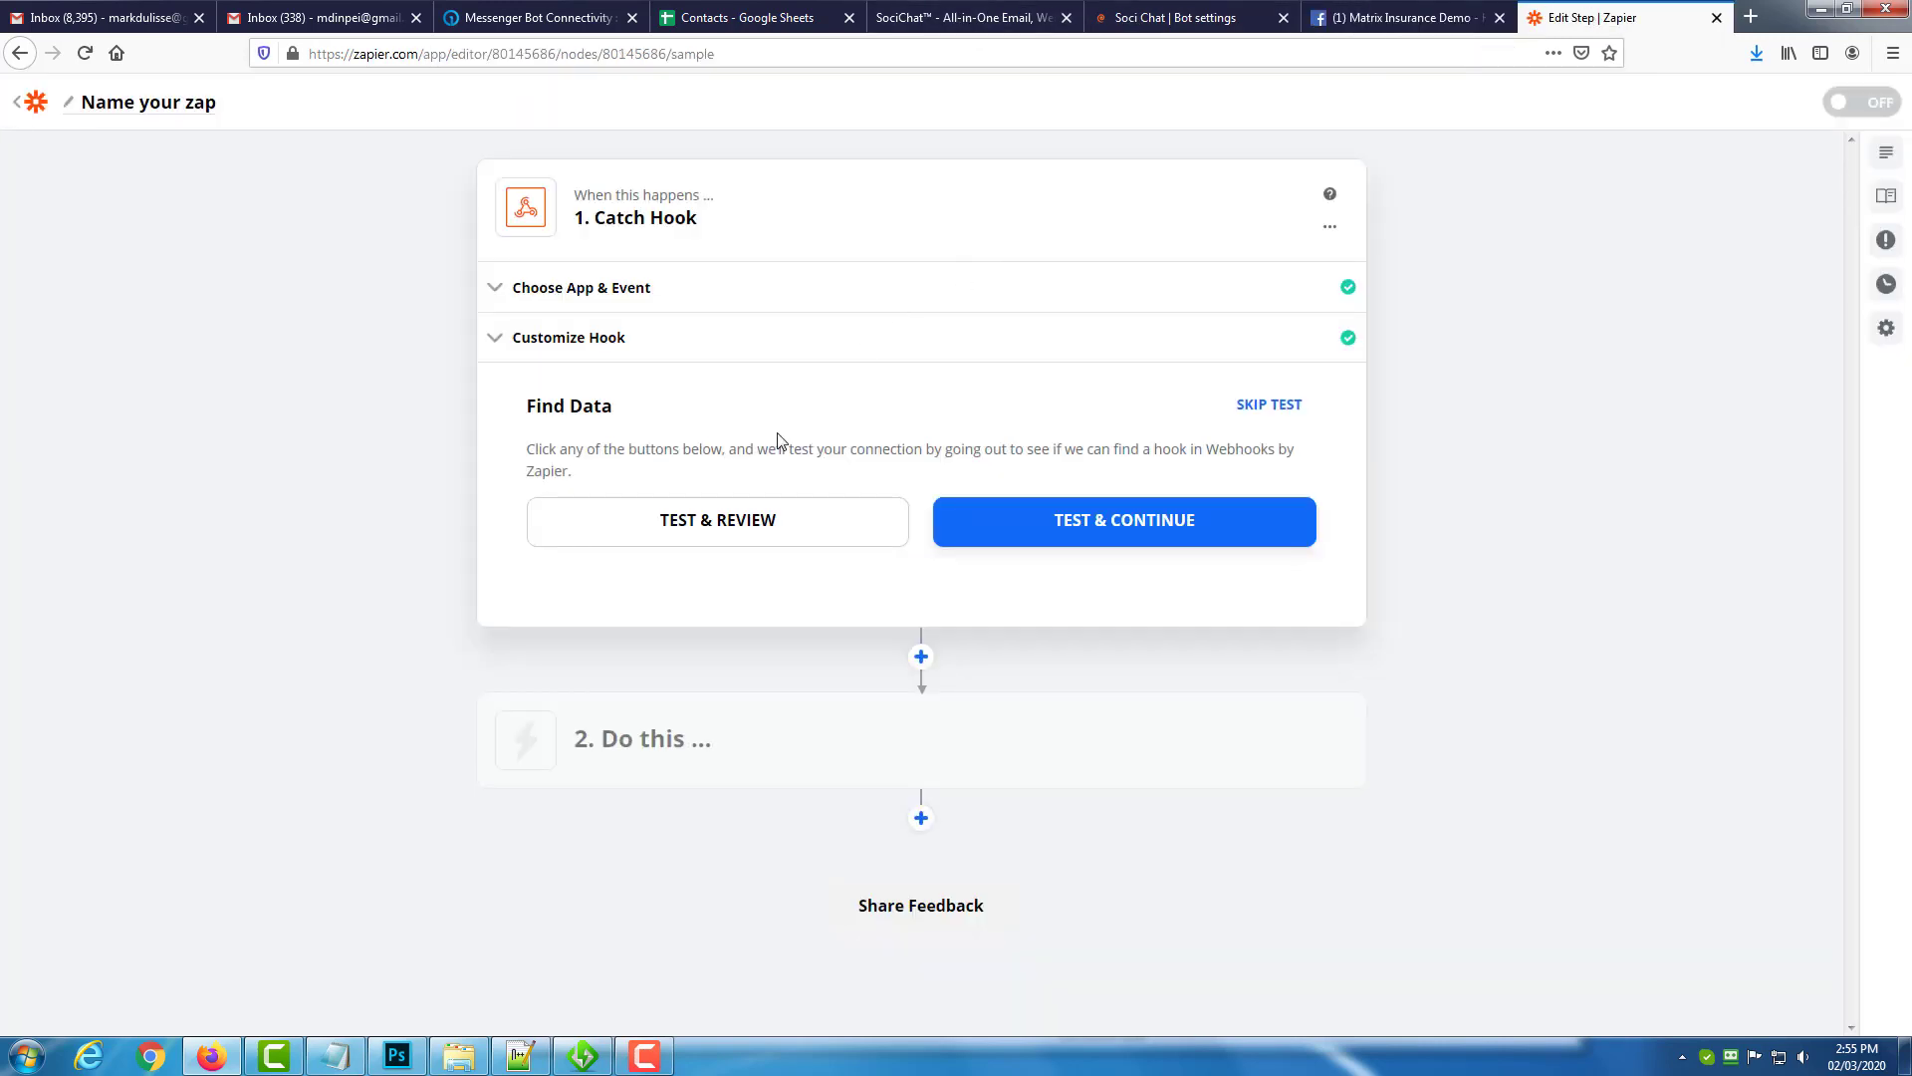
pyautogui.click(707, 520)
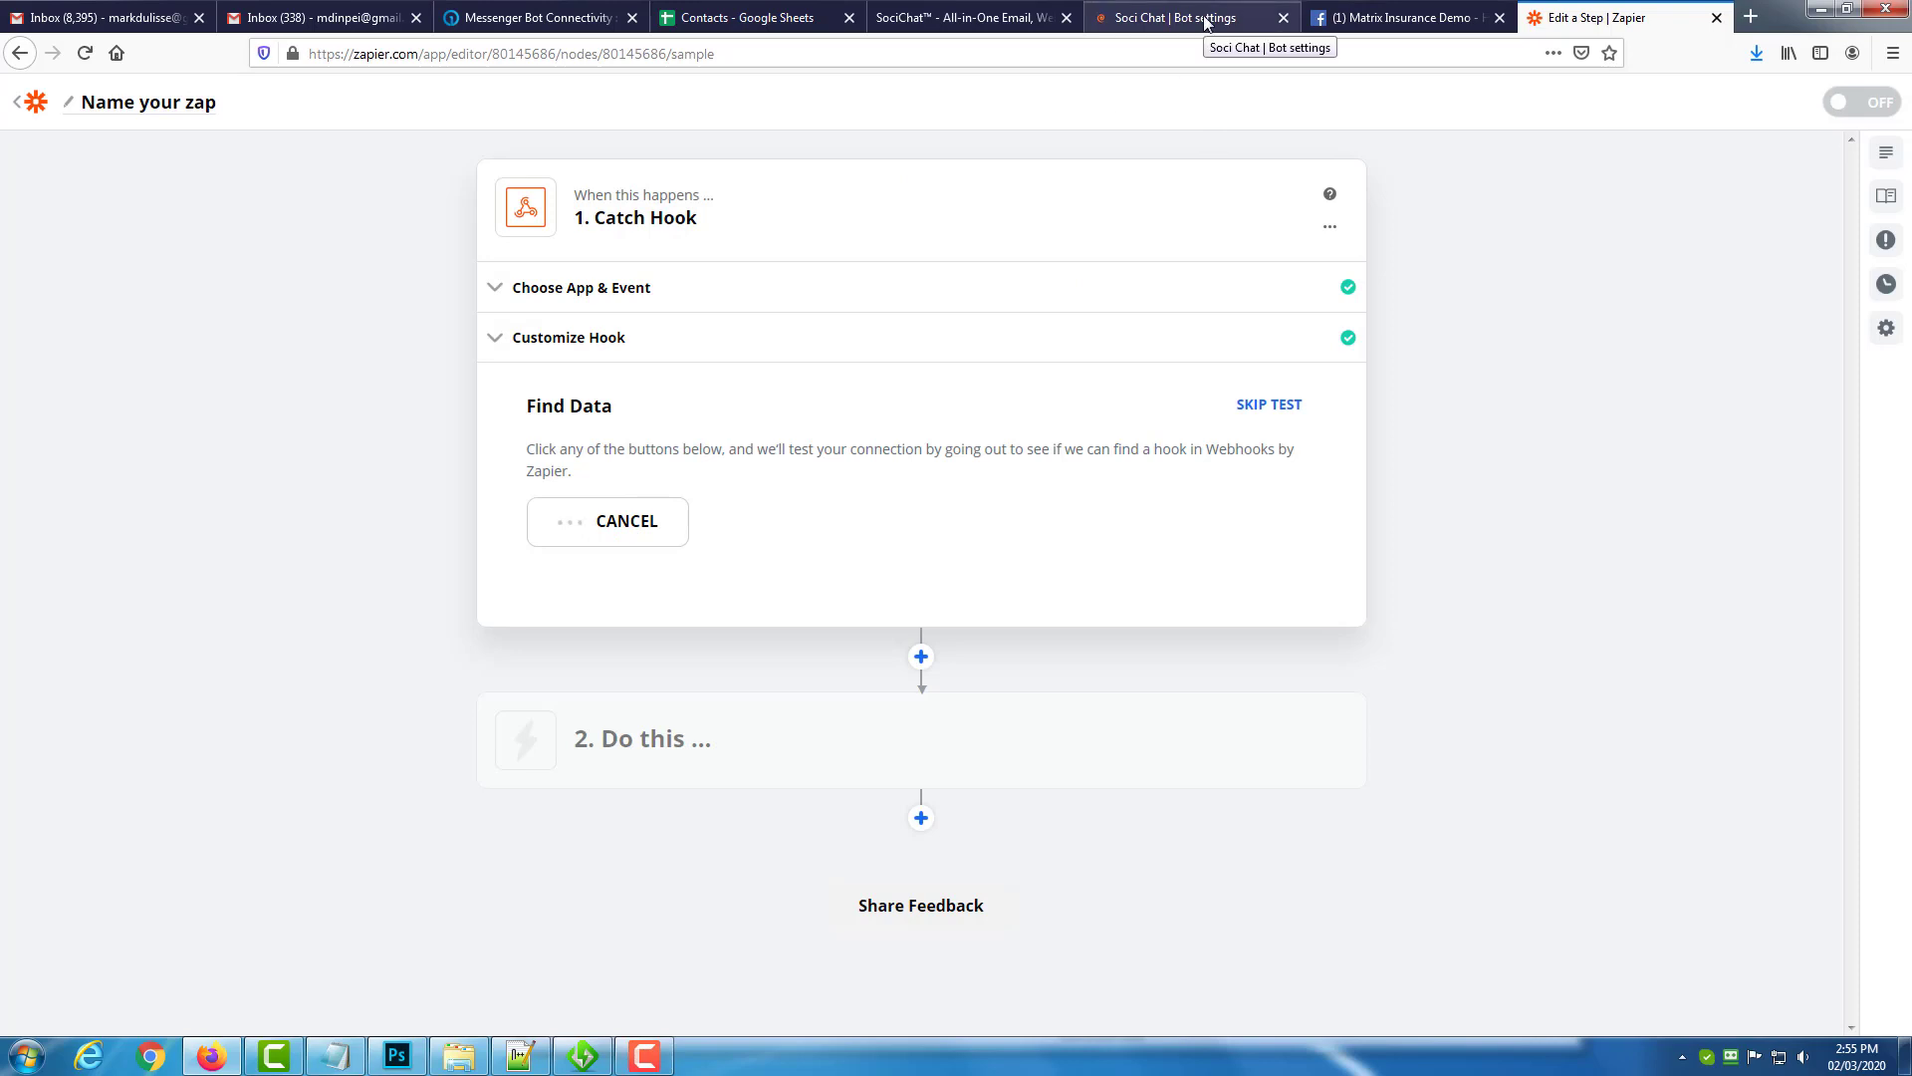
# Return to the Facebook chat, send the "email" message, and confirm the suggested email address.
pyautogui.click(1470, 21)
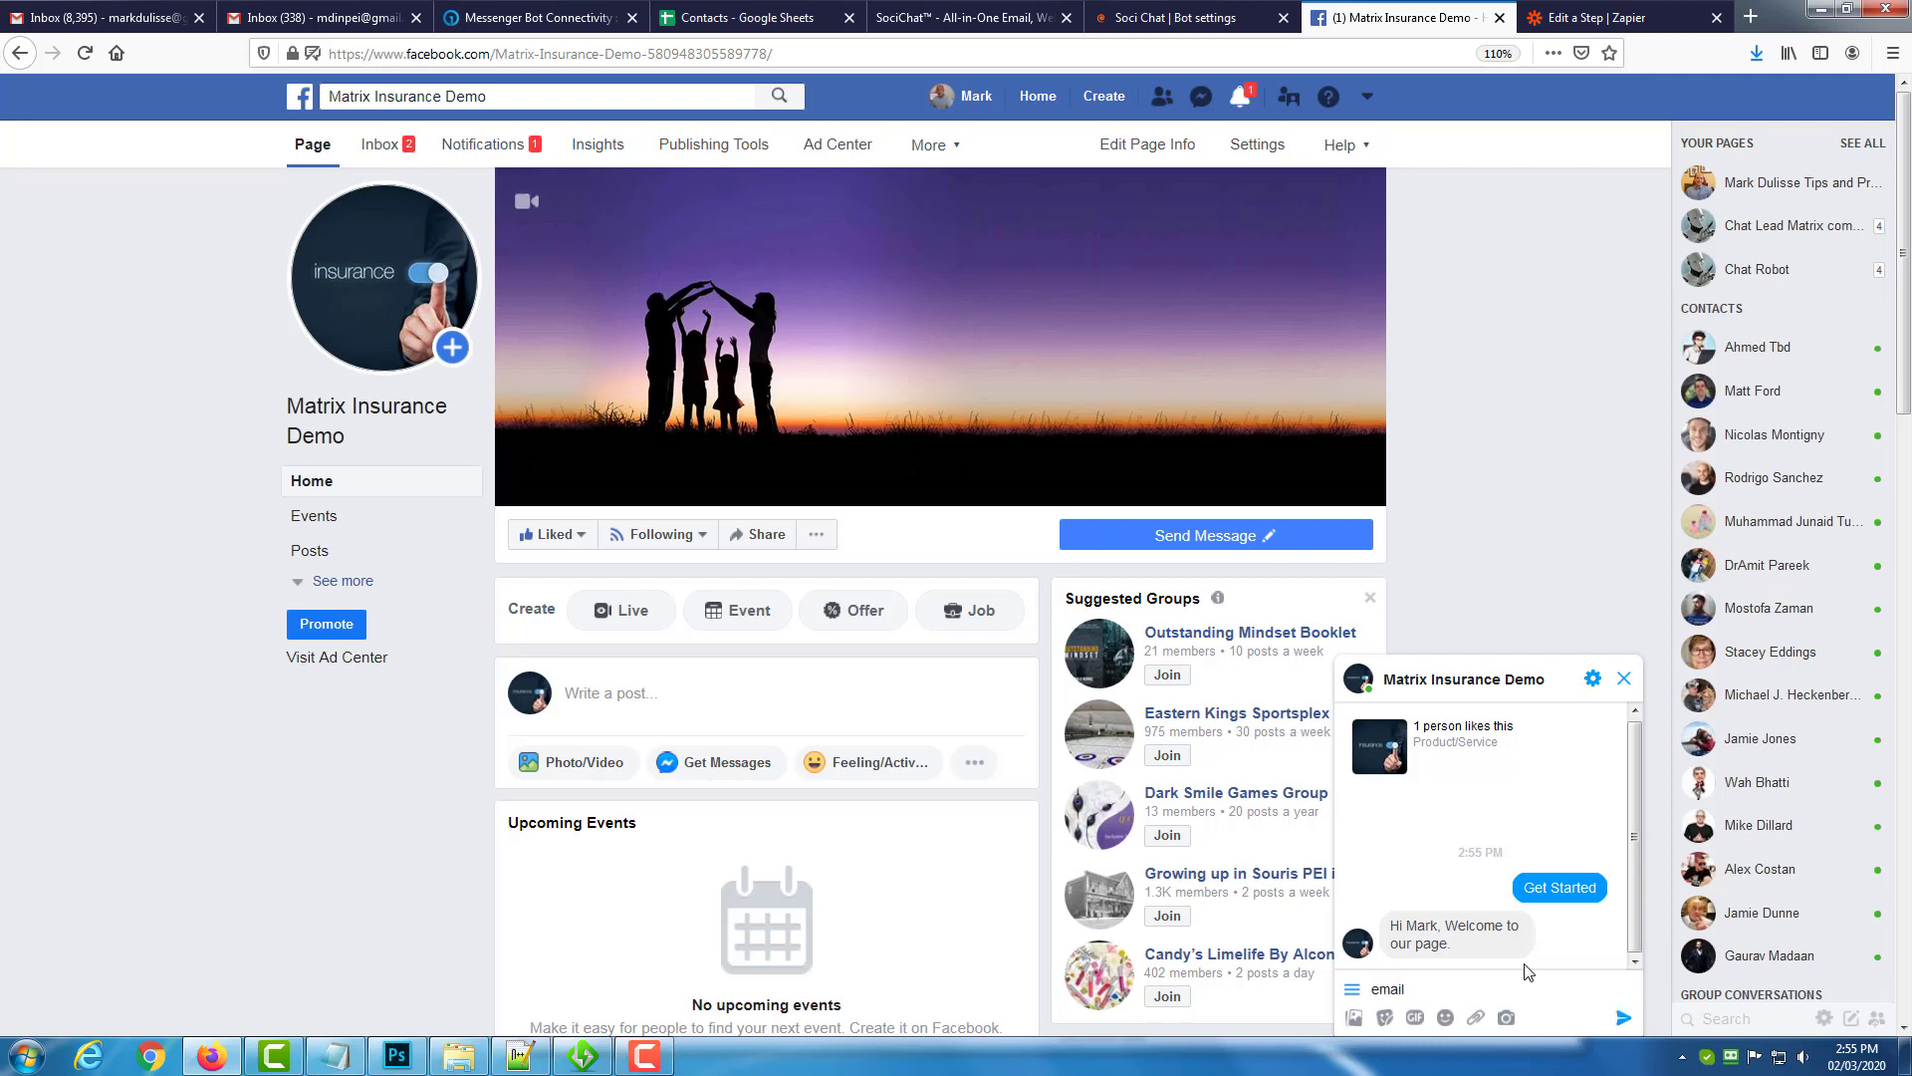
pyautogui.press('Return')
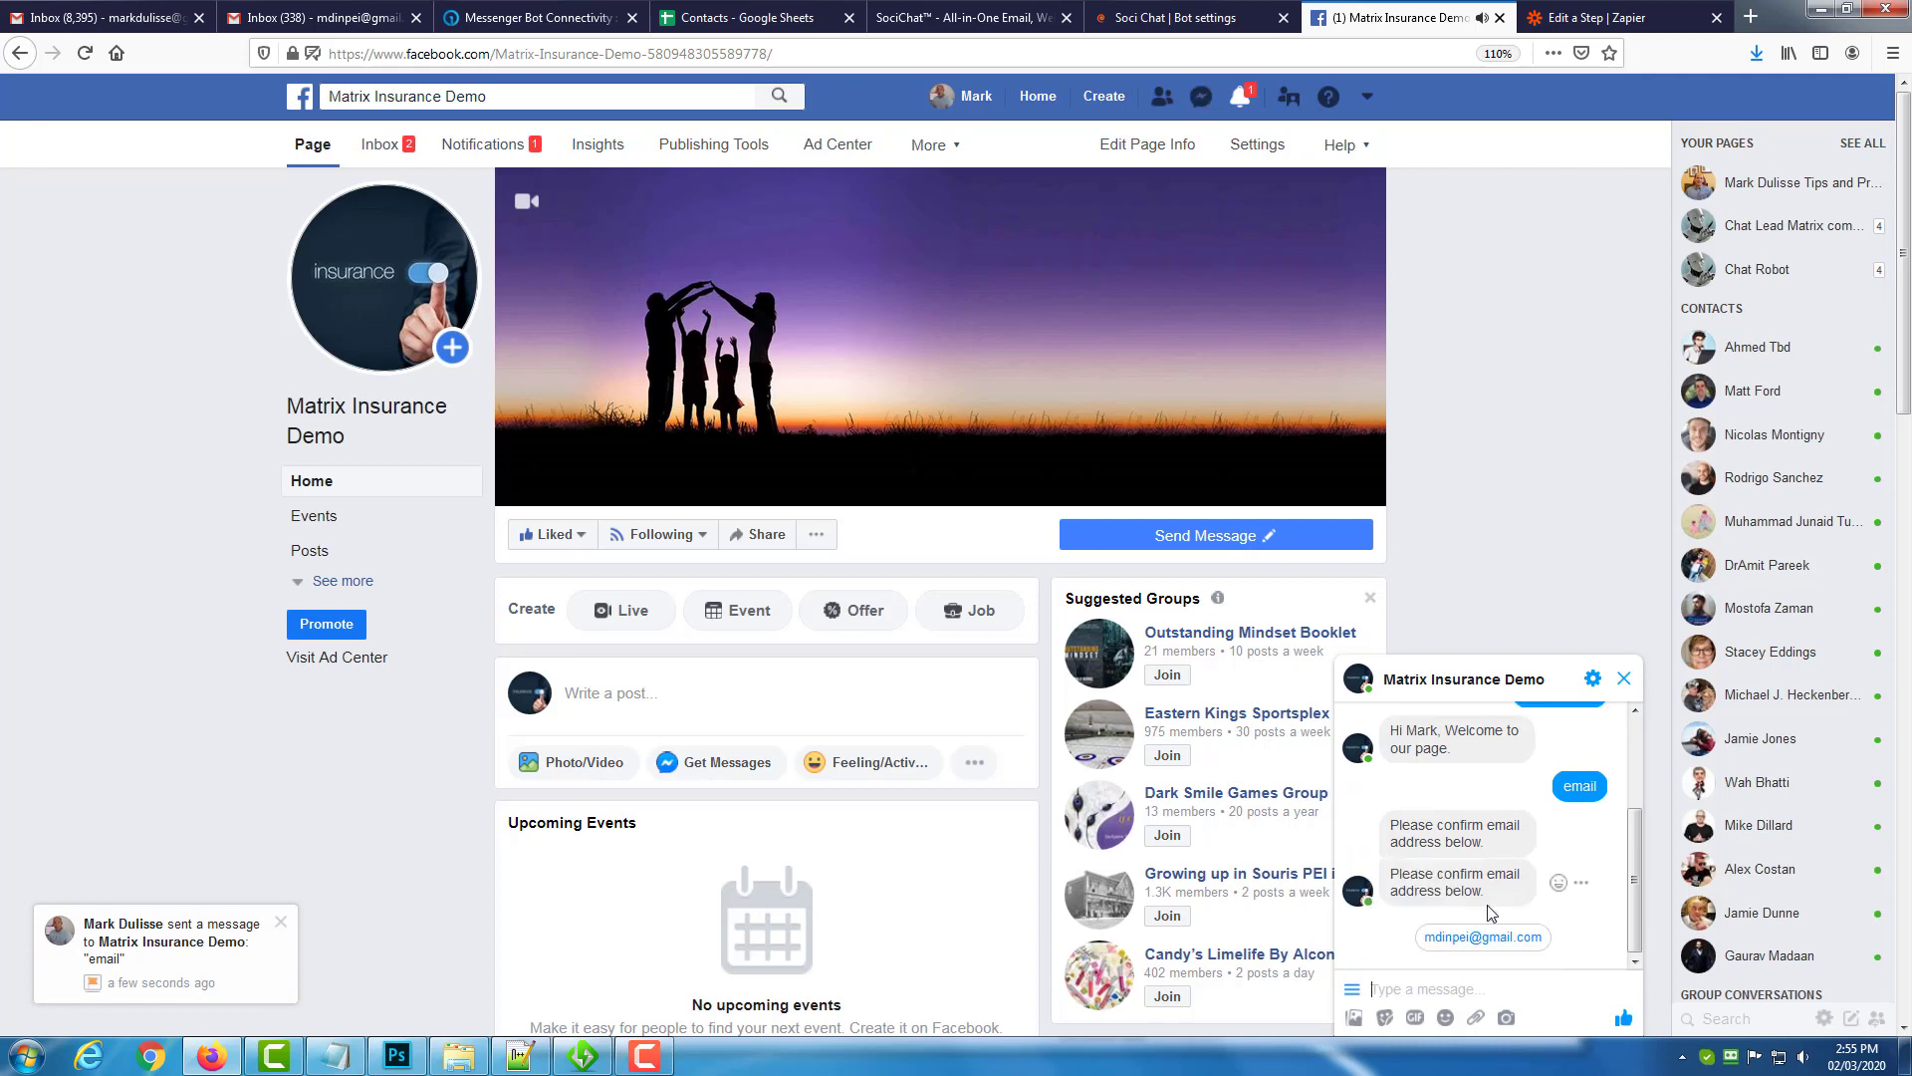
pyautogui.click(1497, 934)
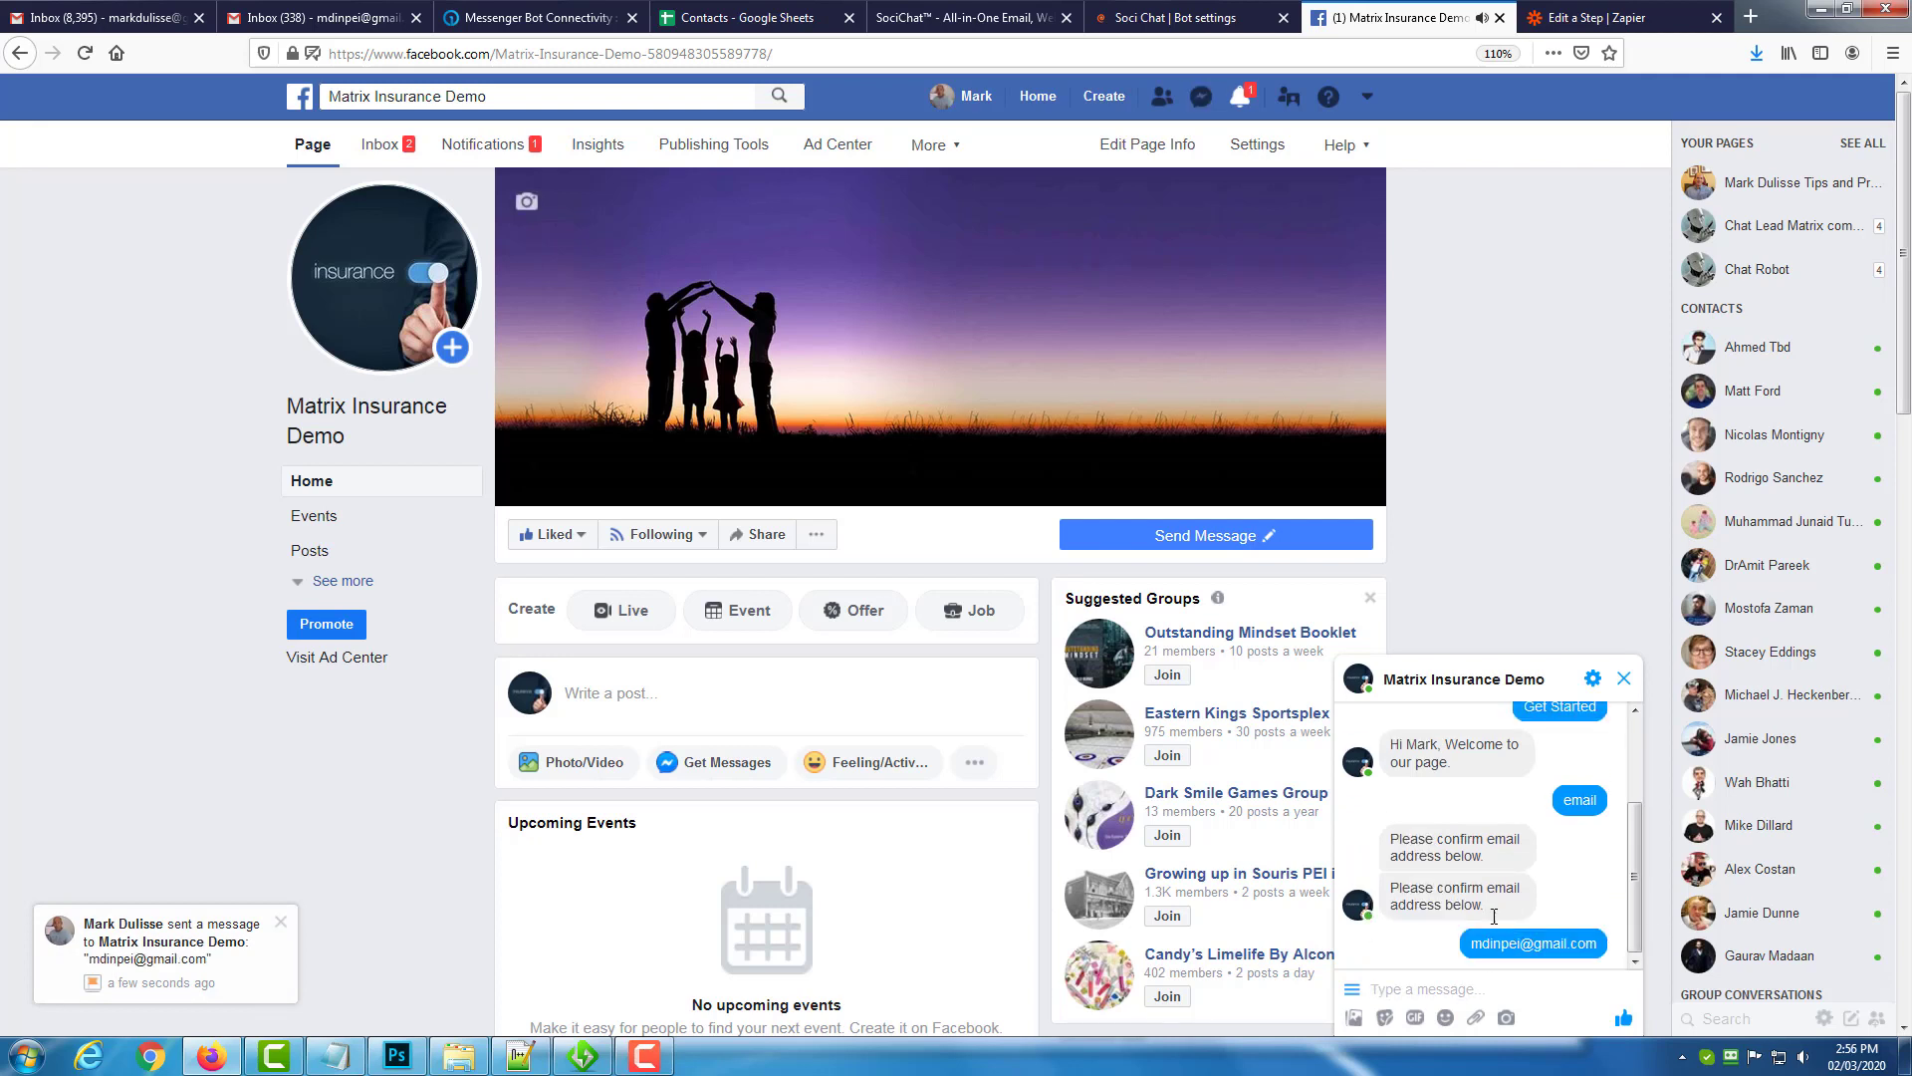
# Return to Zapier, review the fields of the Hook A sample including the phone number, and finish editing the Catch Hook.
pyautogui.click(1587, 22)
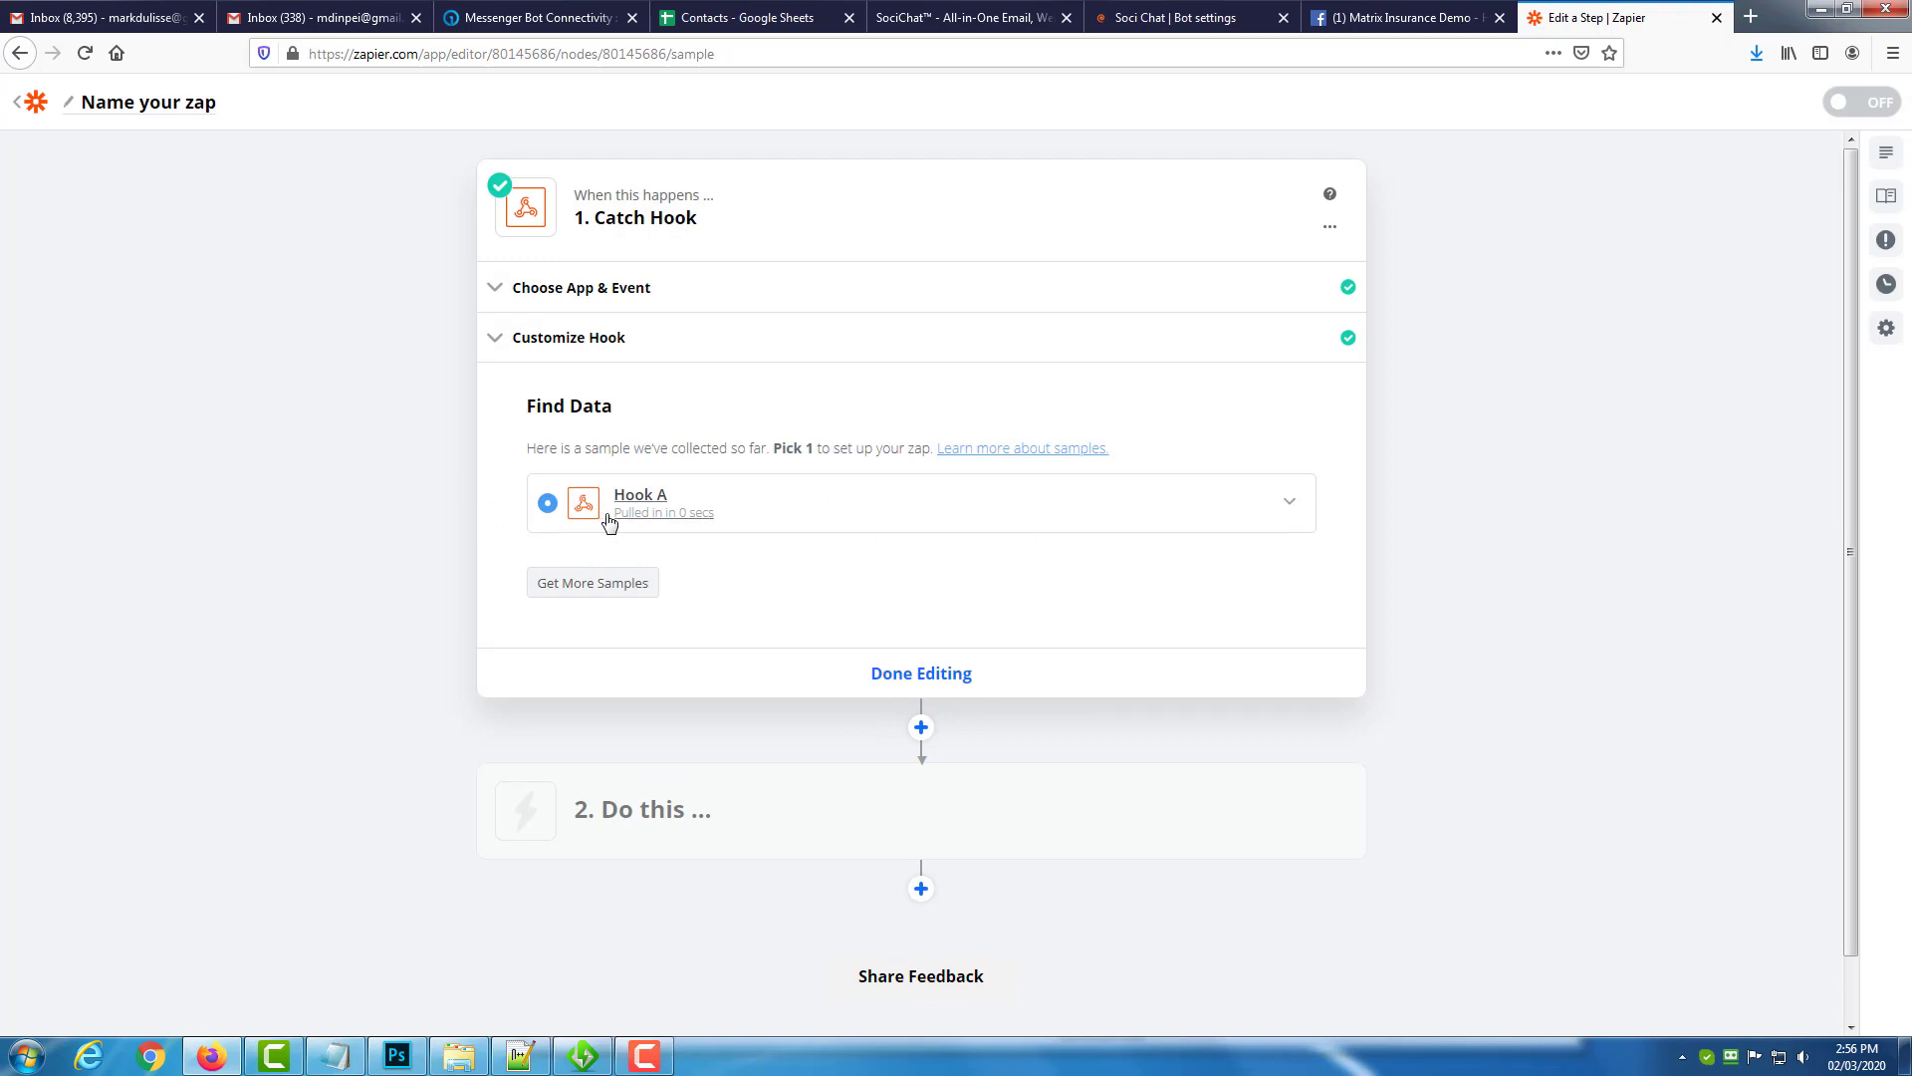
pyautogui.click(965, 514)
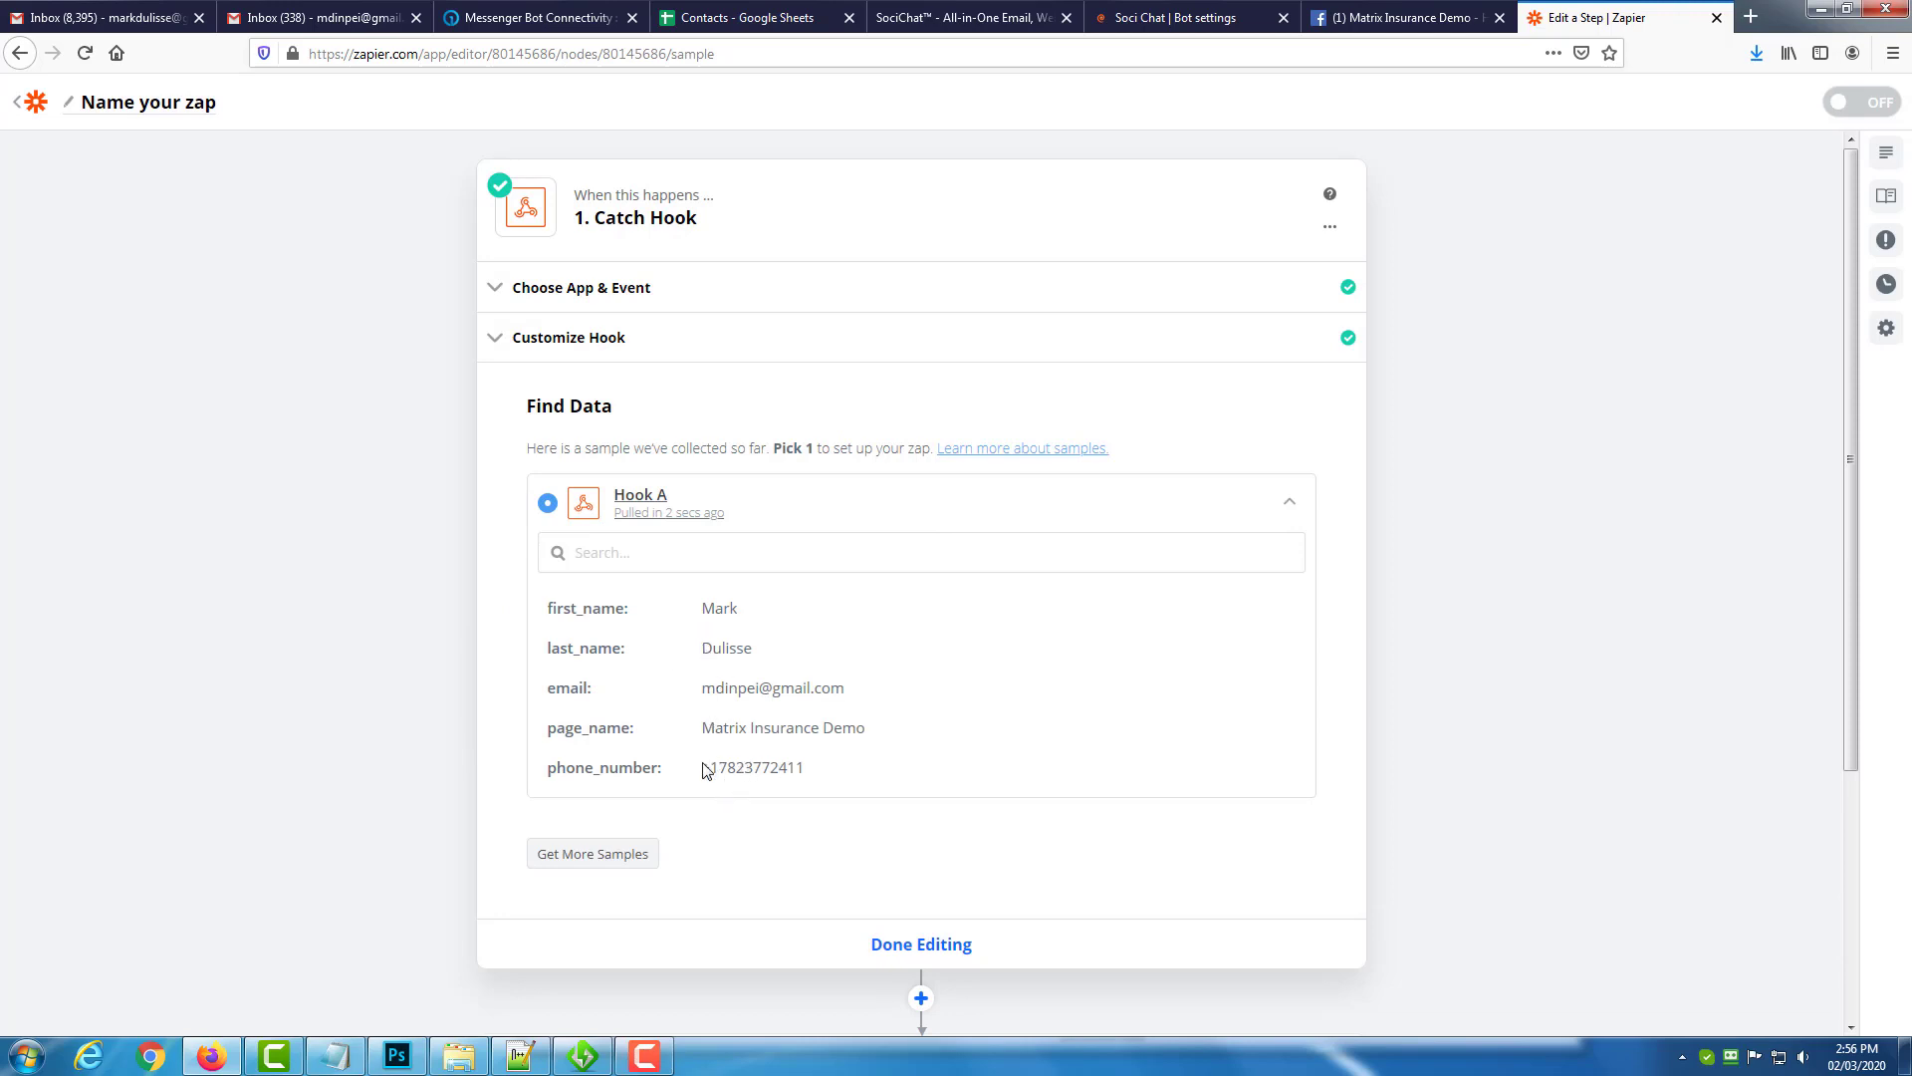
pyautogui.moveTo(702, 768); pyautogui.dragTo(804, 763)
pyautogui.click(808, 772)
pyautogui.moveTo(718, 768); pyautogui.dragTo(781, 768)
pyautogui.click(906, 947)
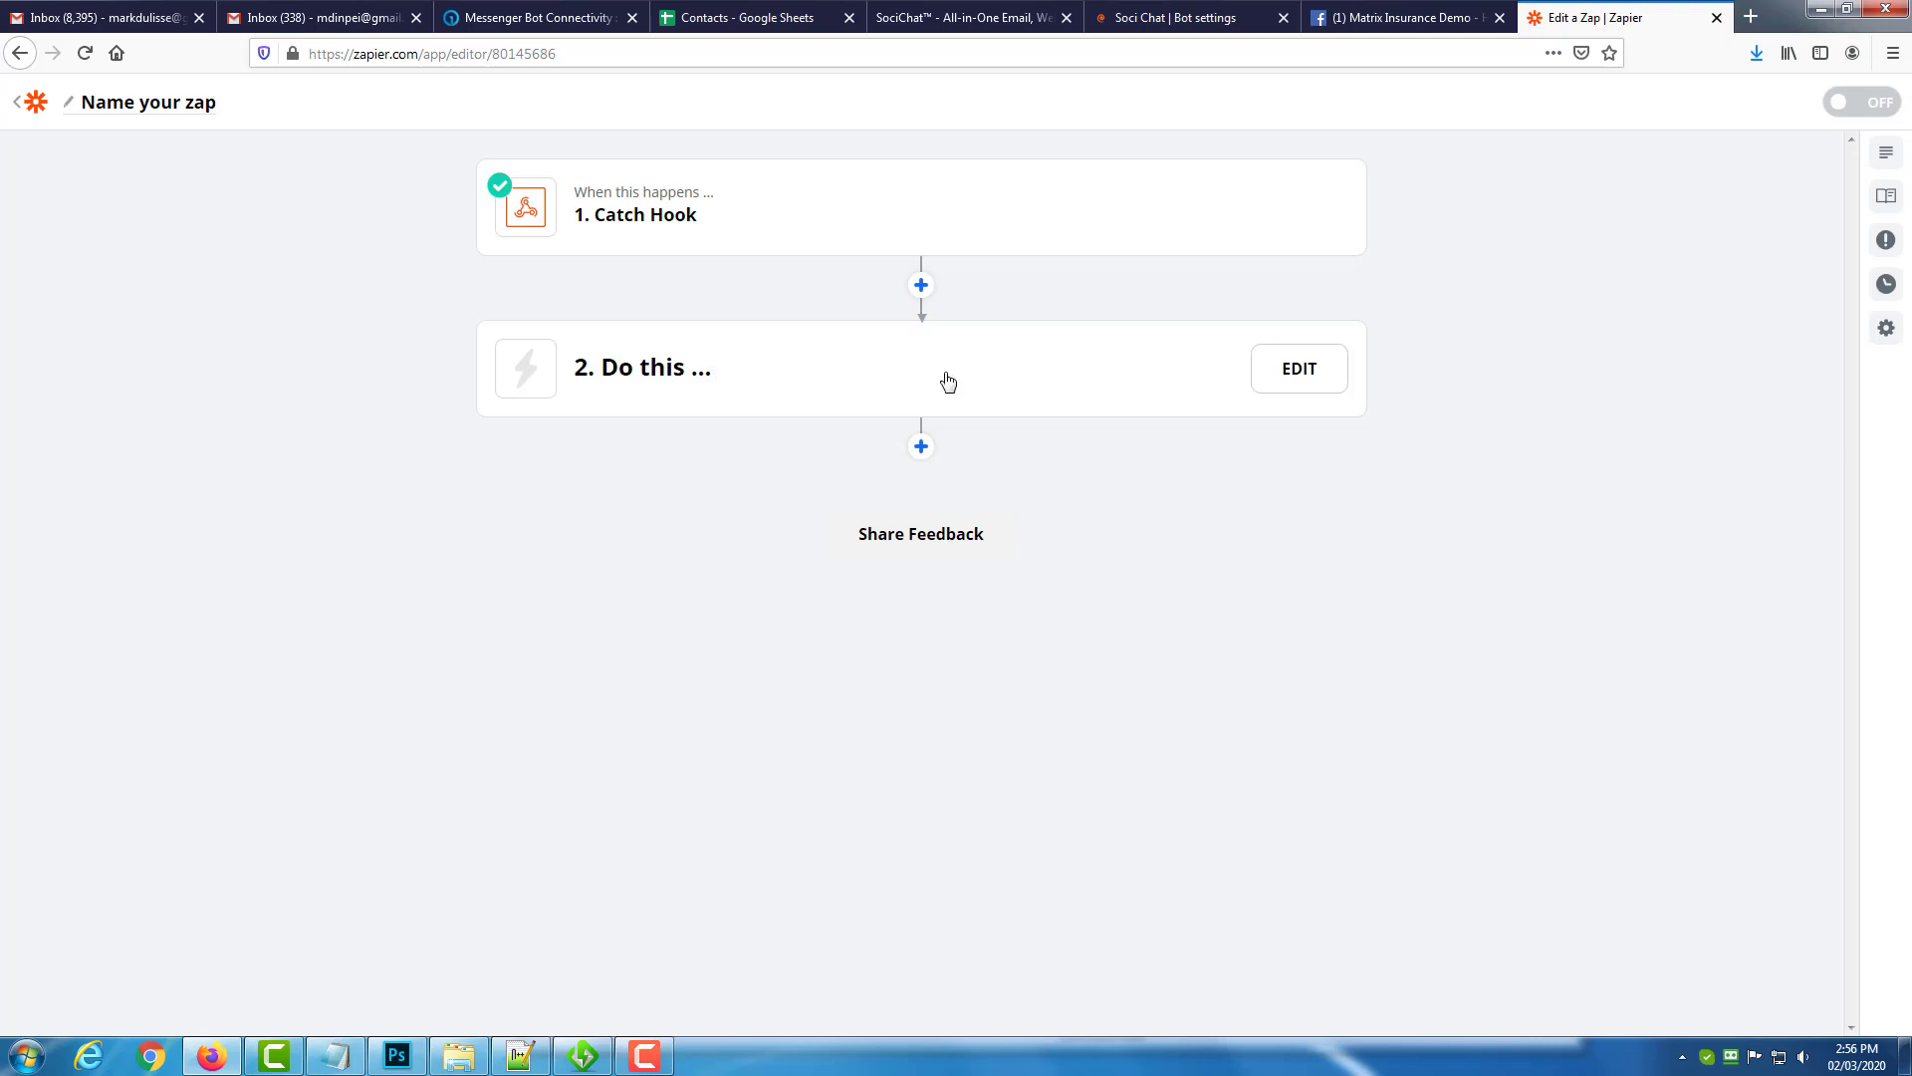
# Search for "sheets" to choose Google Sheets as the app for the zap's second step, and open its action event choices.
pyautogui.click(993, 382)
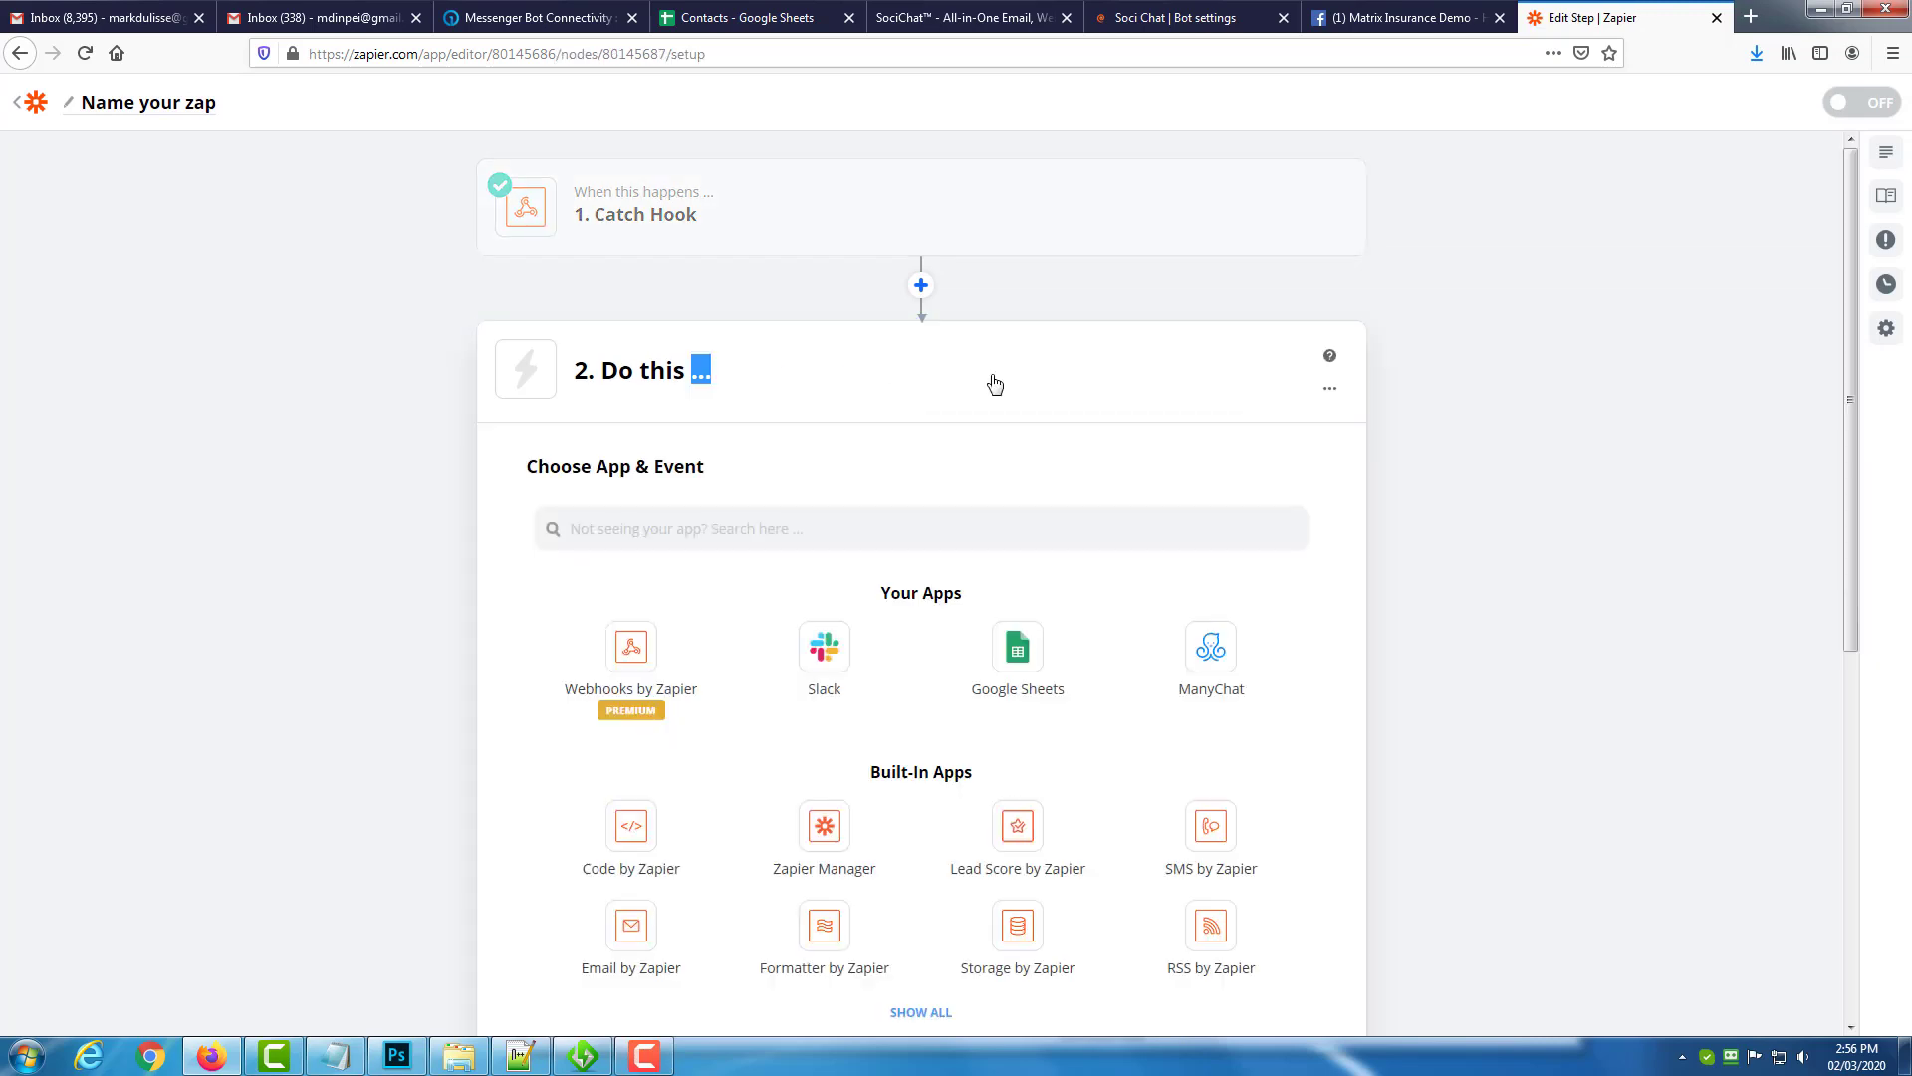
pyautogui.click(817, 541)
pyautogui.write('sheets')
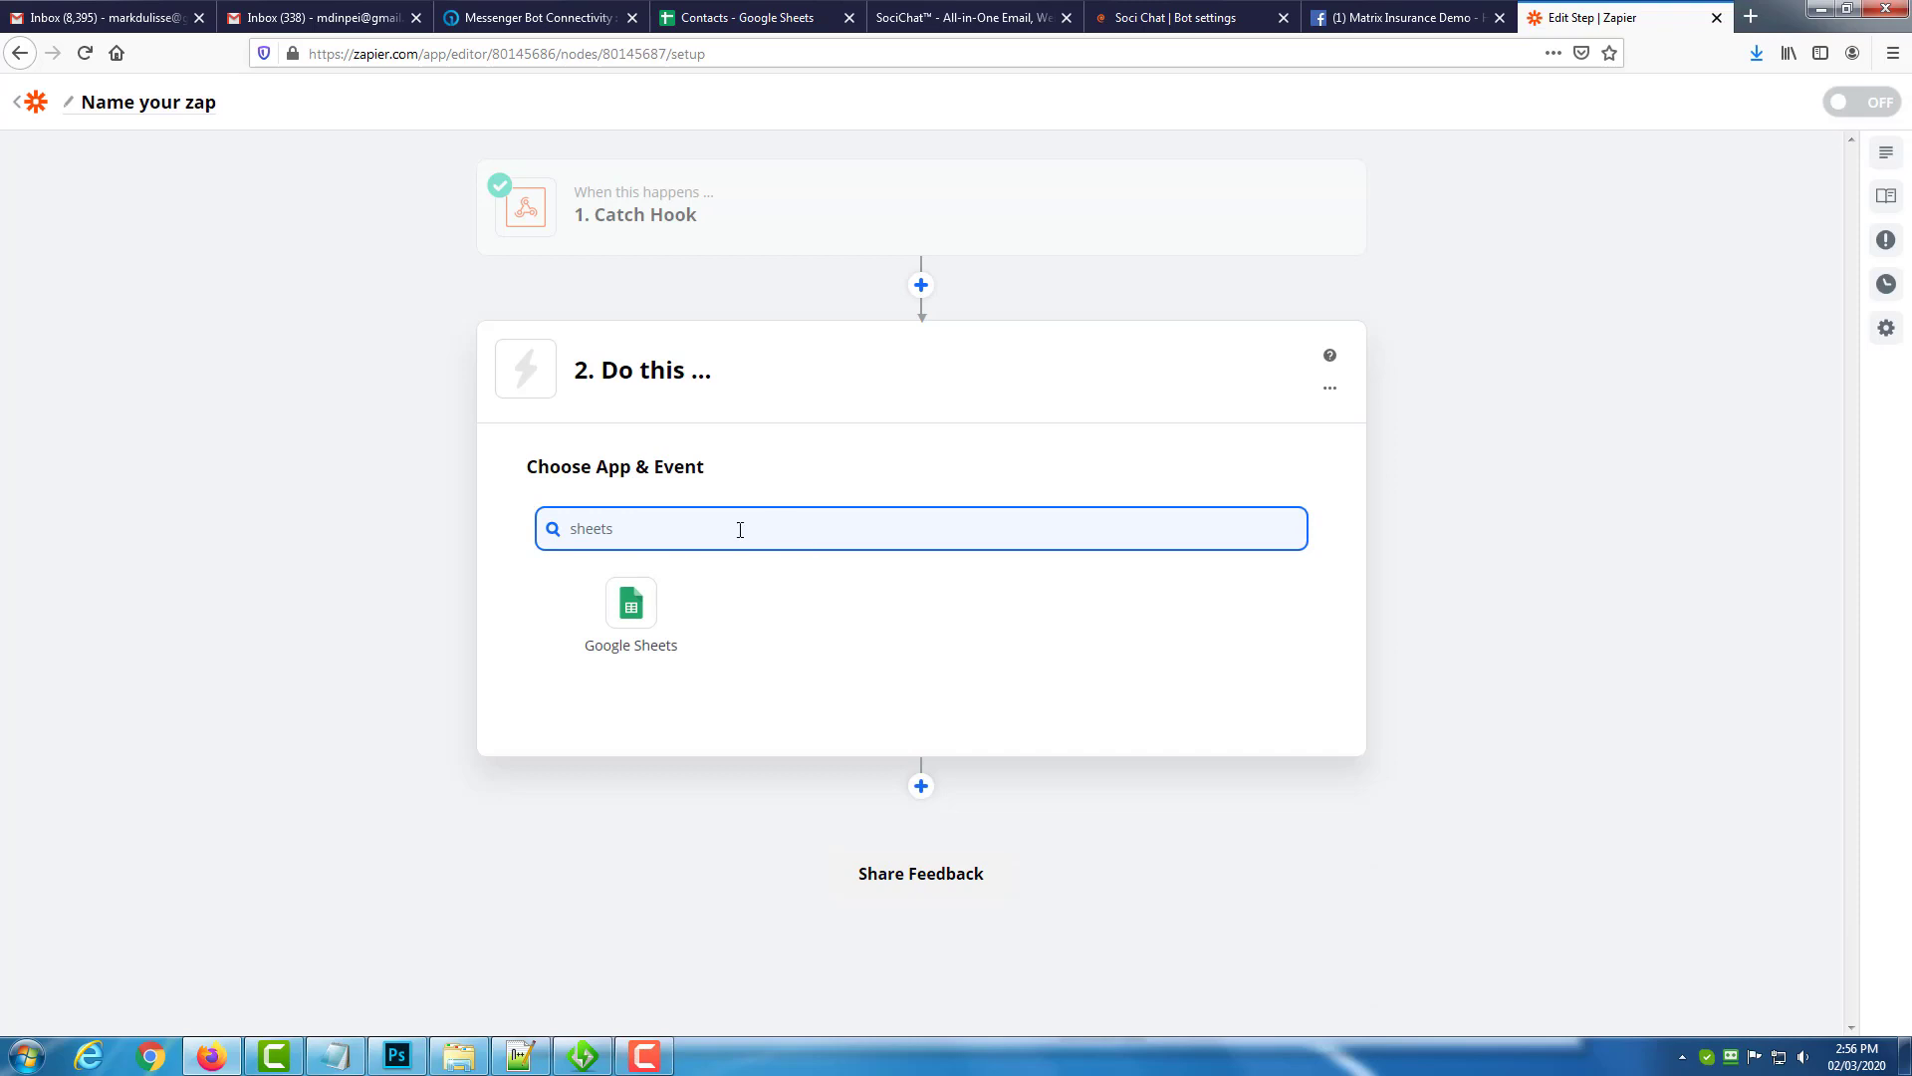
pyautogui.click(637, 603)
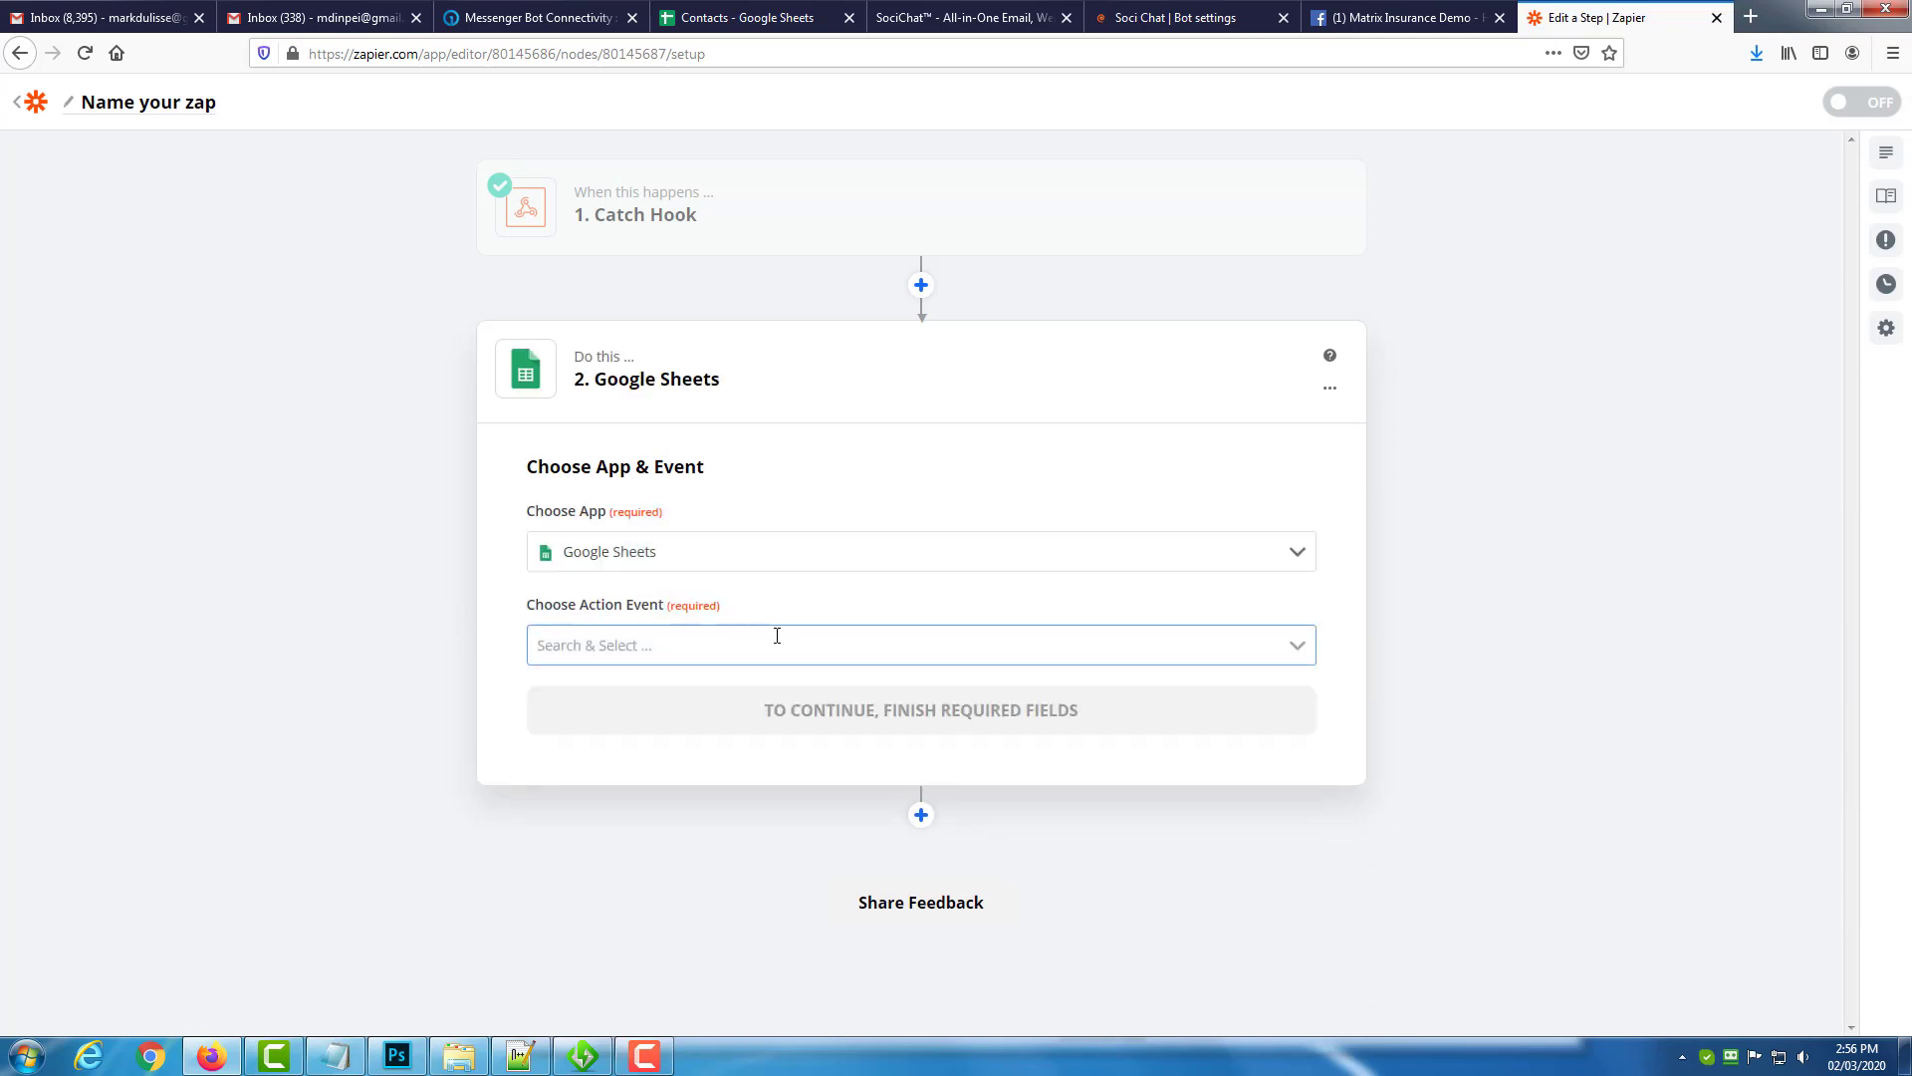
pyautogui.click(777, 635)
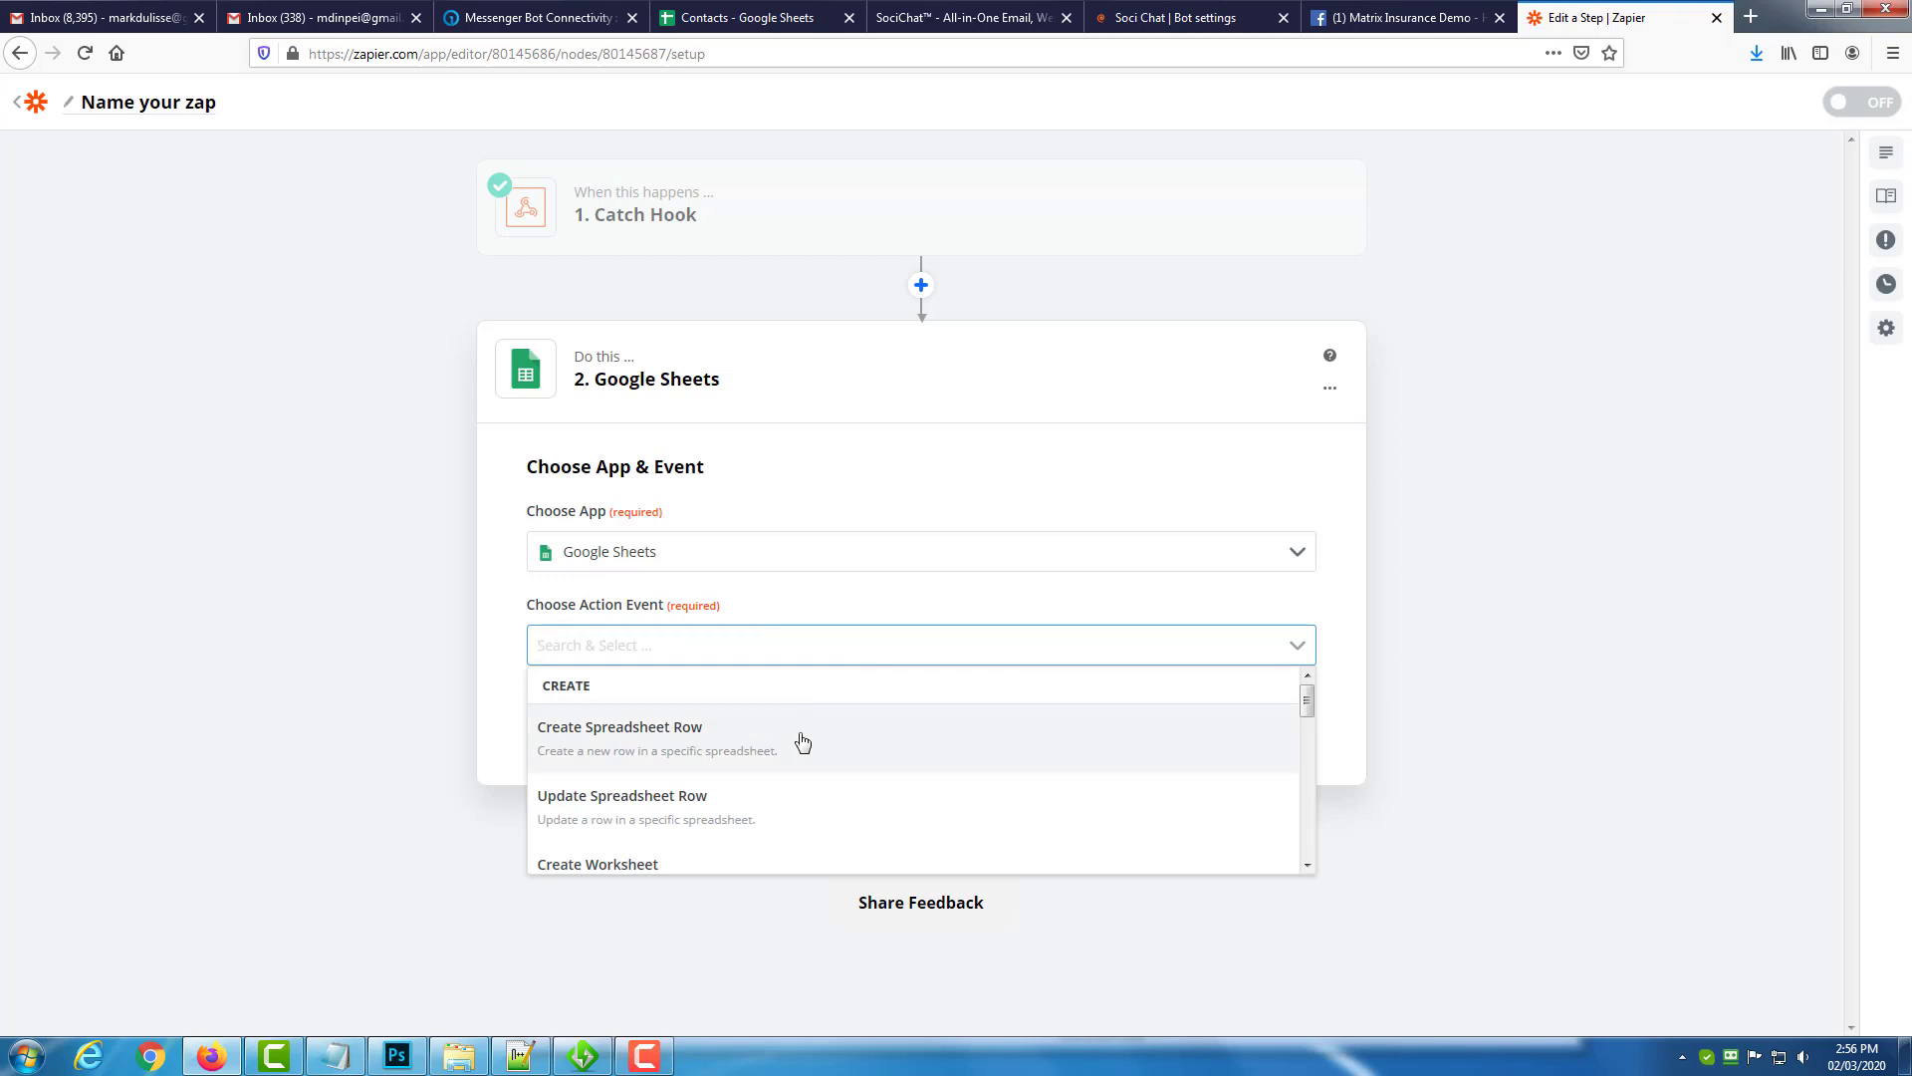
# Switch to the Contacts spreadsheet and enter the headers "First name" in A1 and "Last name" in B1.
pyautogui.click(747, 18)
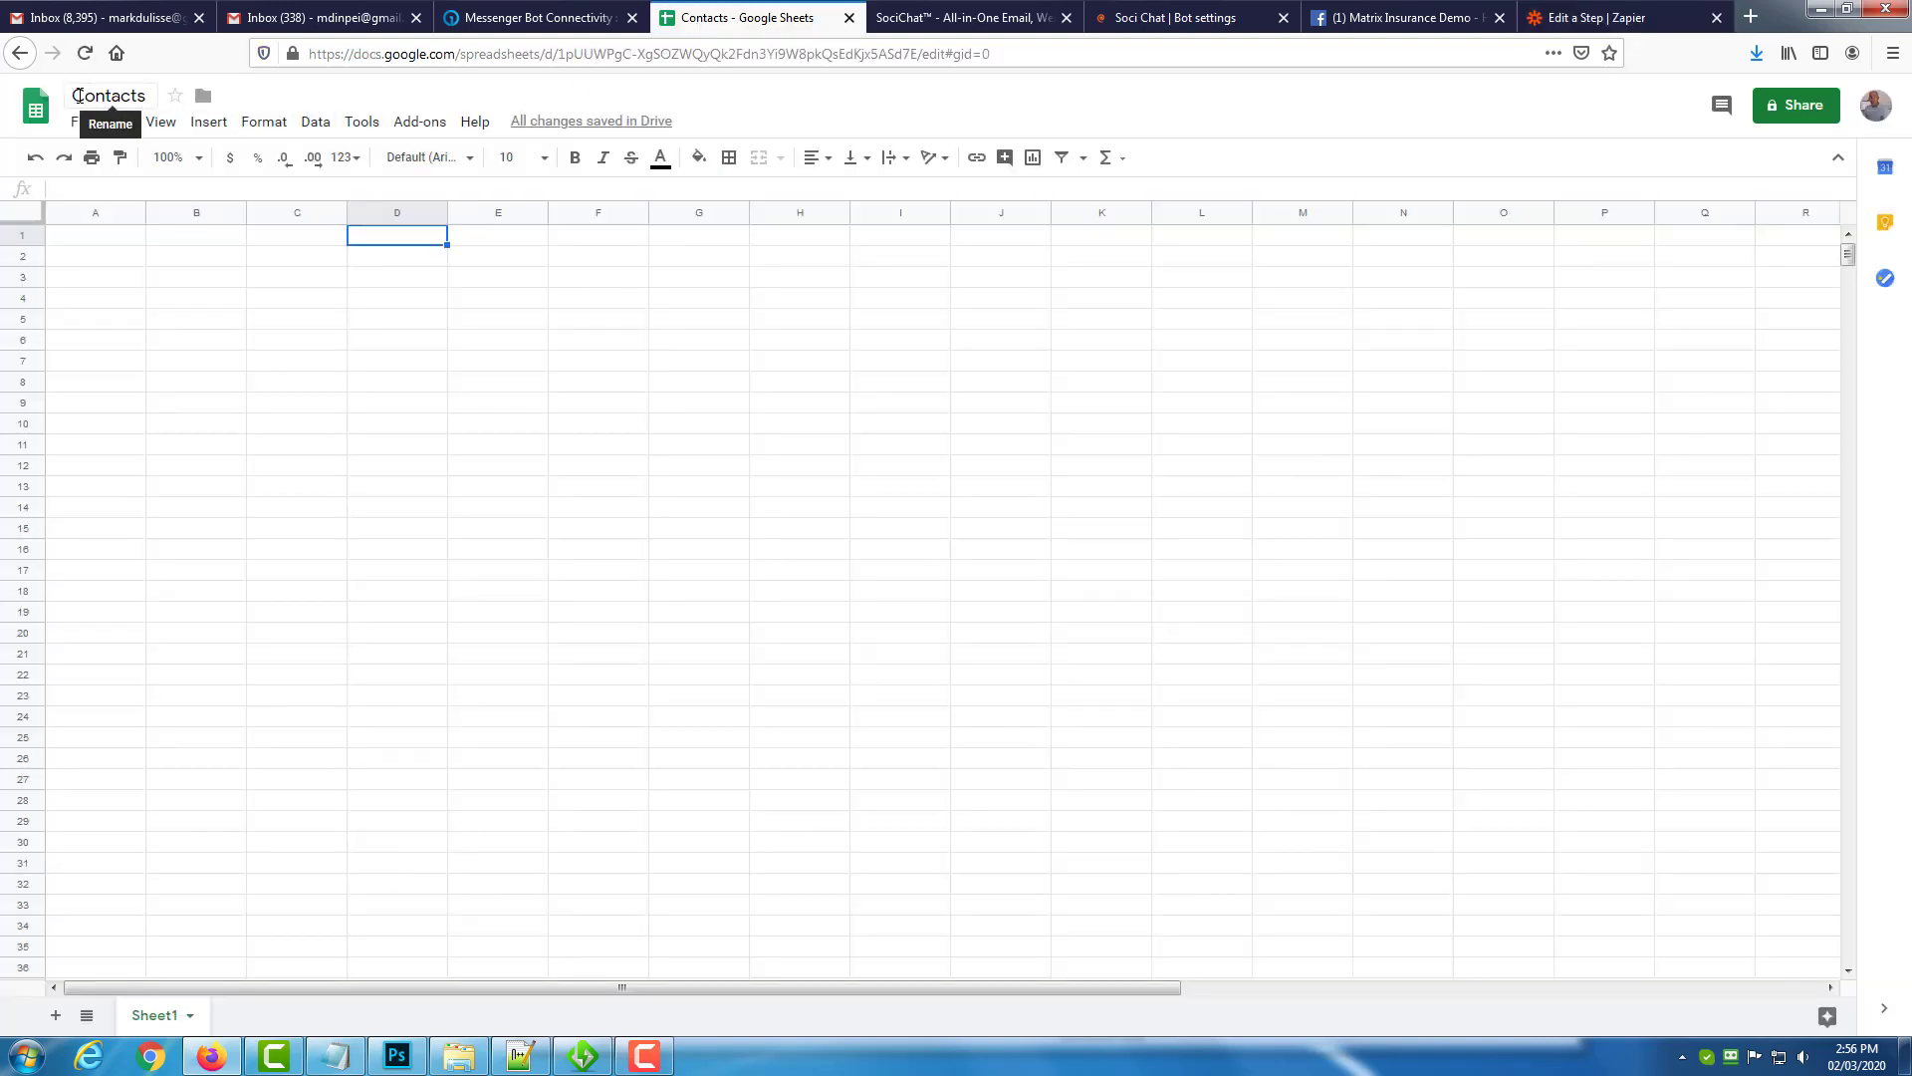
pyautogui.click(81, 239)
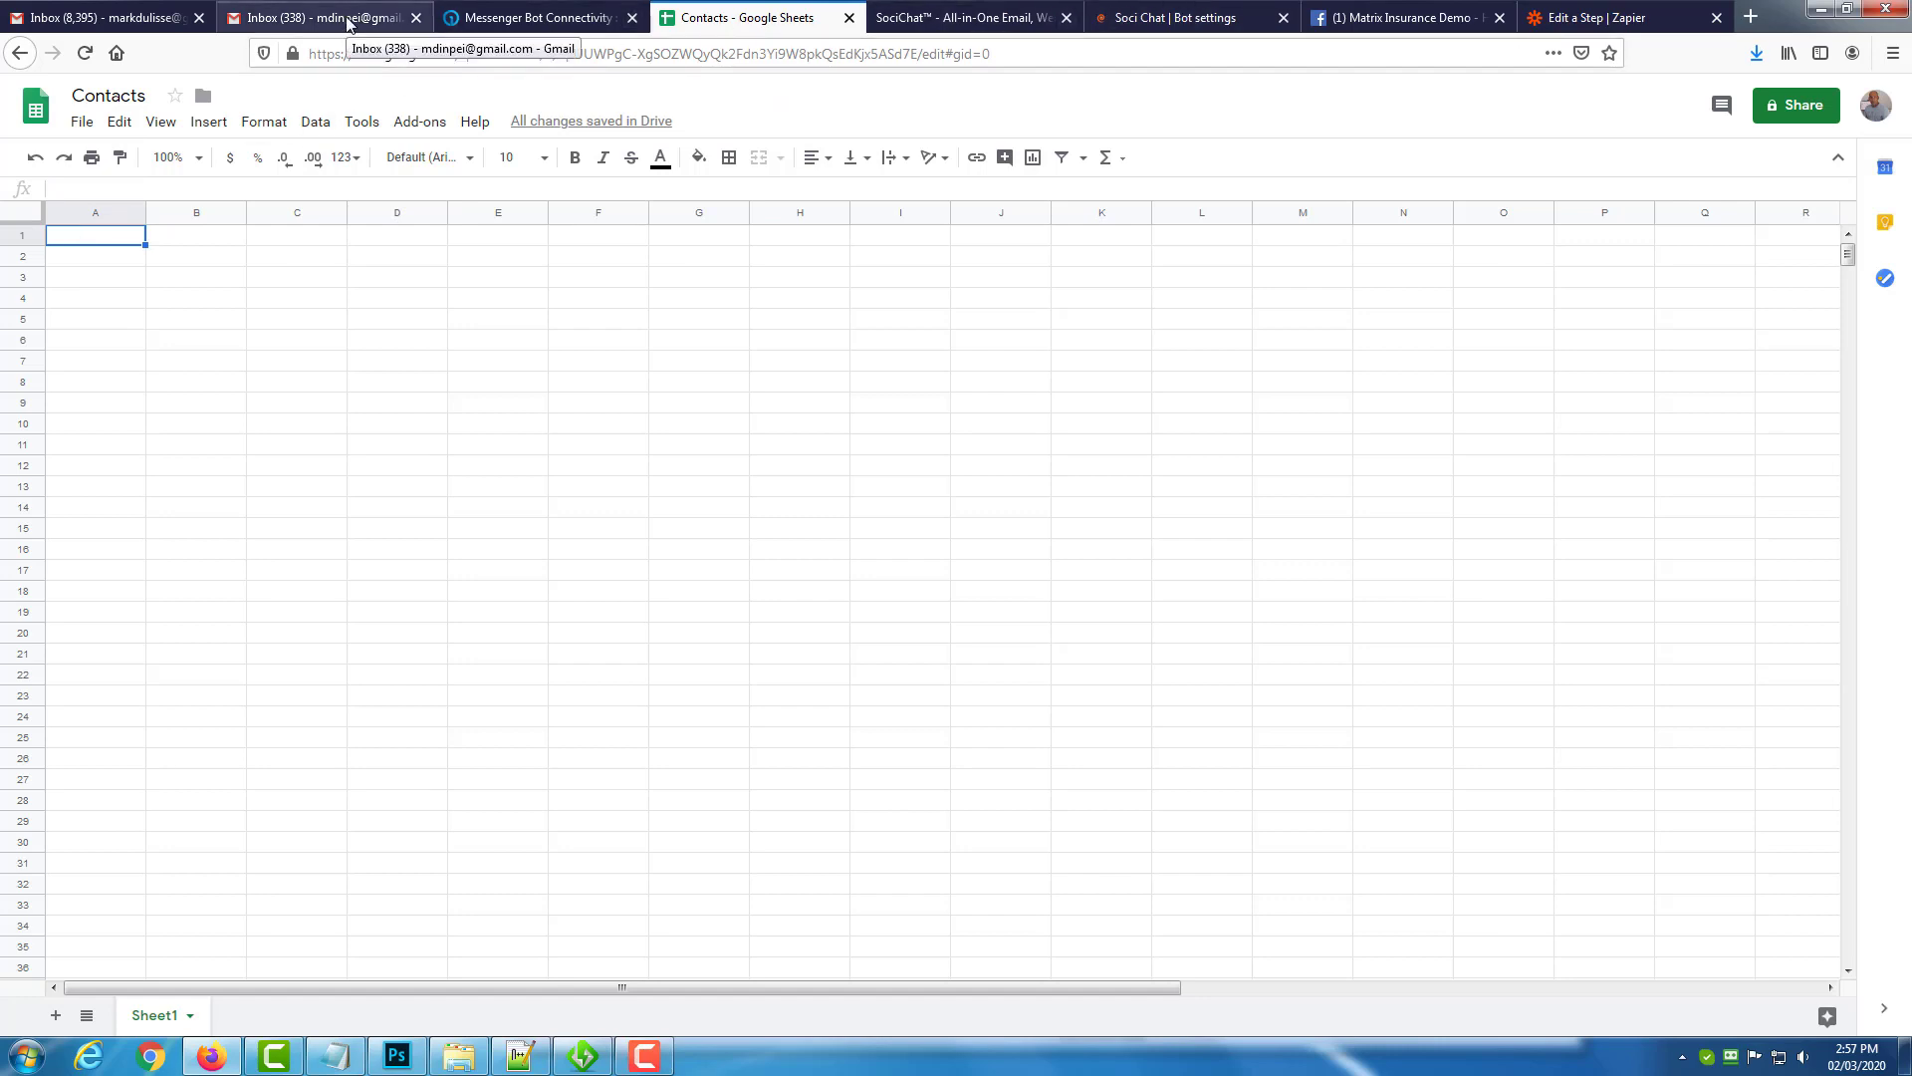
pyautogui.click(1200, 30)
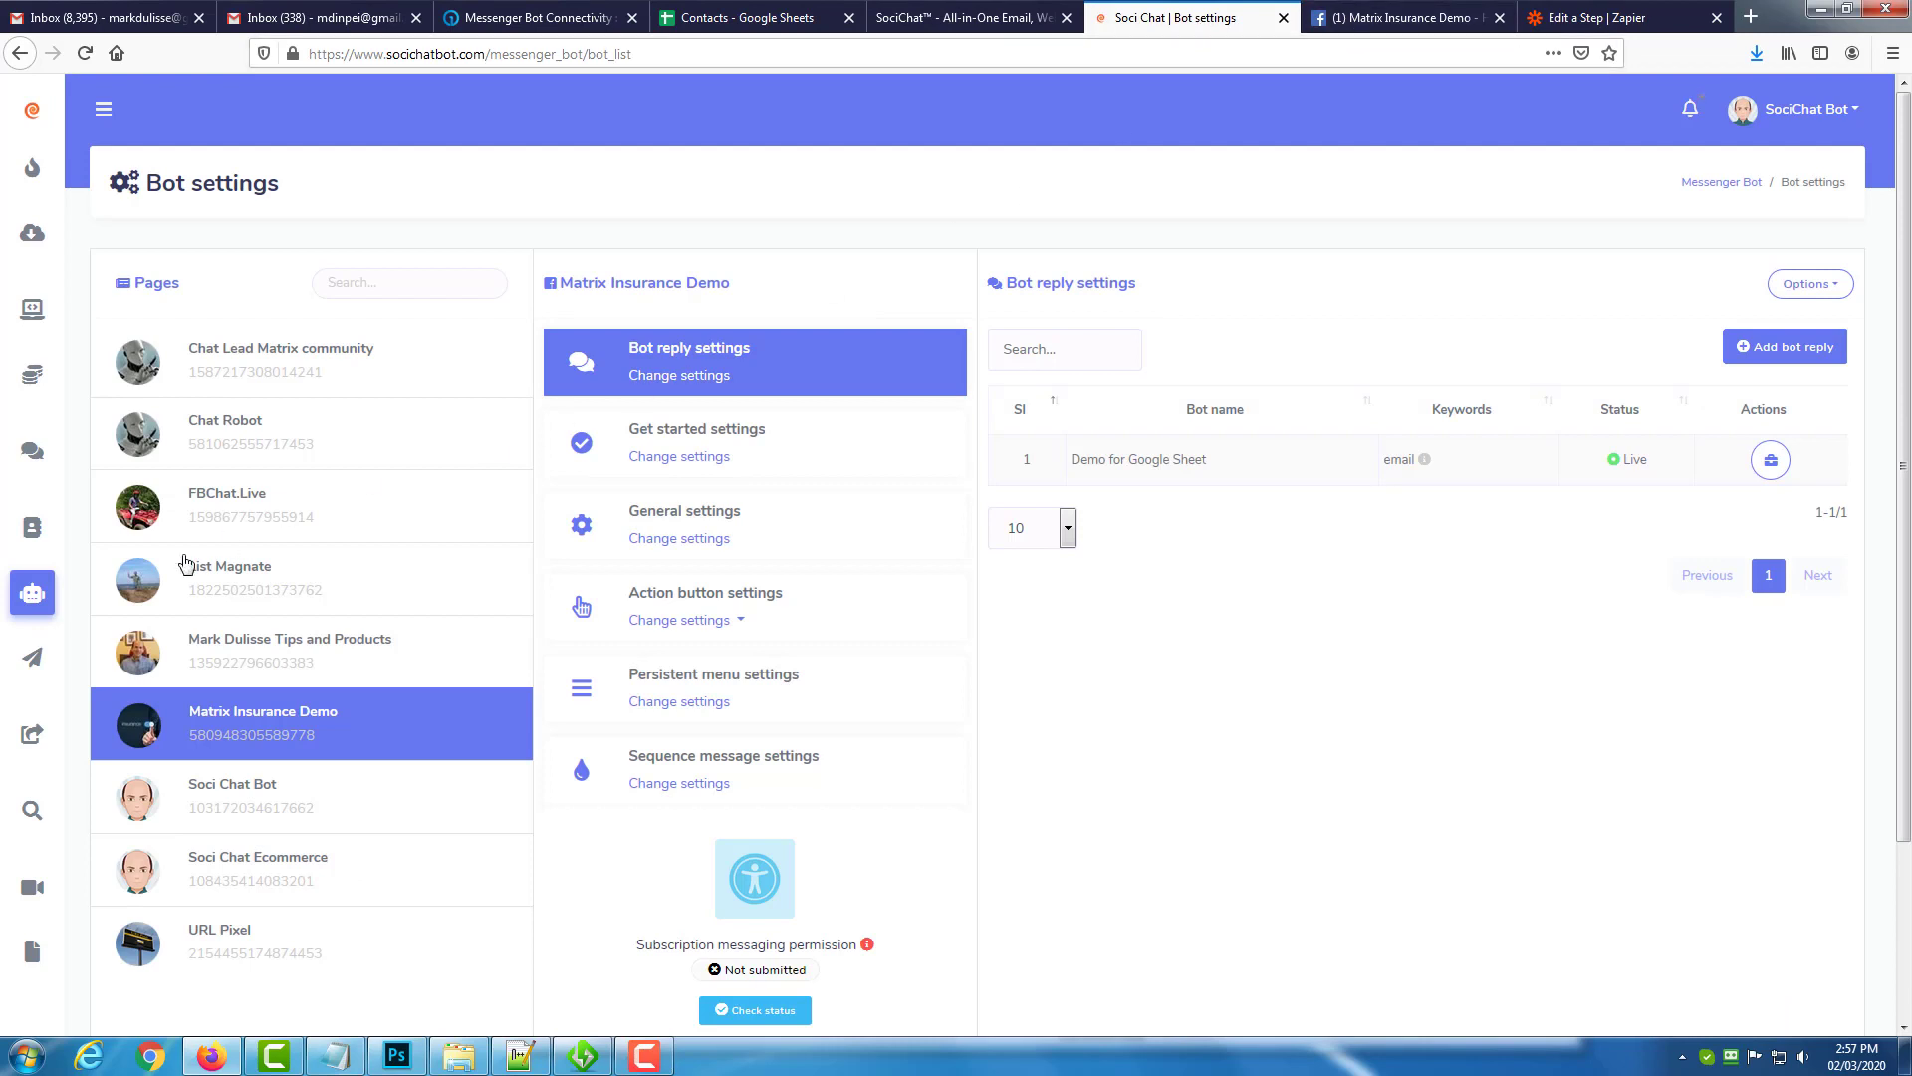
pyautogui.click(727, 20)
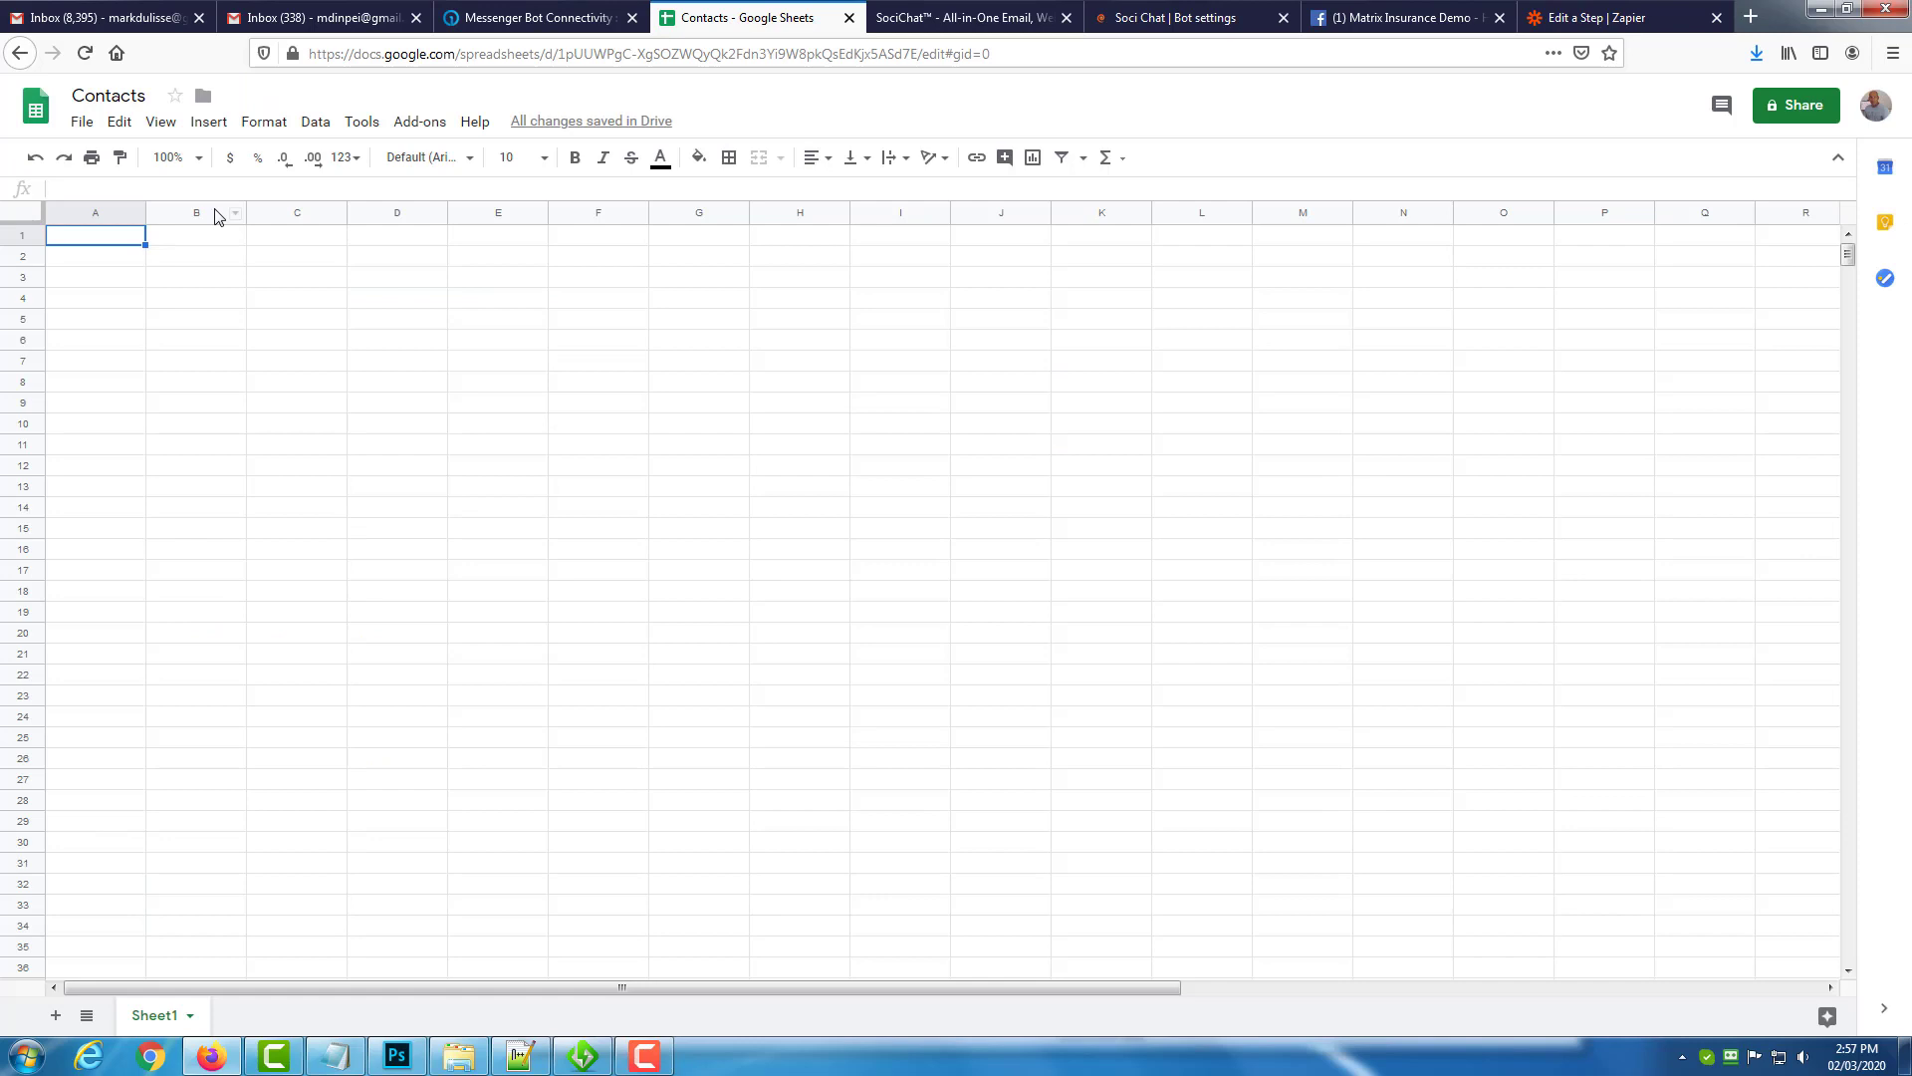
pyautogui.write('First name')
pyautogui.press('Tab')
pyautogui.write('Land')
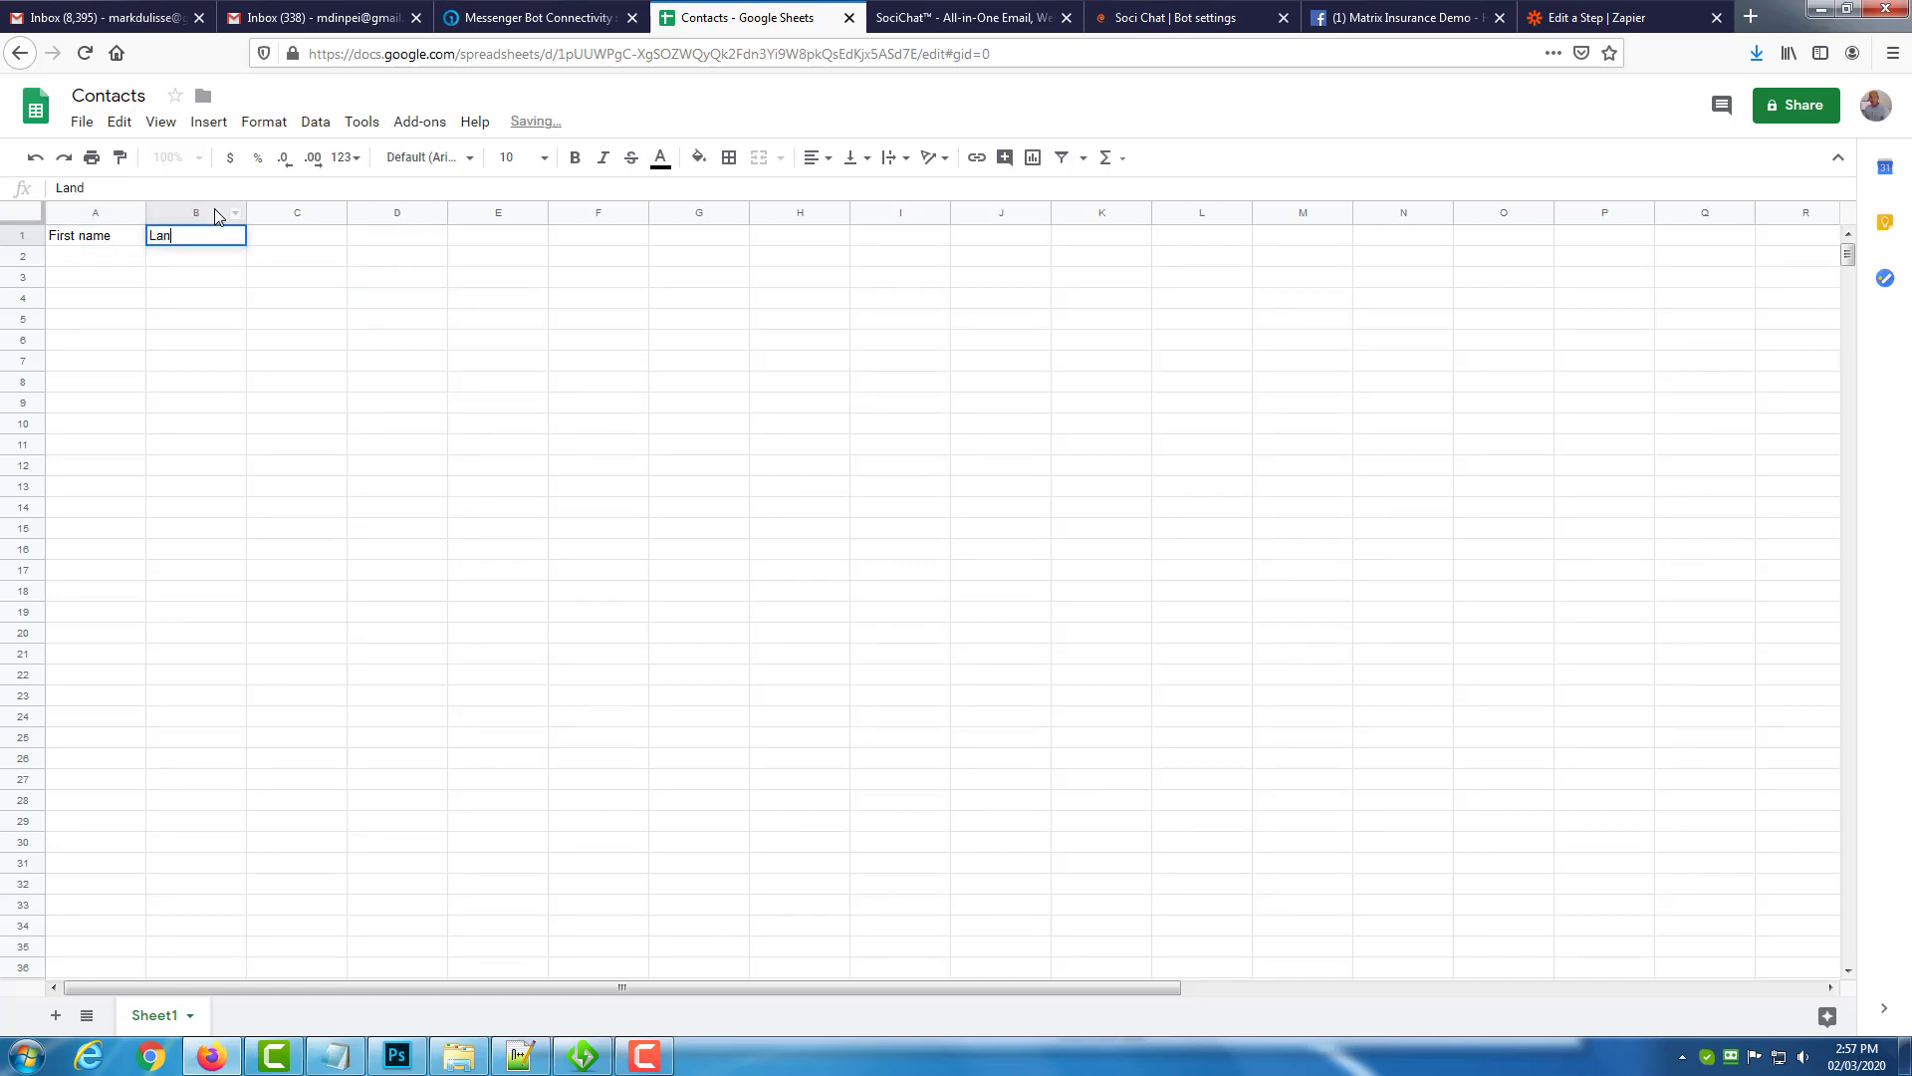
pyautogui.write('st name')
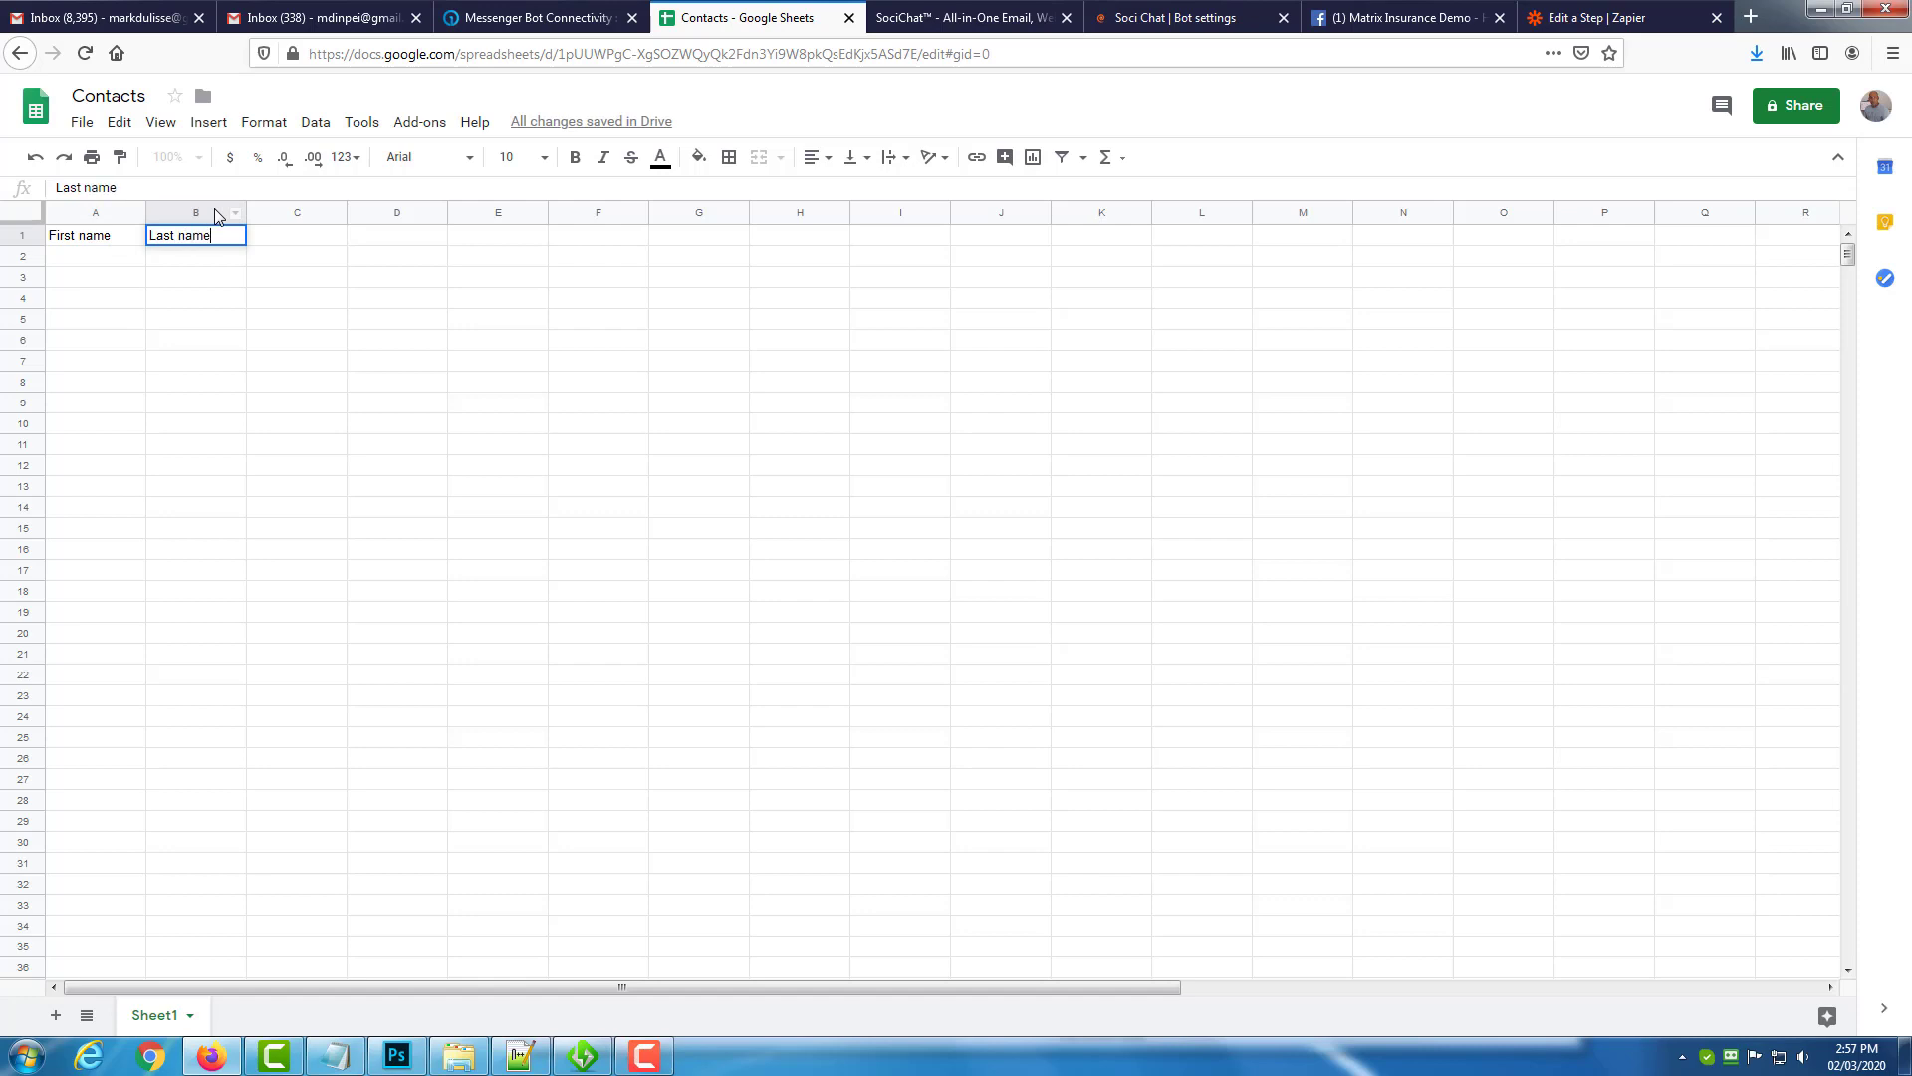
pyautogui.press('Tab')
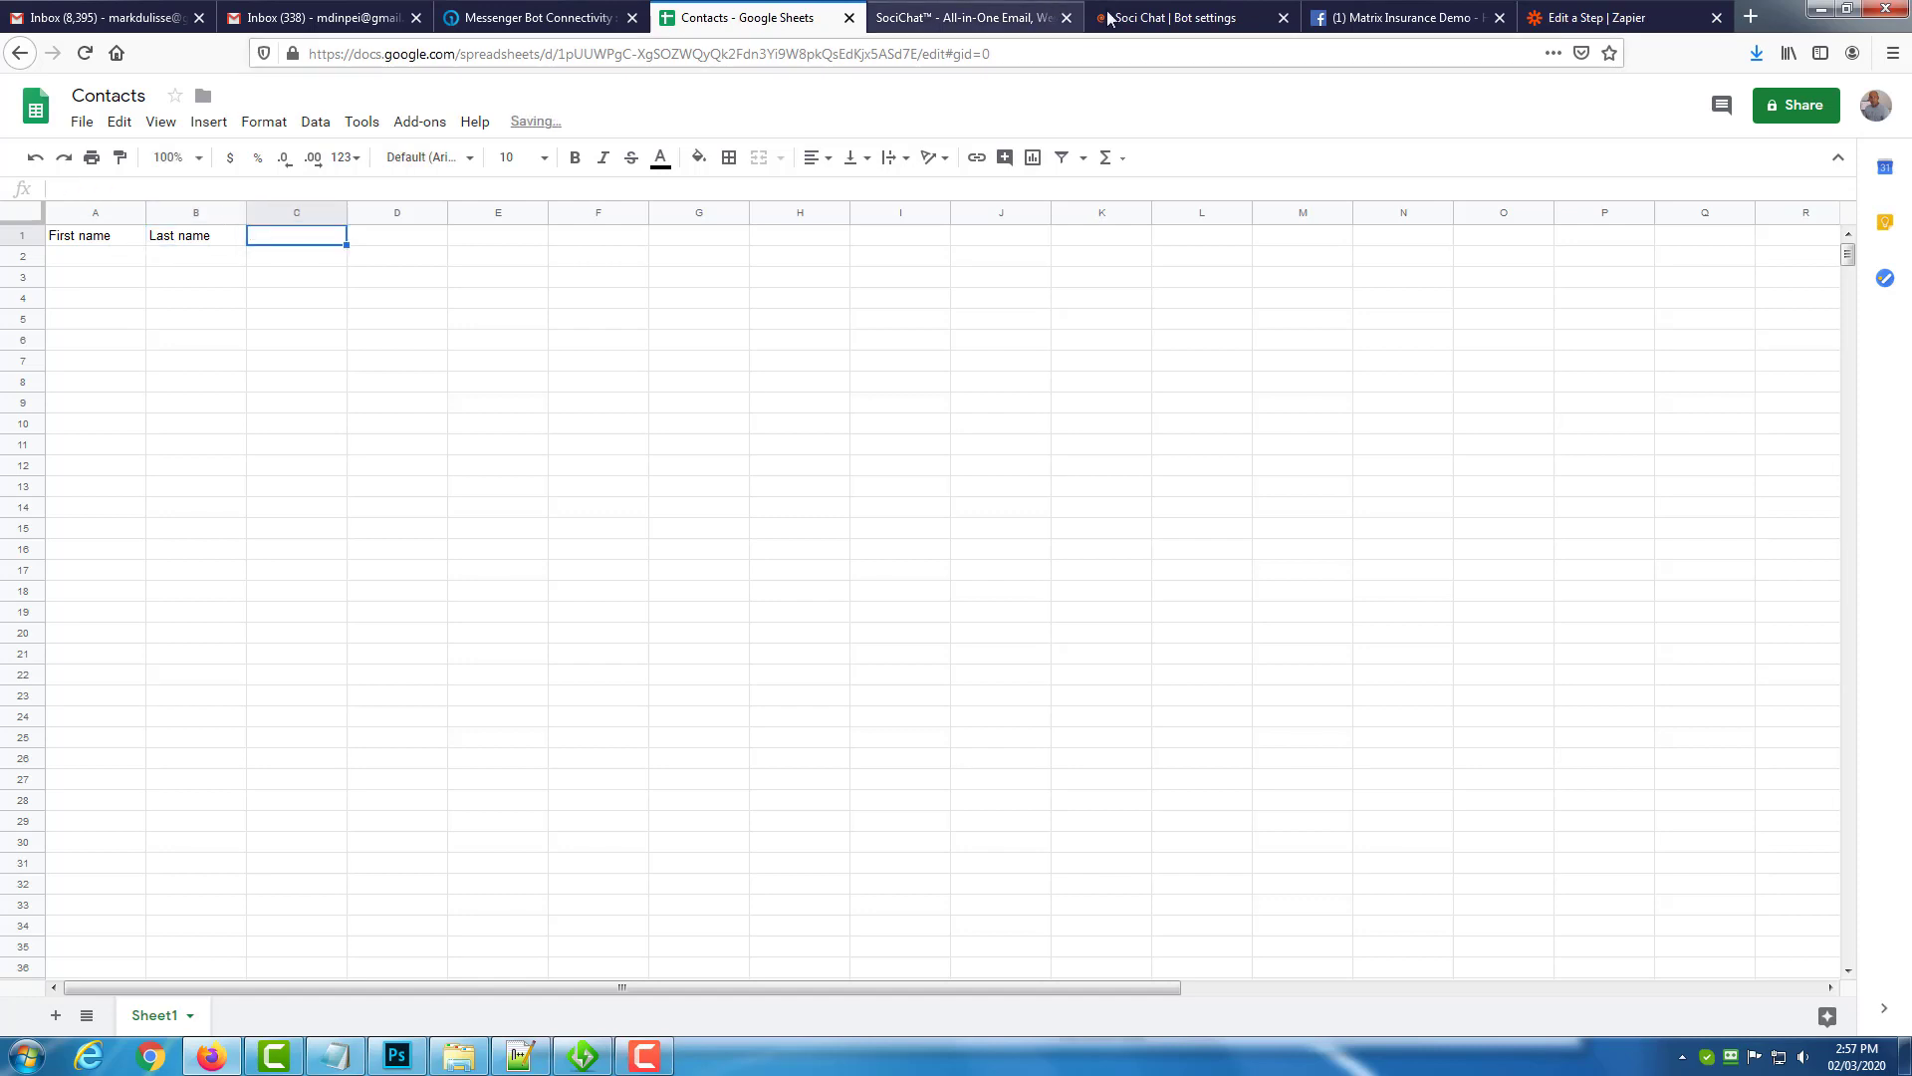
# In Soci Chat Bot's JSON API Connector, open the Google Sheet Contacts report and examine its triggers and the fields in its post data.
pyautogui.click(1141, 18)
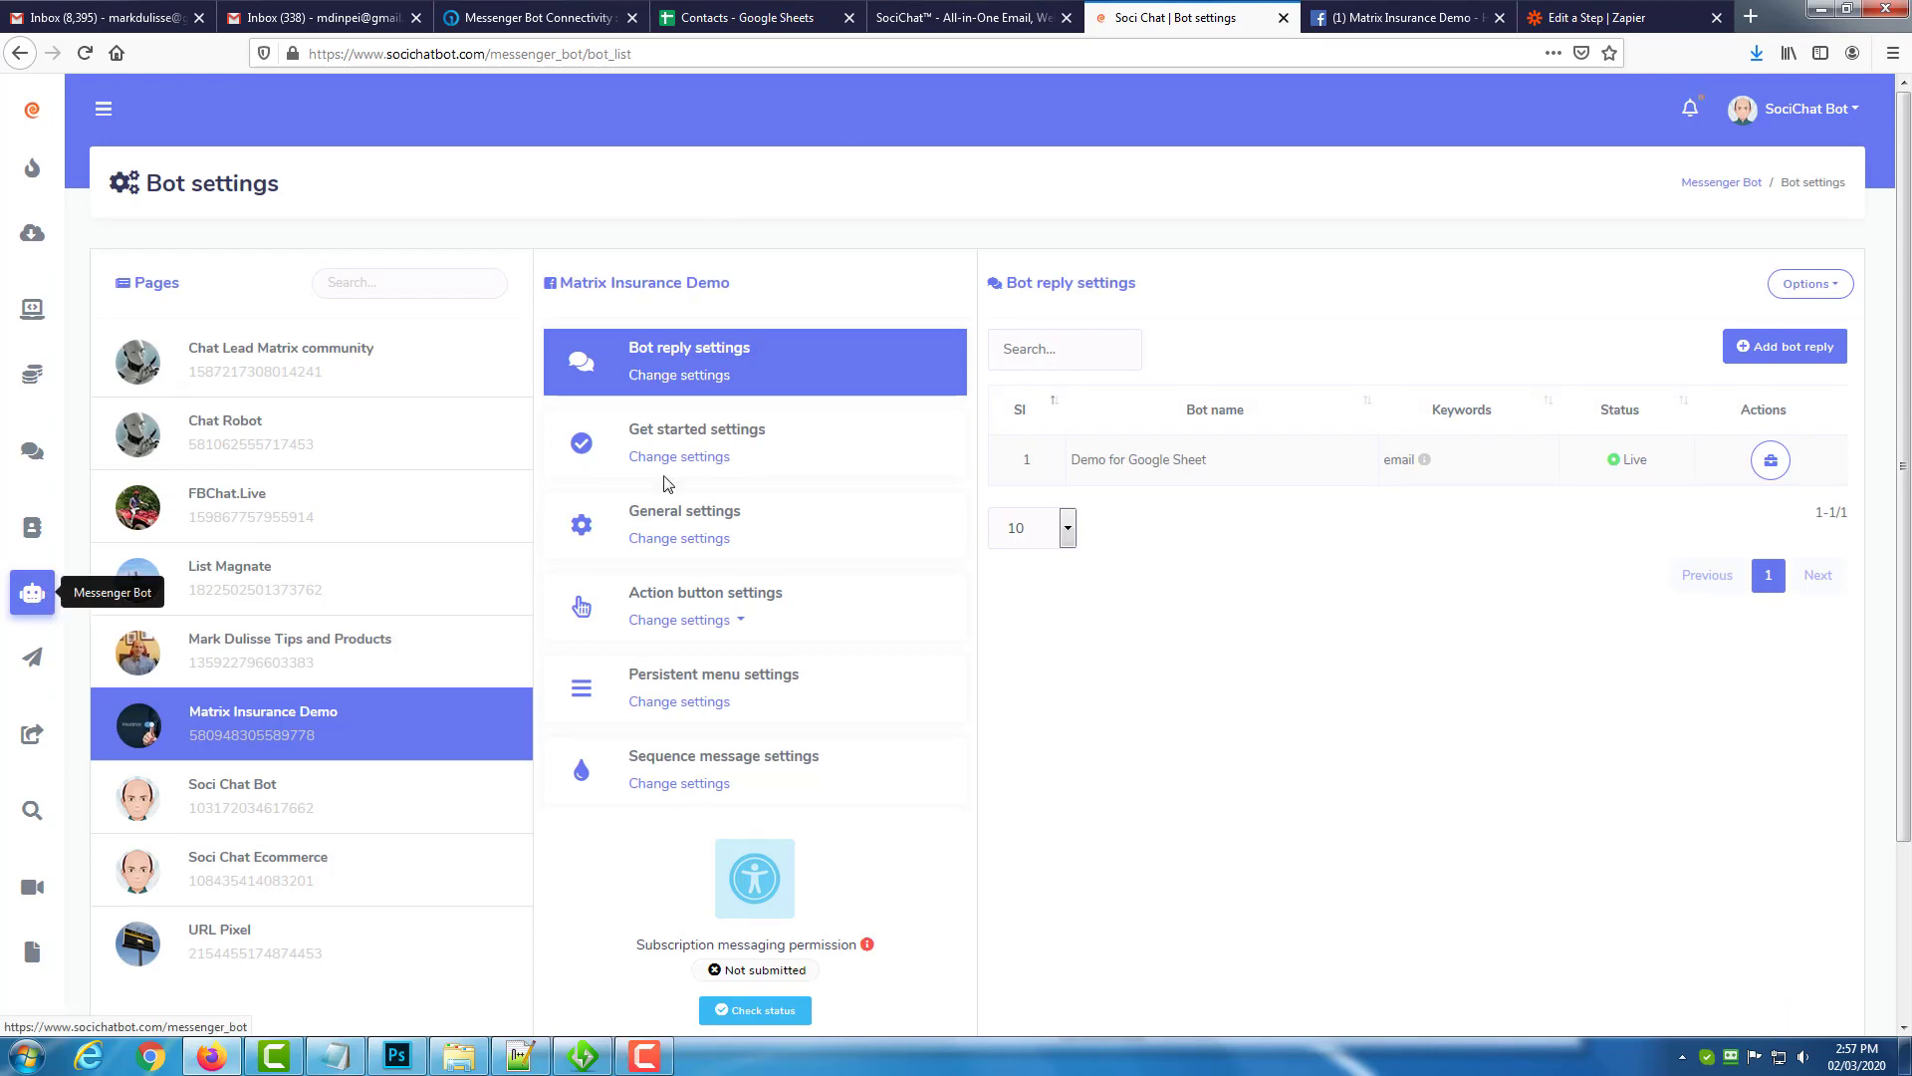
pyautogui.click(1730, 185)
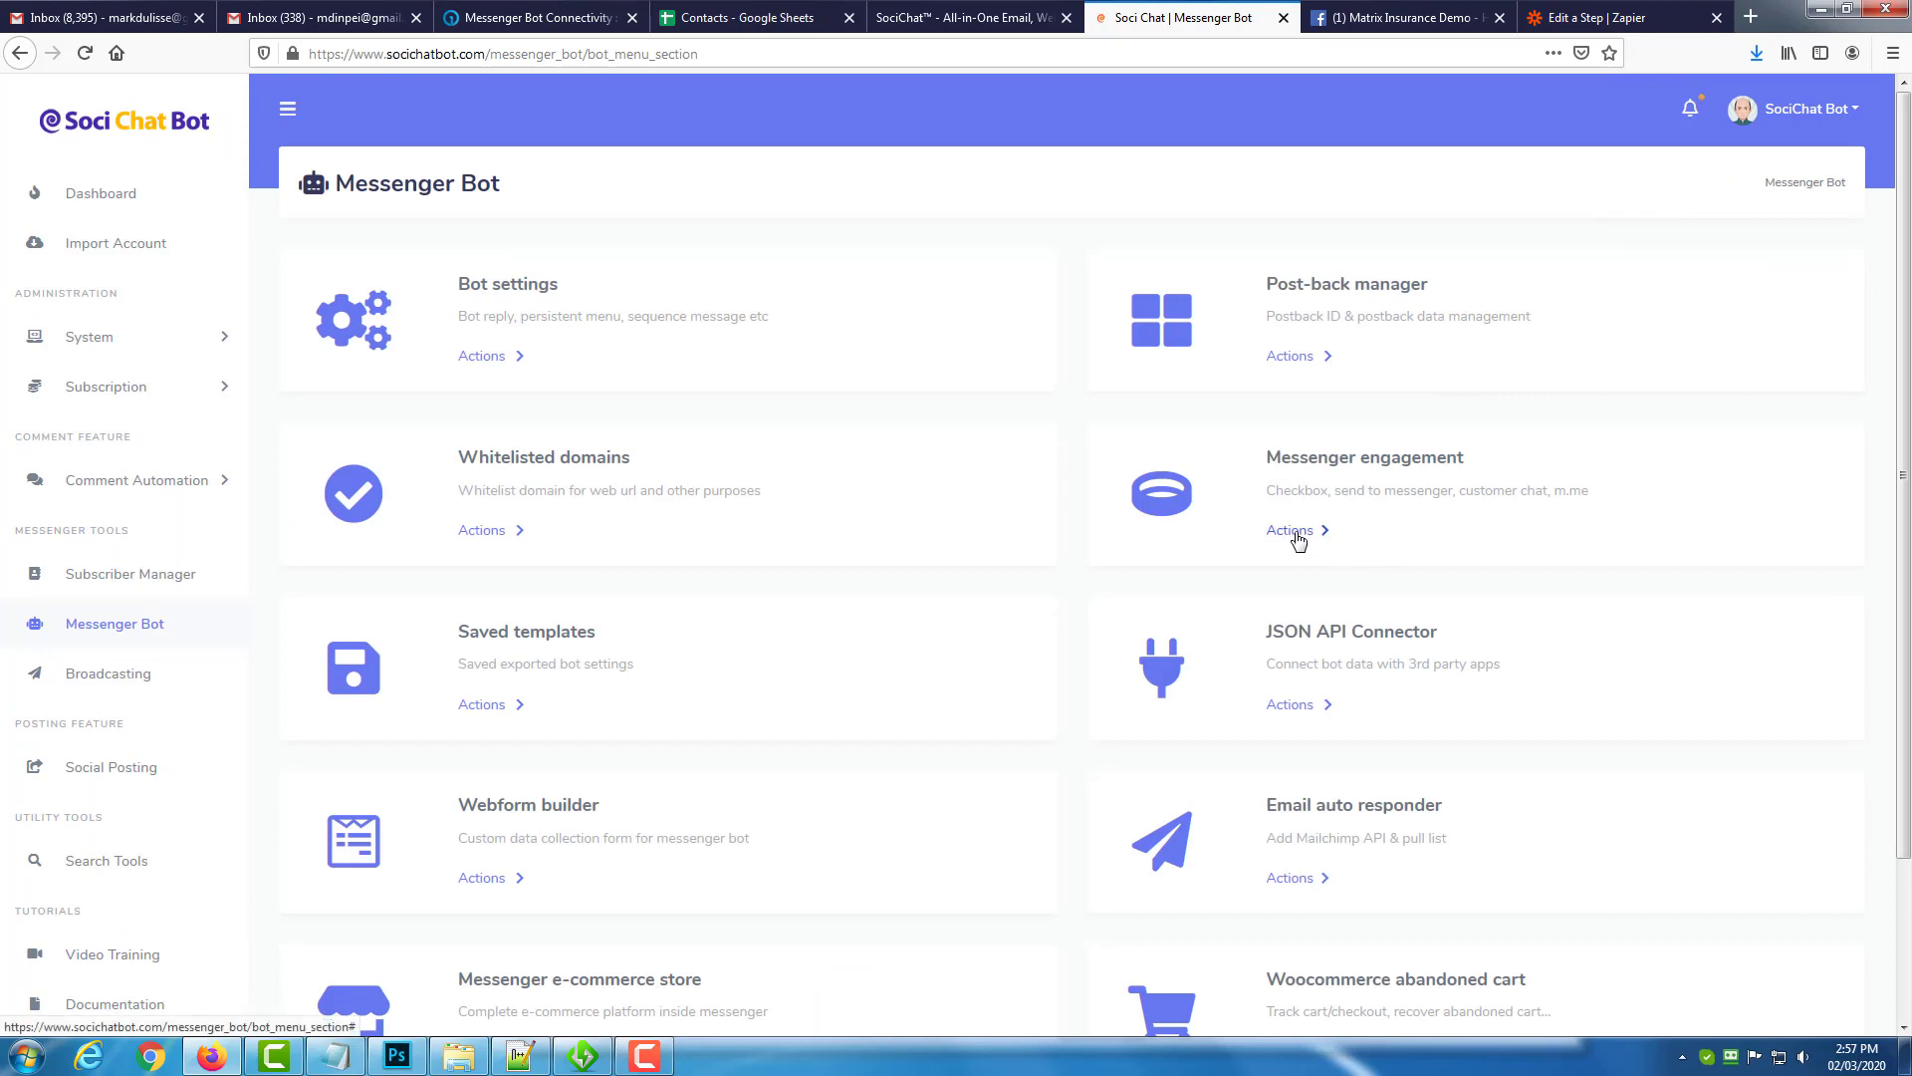
pyautogui.click(1298, 707)
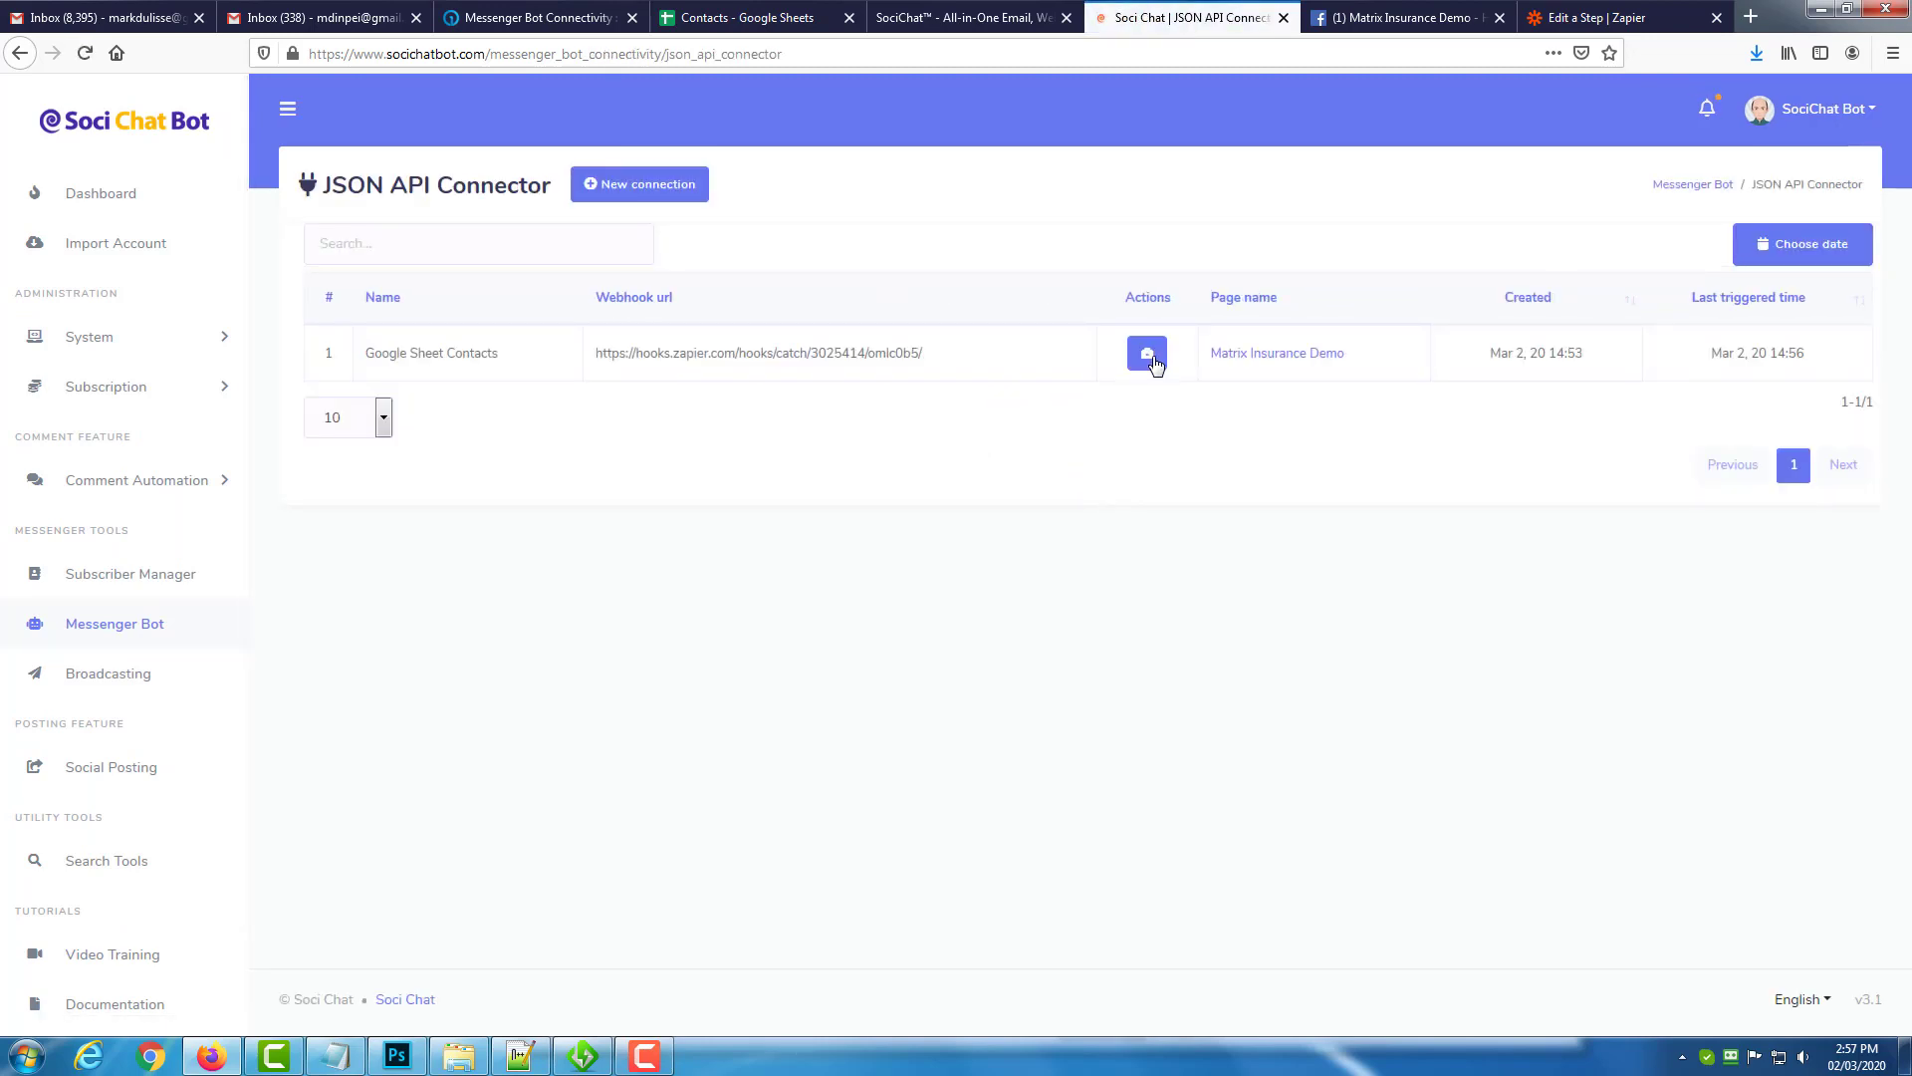
pyautogui.click(1151, 359)
pyautogui.click(1206, 354)
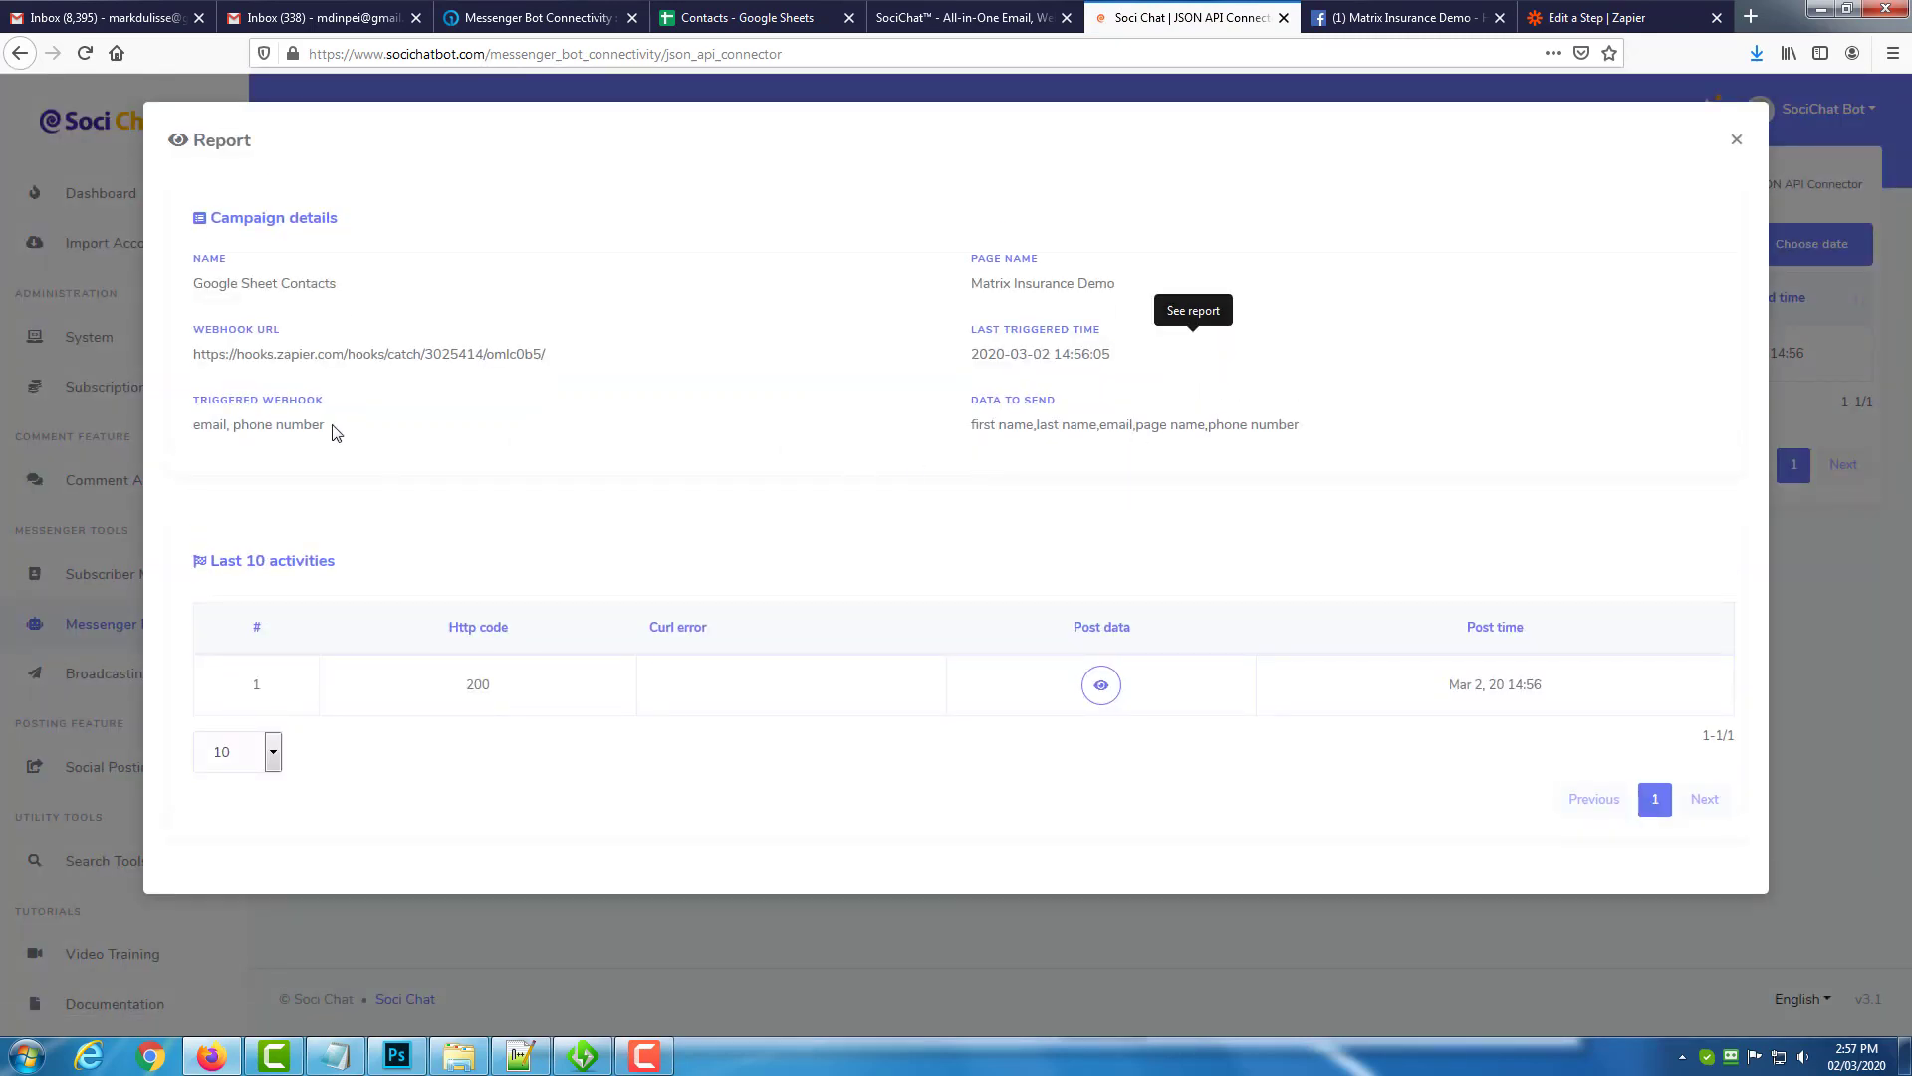
pyautogui.moveTo(335, 432); pyautogui.dragTo(191, 439)
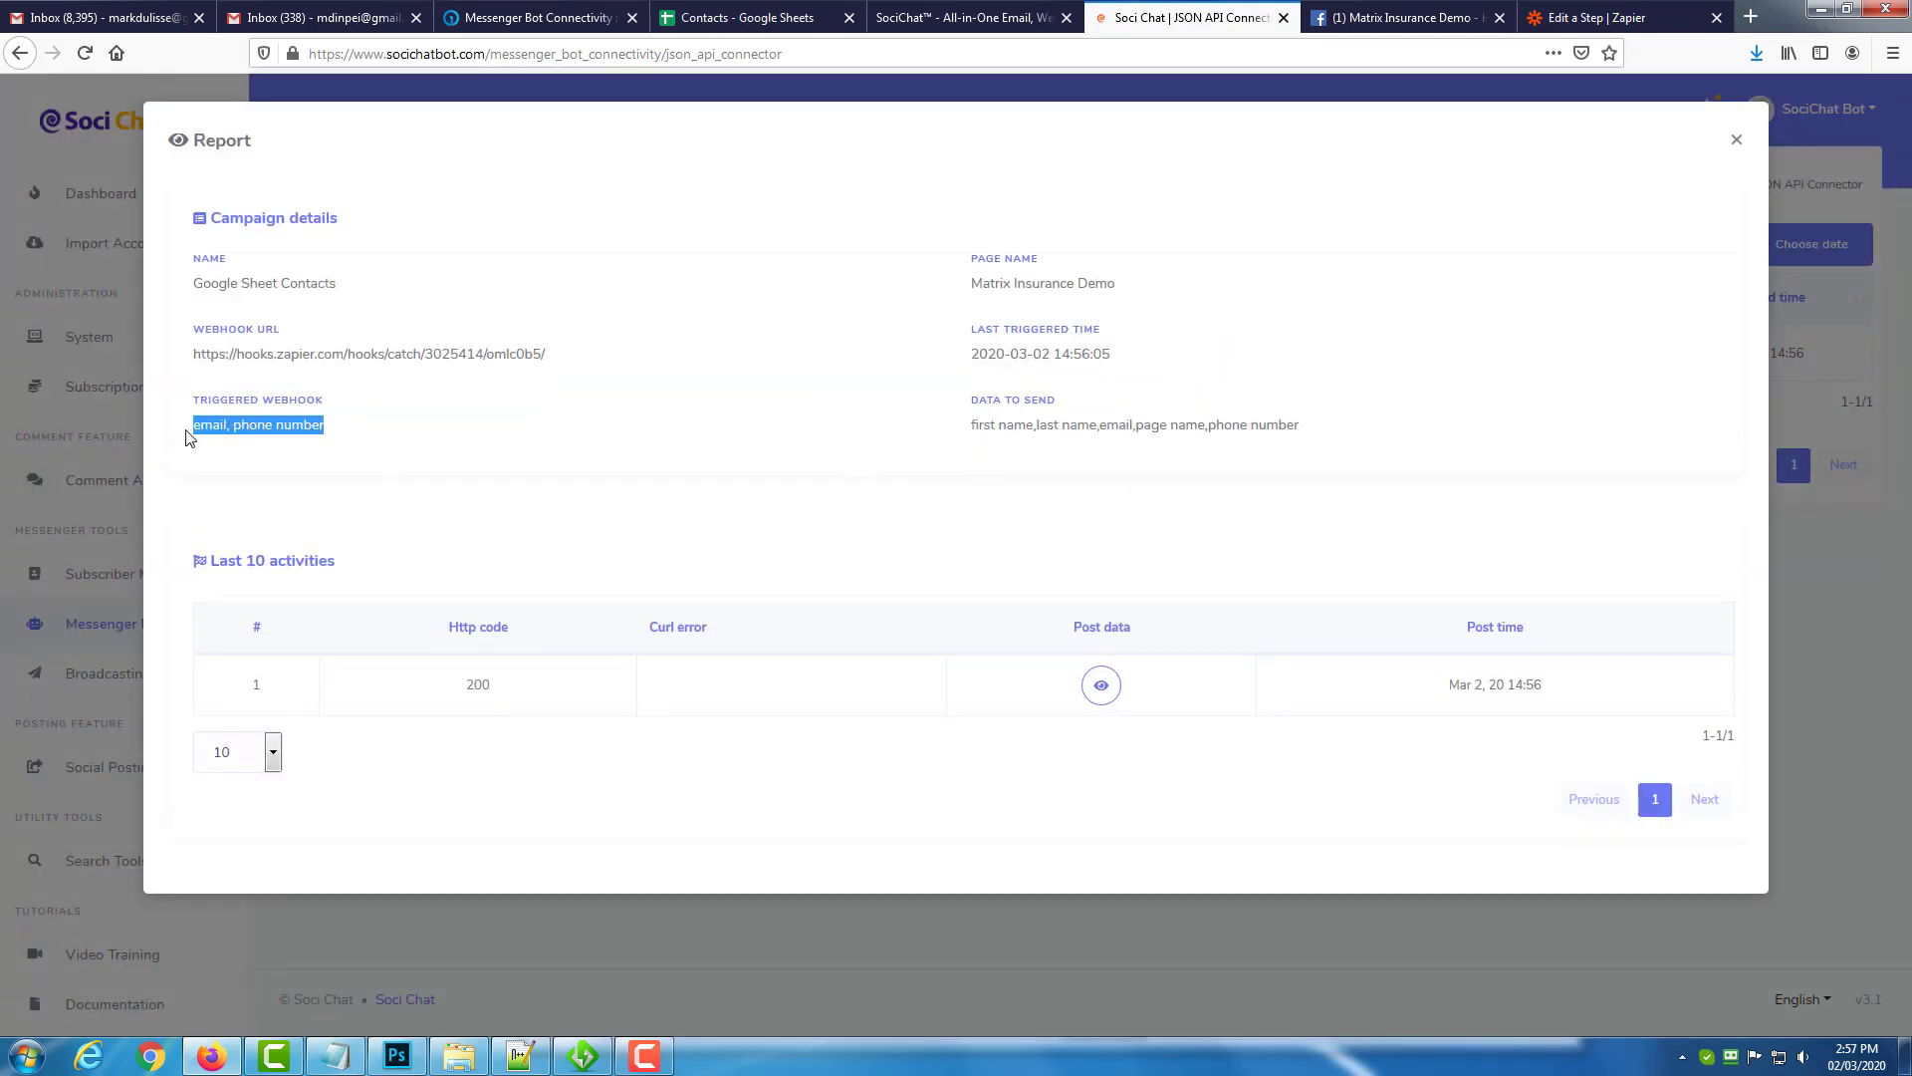
pyautogui.click(232, 426)
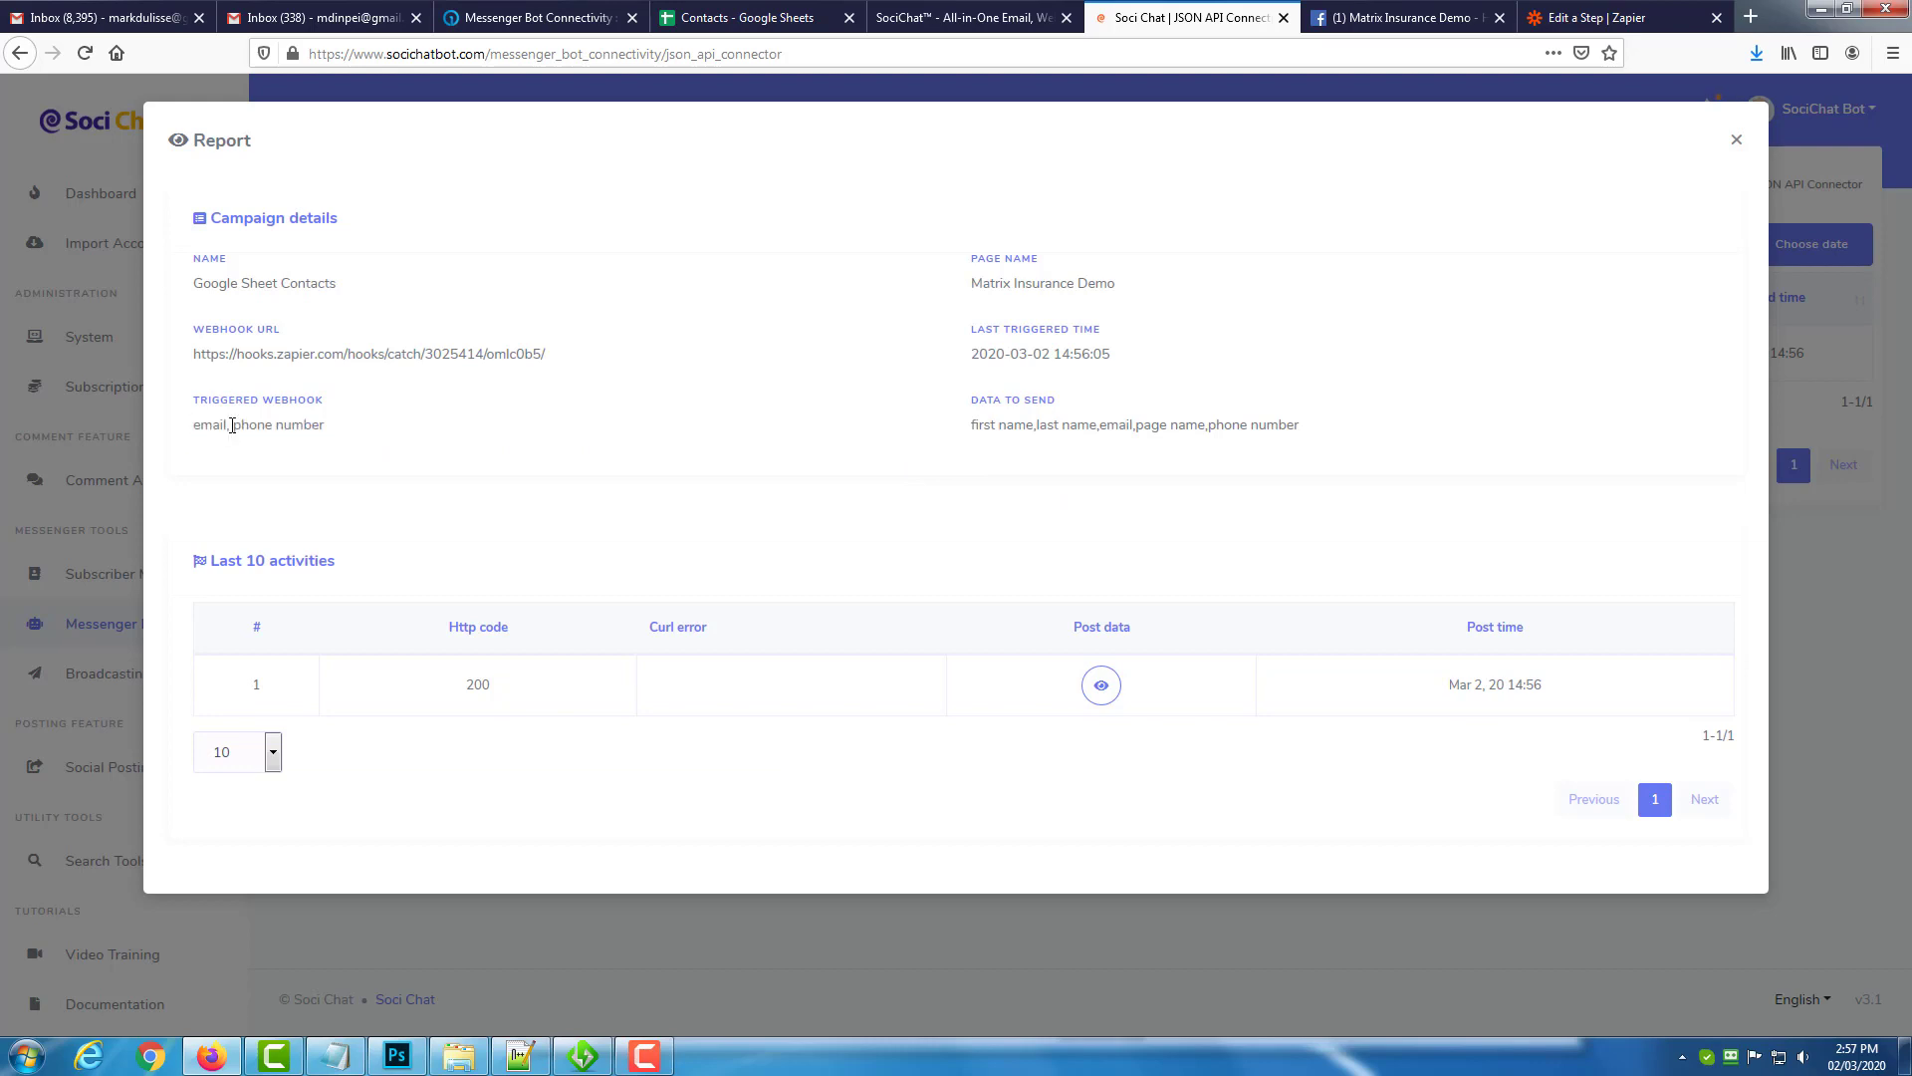
pyautogui.moveTo(231, 425); pyautogui.dragTo(311, 425)
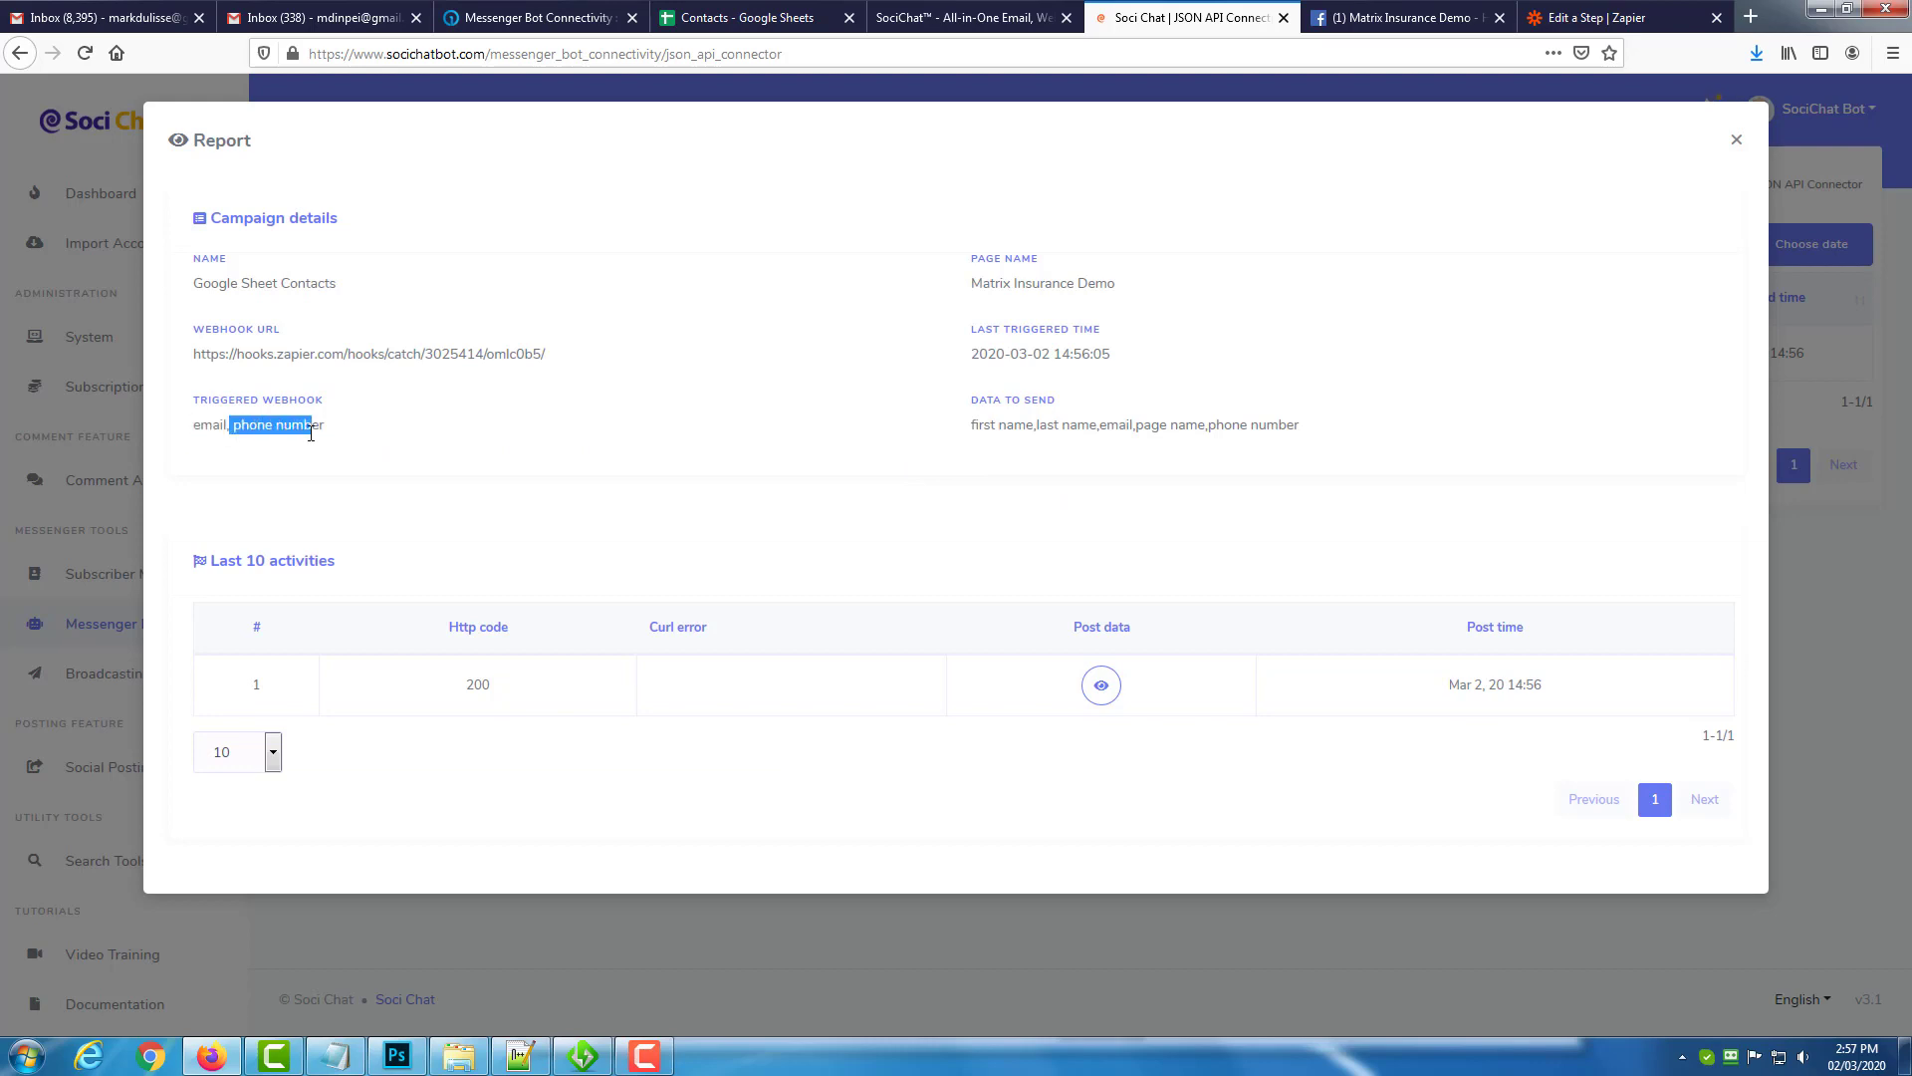
pyautogui.click(1096, 687)
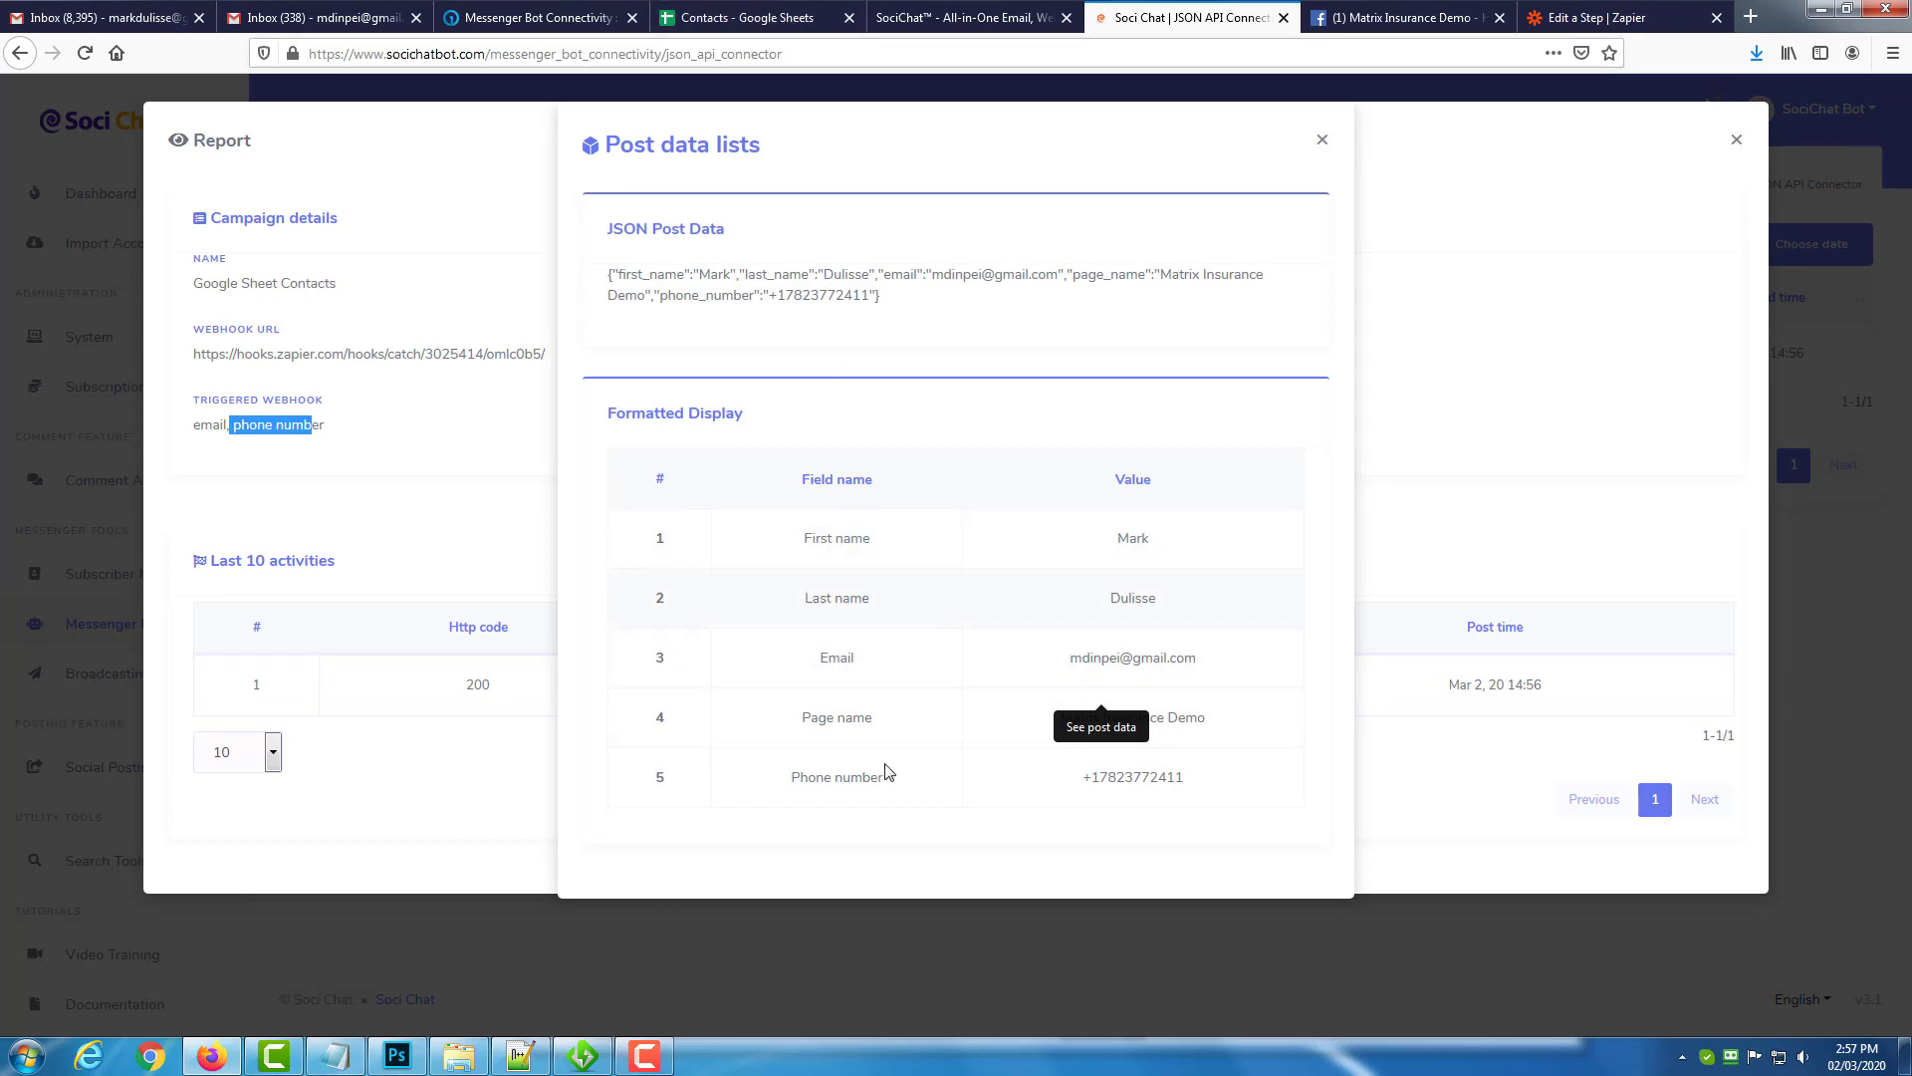
# Return to the Contacts spreadsheet and enter the headers "Email", "Page name" and "Phone number" in C1 to E1.
pyautogui.click(770, 20)
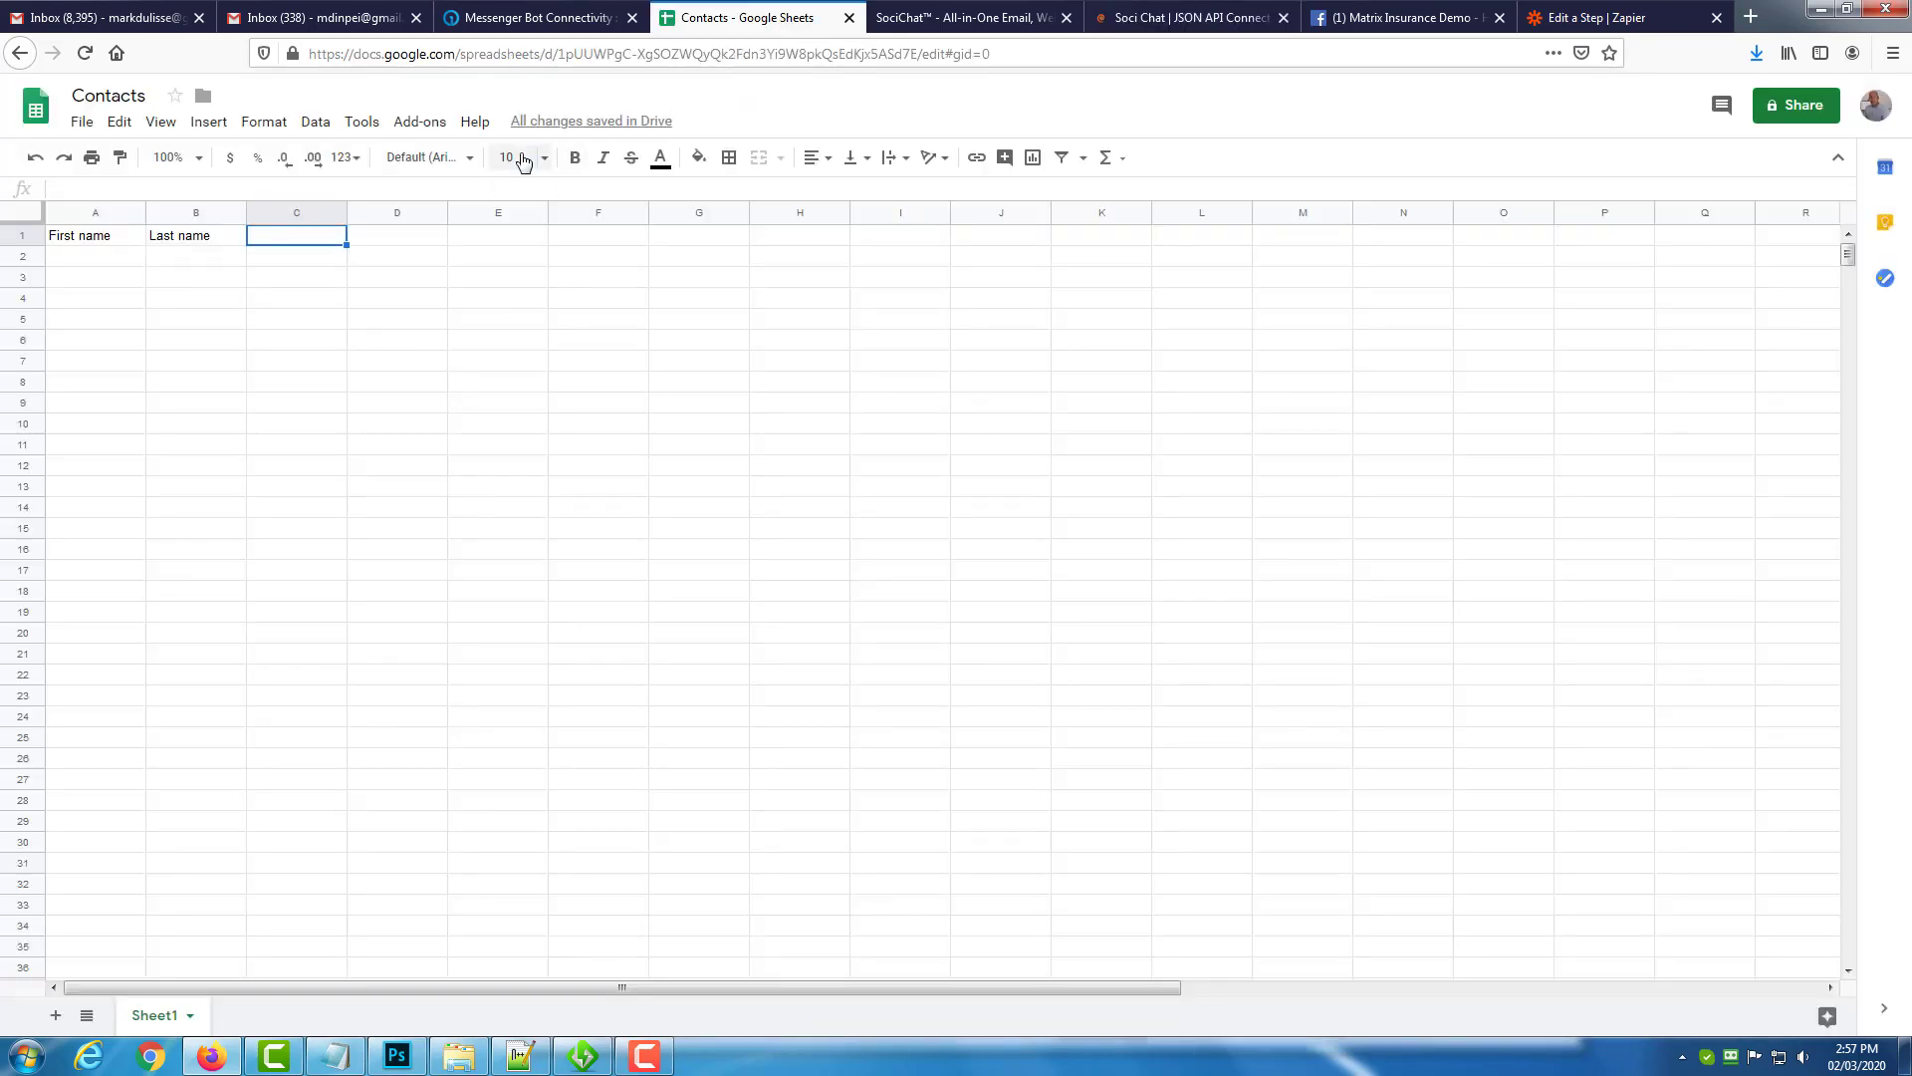
pyautogui.write('Email')
pyautogui.press('Tab')
pyautogui.write('Page ')
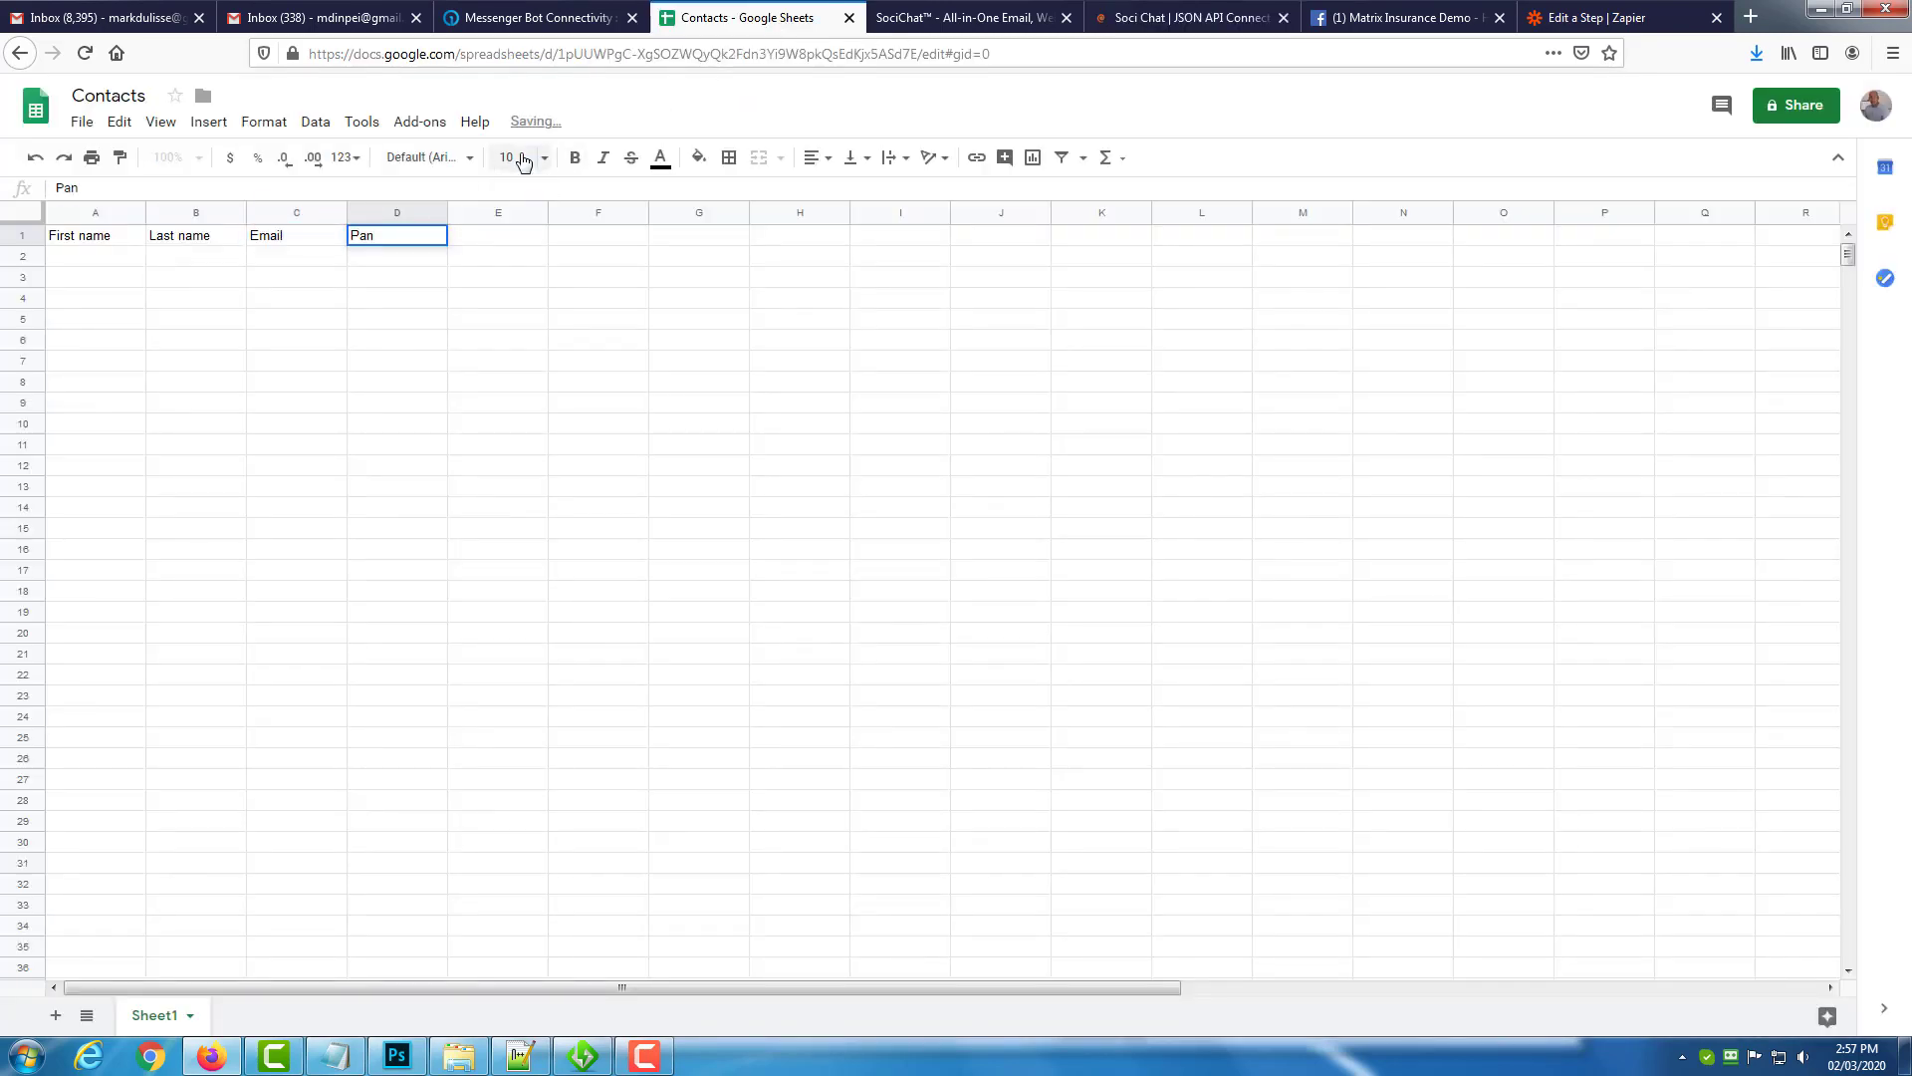
pyautogui.write('name')
pyautogui.press('Tab')
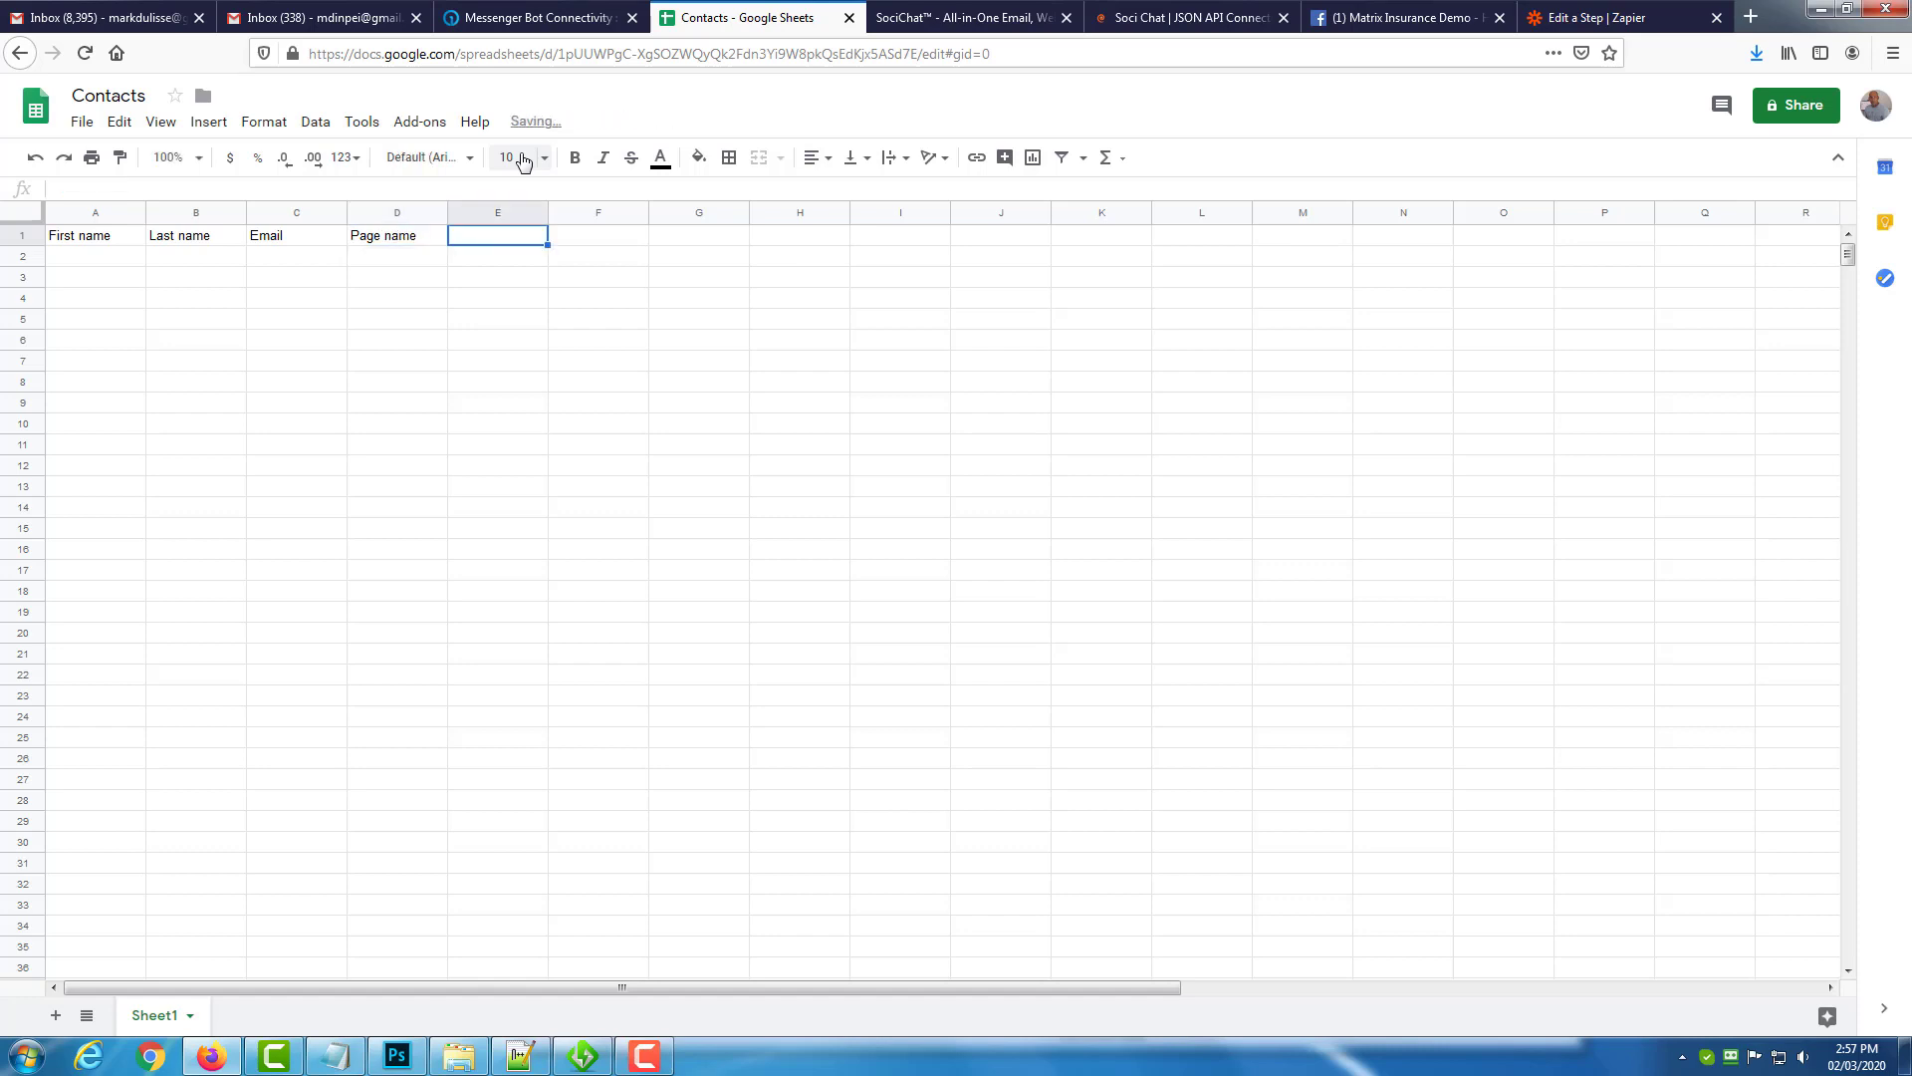
pyautogui.write('Phoe')
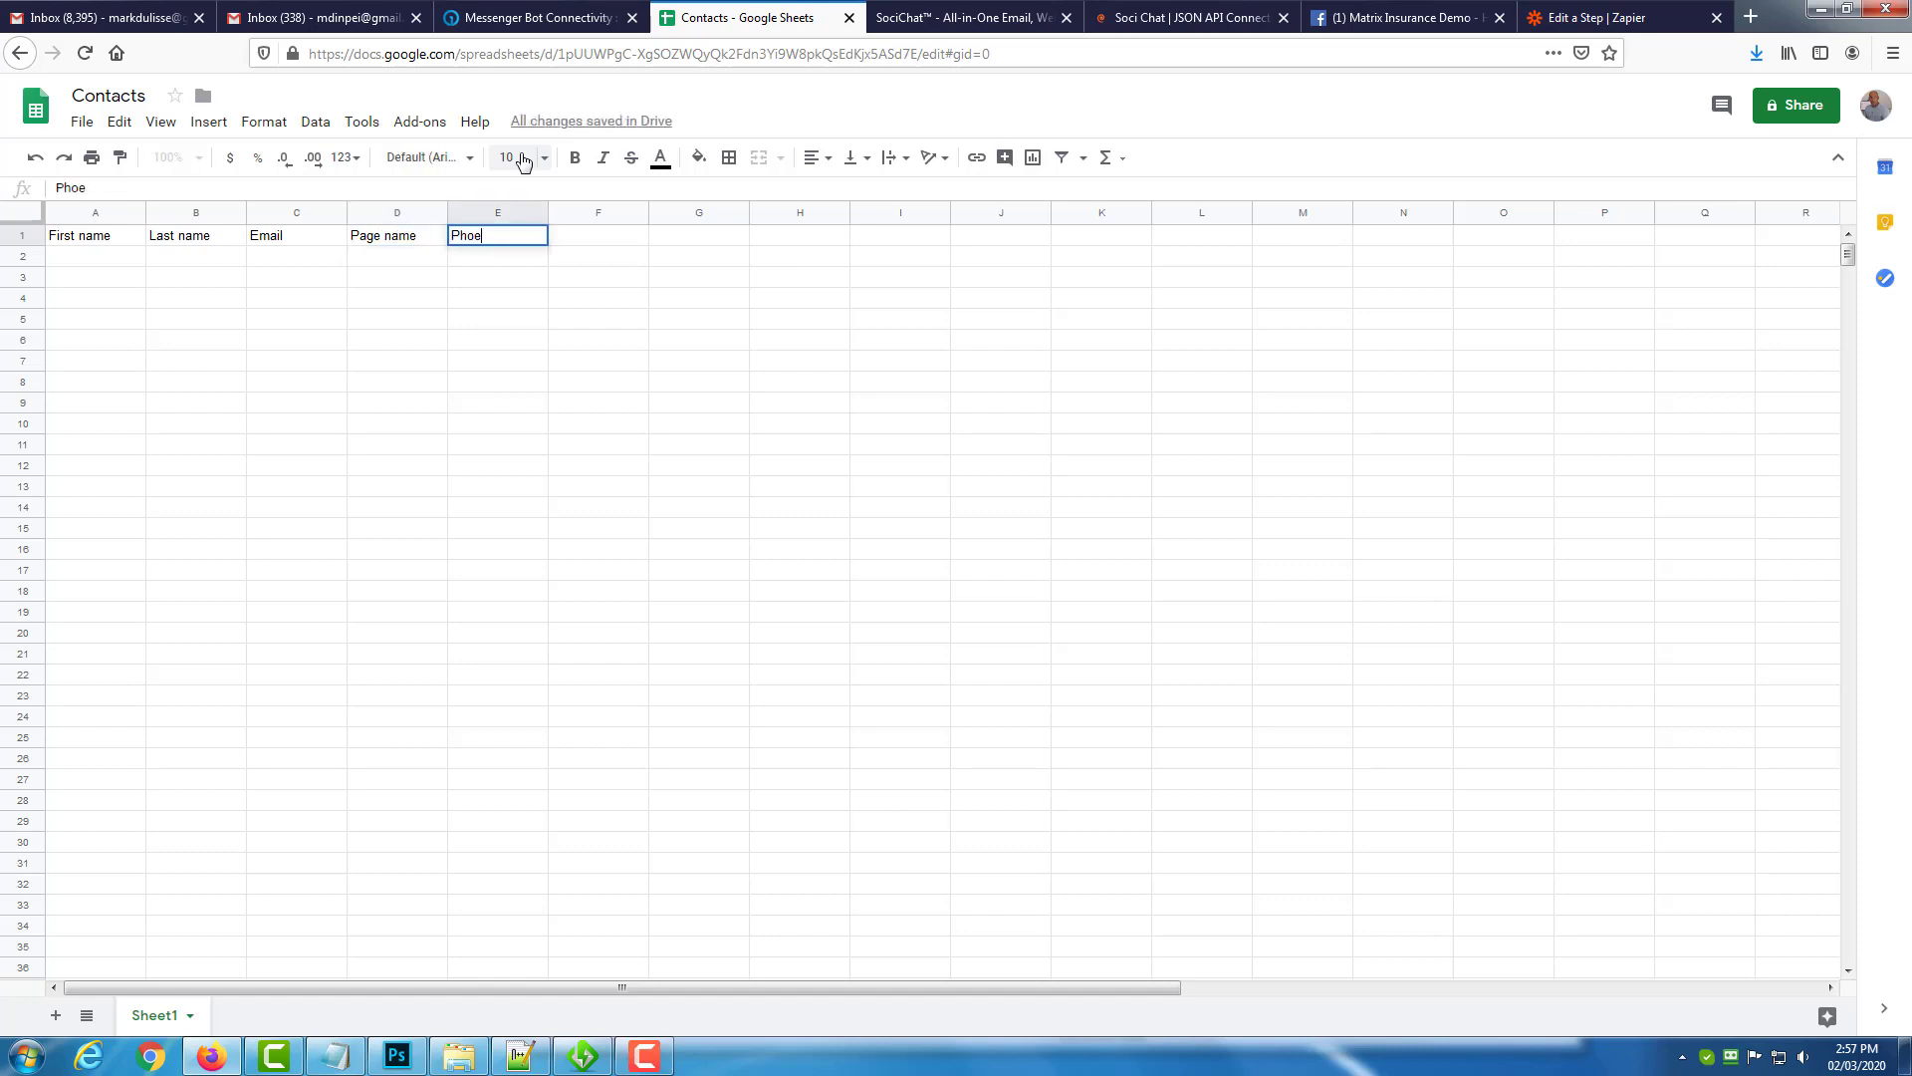
pyautogui.write('ne number')
# Close the post data and report in Soci Chat Bot, and commit the "Phone number" header in the Contacts spreadsheet.
pyautogui.click(1160, 20)
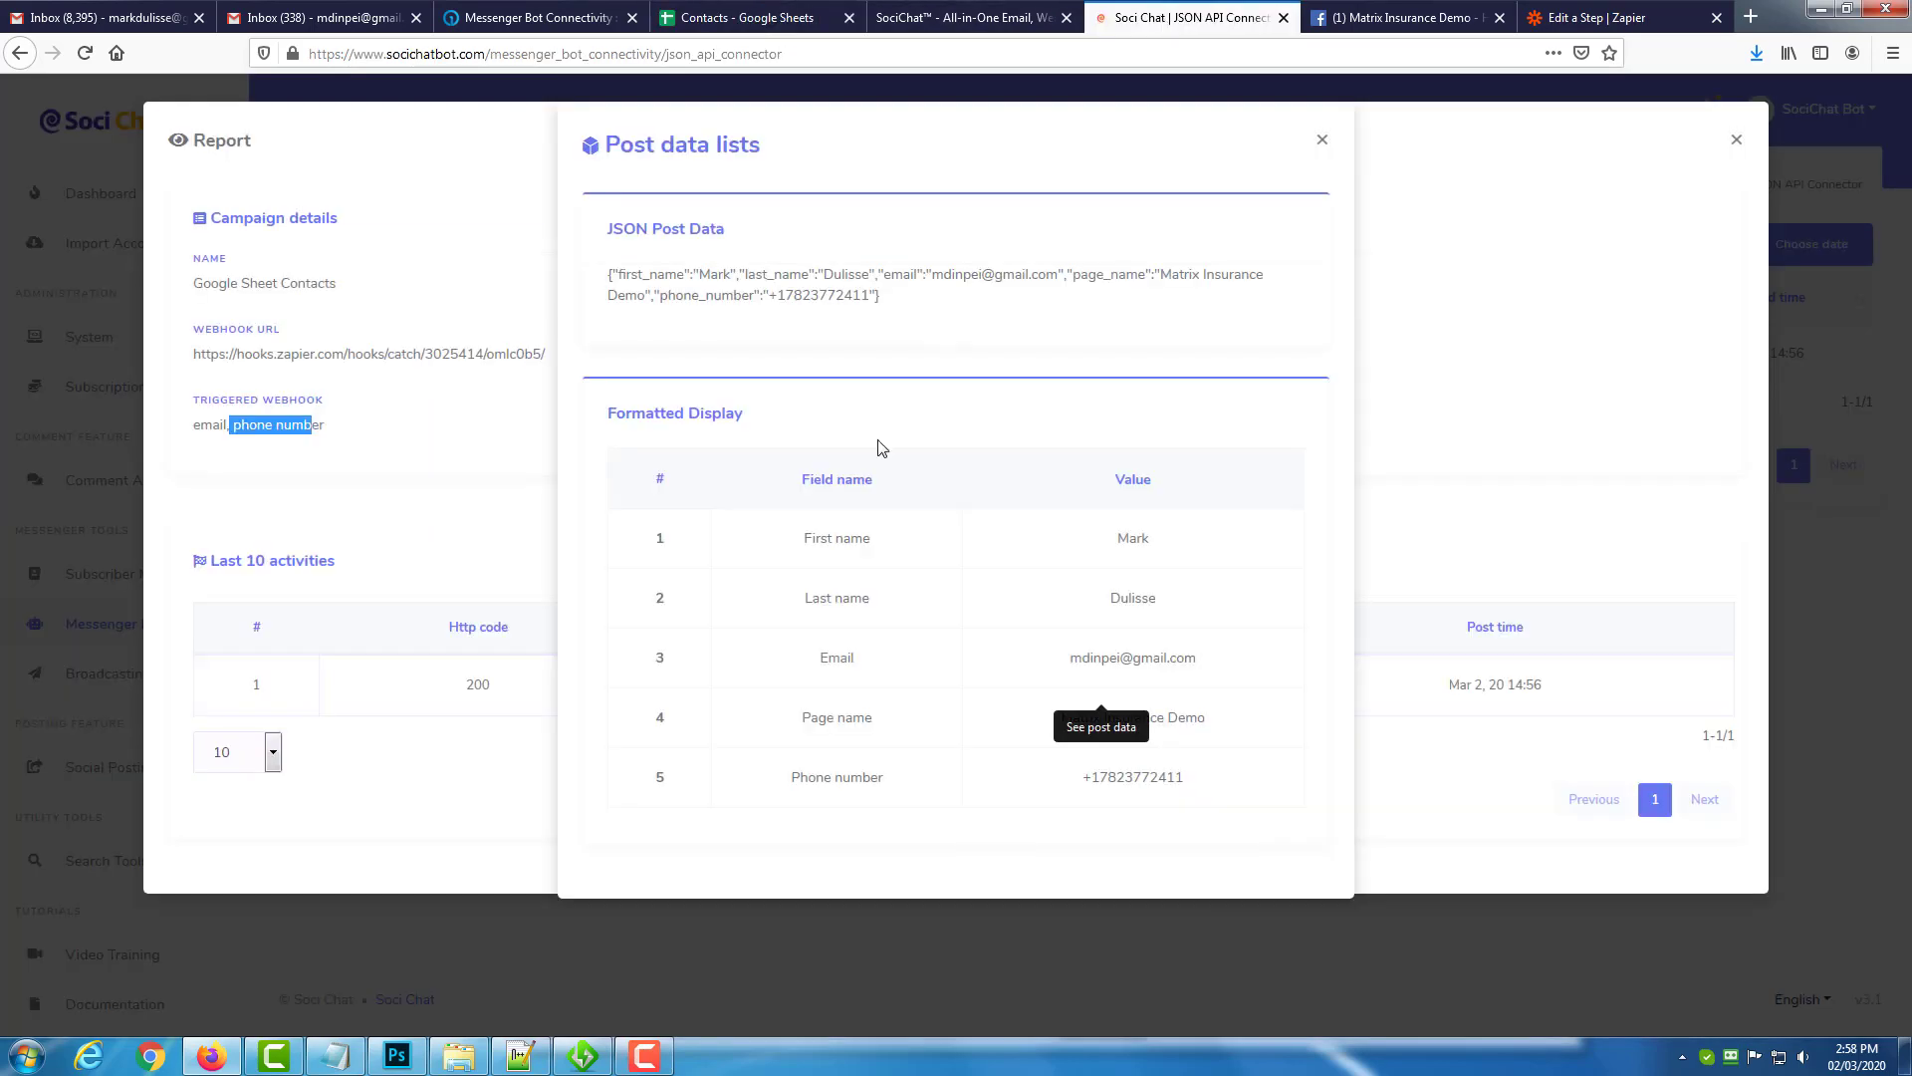
pyautogui.click(1321, 145)
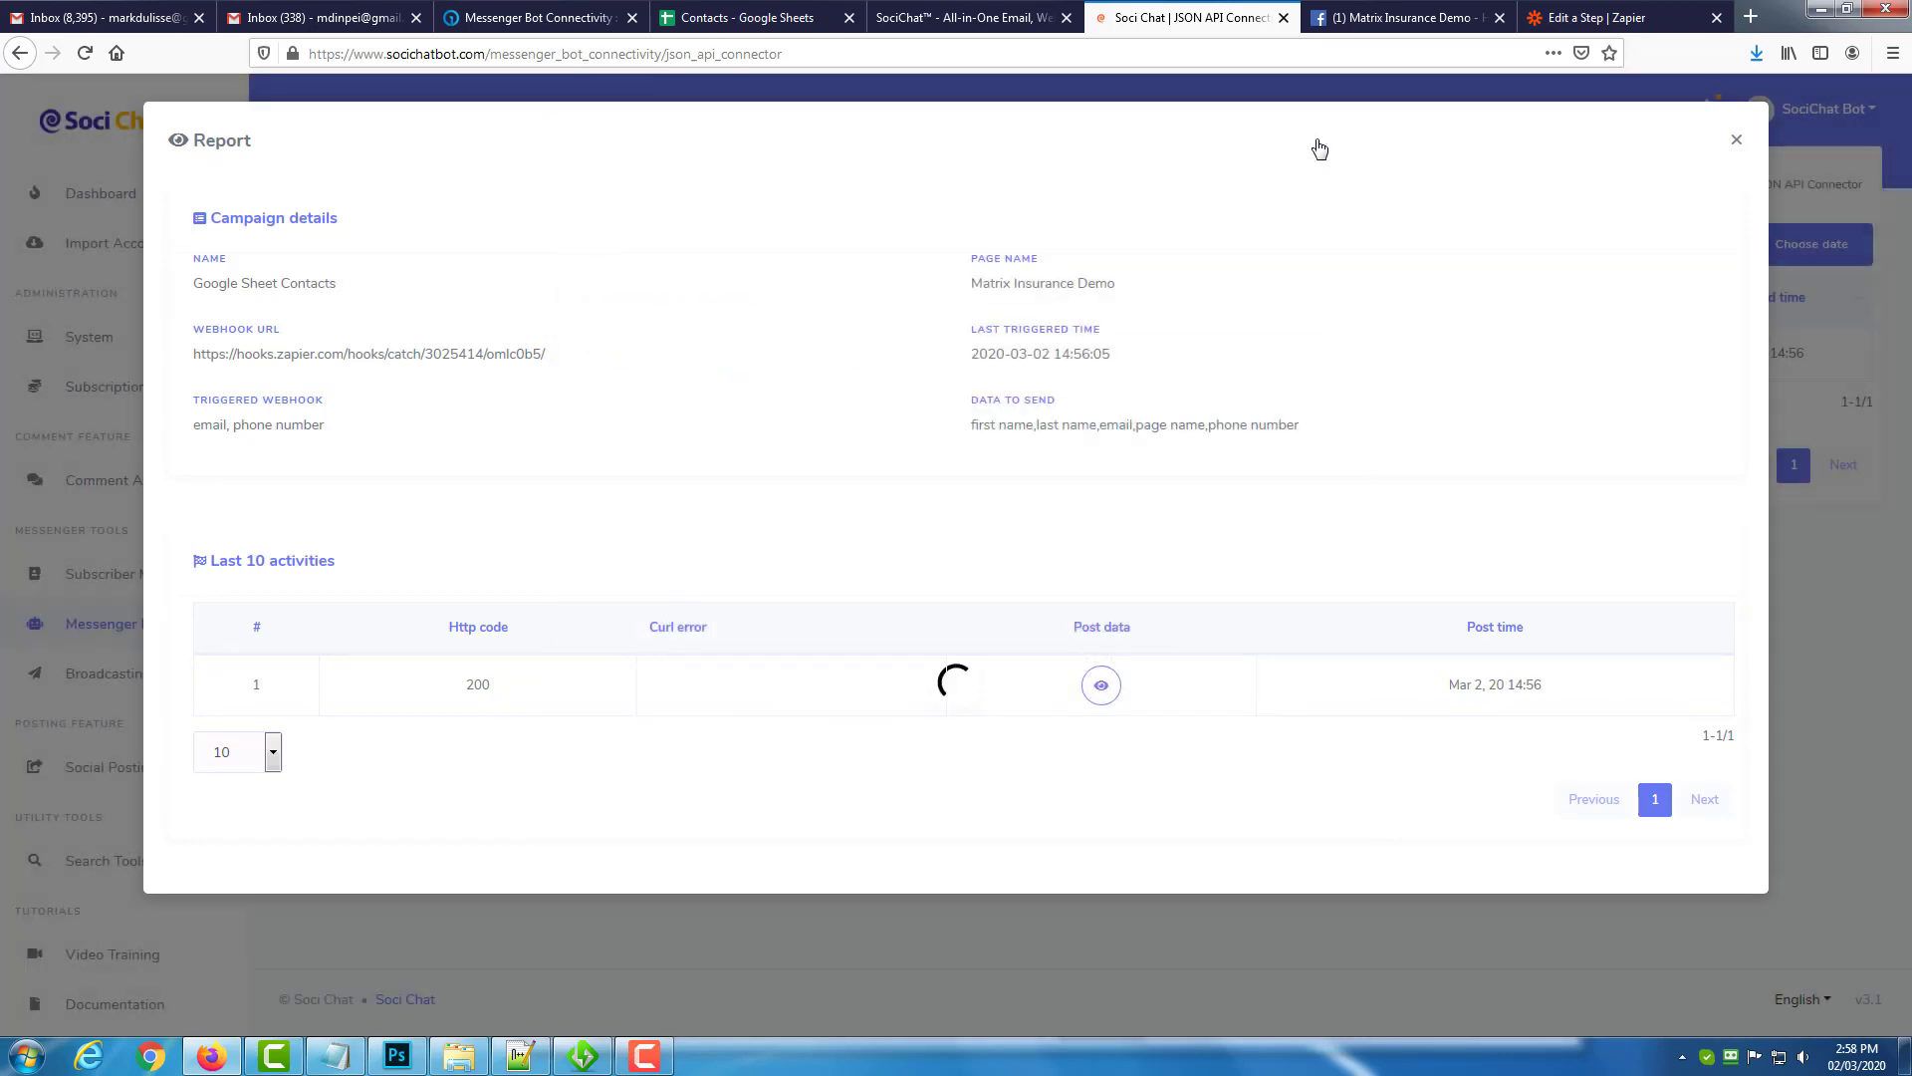
pyautogui.click(1735, 141)
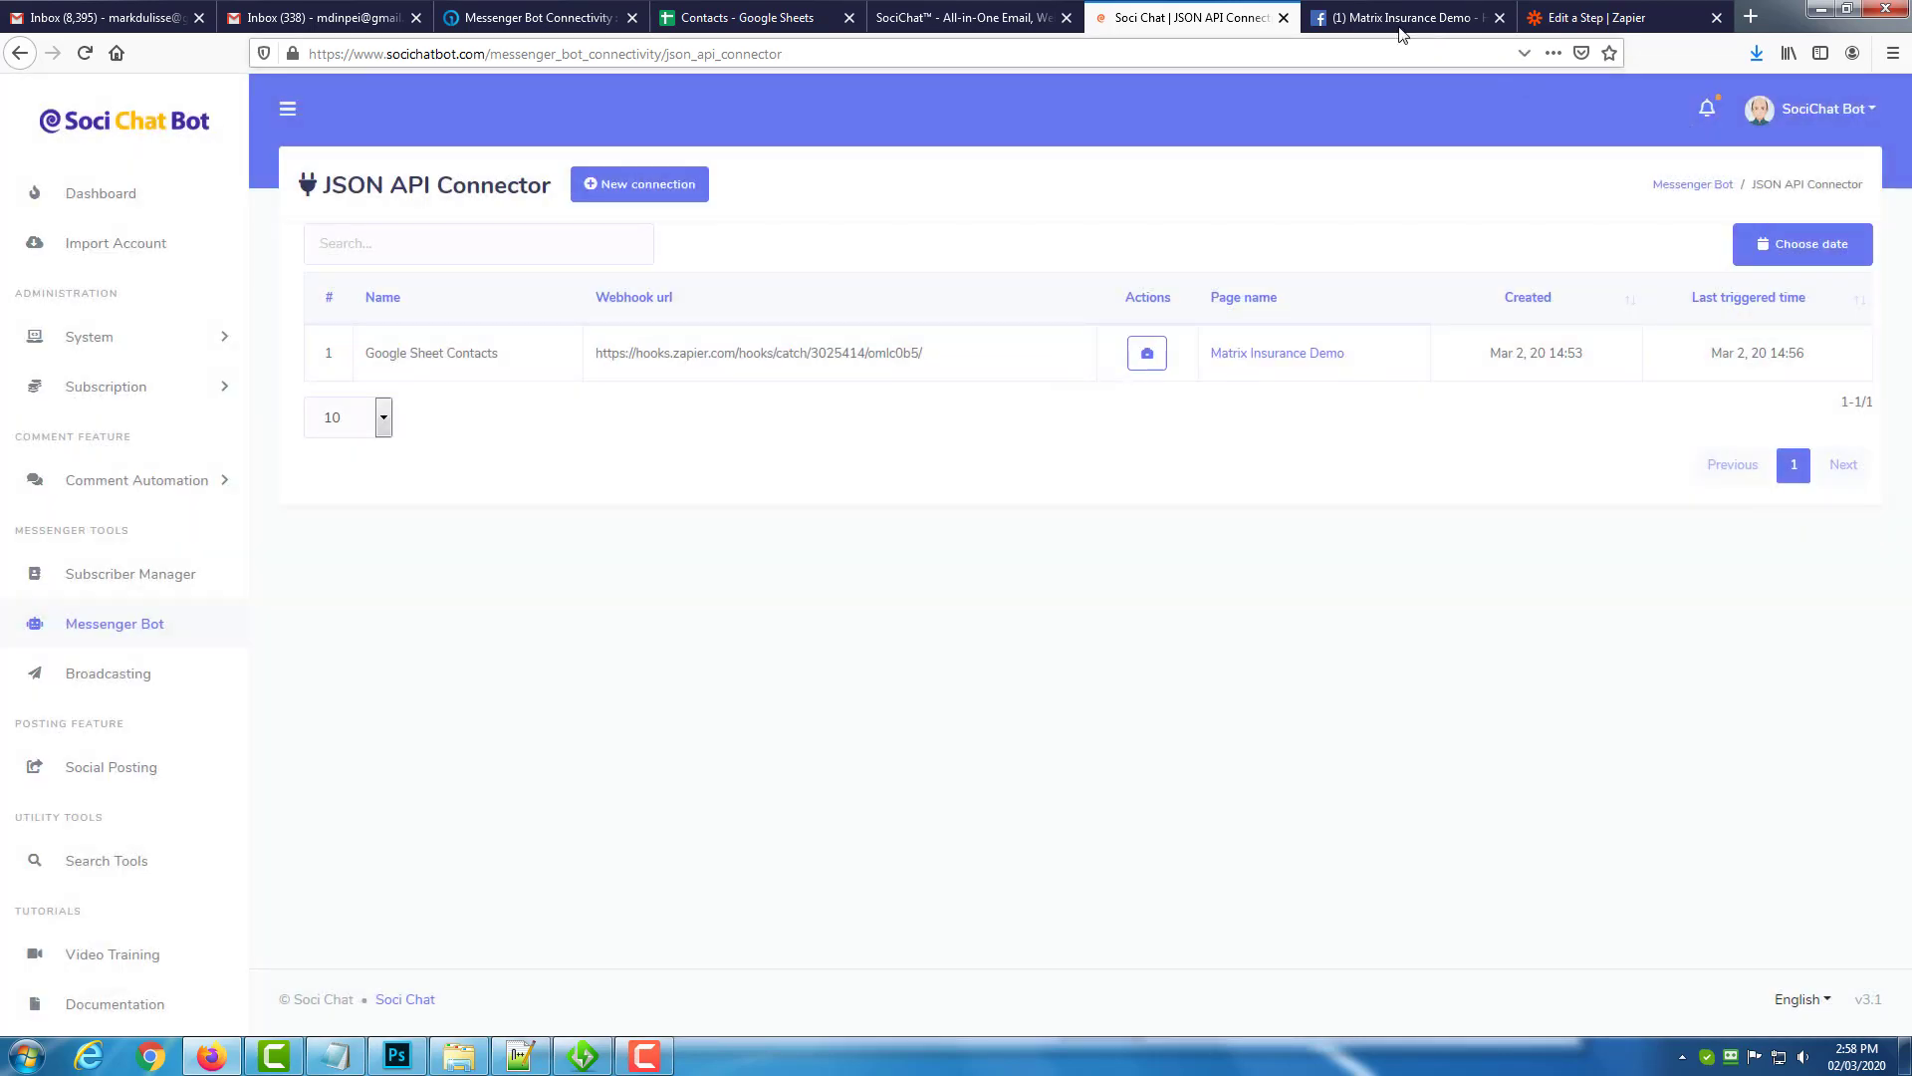
pyautogui.click(1399, 33)
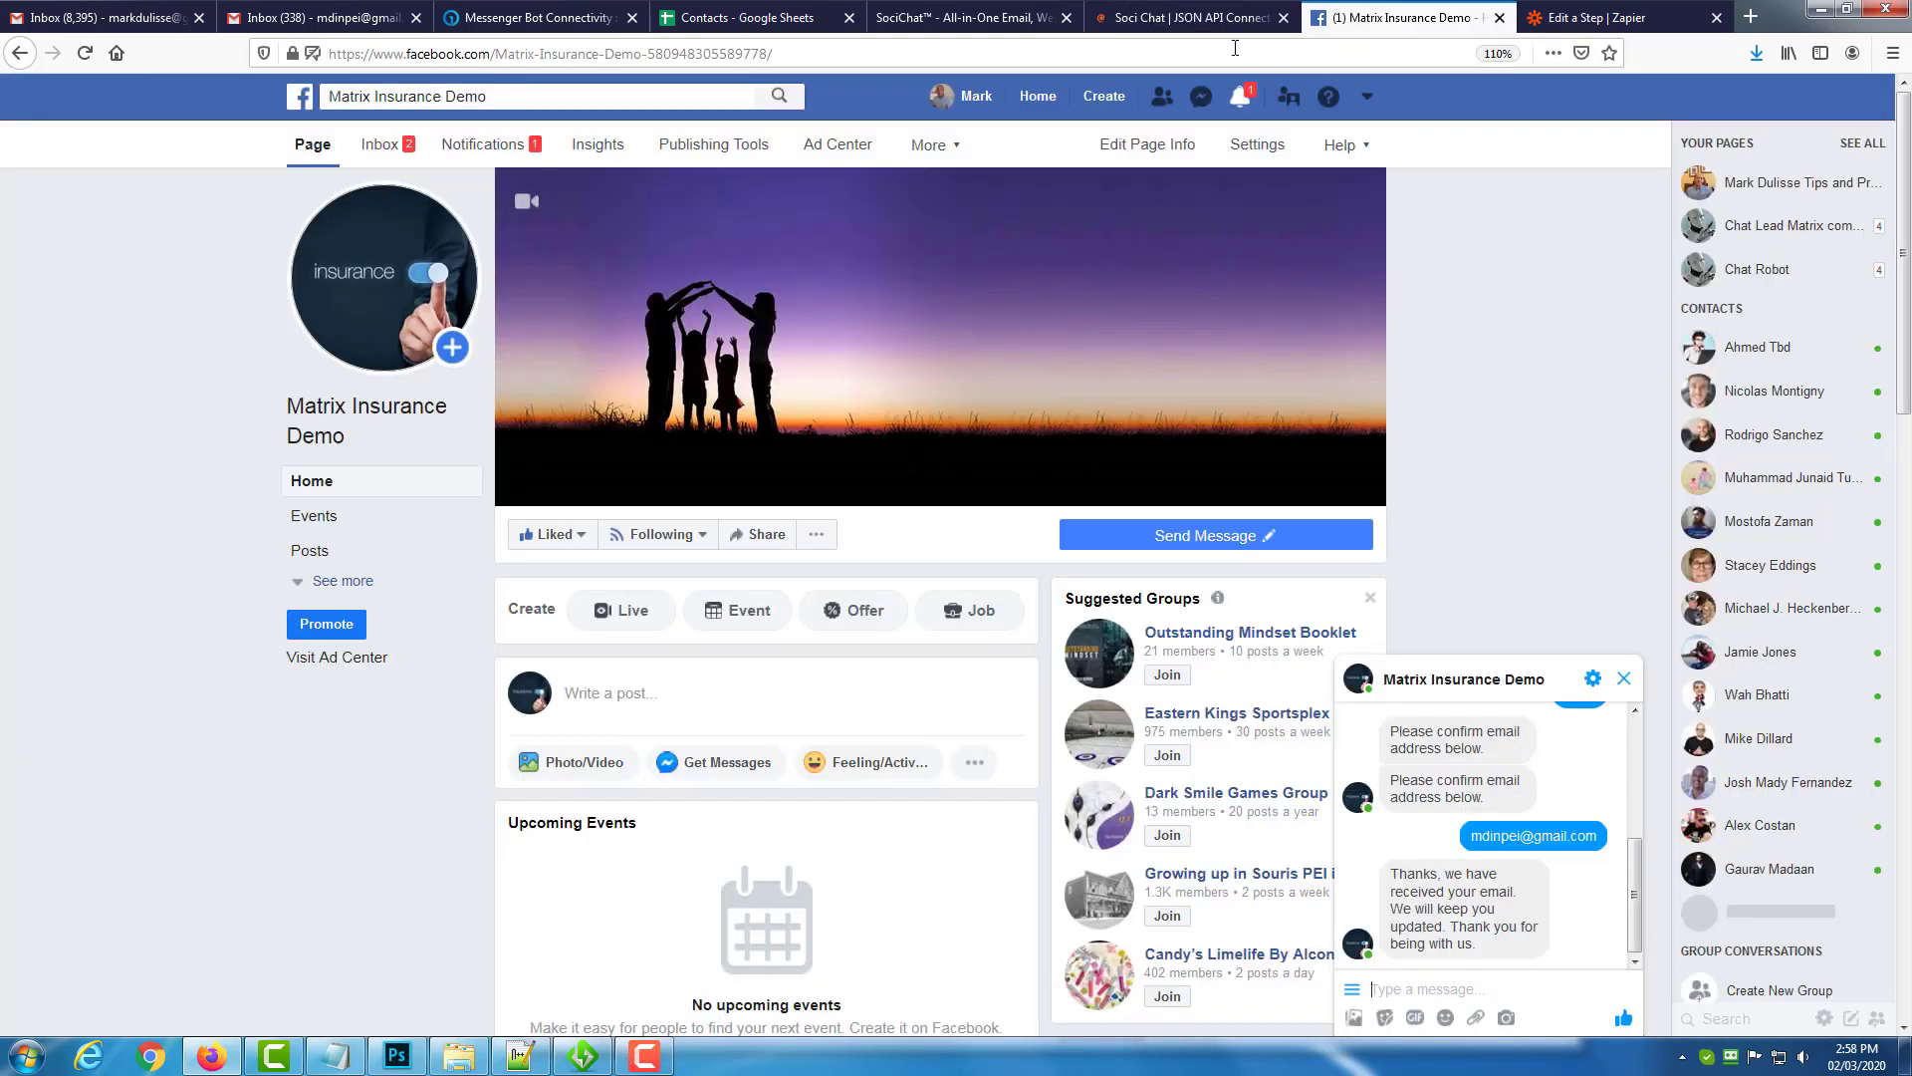
pyautogui.click(1190, 18)
pyautogui.click(783, 21)
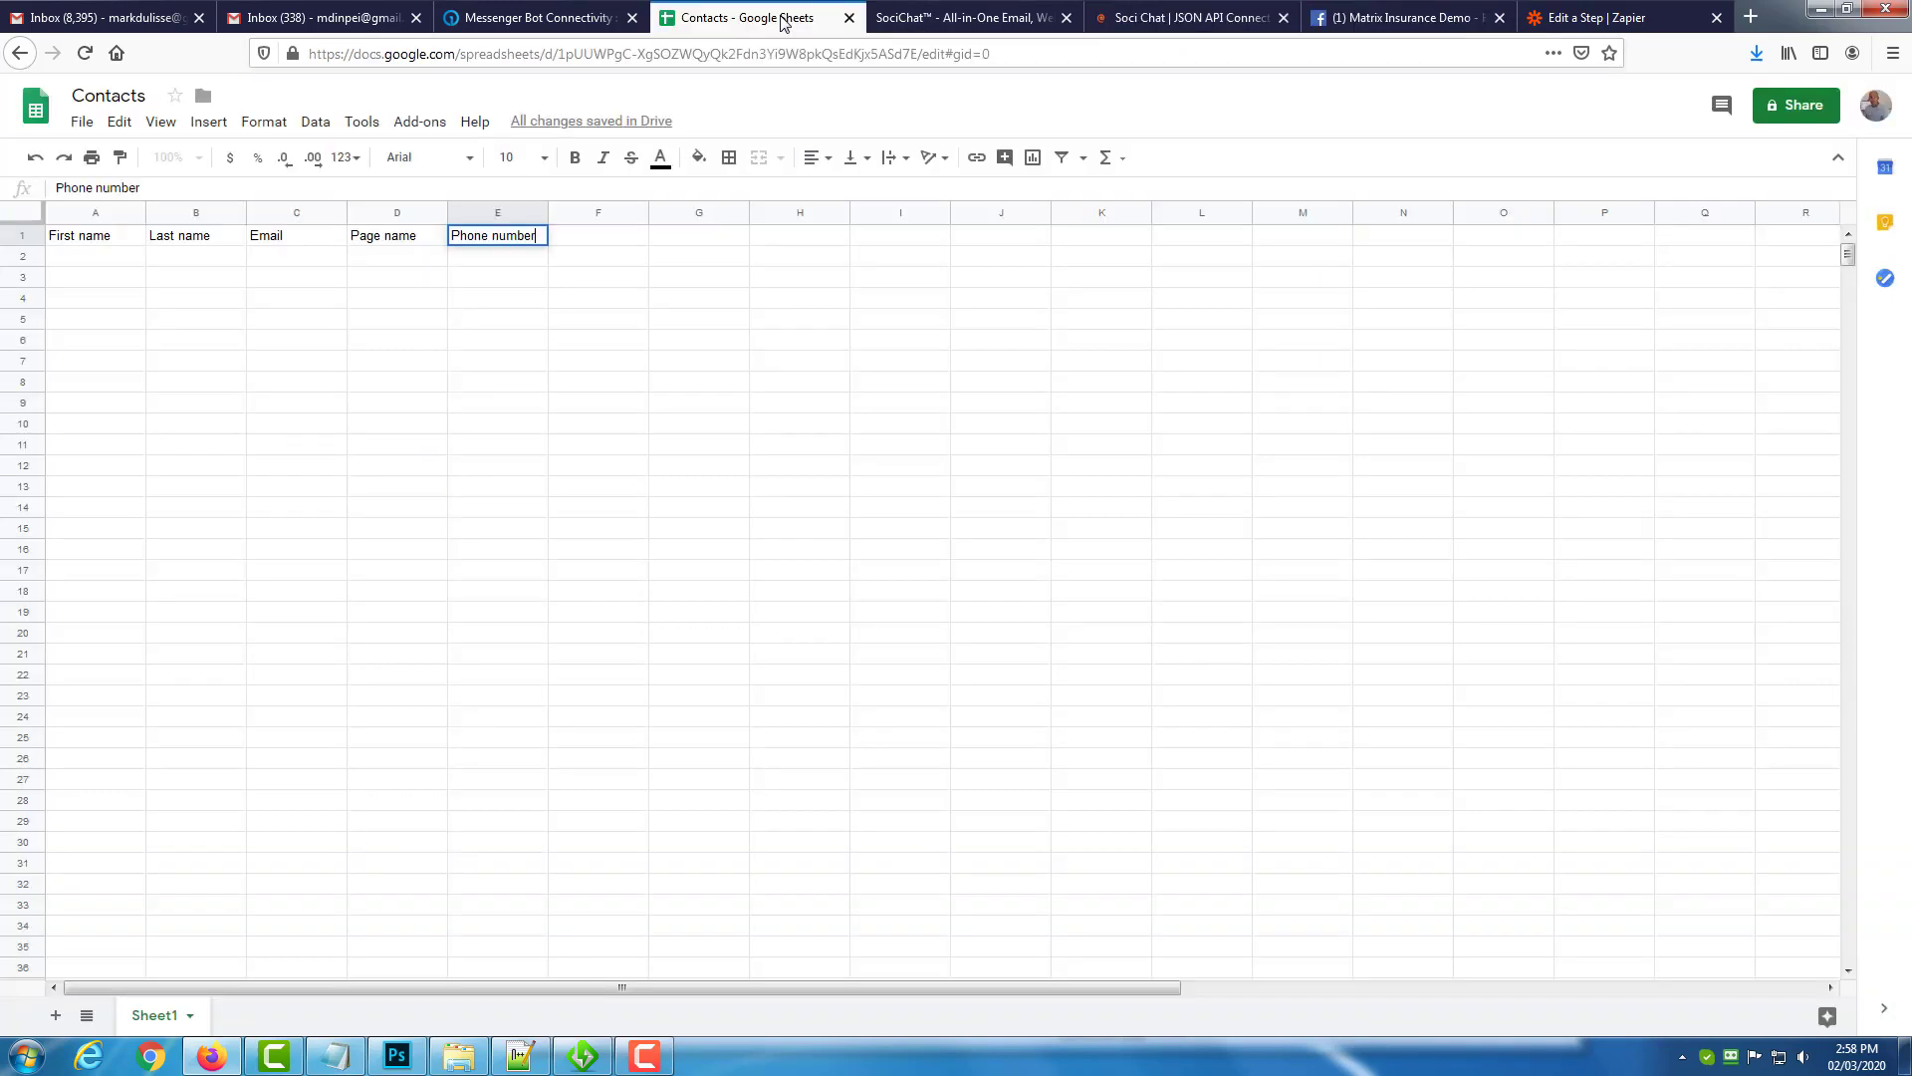
pyautogui.click(717, 277)
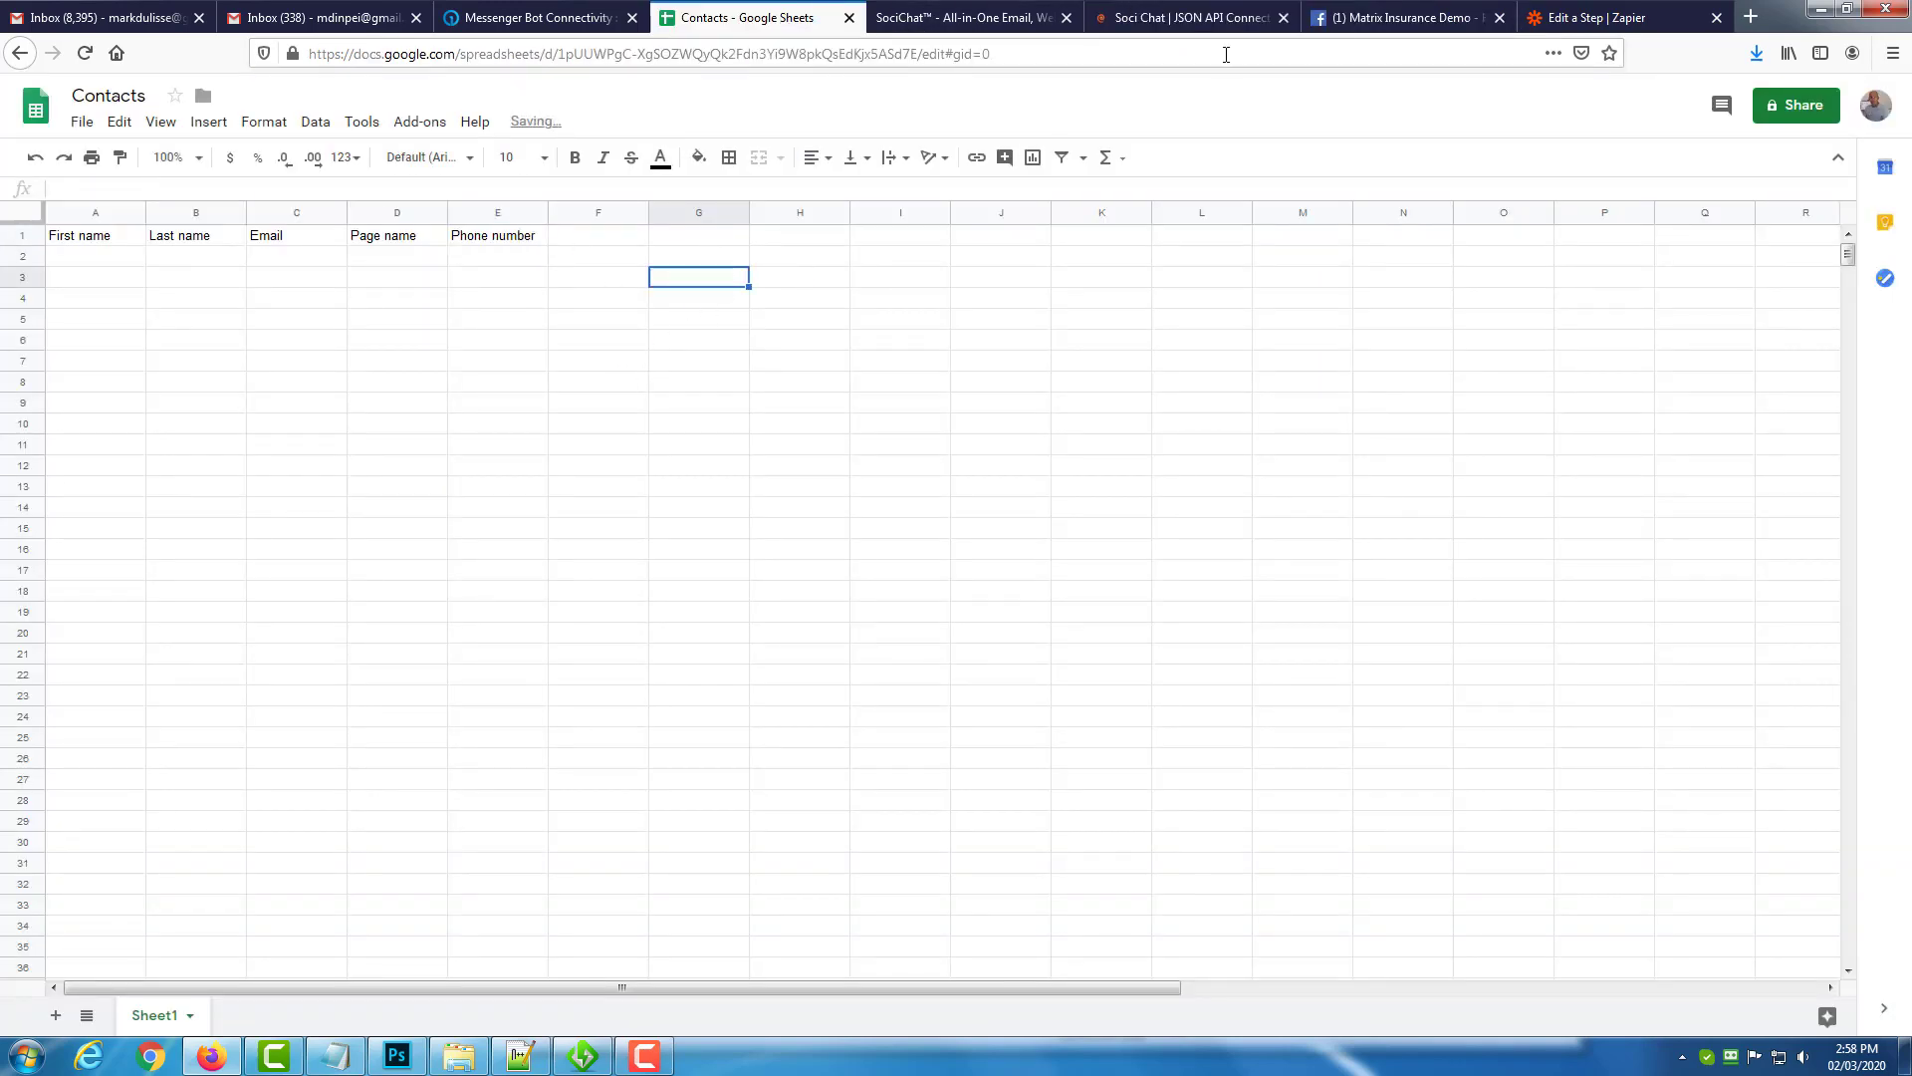
# Switch to Zapier, set the Google Sheets action event to Create Spreadsheet Row, and continue to the account choice.
pyautogui.click(1567, 20)
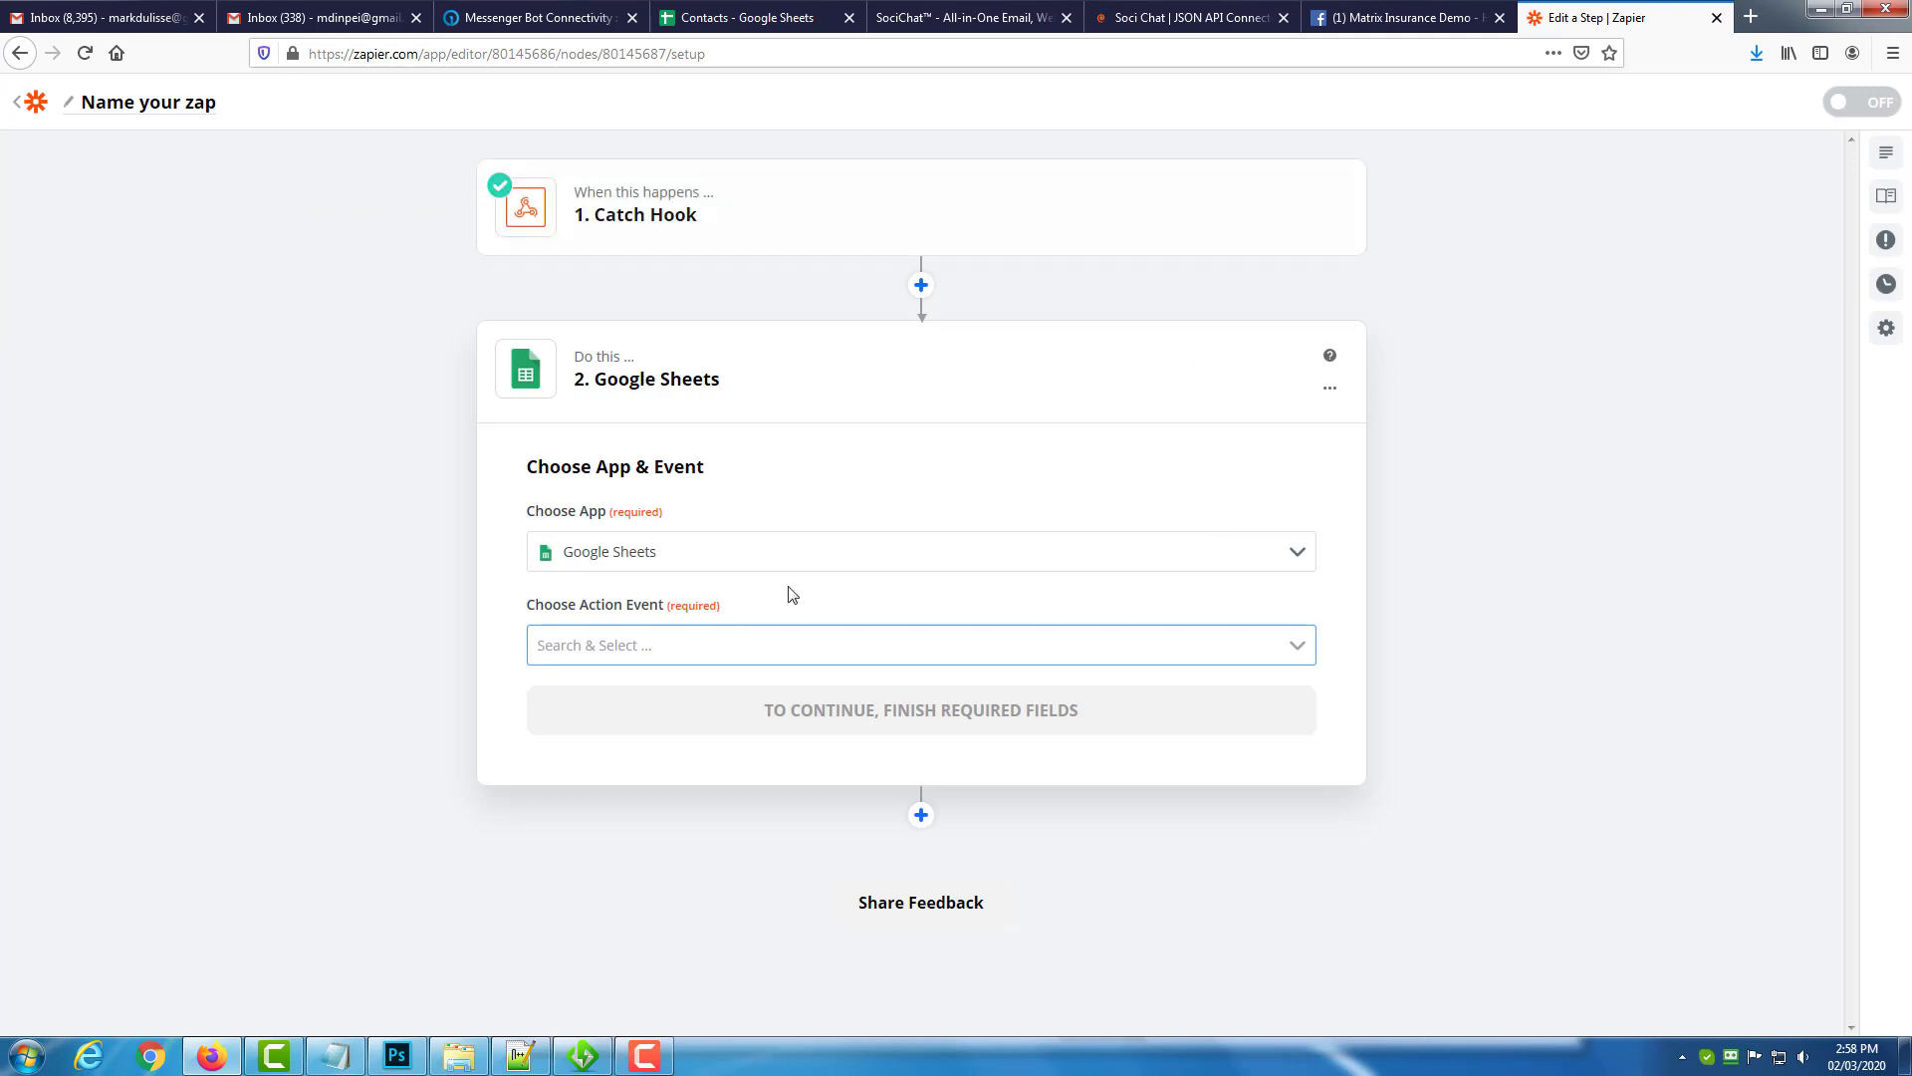
pyautogui.click(801, 649)
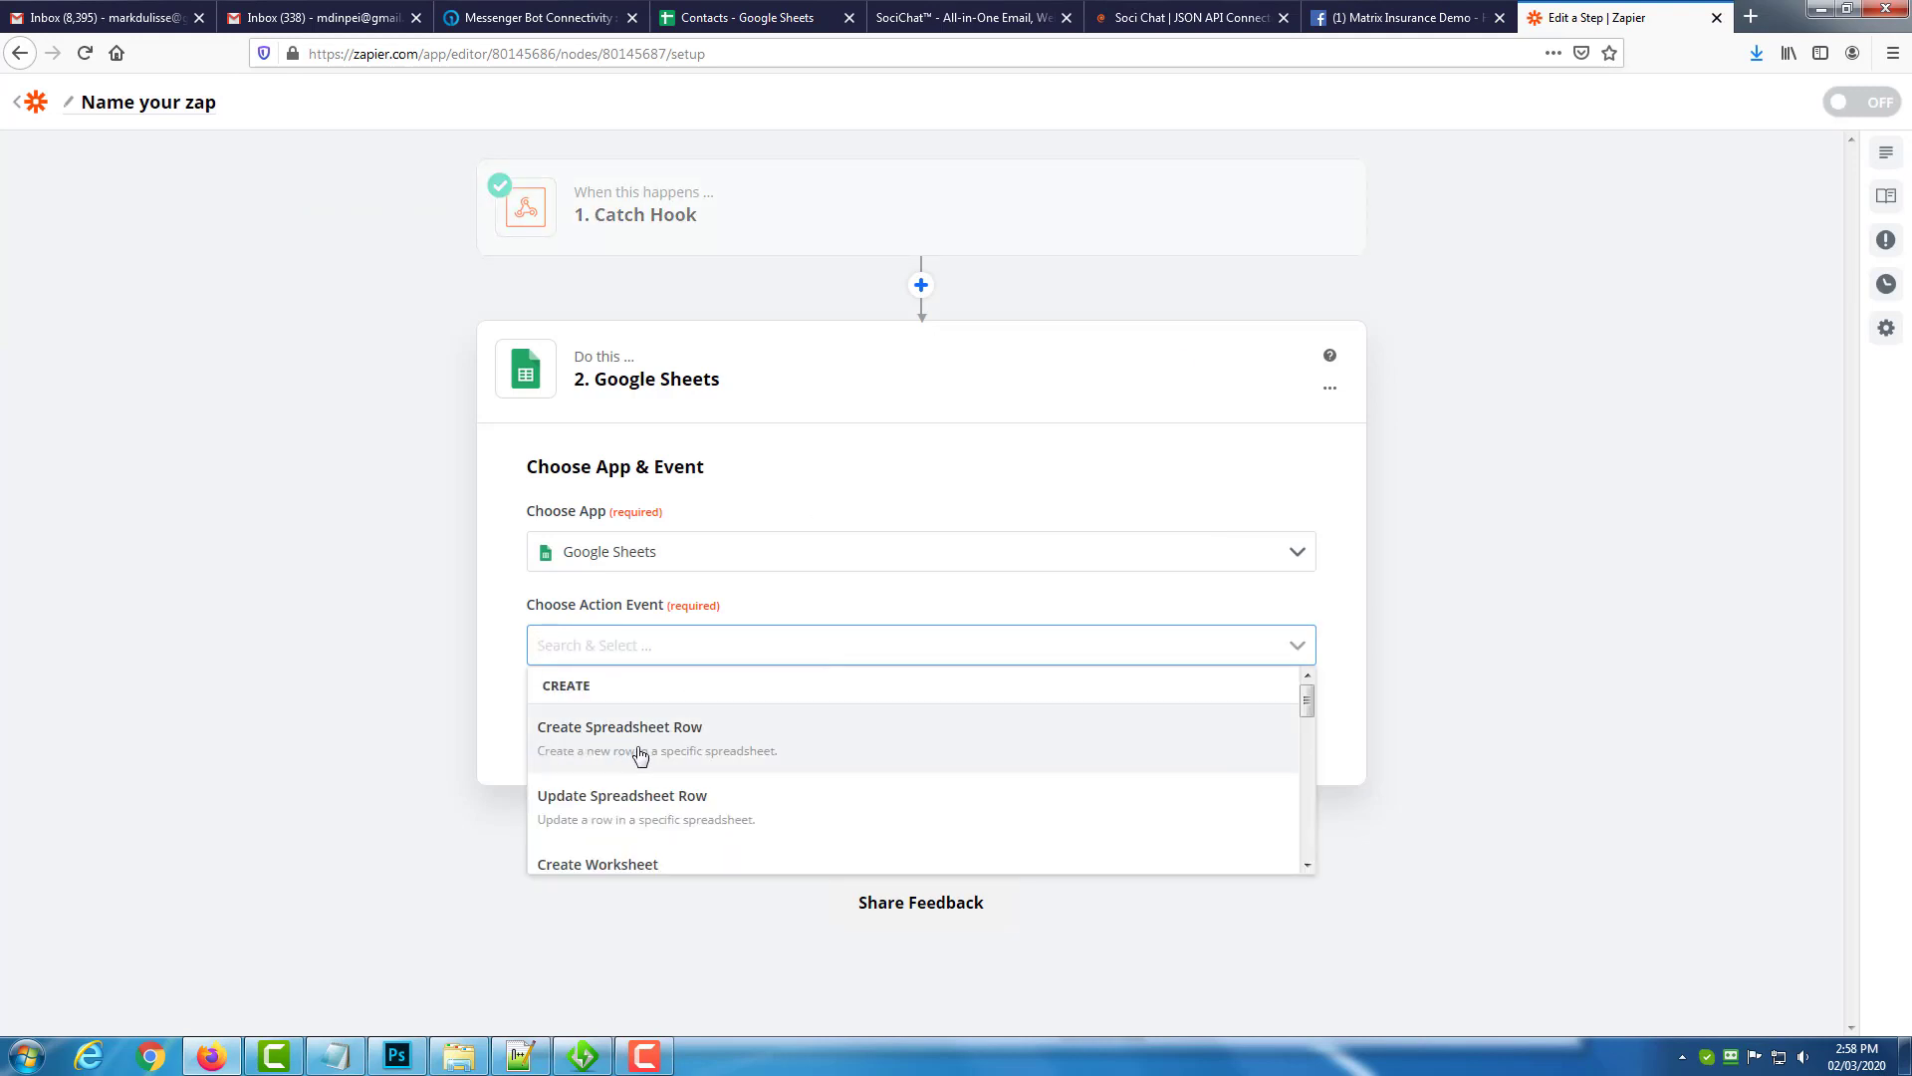
pyautogui.click(749, 750)
pyautogui.click(919, 730)
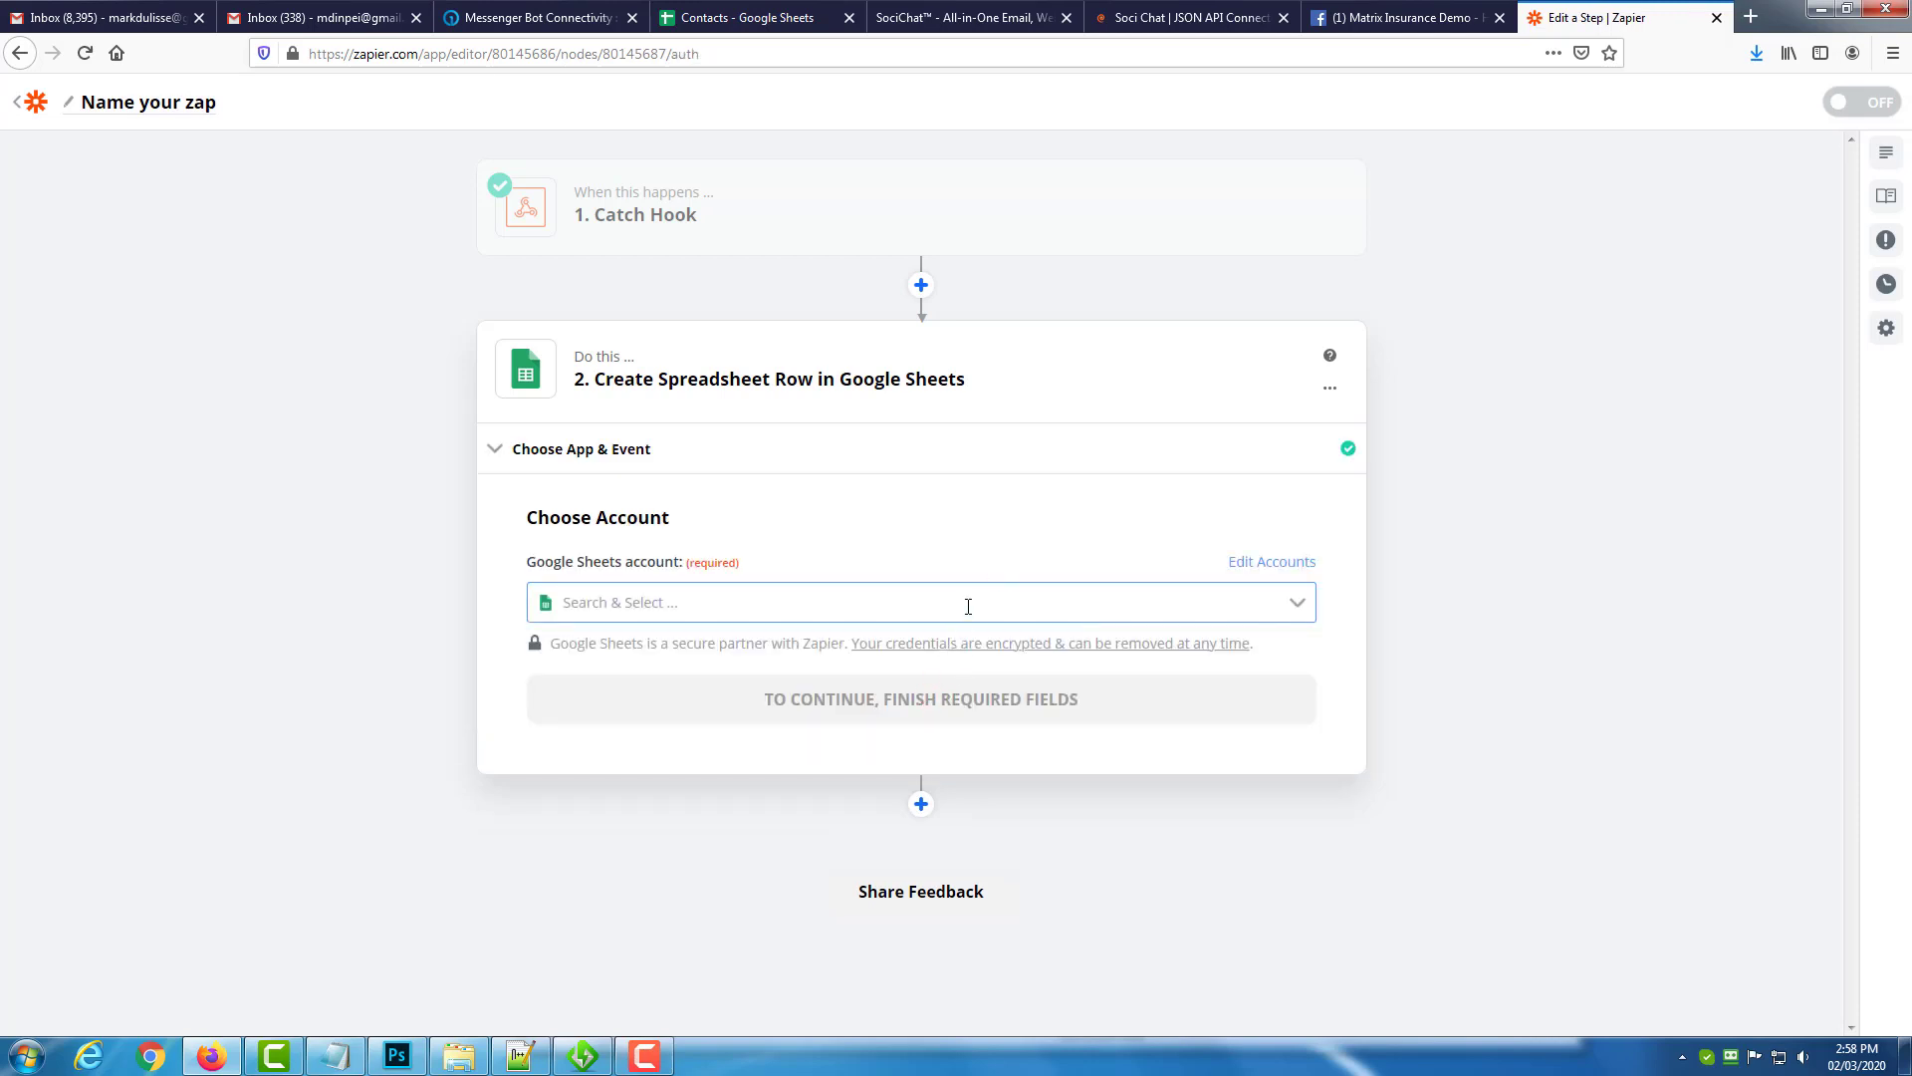
# Choose the existing Google Sheets account for the action and continue to the spreadsheet row customization.
pyautogui.click(743, 601)
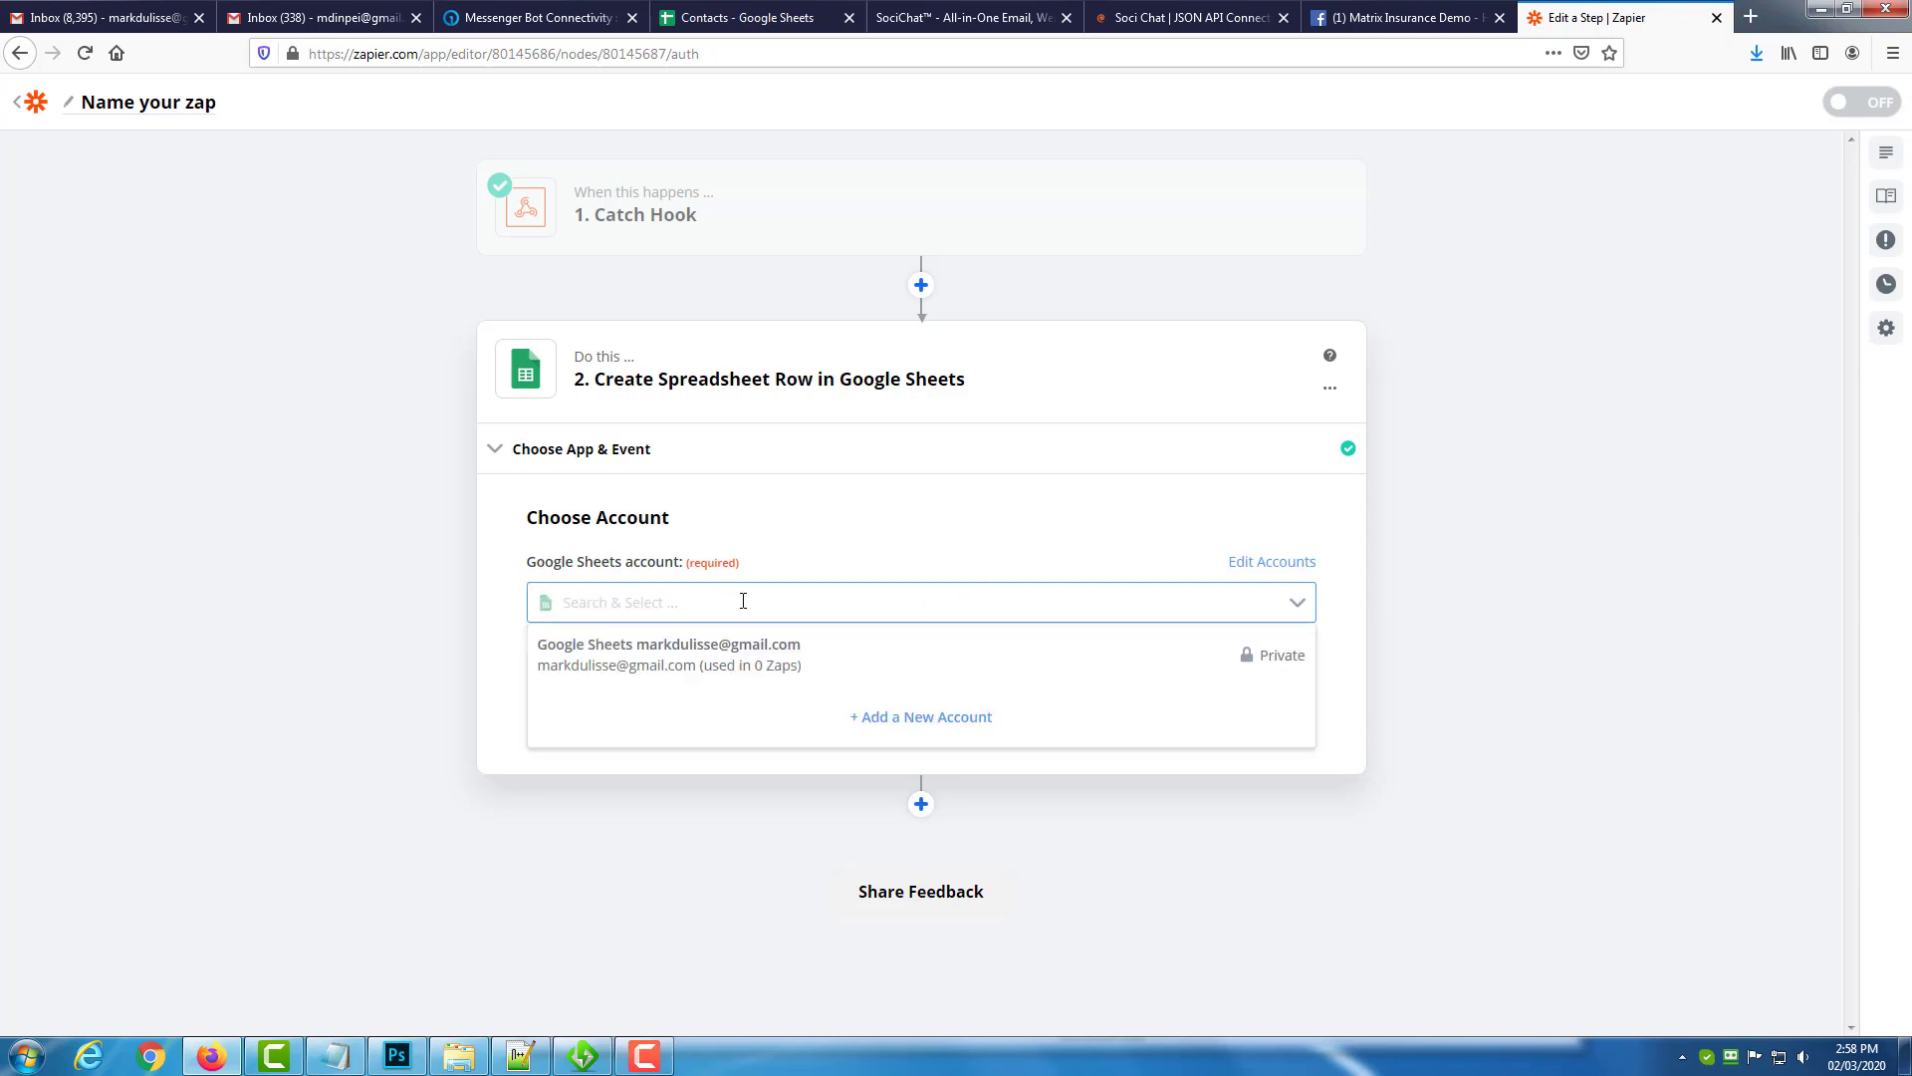
pyautogui.click(841, 670)
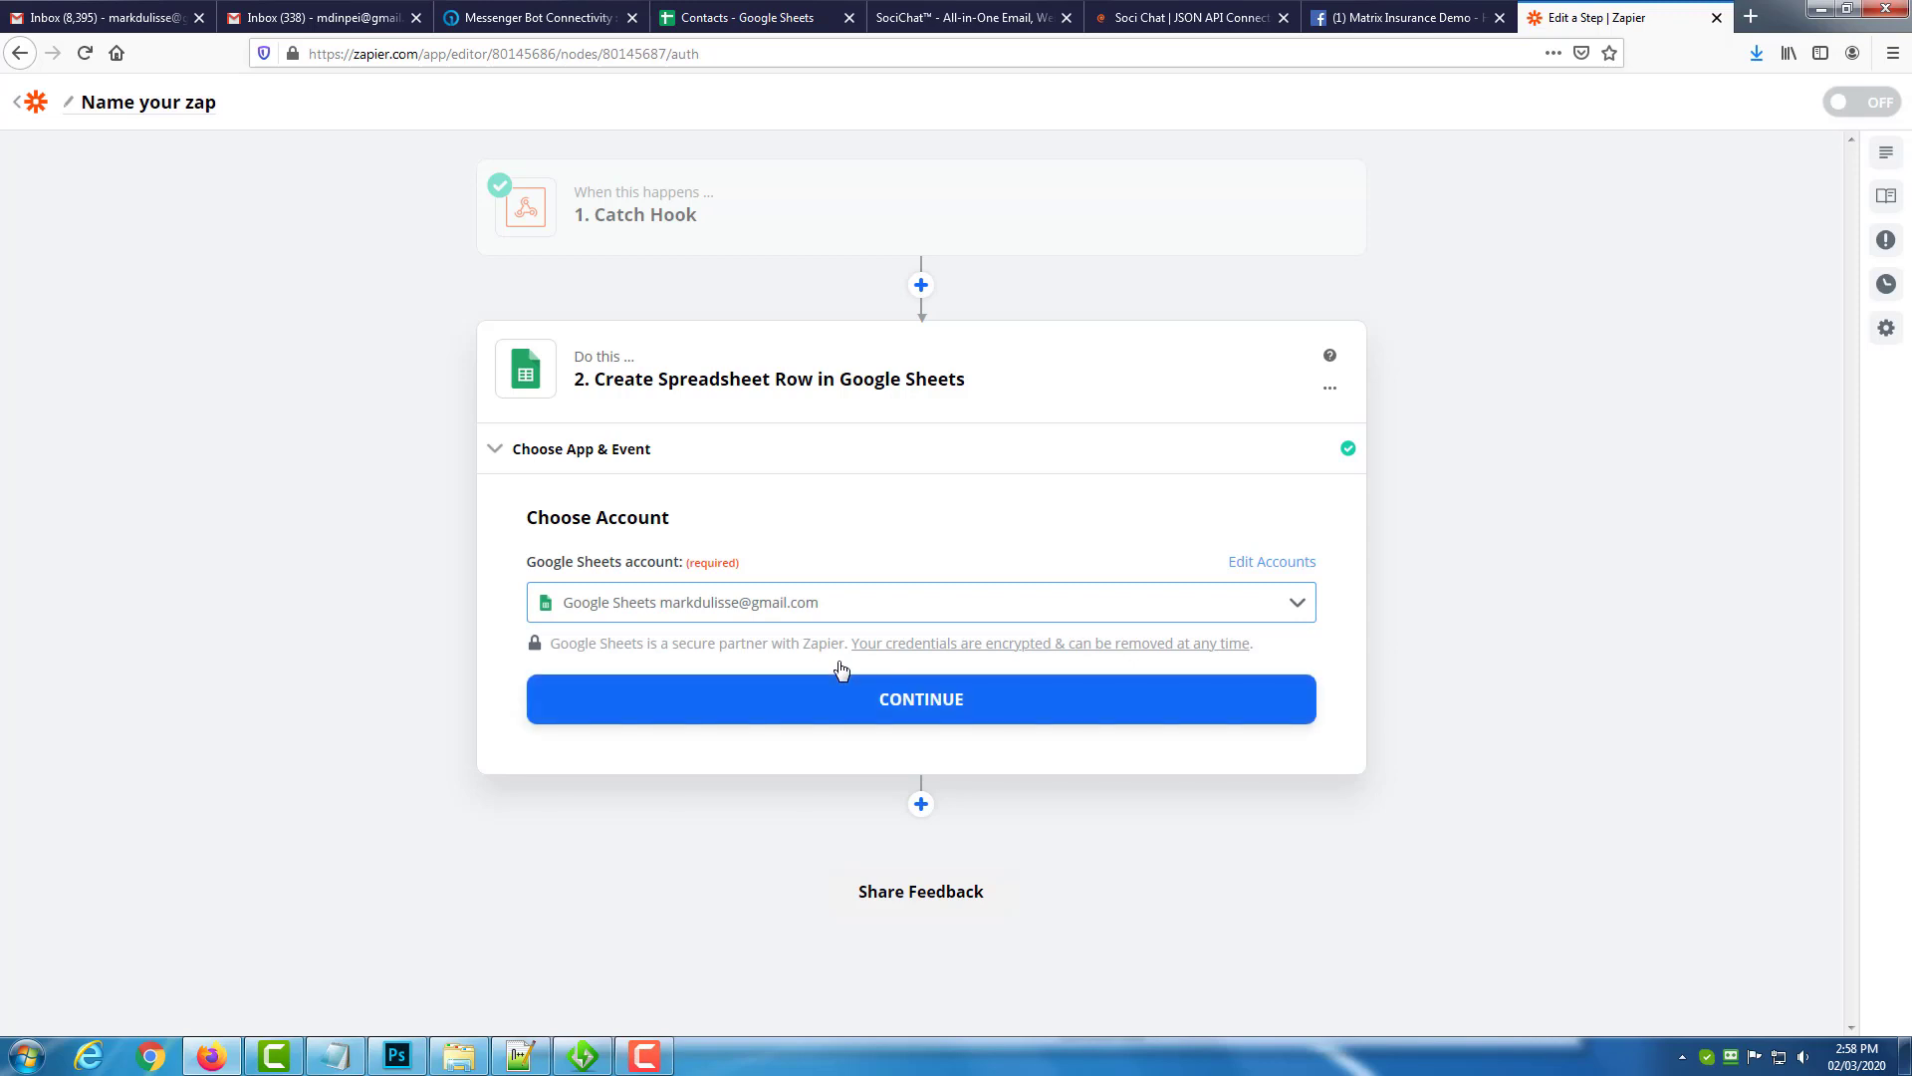
pyautogui.click(897, 701)
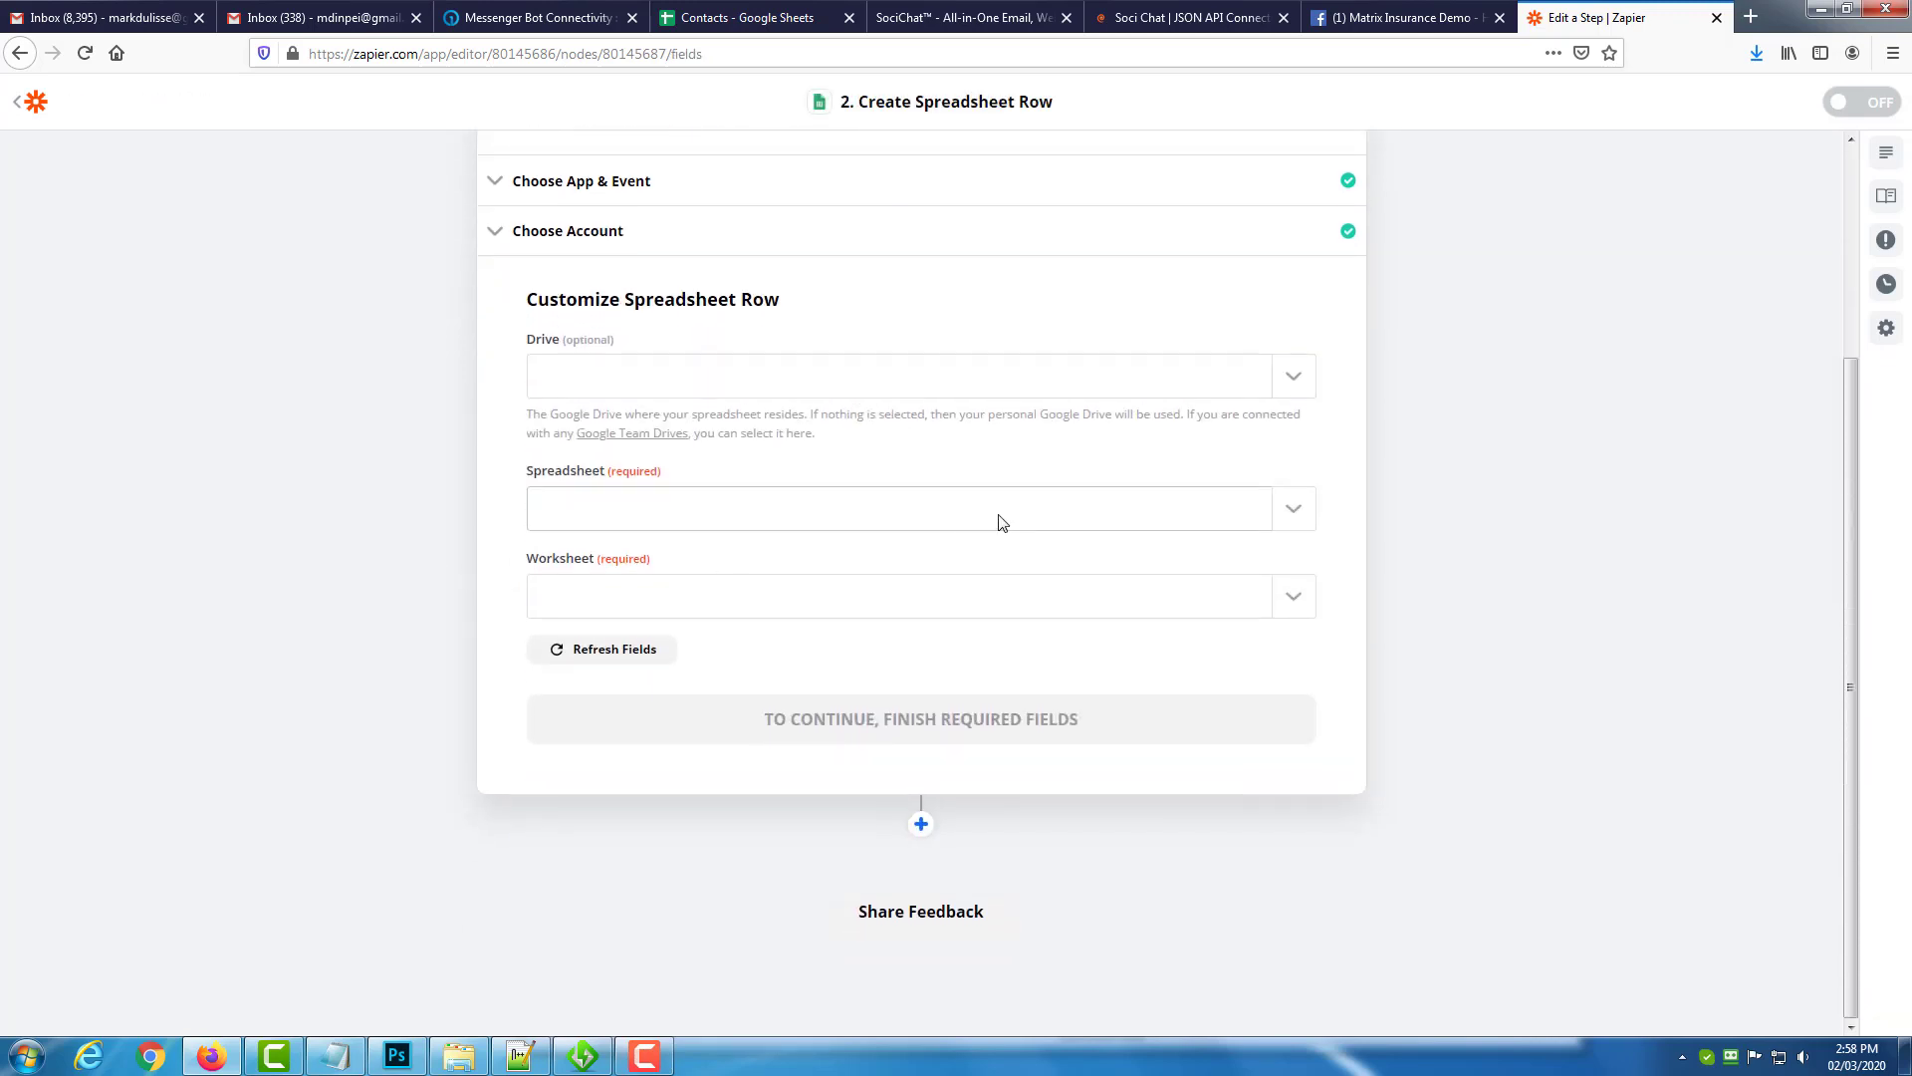
# Set the target spreadsheet to Contacts and the worksheet to Sheet1 for the new row.
pyautogui.click(1286, 512)
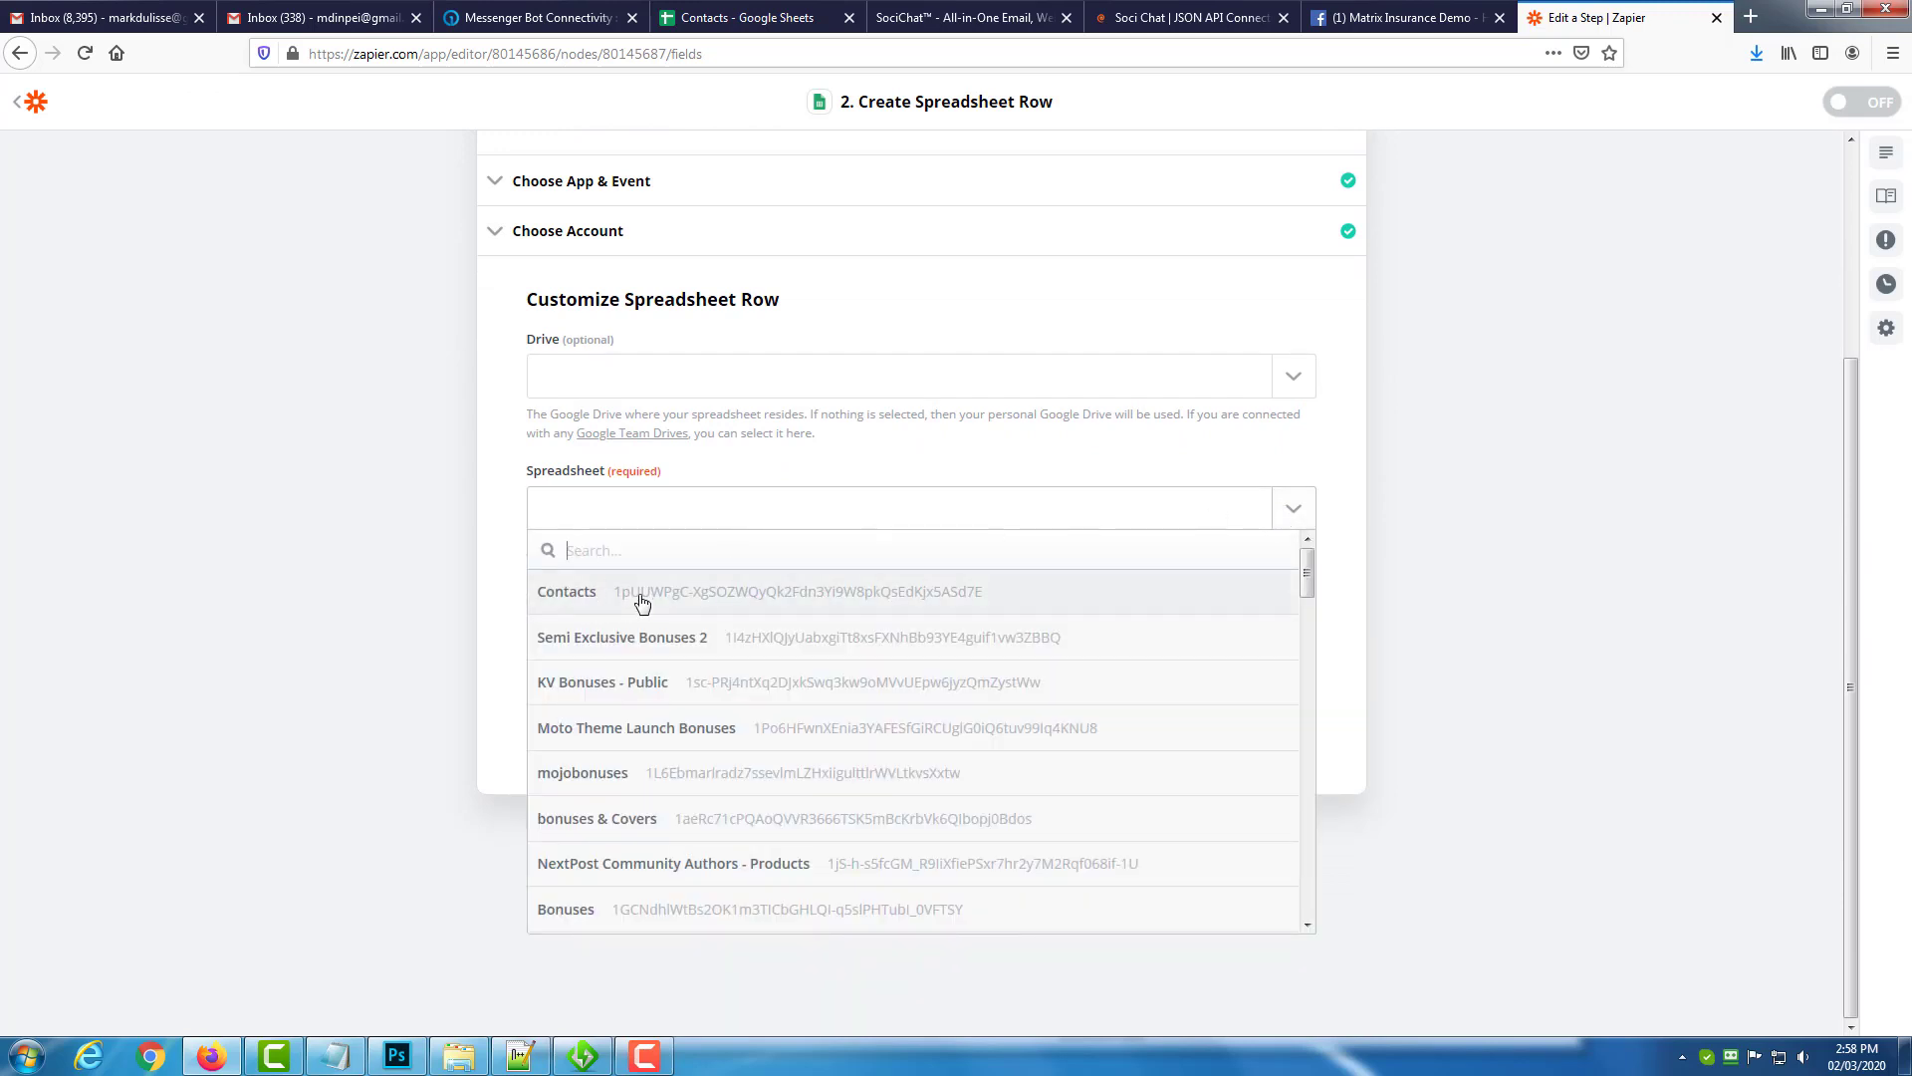
pyautogui.click(642, 597)
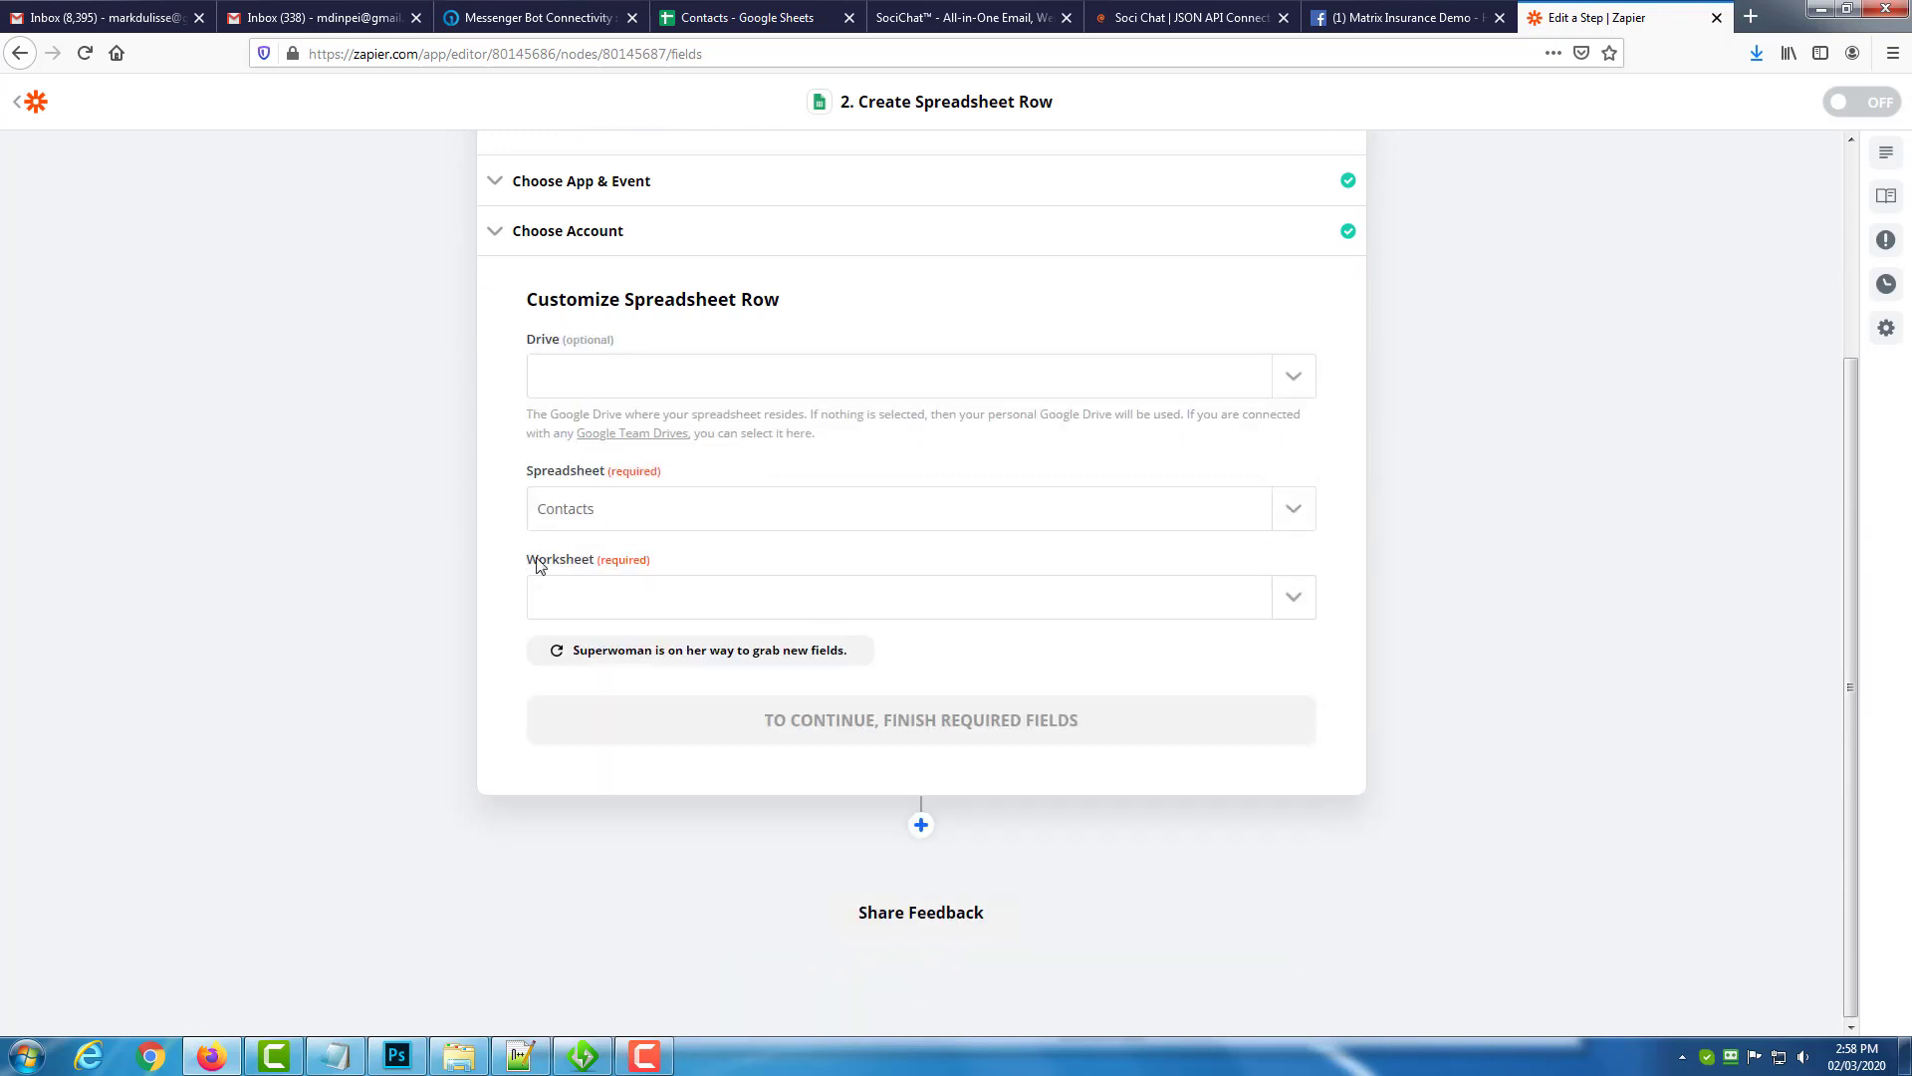
pyautogui.click(1282, 600)
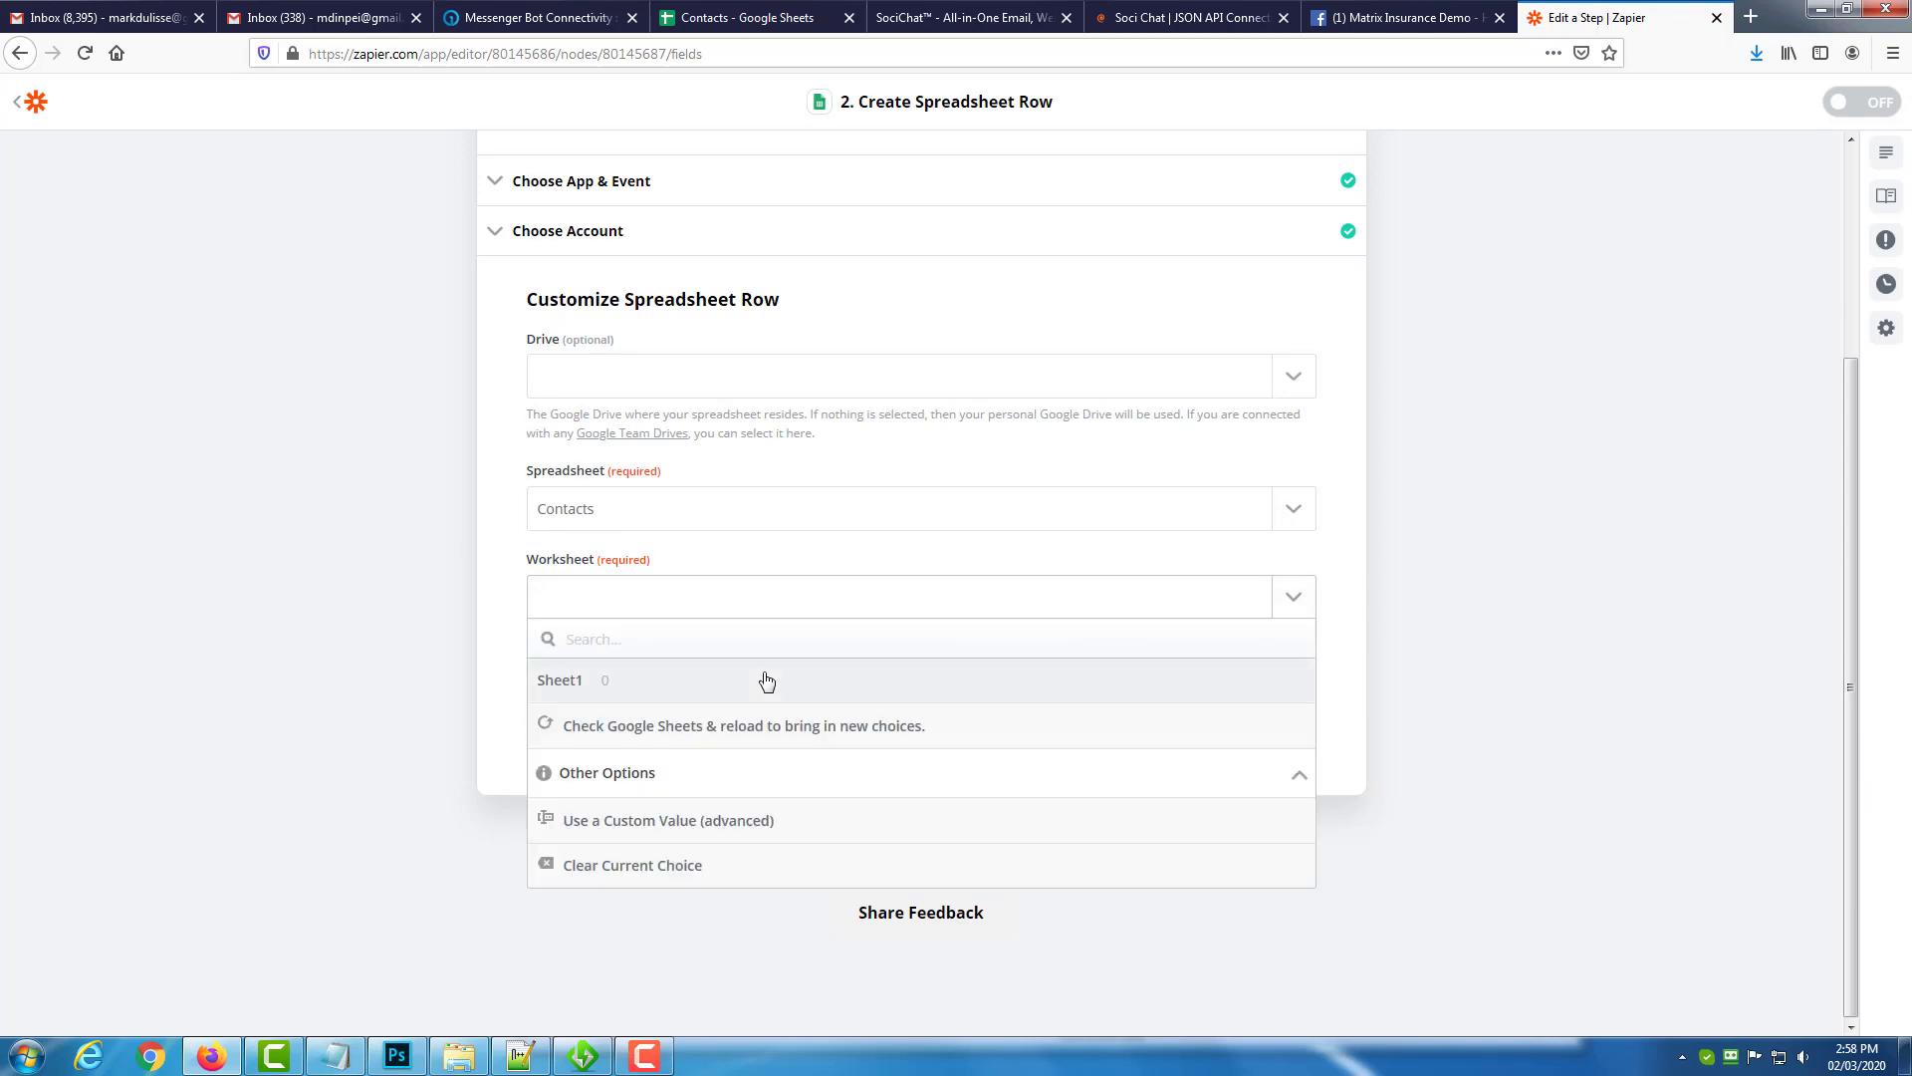
pyautogui.click(767, 682)
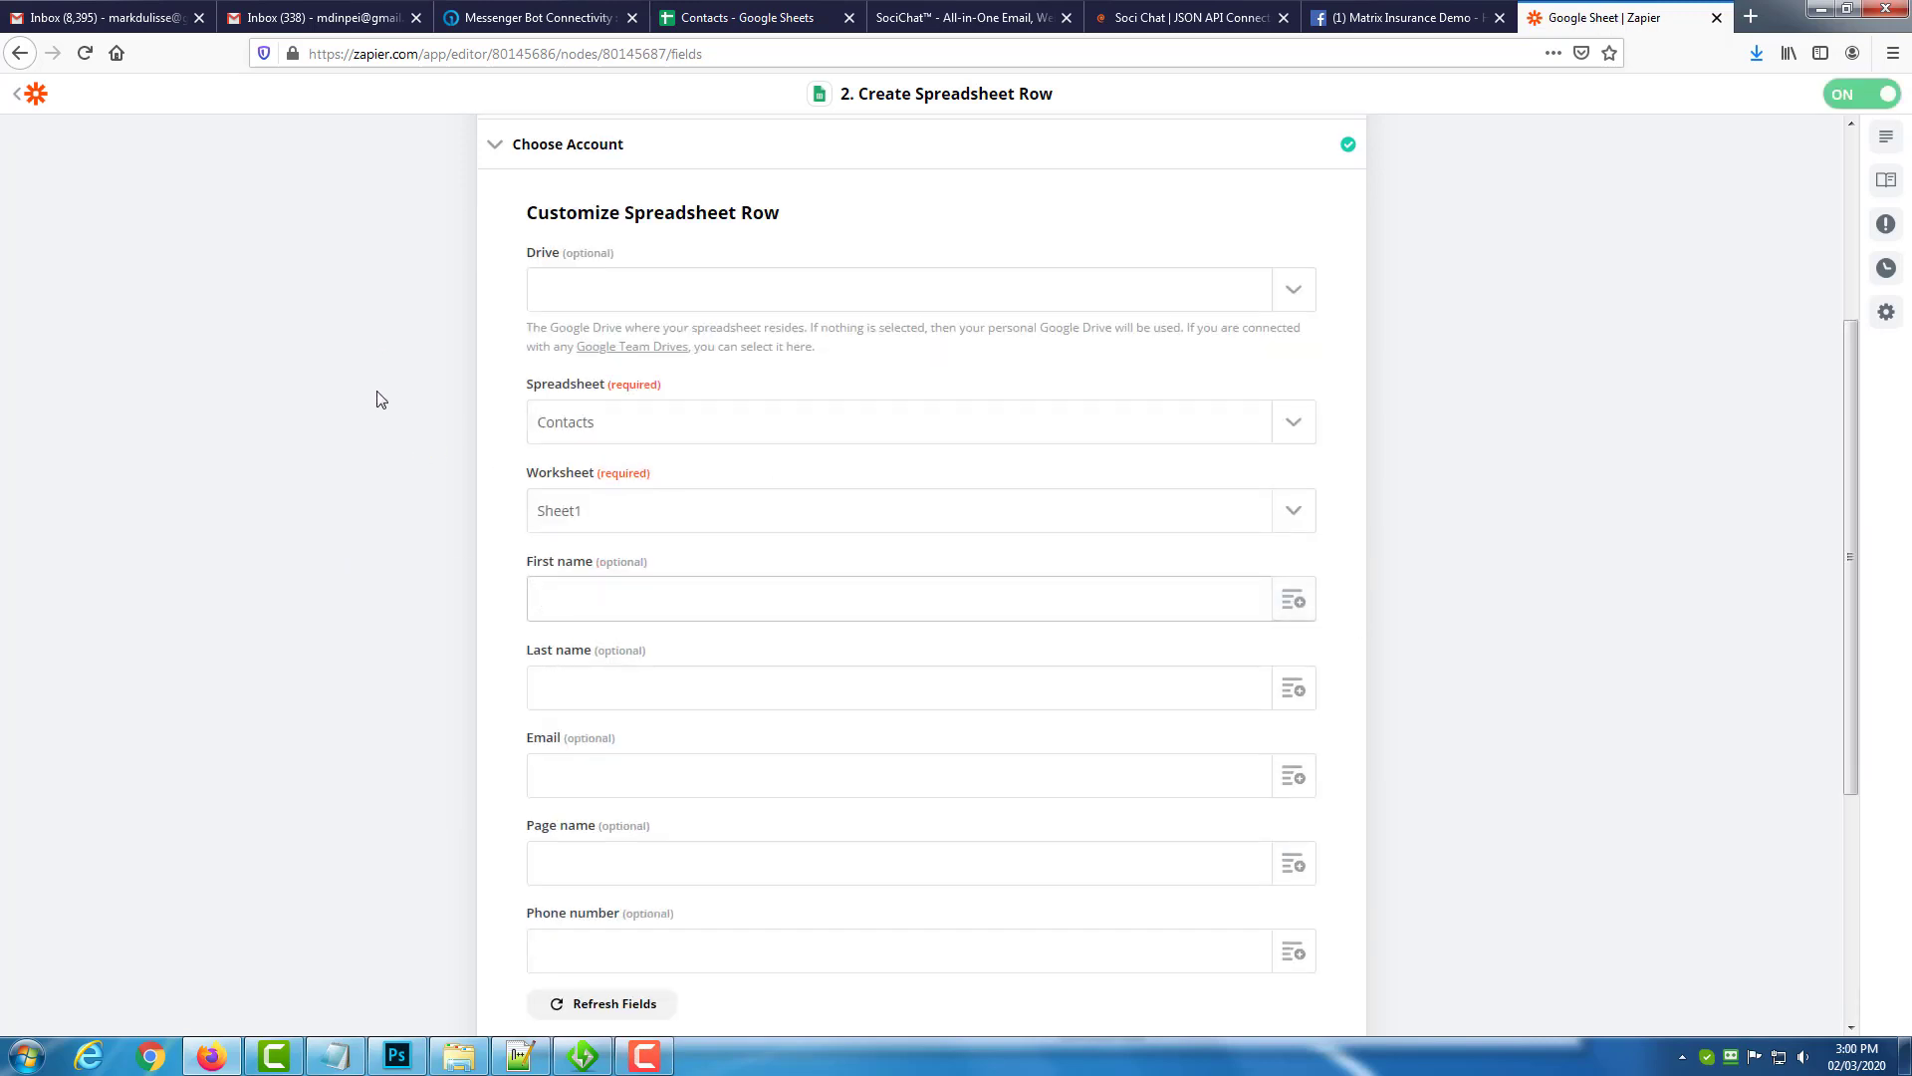
# Map the First name, Last name and Email columns to the matching Catch Hook values.
pyautogui.click(1293, 600)
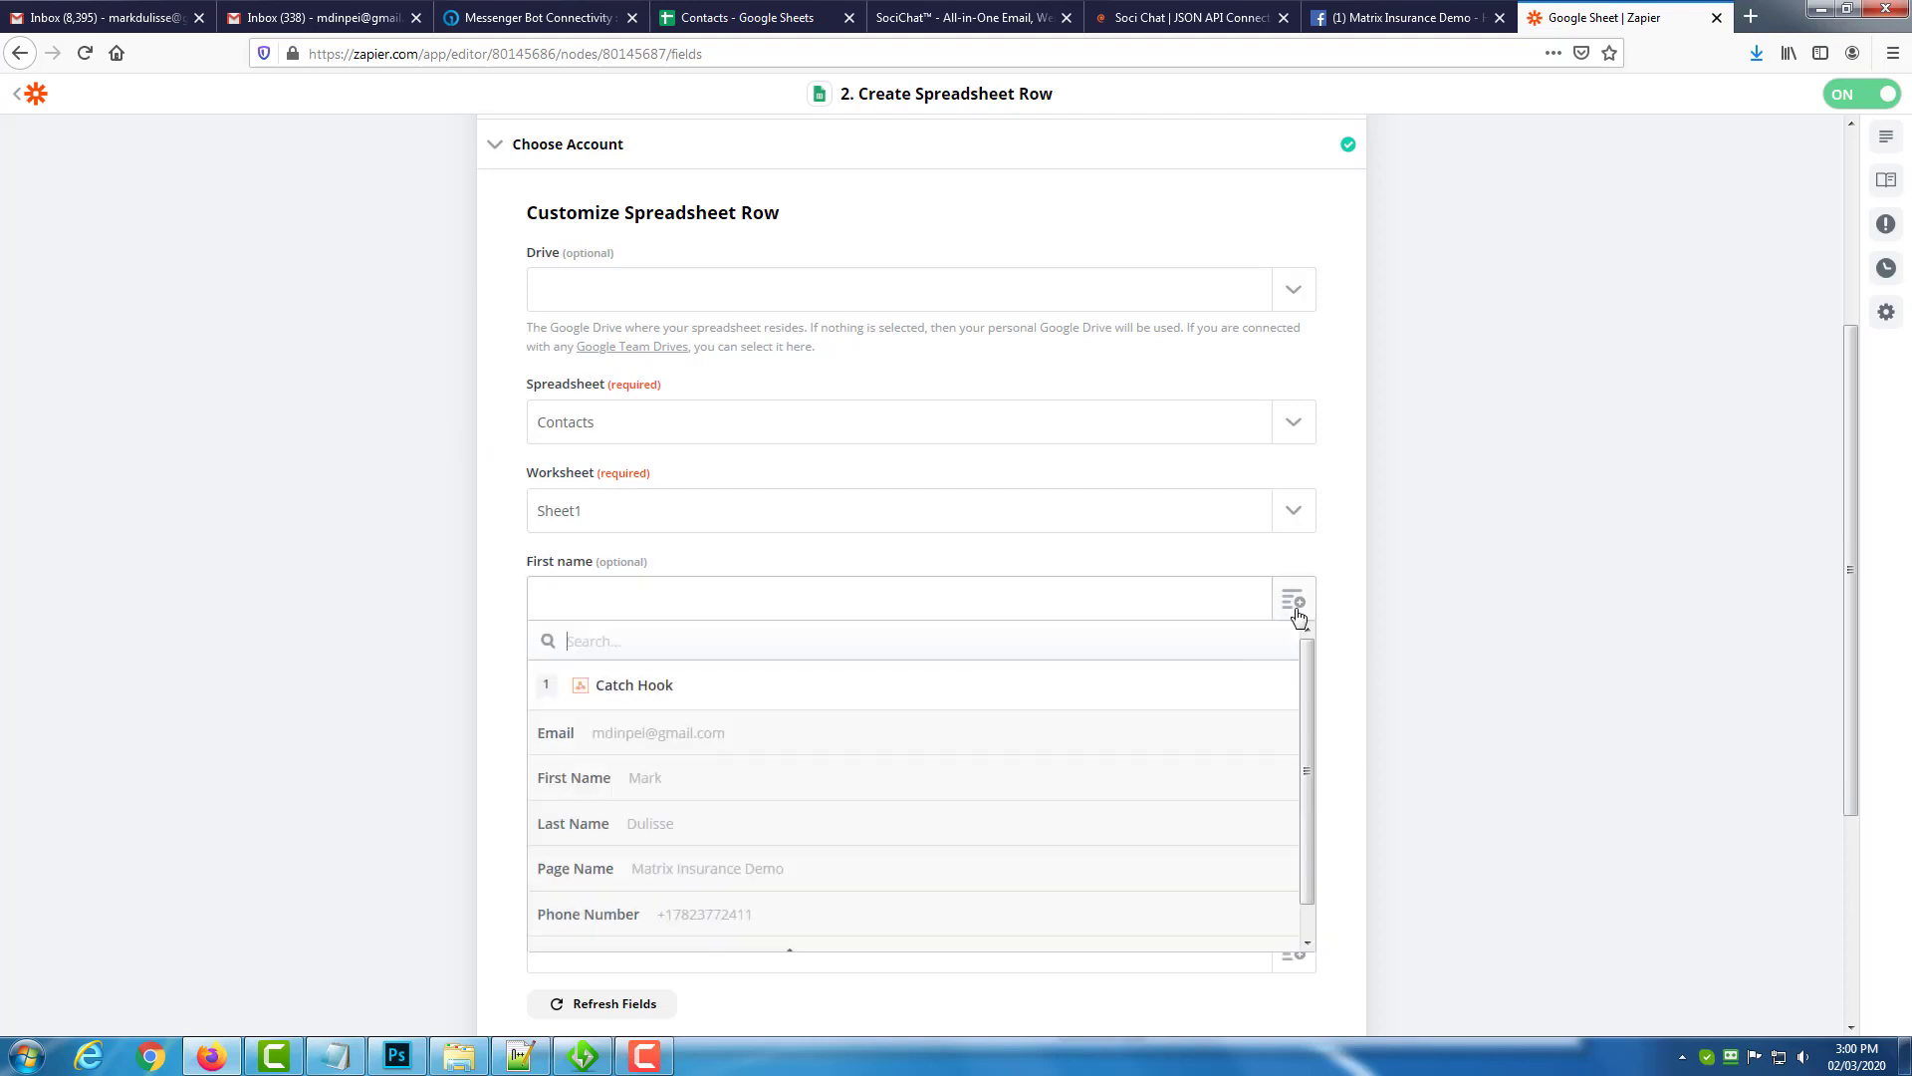
pyautogui.click(792, 776)
pyautogui.click(1288, 692)
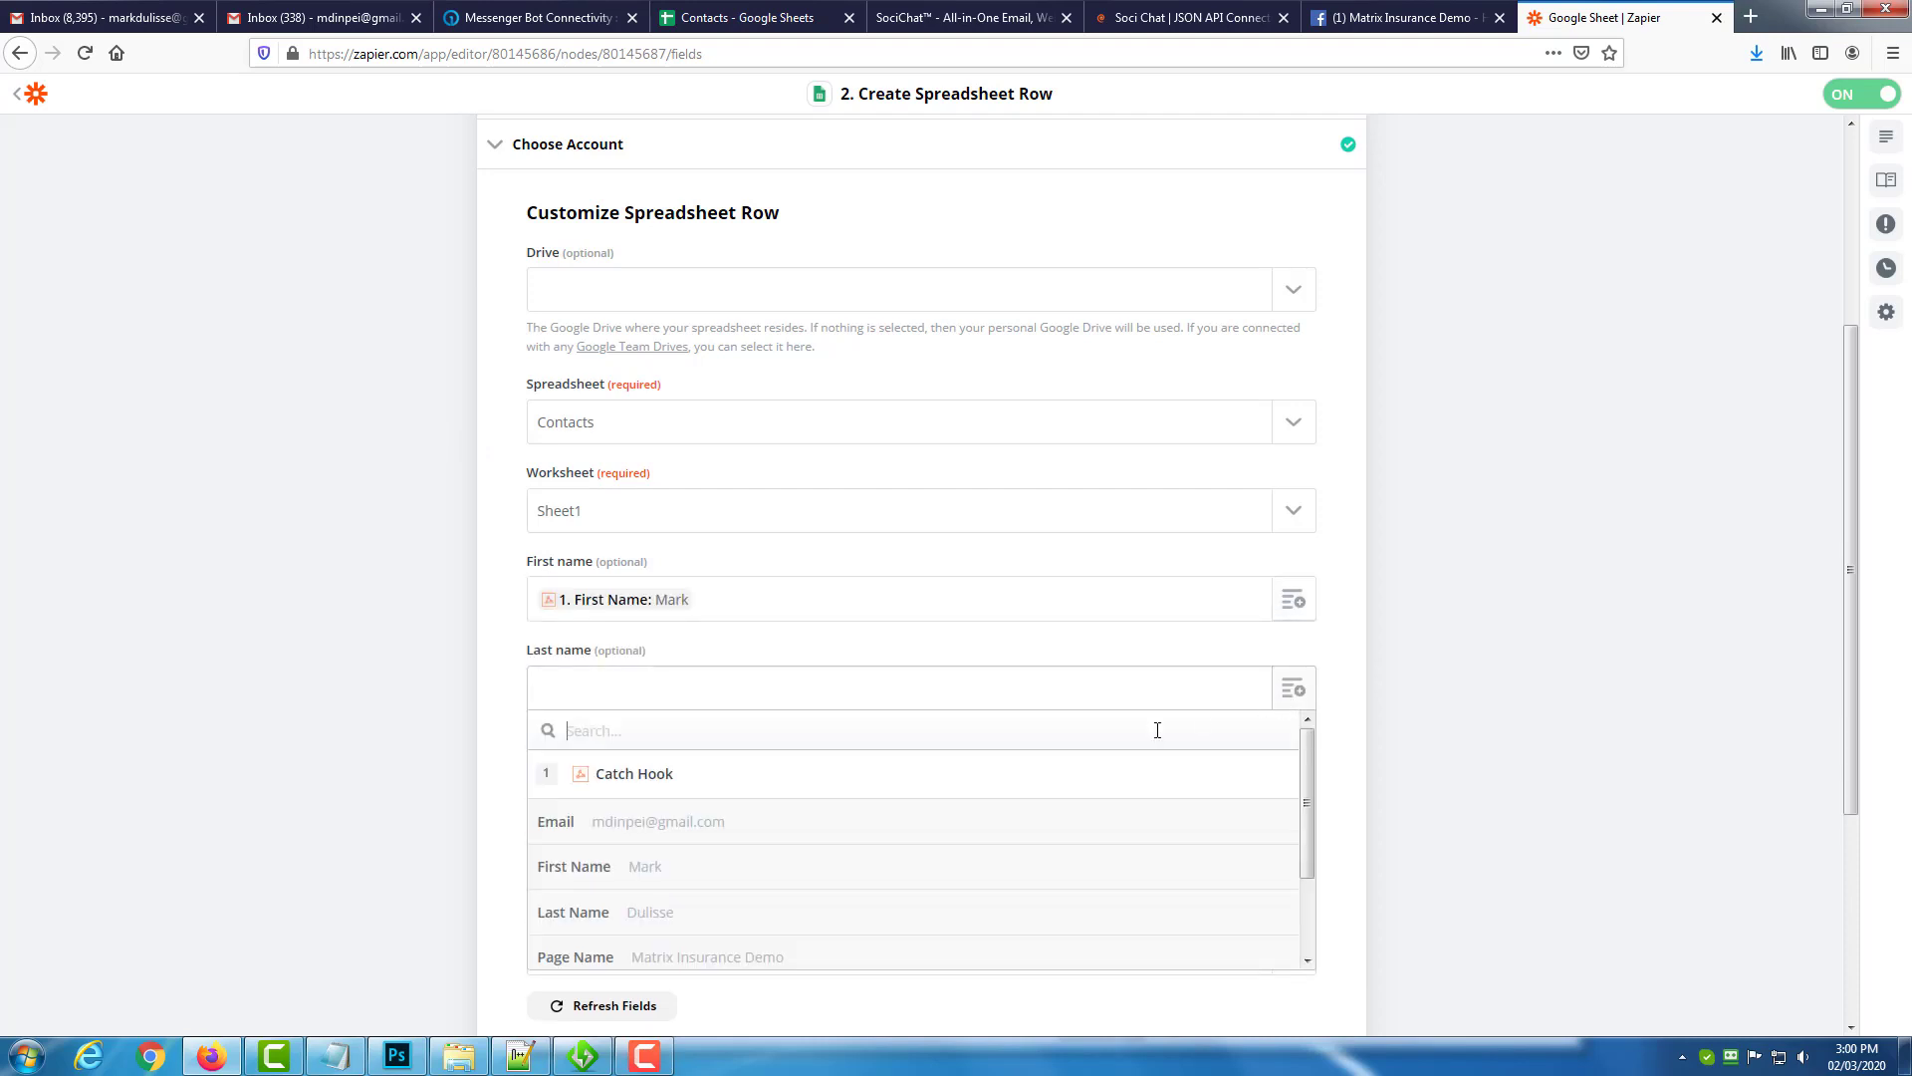
pyautogui.click(881, 914)
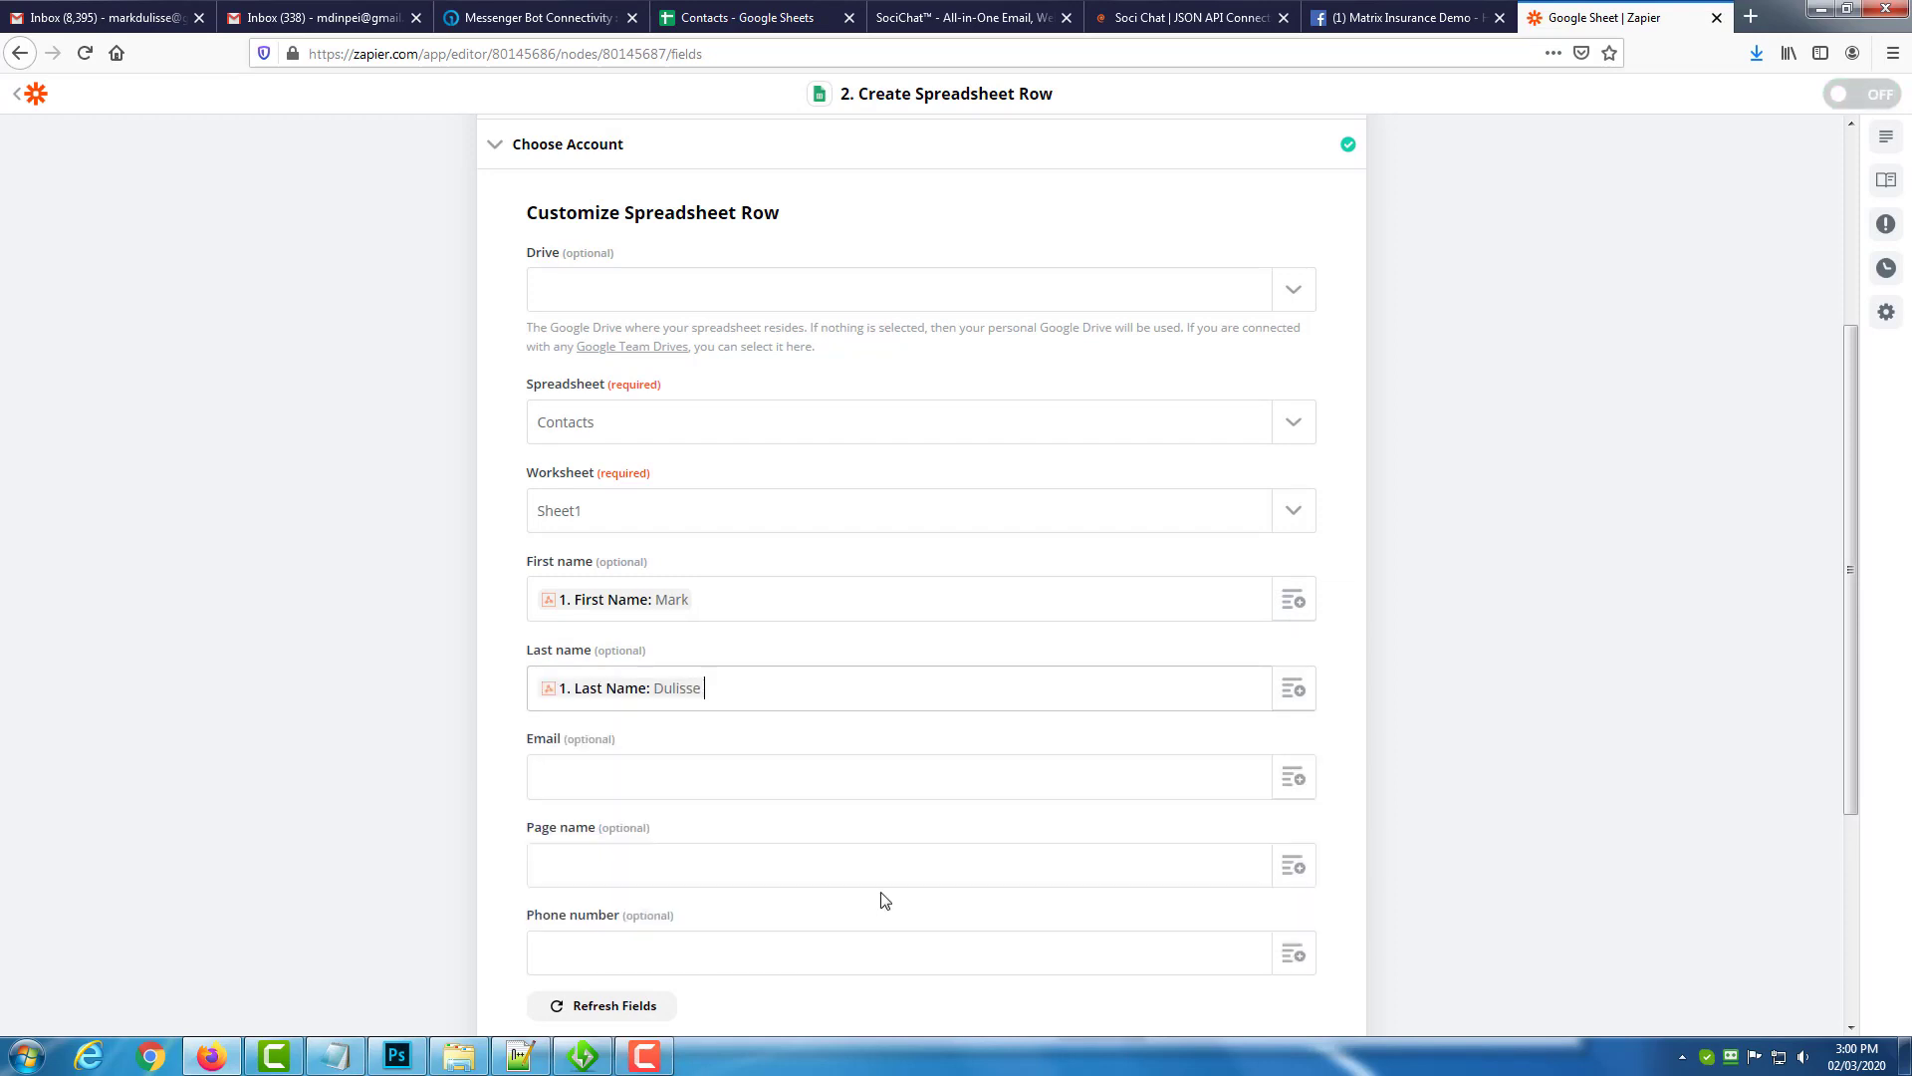
pyautogui.scroll(-1, 1348, 709)
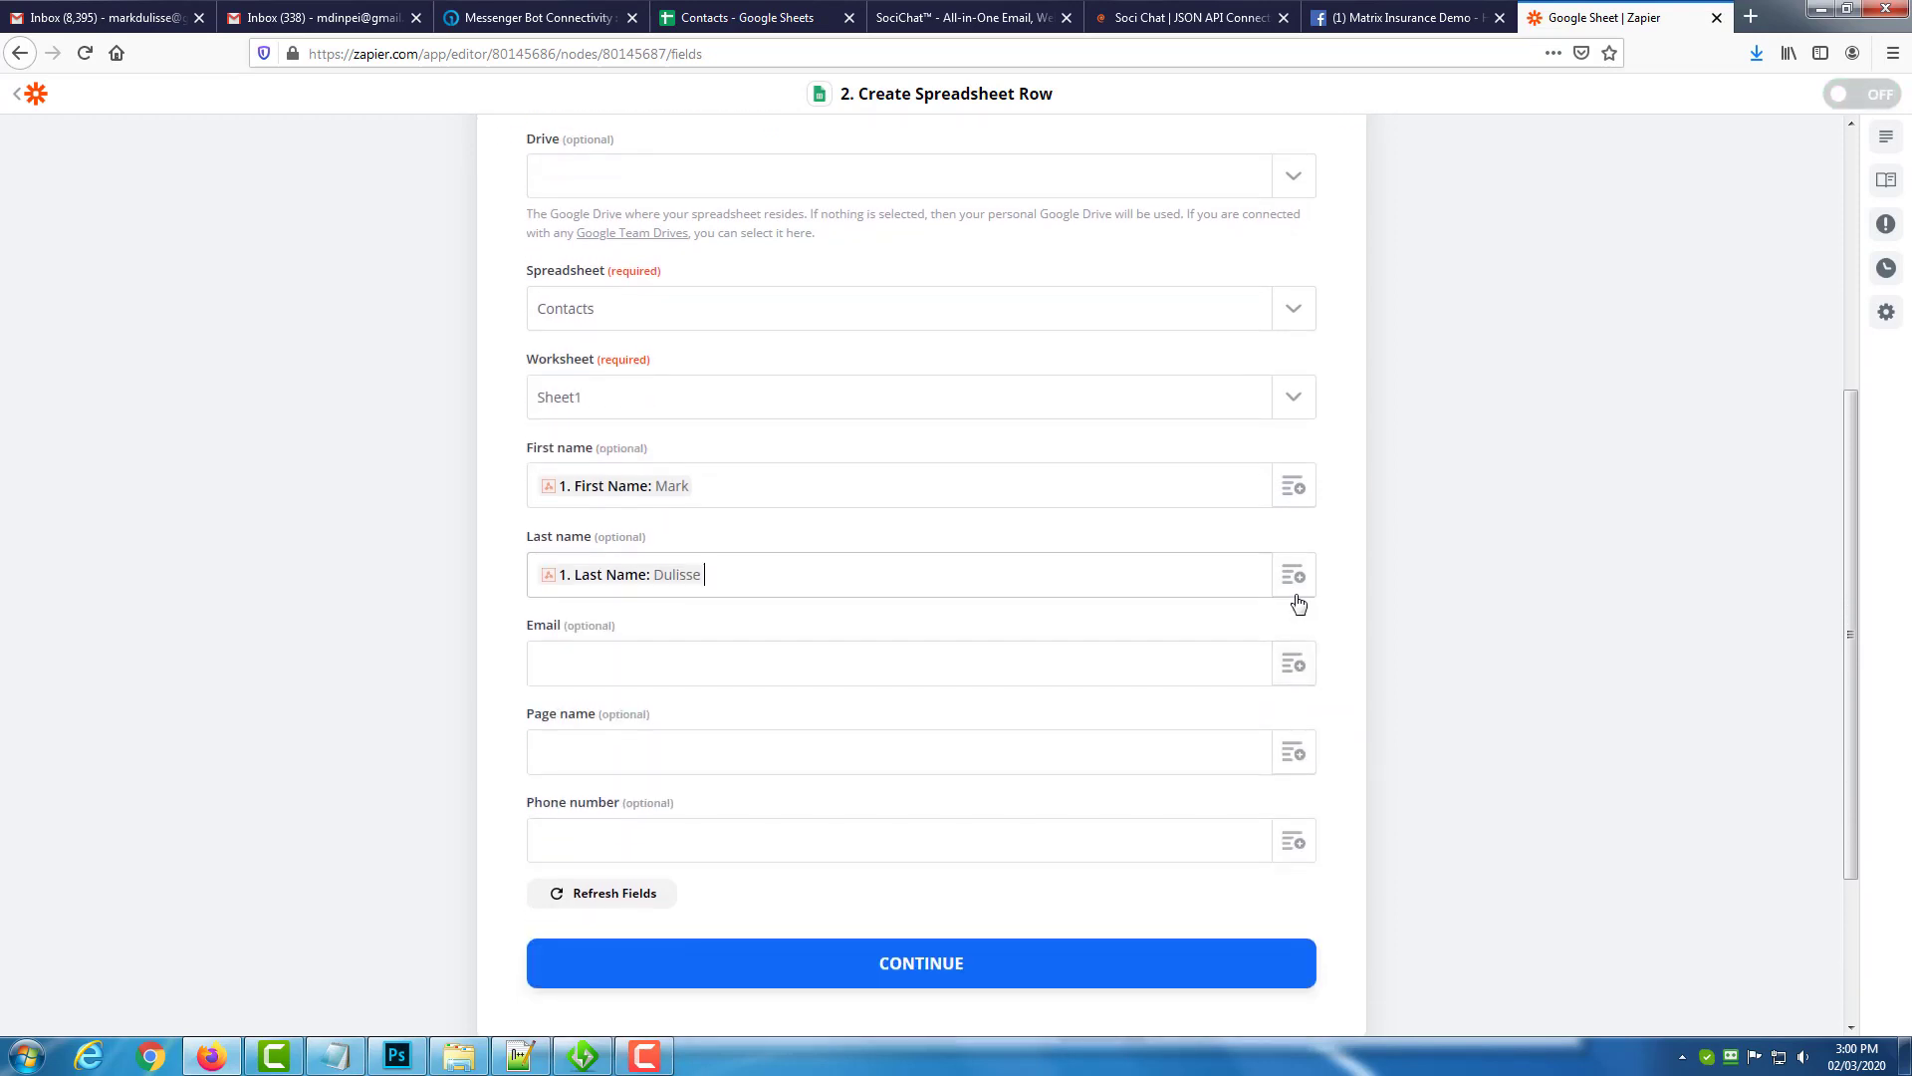
pyautogui.click(1294, 664)
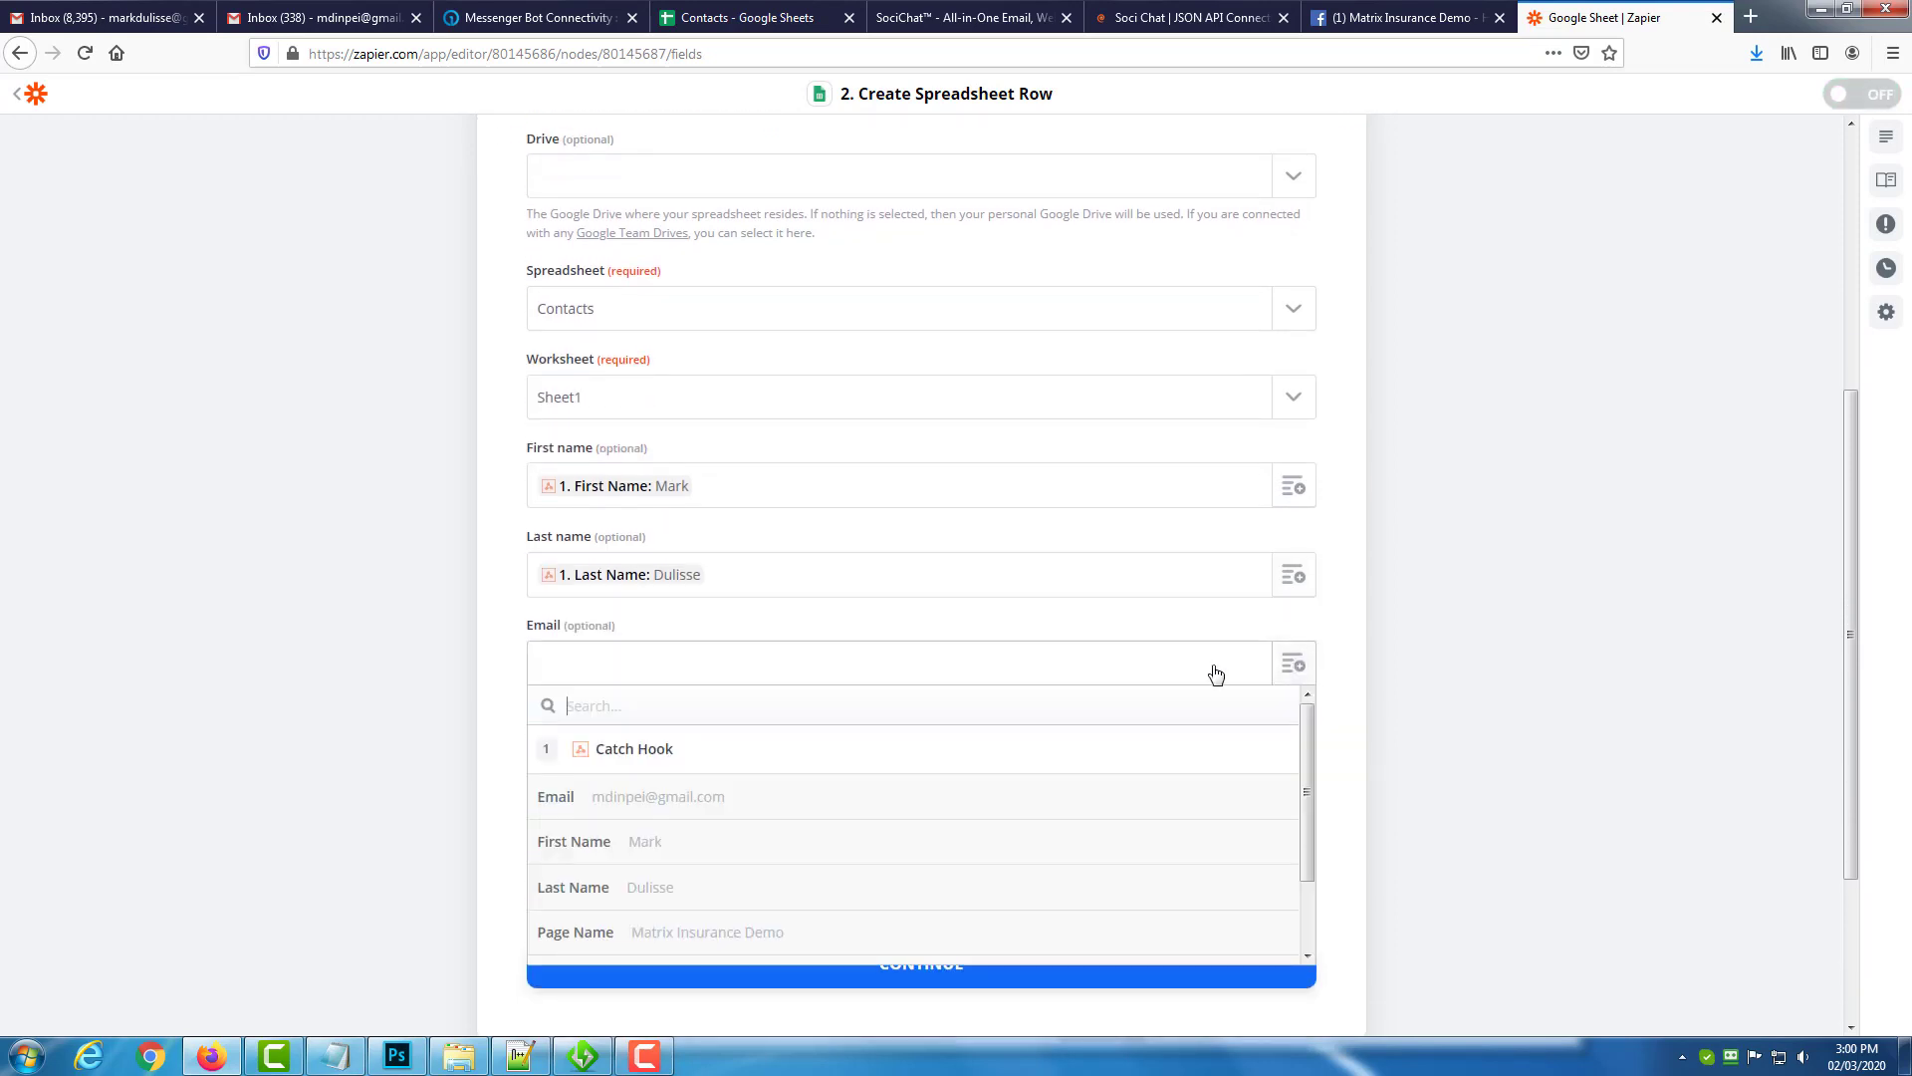
pyautogui.click(967, 810)
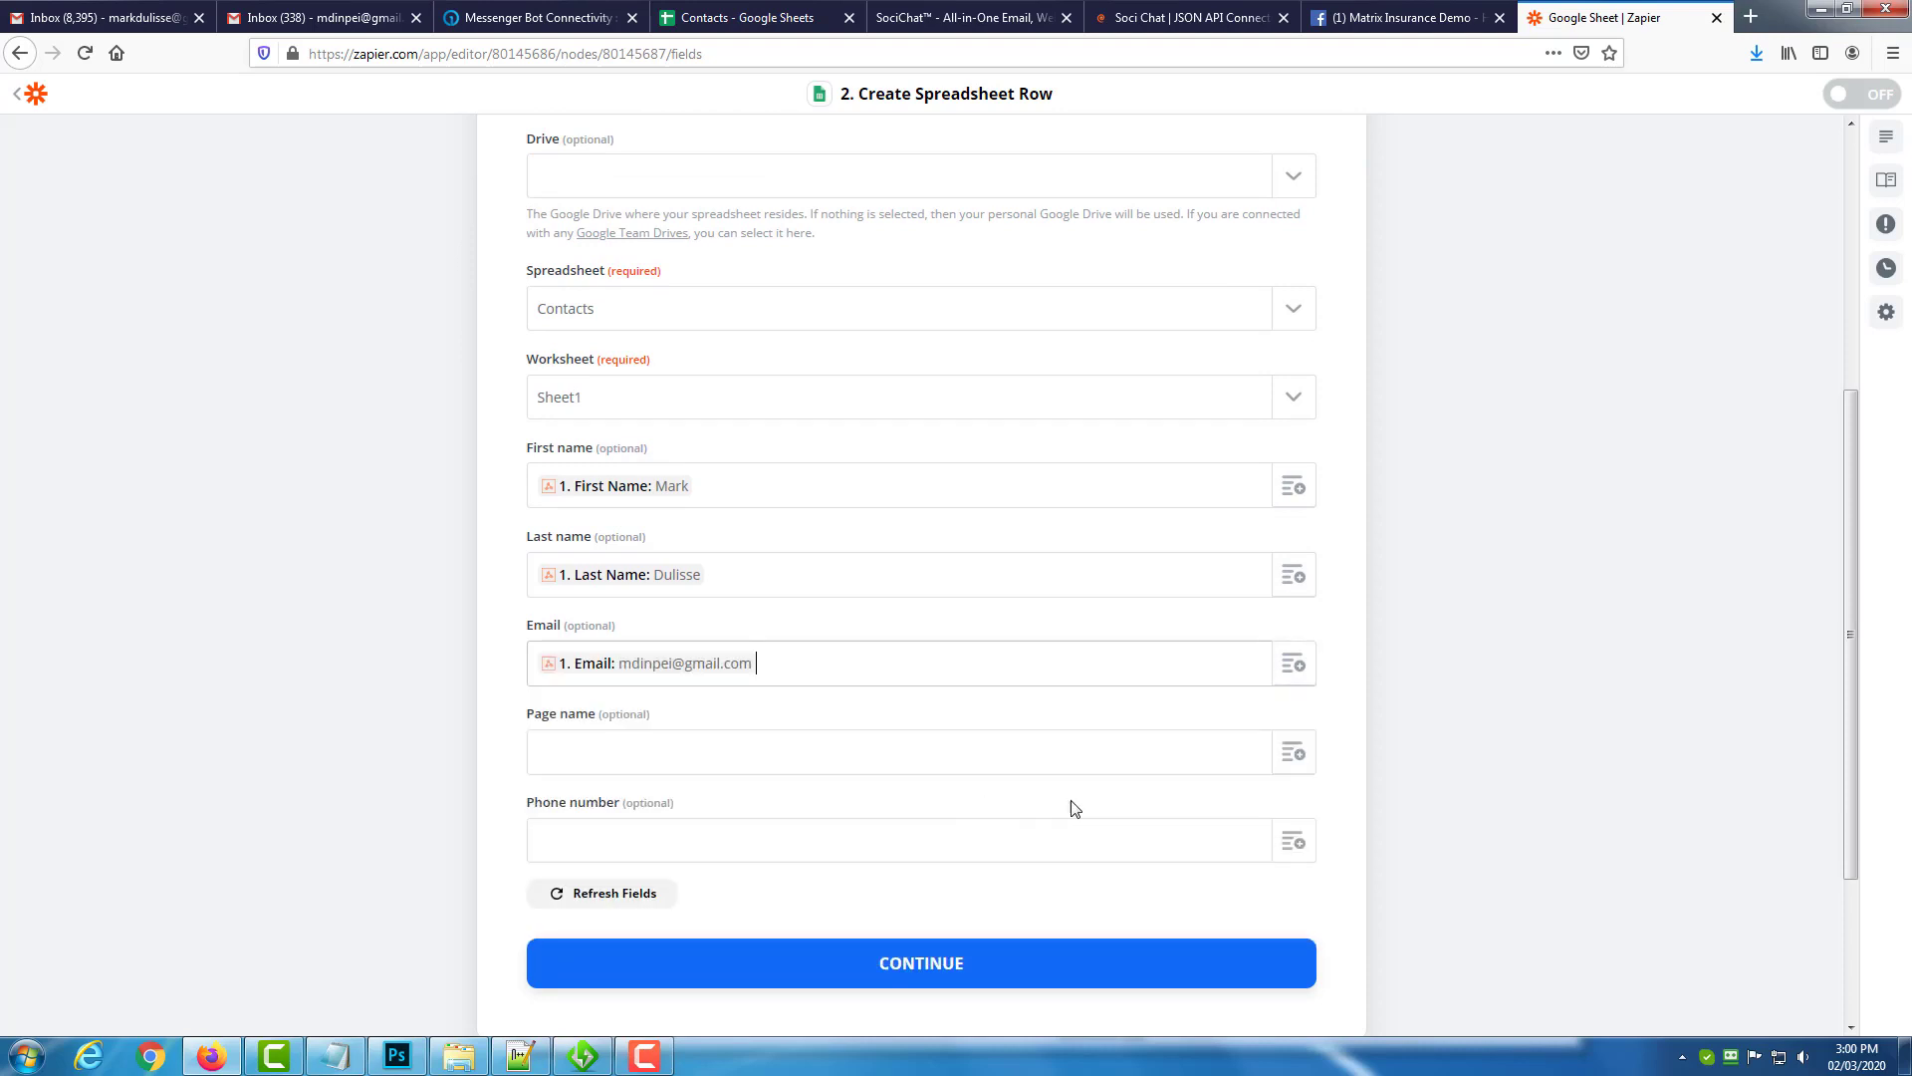
# Map the Page name and Phone number columns to the Catch Hook Page Name and Phone Number values.
pyautogui.click(1292, 754)
pyautogui.scroll(-2, 1109, 869)
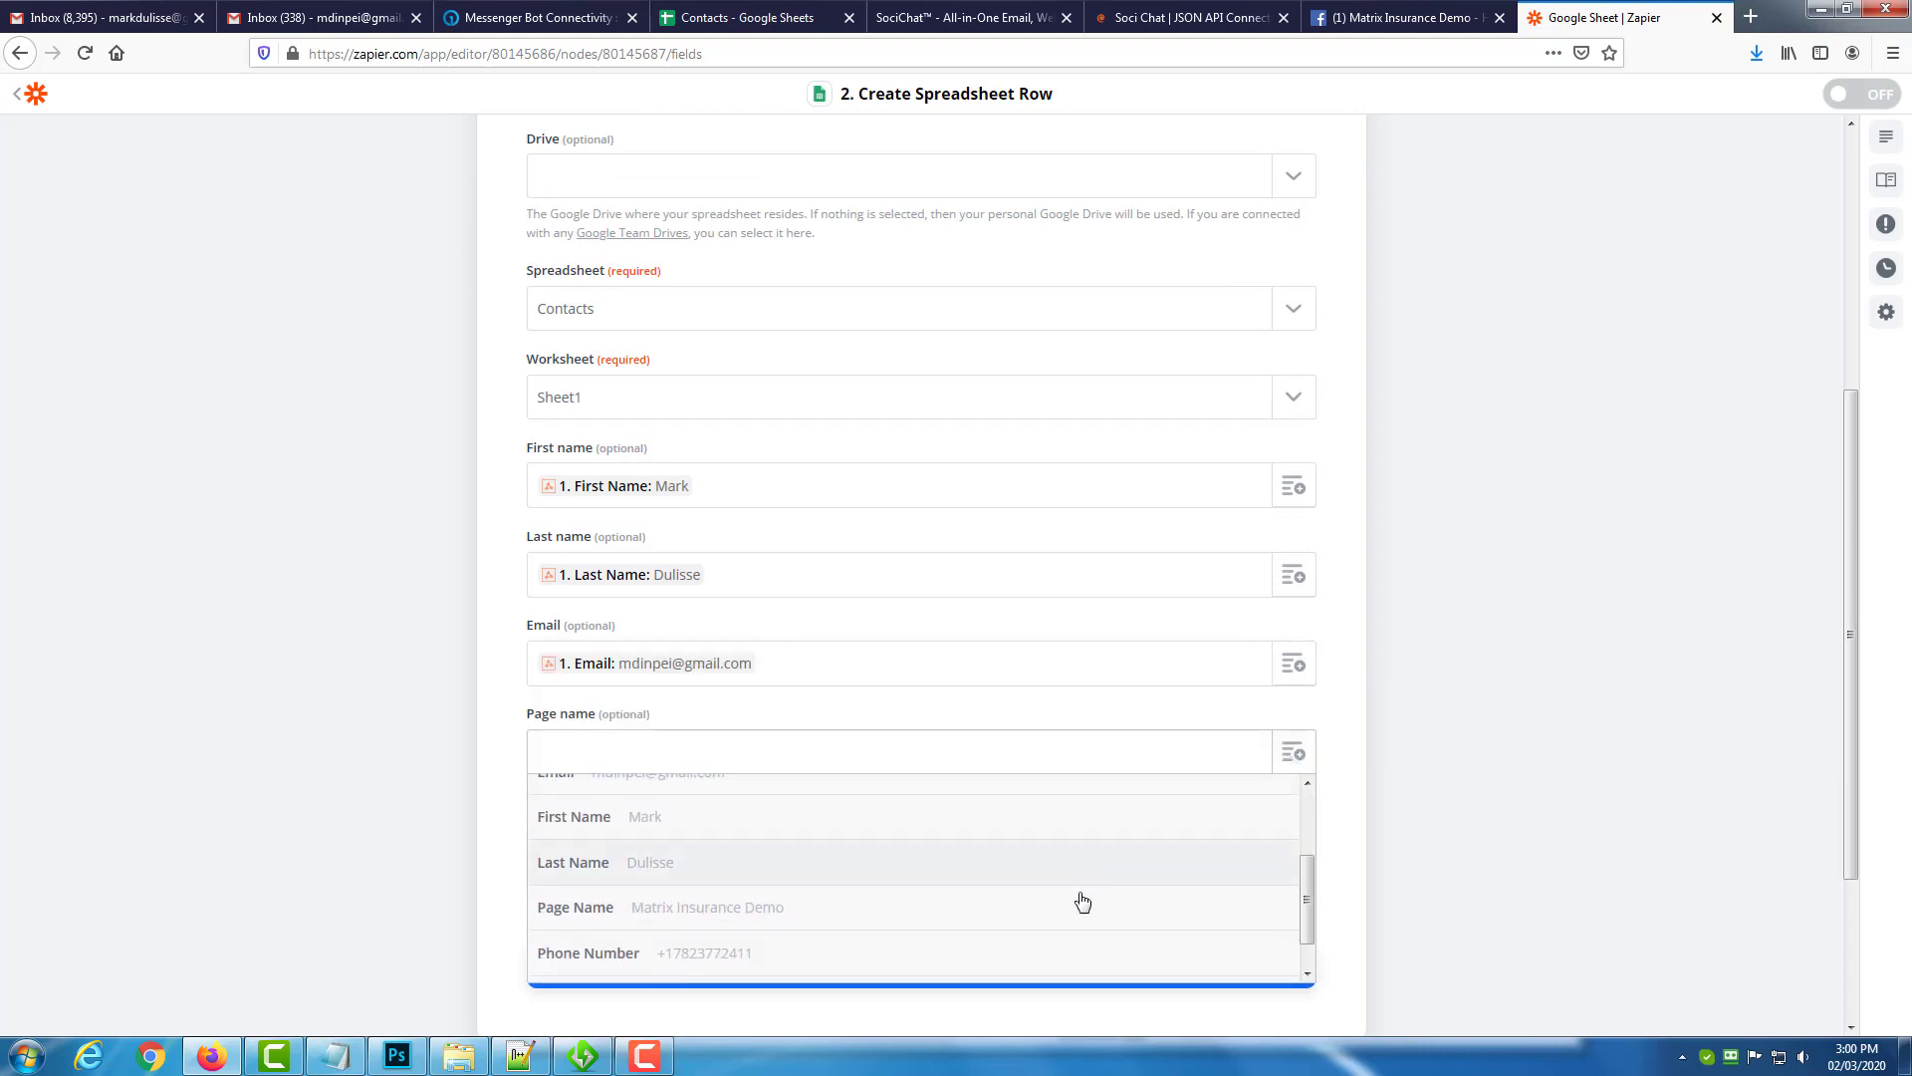
pyautogui.click(1075, 905)
pyautogui.click(1293, 842)
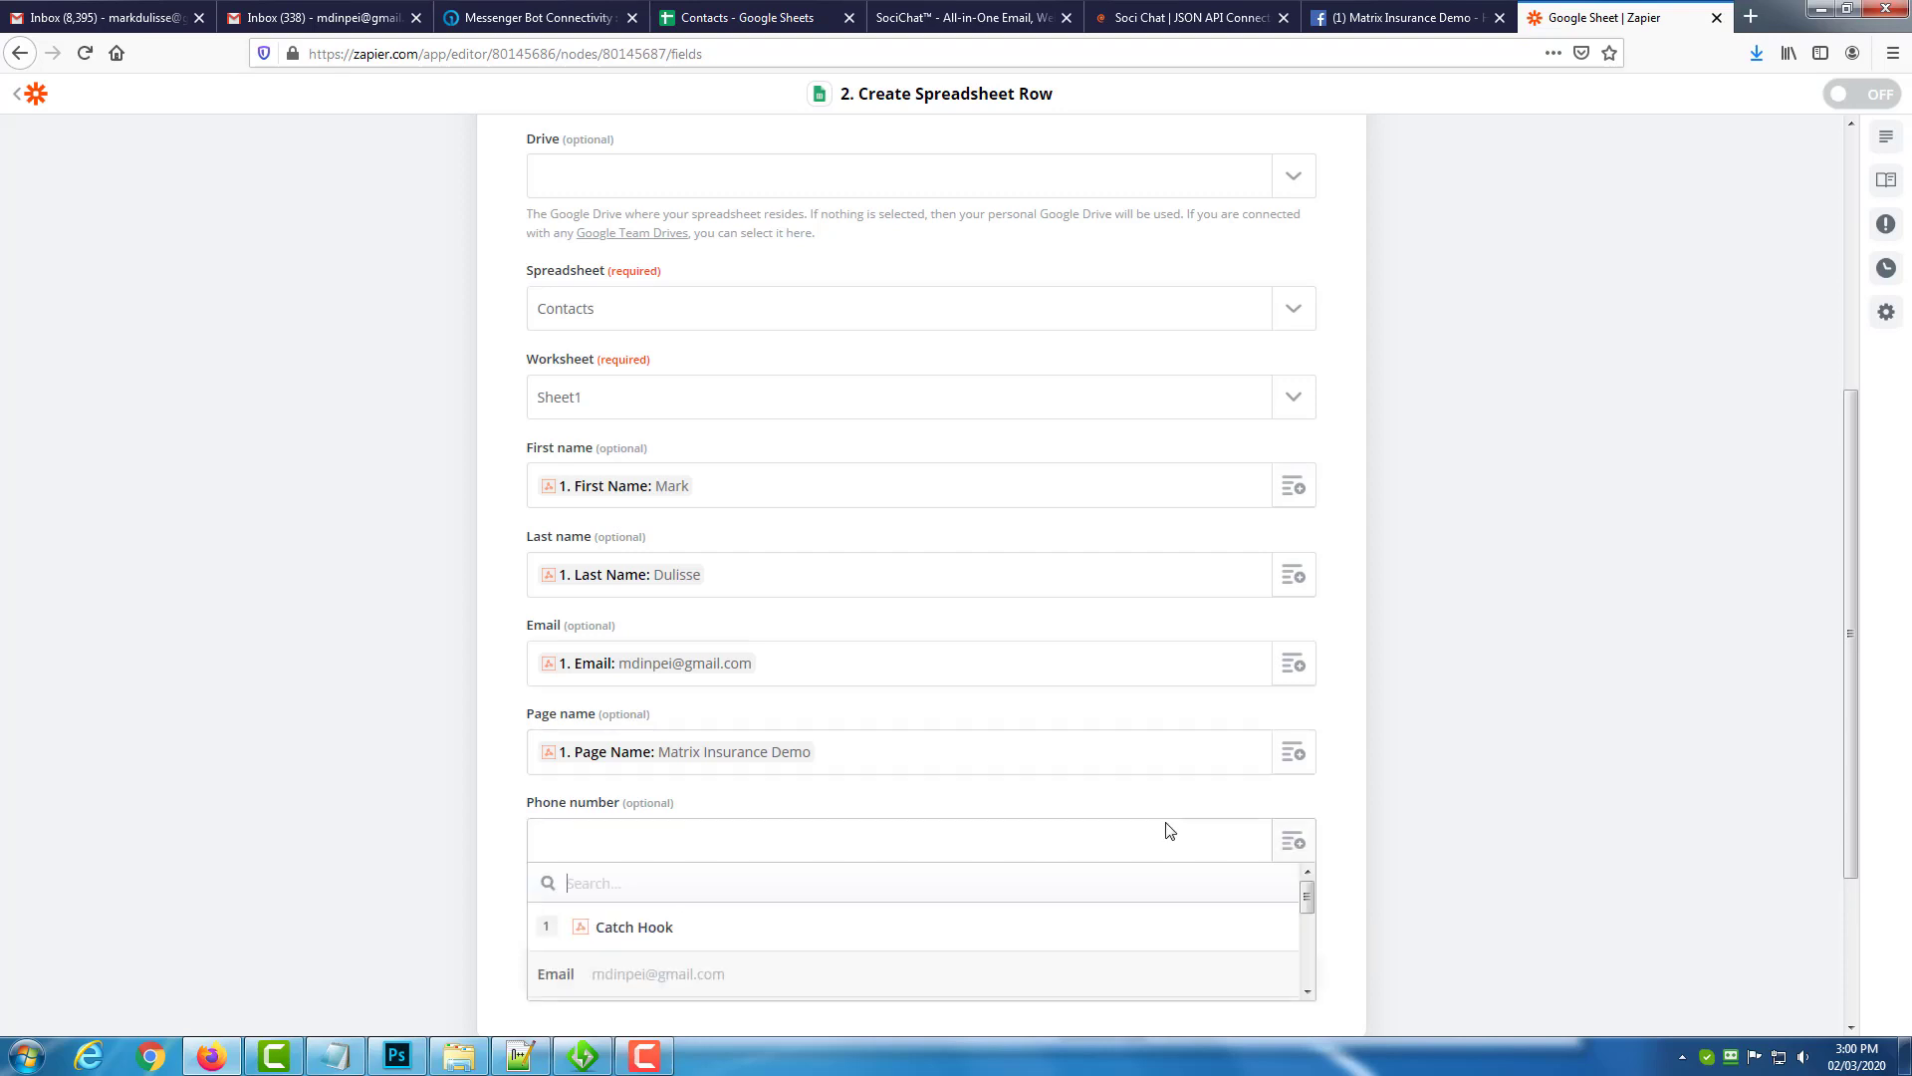
pyautogui.scroll(-2, 1075, 840)
pyautogui.scroll(-2, 1029, 906)
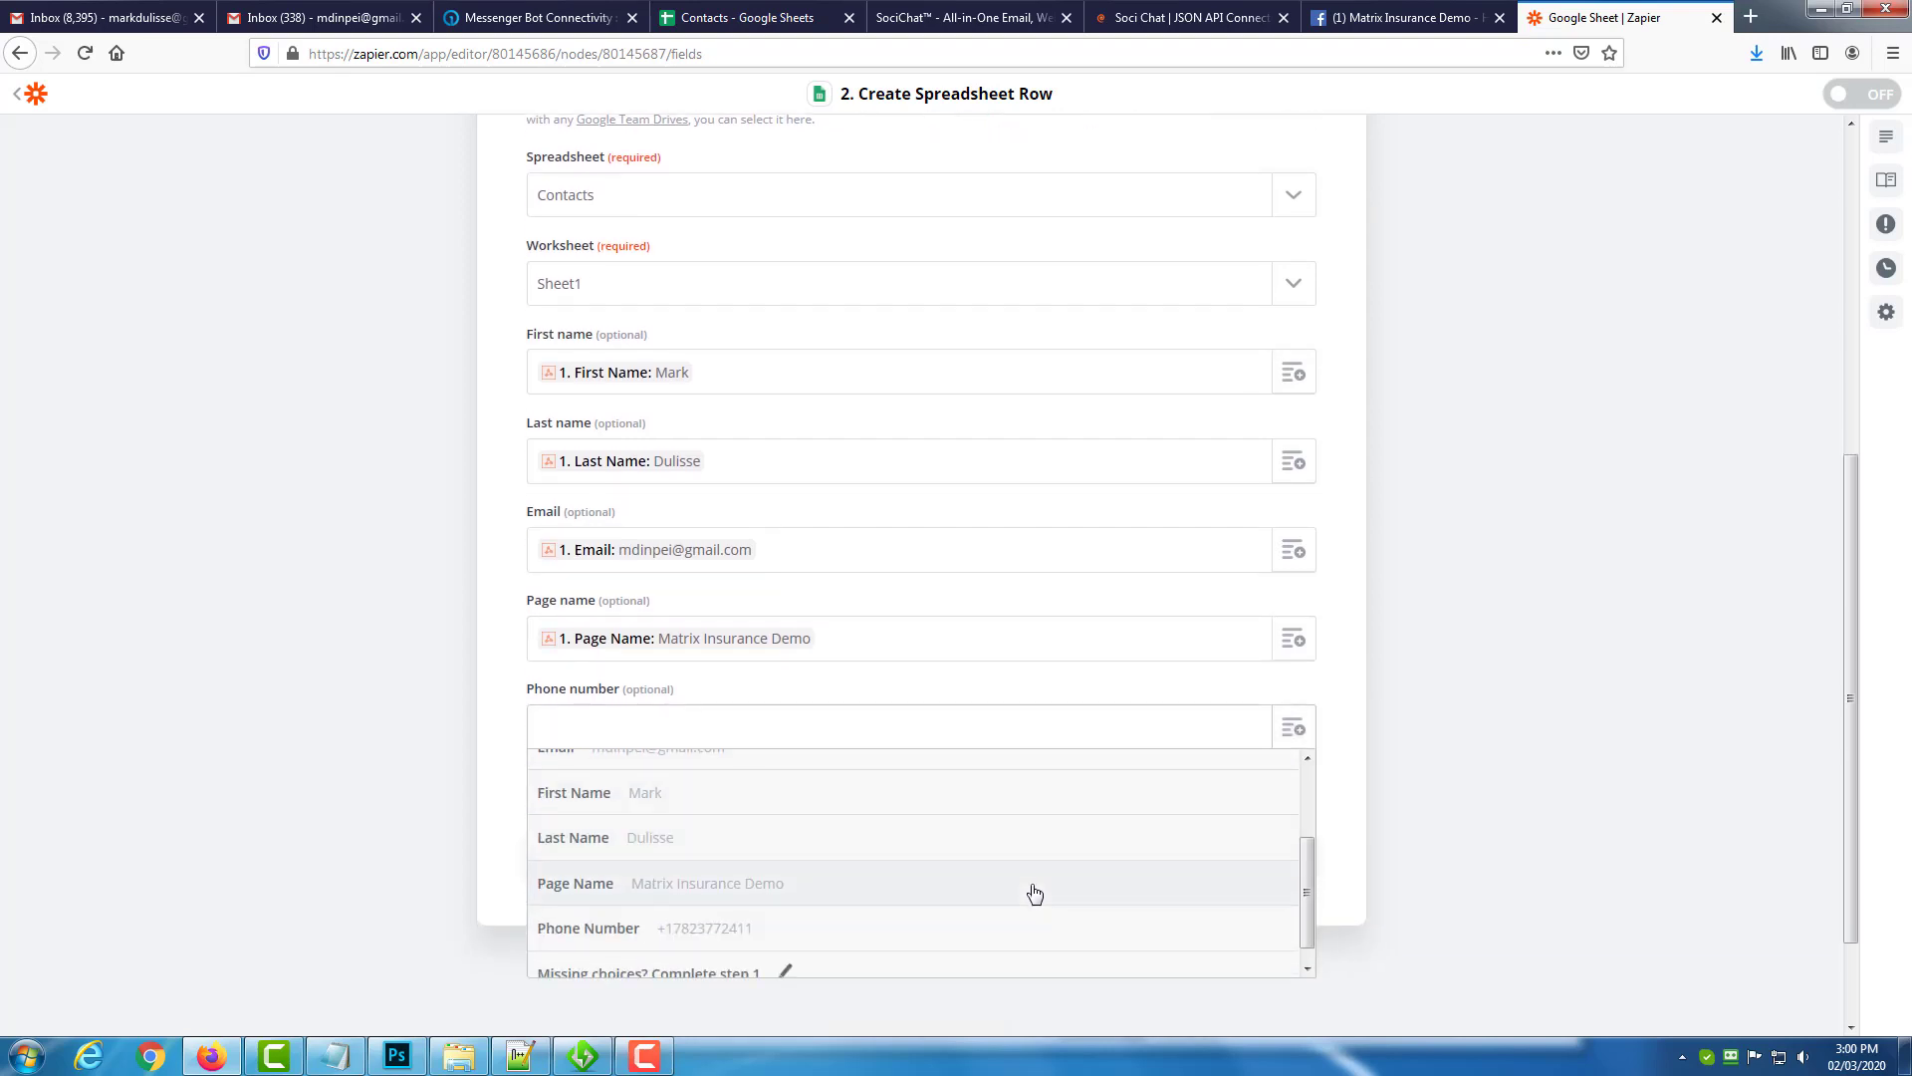
pyautogui.click(981, 931)
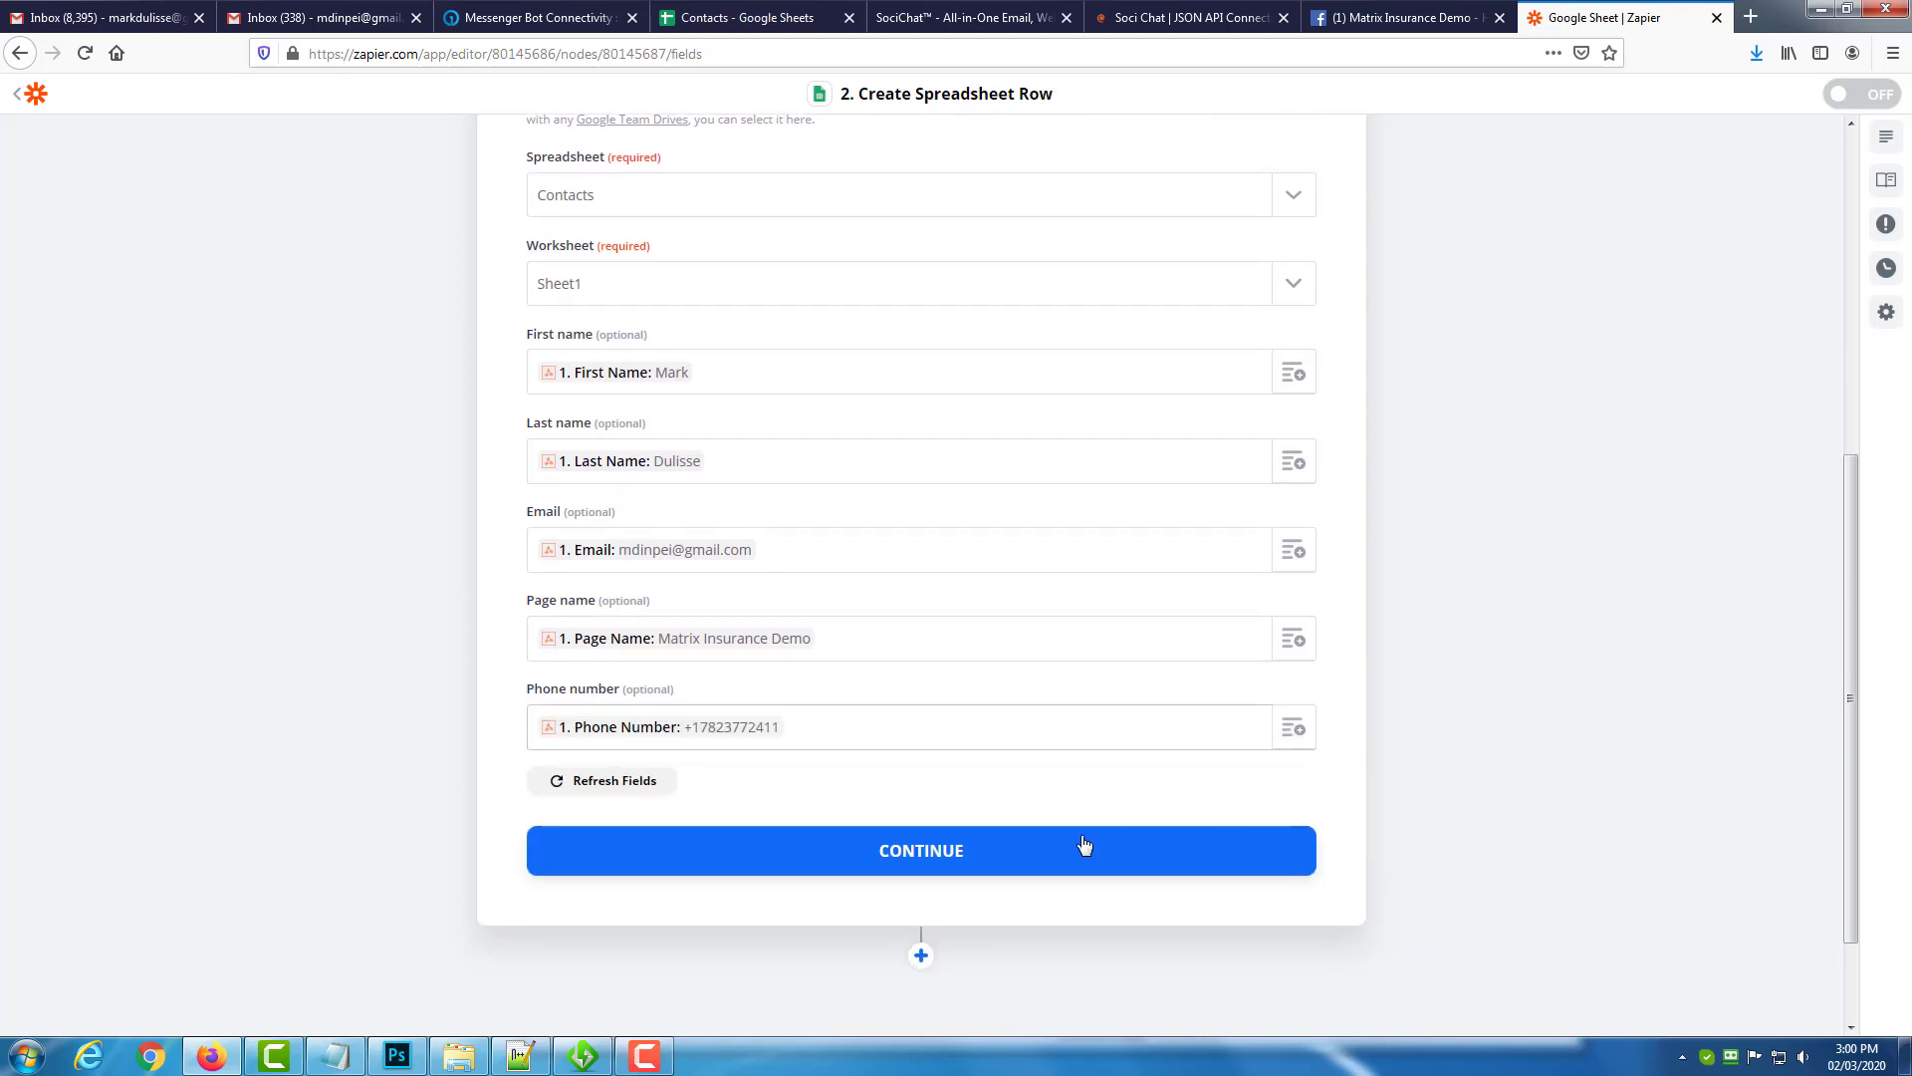
# Continue to the Send Data stage and retest the Create Spreadsheet Row action for review.
pyautogui.click(963, 856)
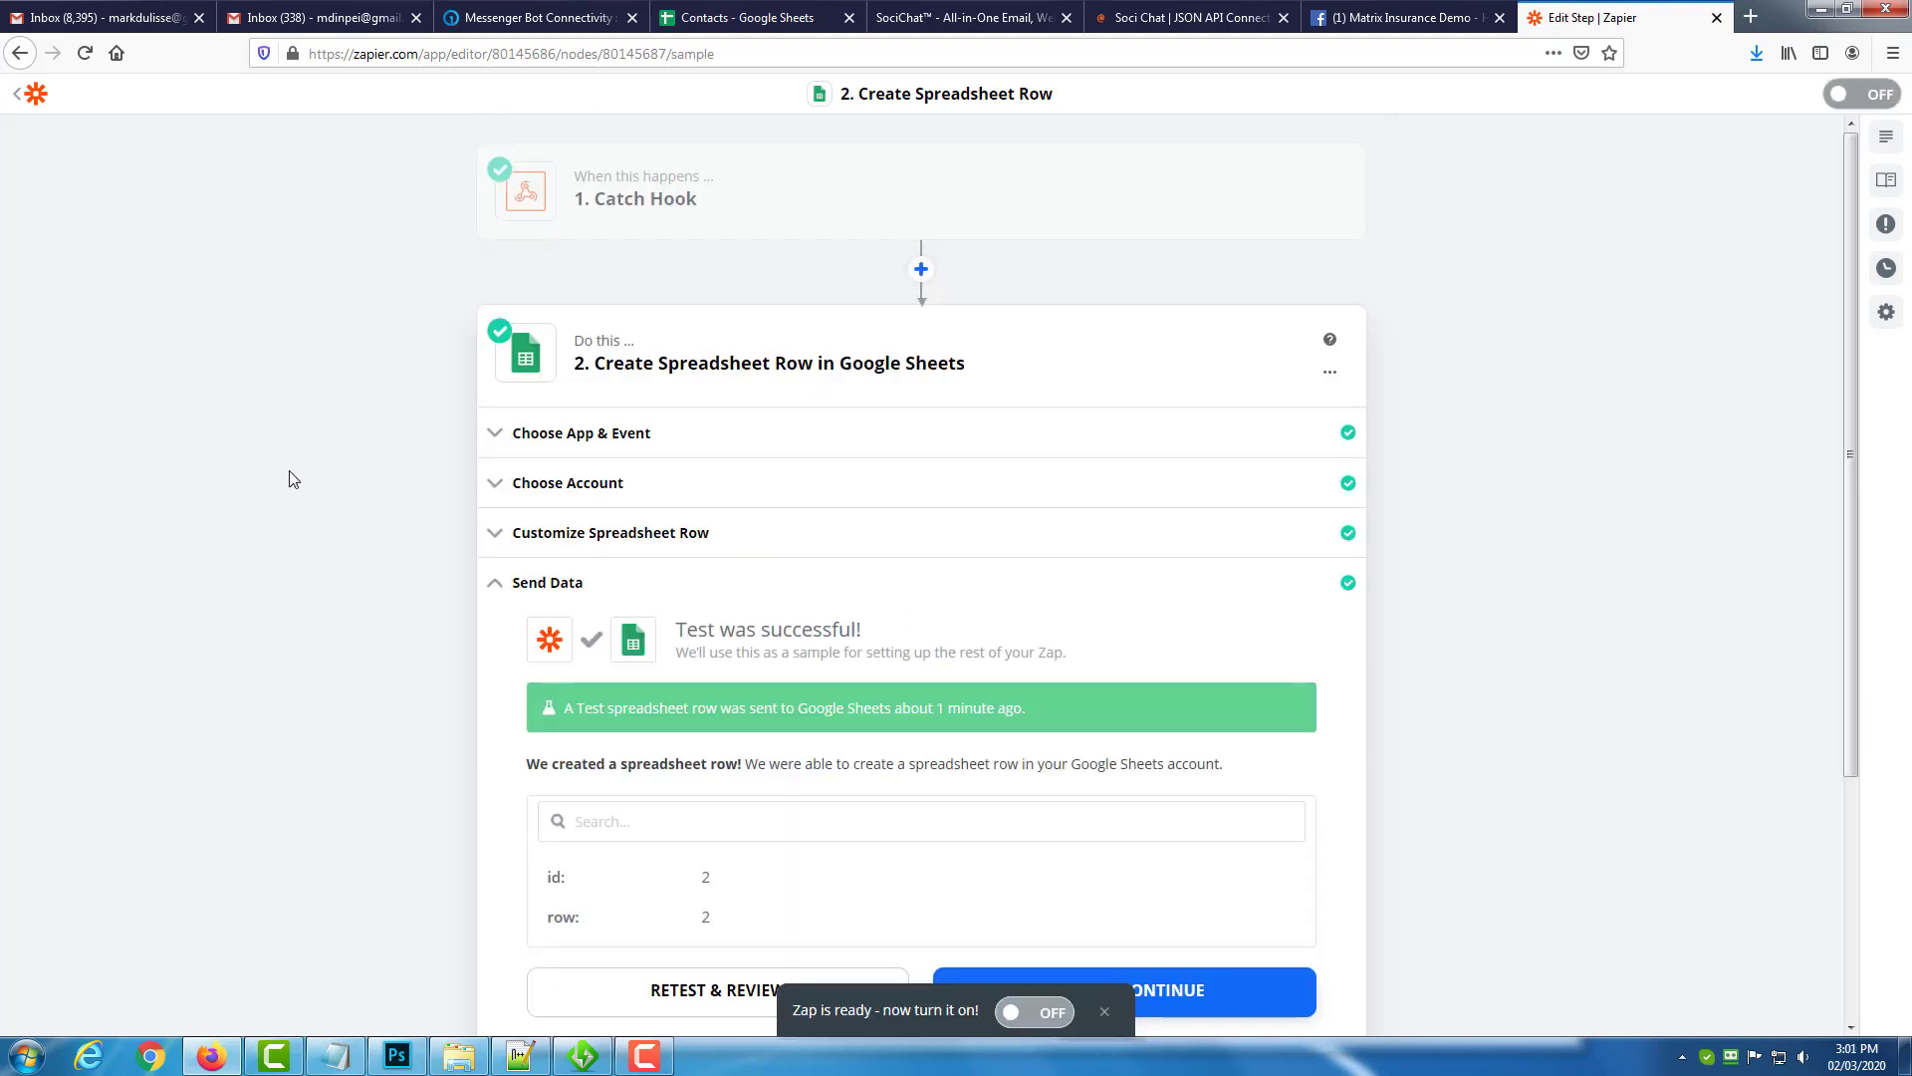
pyautogui.scroll(-2, 294, 480)
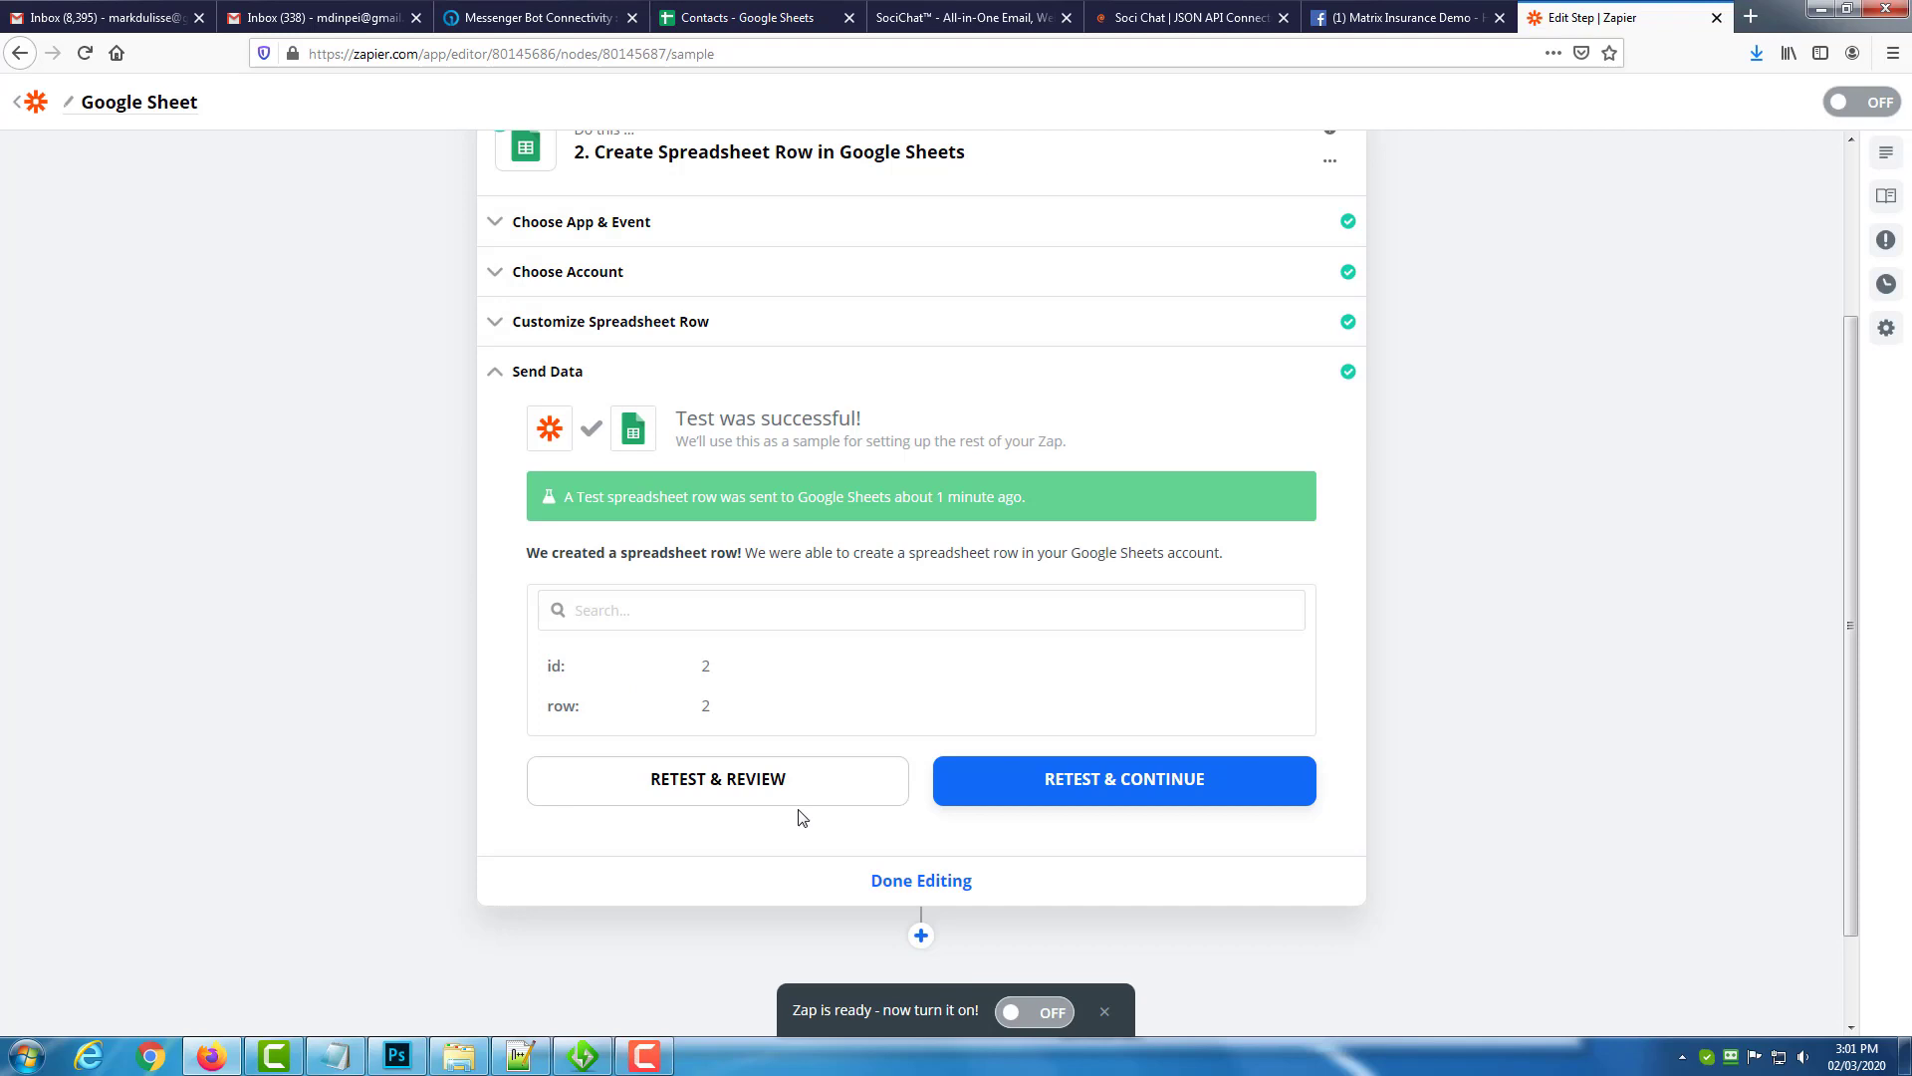
pyautogui.click(692, 782)
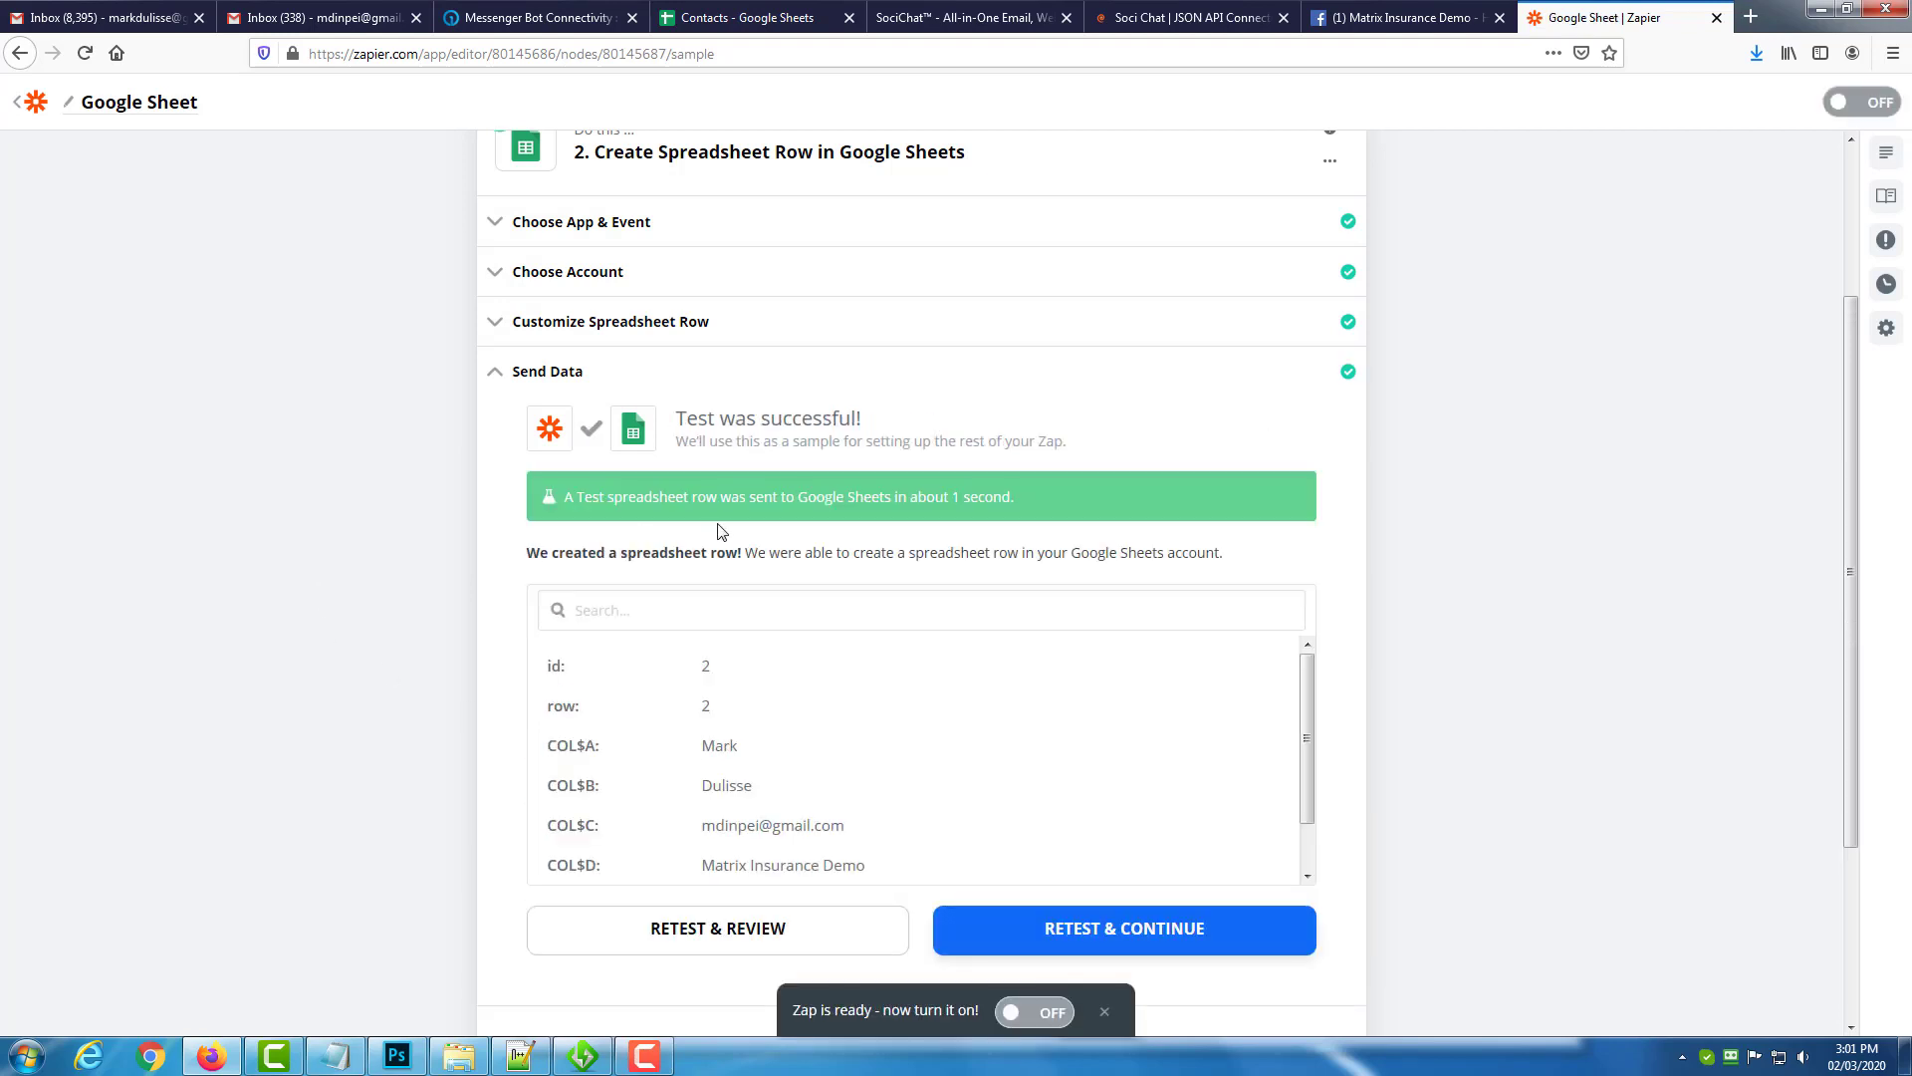
# Switch to the Contacts spreadsheet and widen the Page name and Email columns to fit the test row's contents.
pyautogui.click(754, 27)
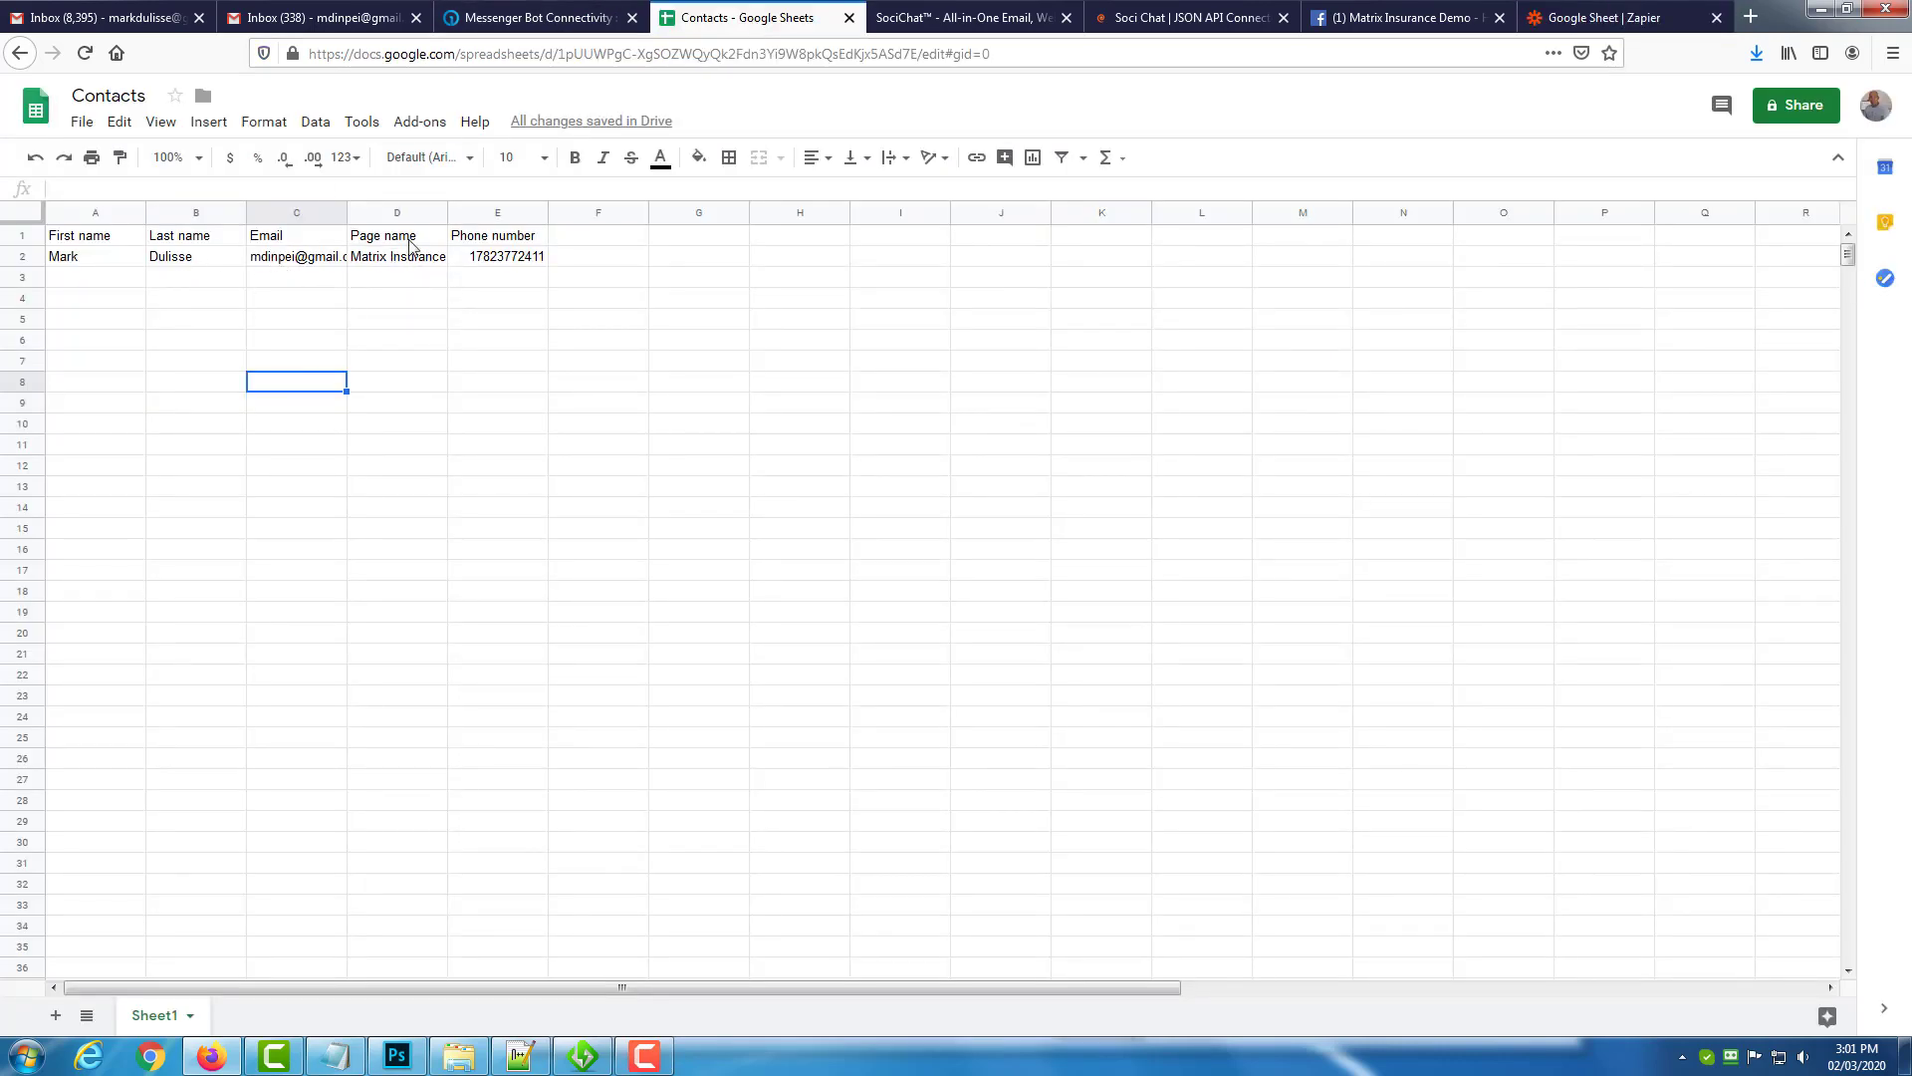
pyautogui.moveTo(448, 209); pyautogui.dragTo(536, 208)
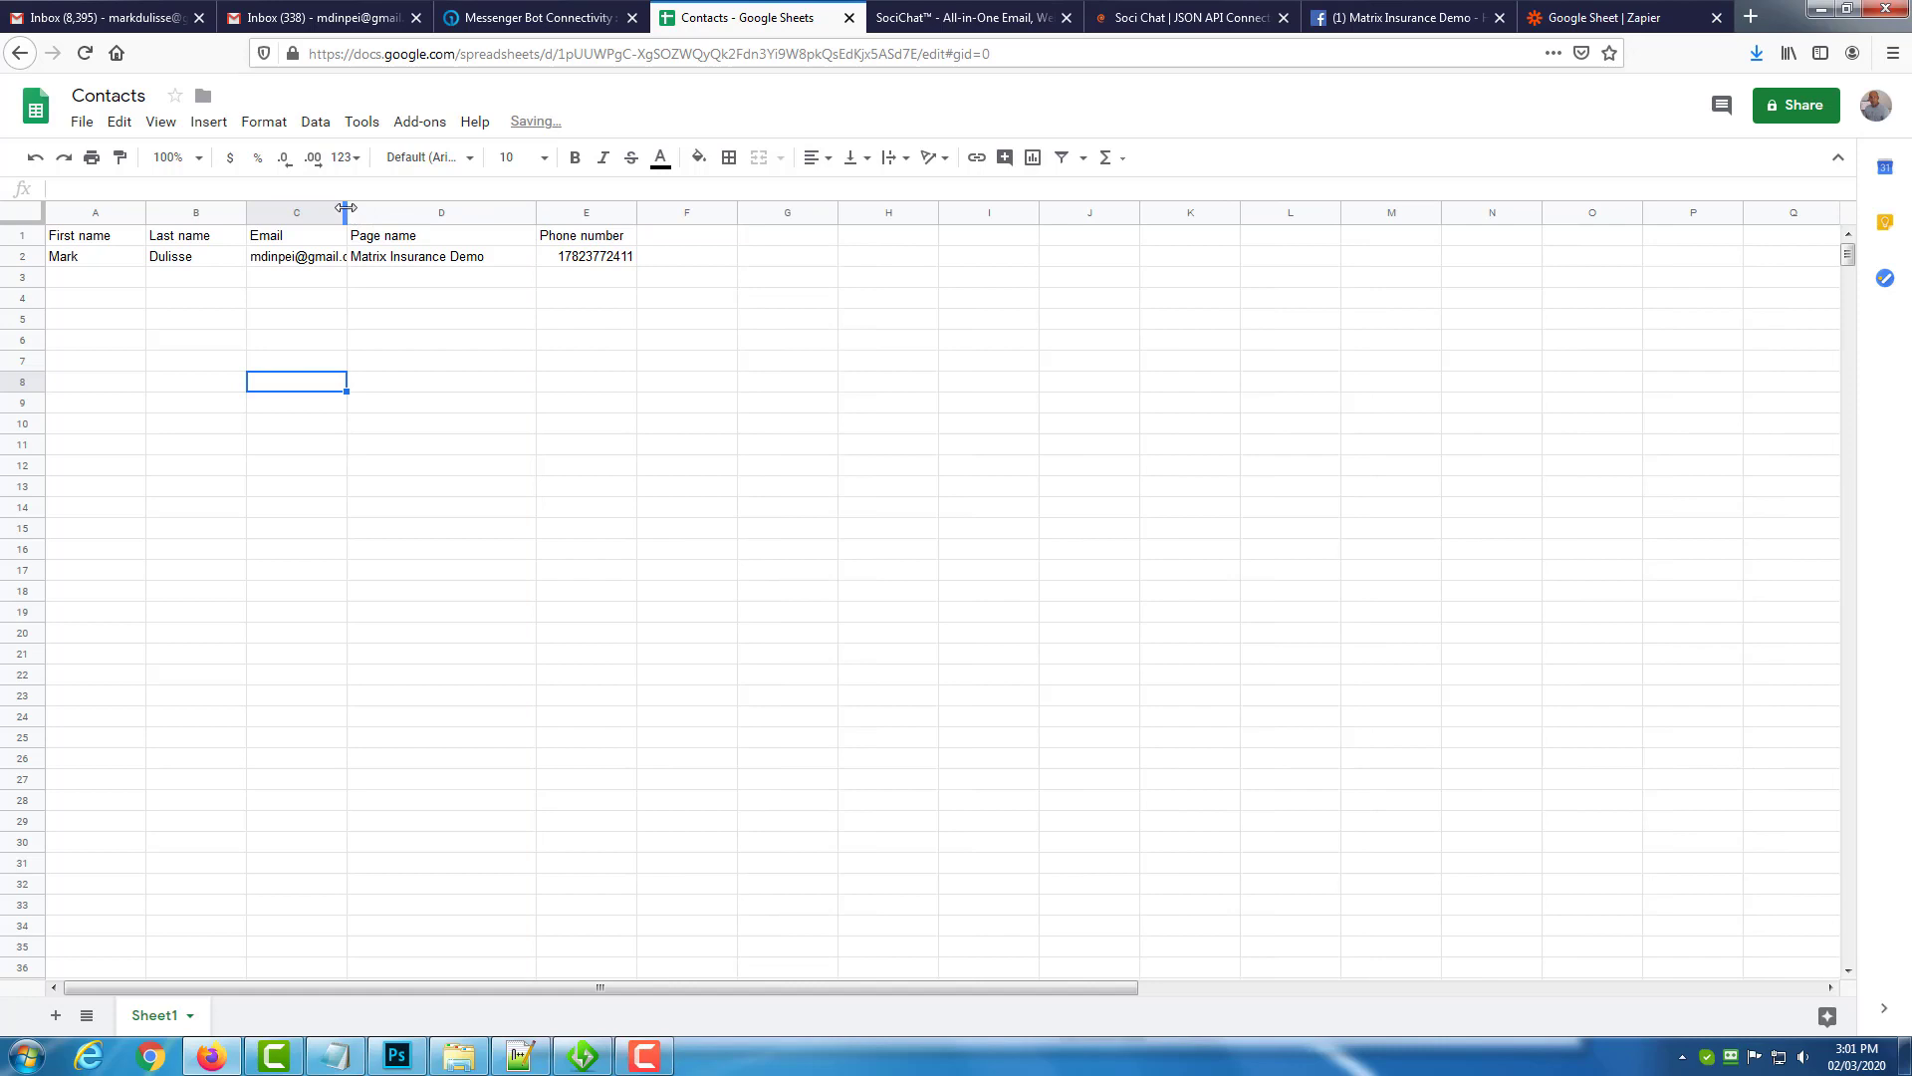
pyautogui.moveTo(346, 209); pyautogui.dragTo(402, 208)
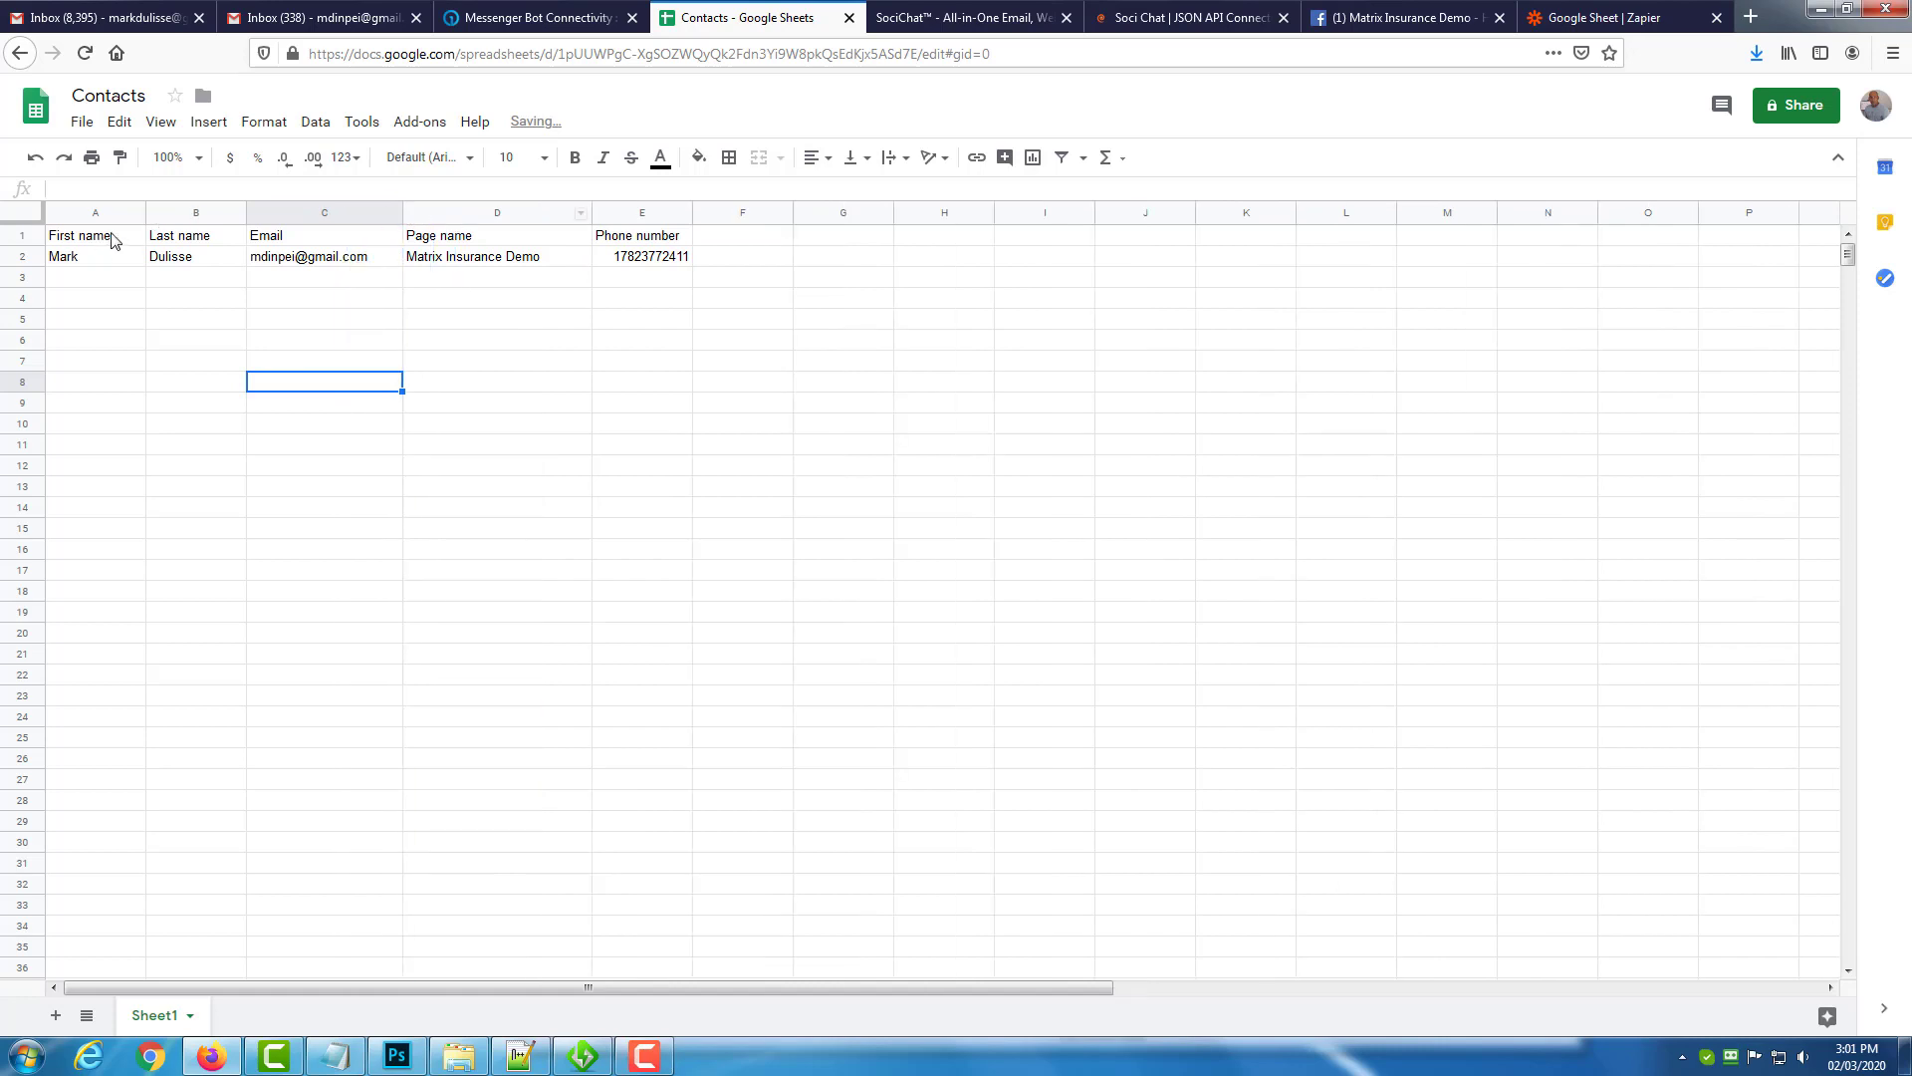
# Return to Zapier, turn on the Google Sheet Zap, and leave the editor for the Zaps list.
pyautogui.click(1574, 20)
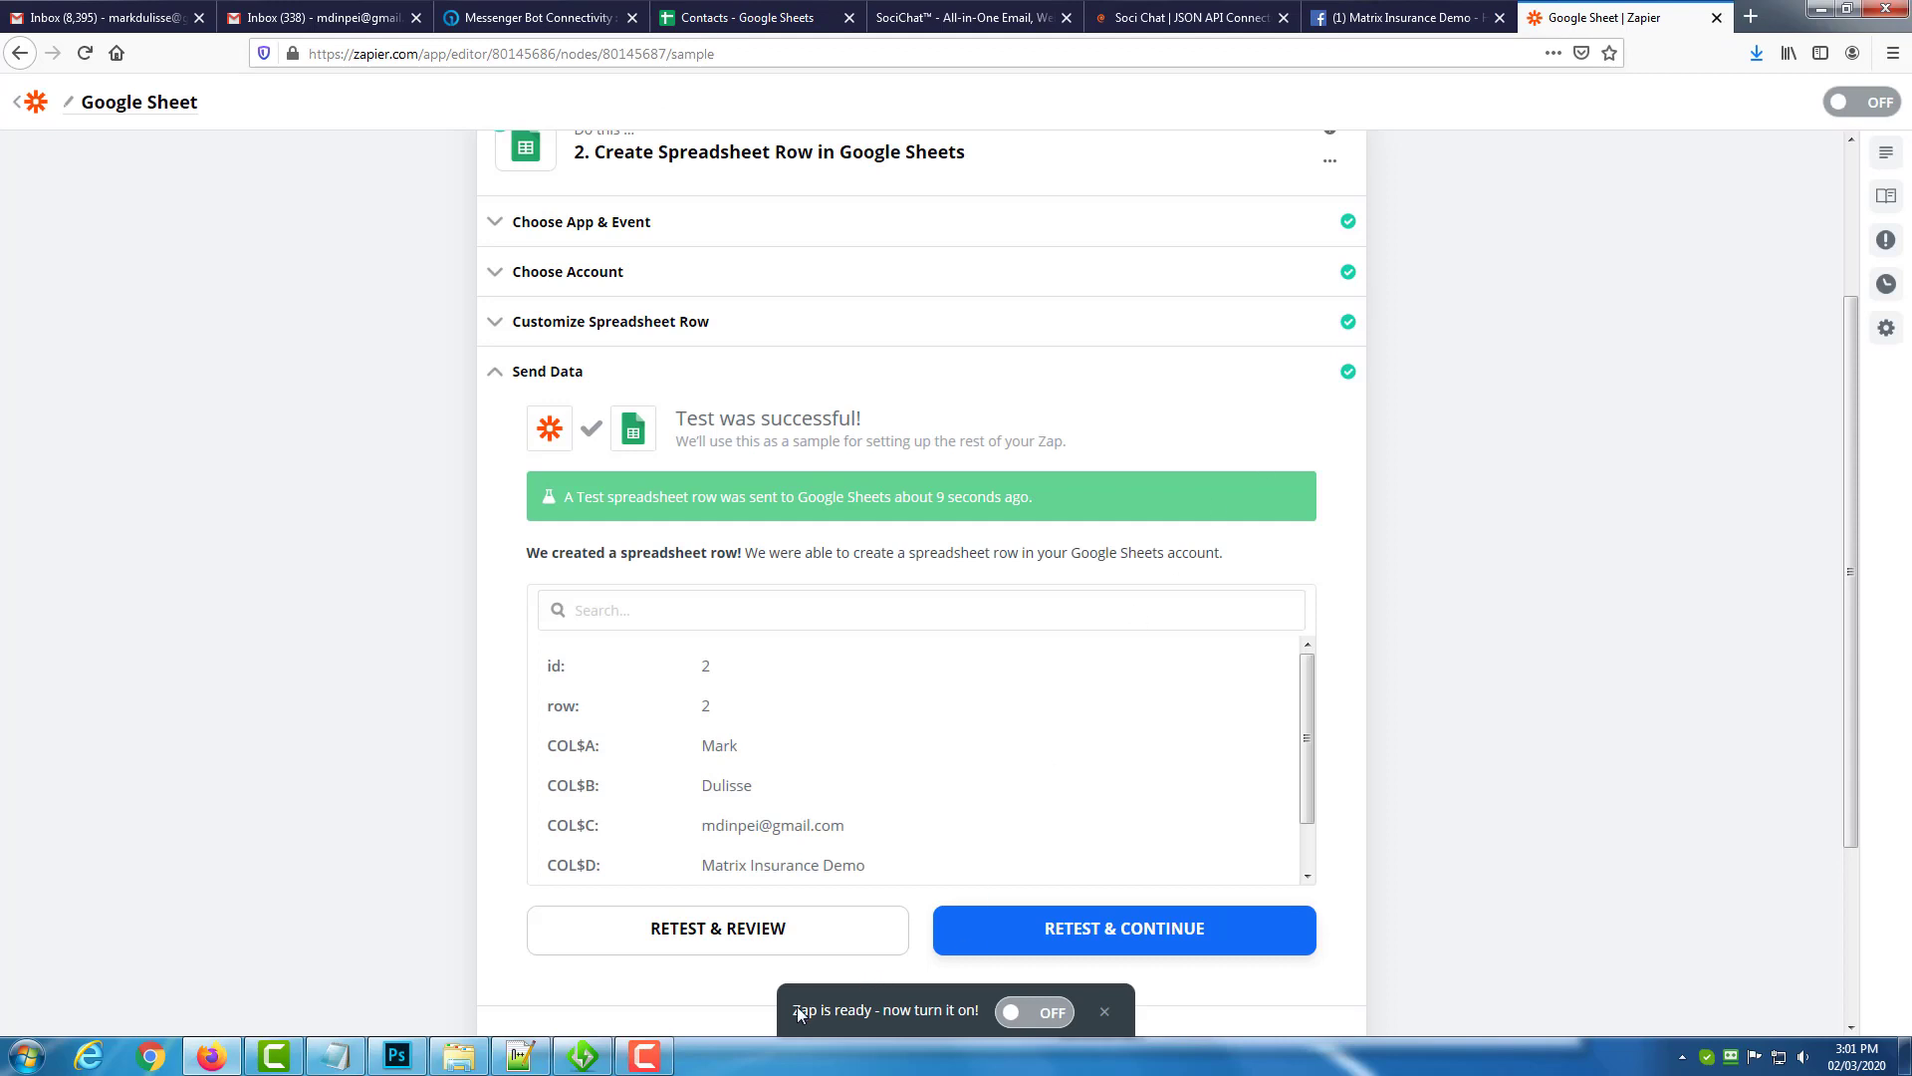
pyautogui.click(1058, 1014)
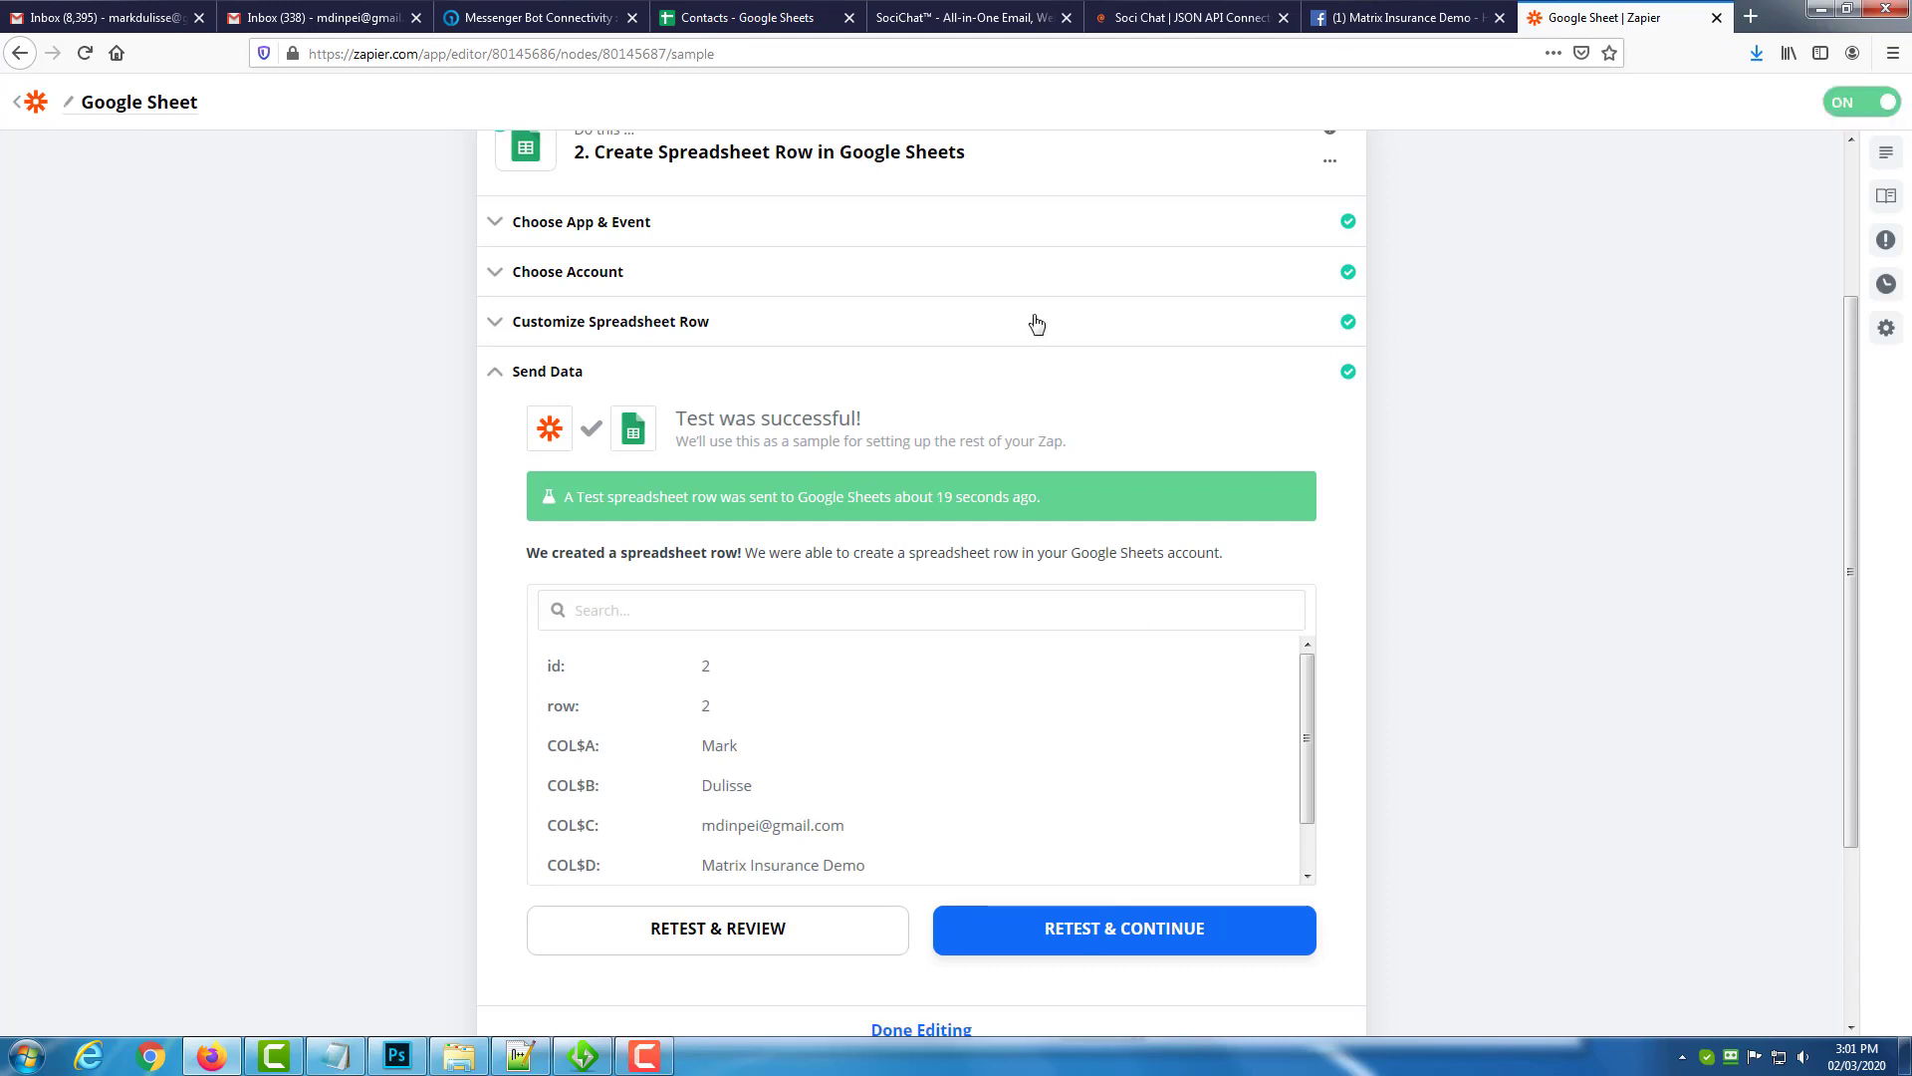
pyautogui.click(181, 102)
pyautogui.click(224, 213)
pyautogui.click(28, 104)
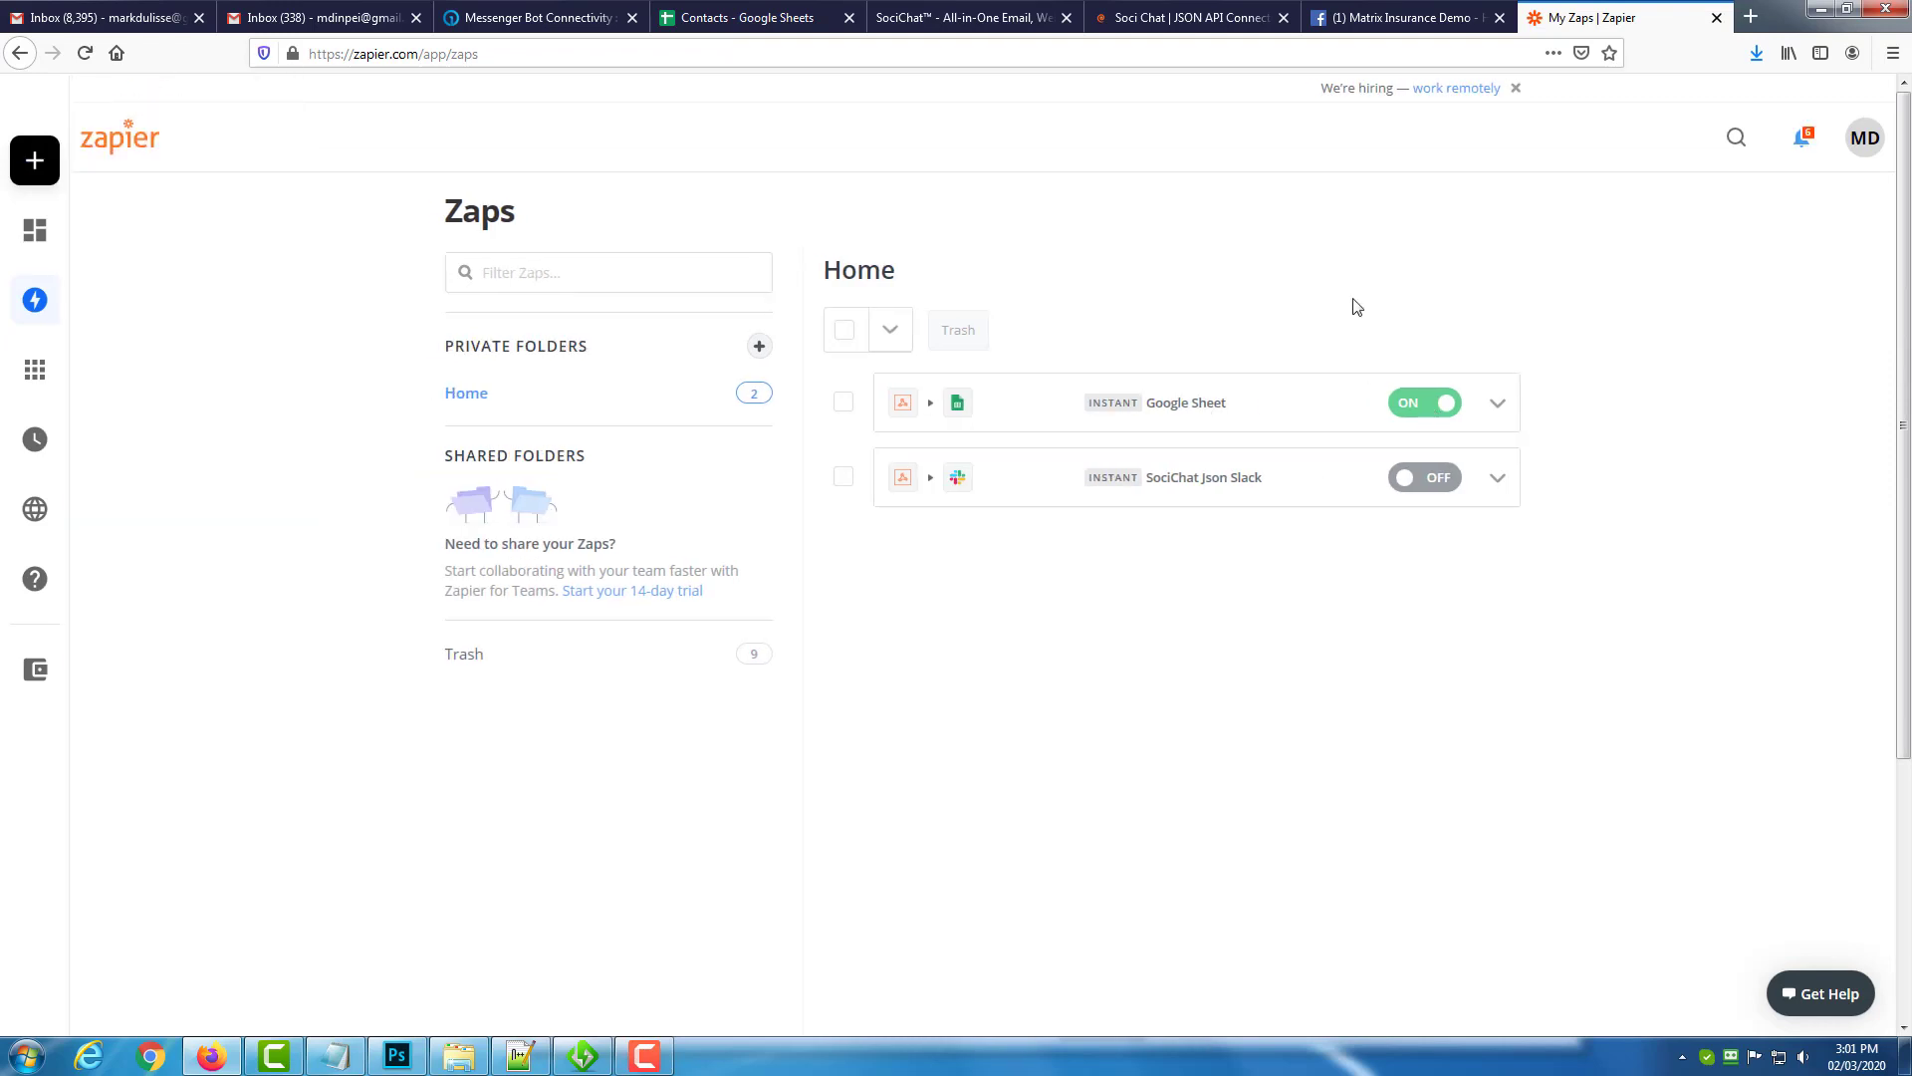
# Switch to the Matrix Insurance Demo Facebook page and send the message "email" in its chat.
pyautogui.click(1364, 15)
pyautogui.click(1432, 986)
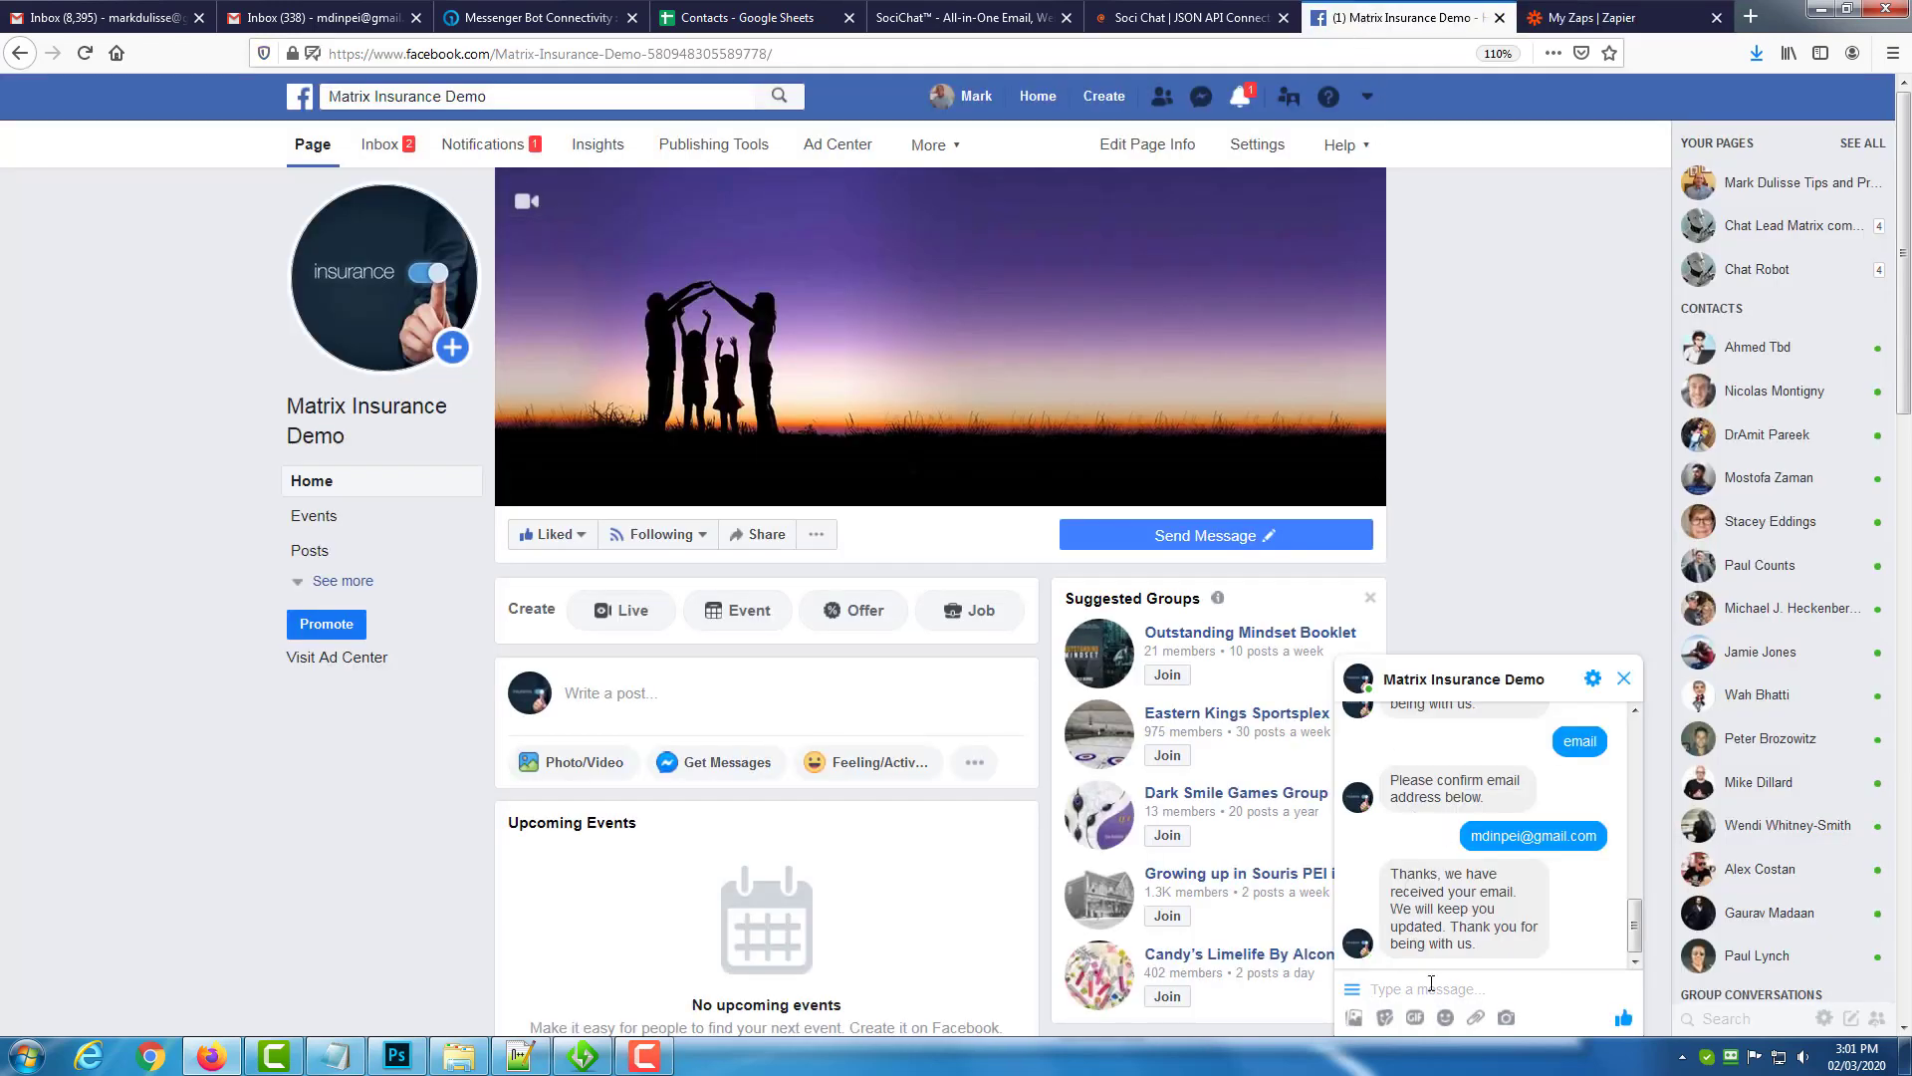
pyautogui.write('email')
pyautogui.press('Return')
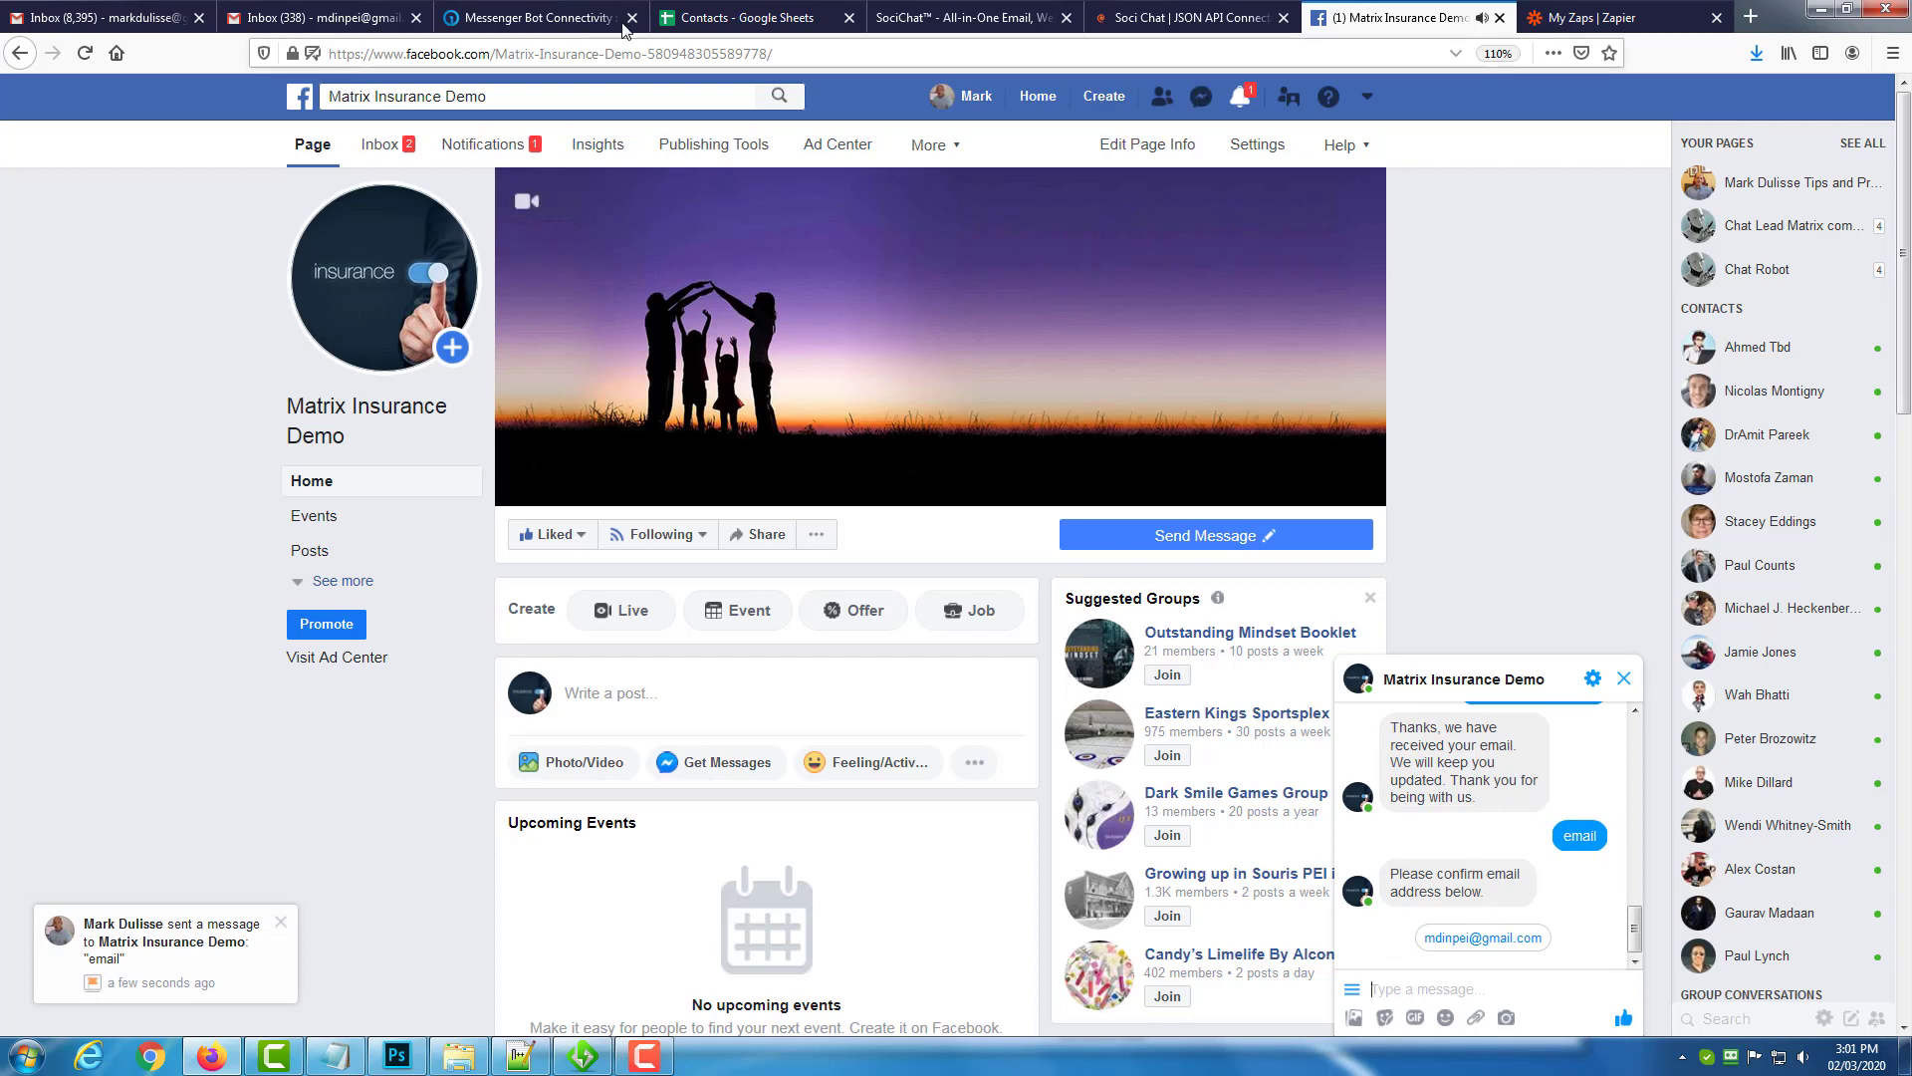
# Confirm the suggested email address in the Facebook chat and check the Contacts spreadsheet for the new row.
pyautogui.click(710, 22)
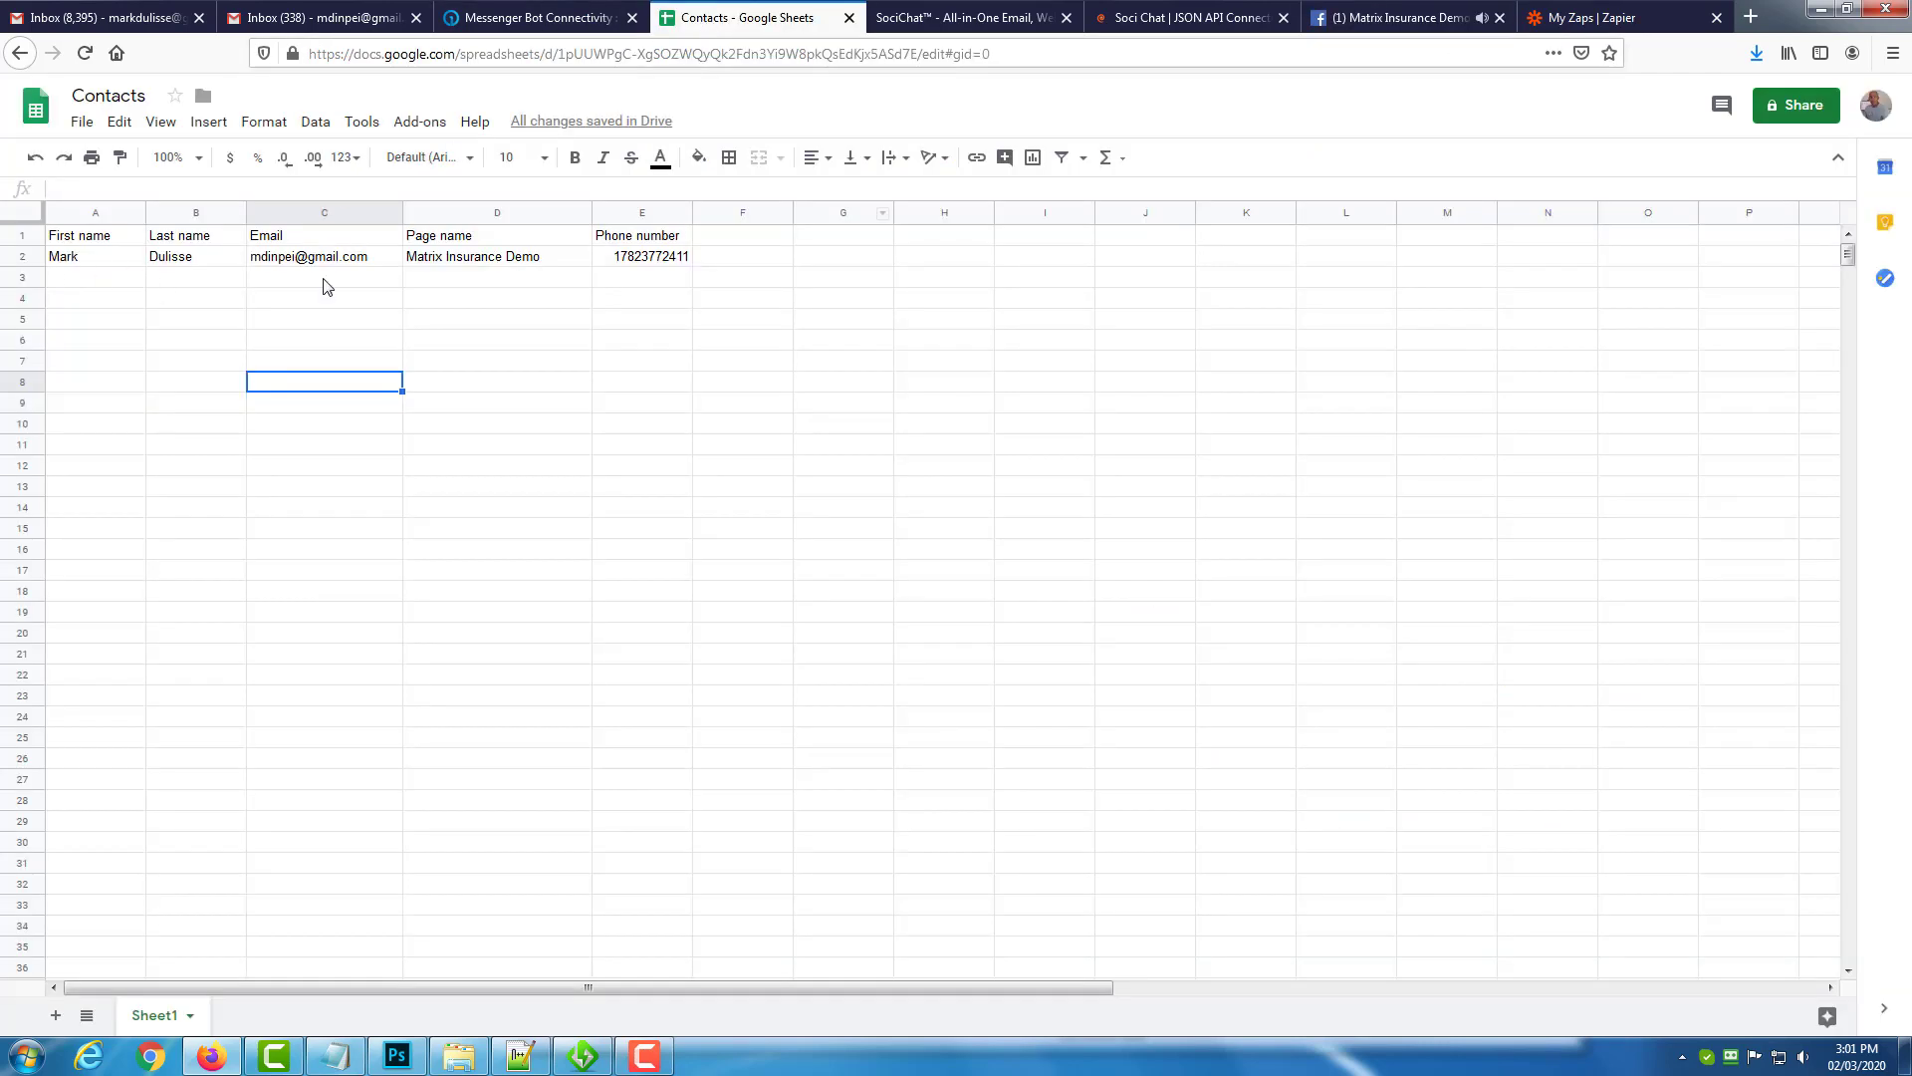
pyautogui.click(1365, 30)
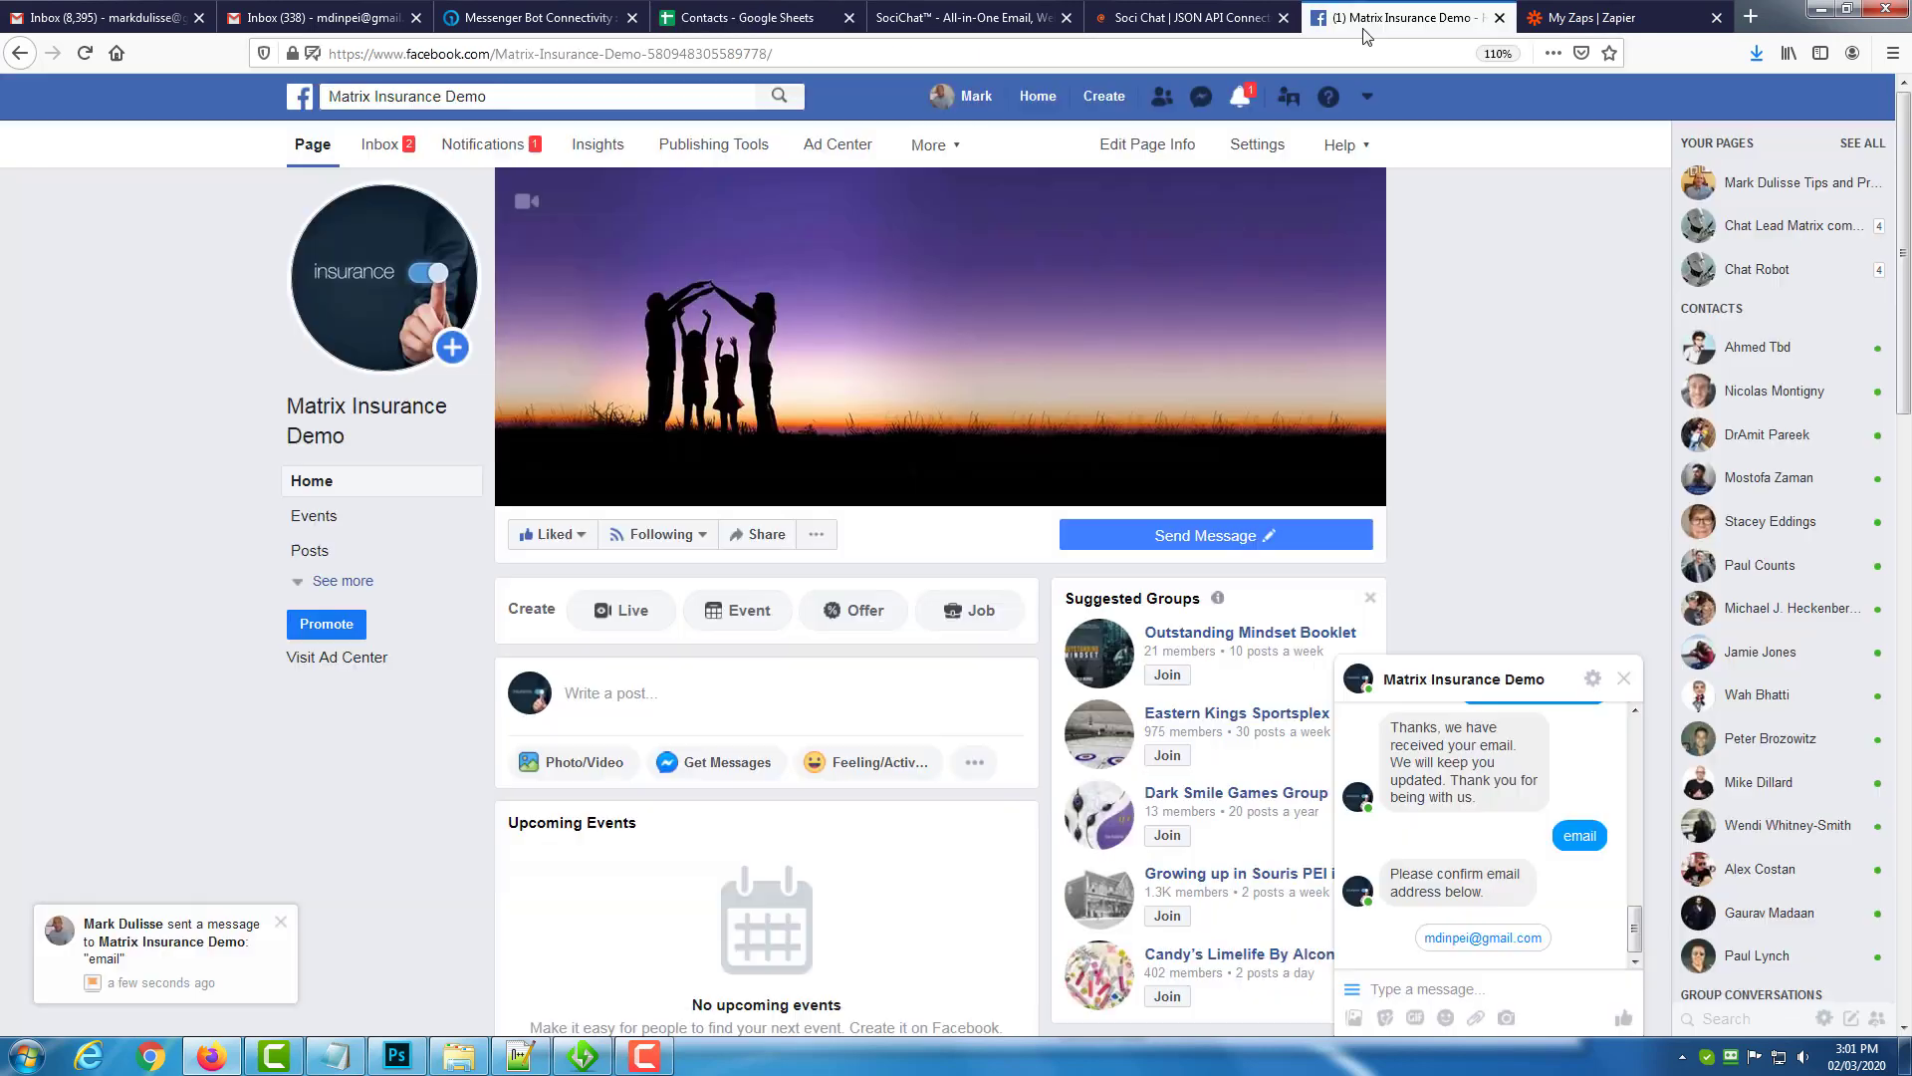
pyautogui.click(1484, 938)
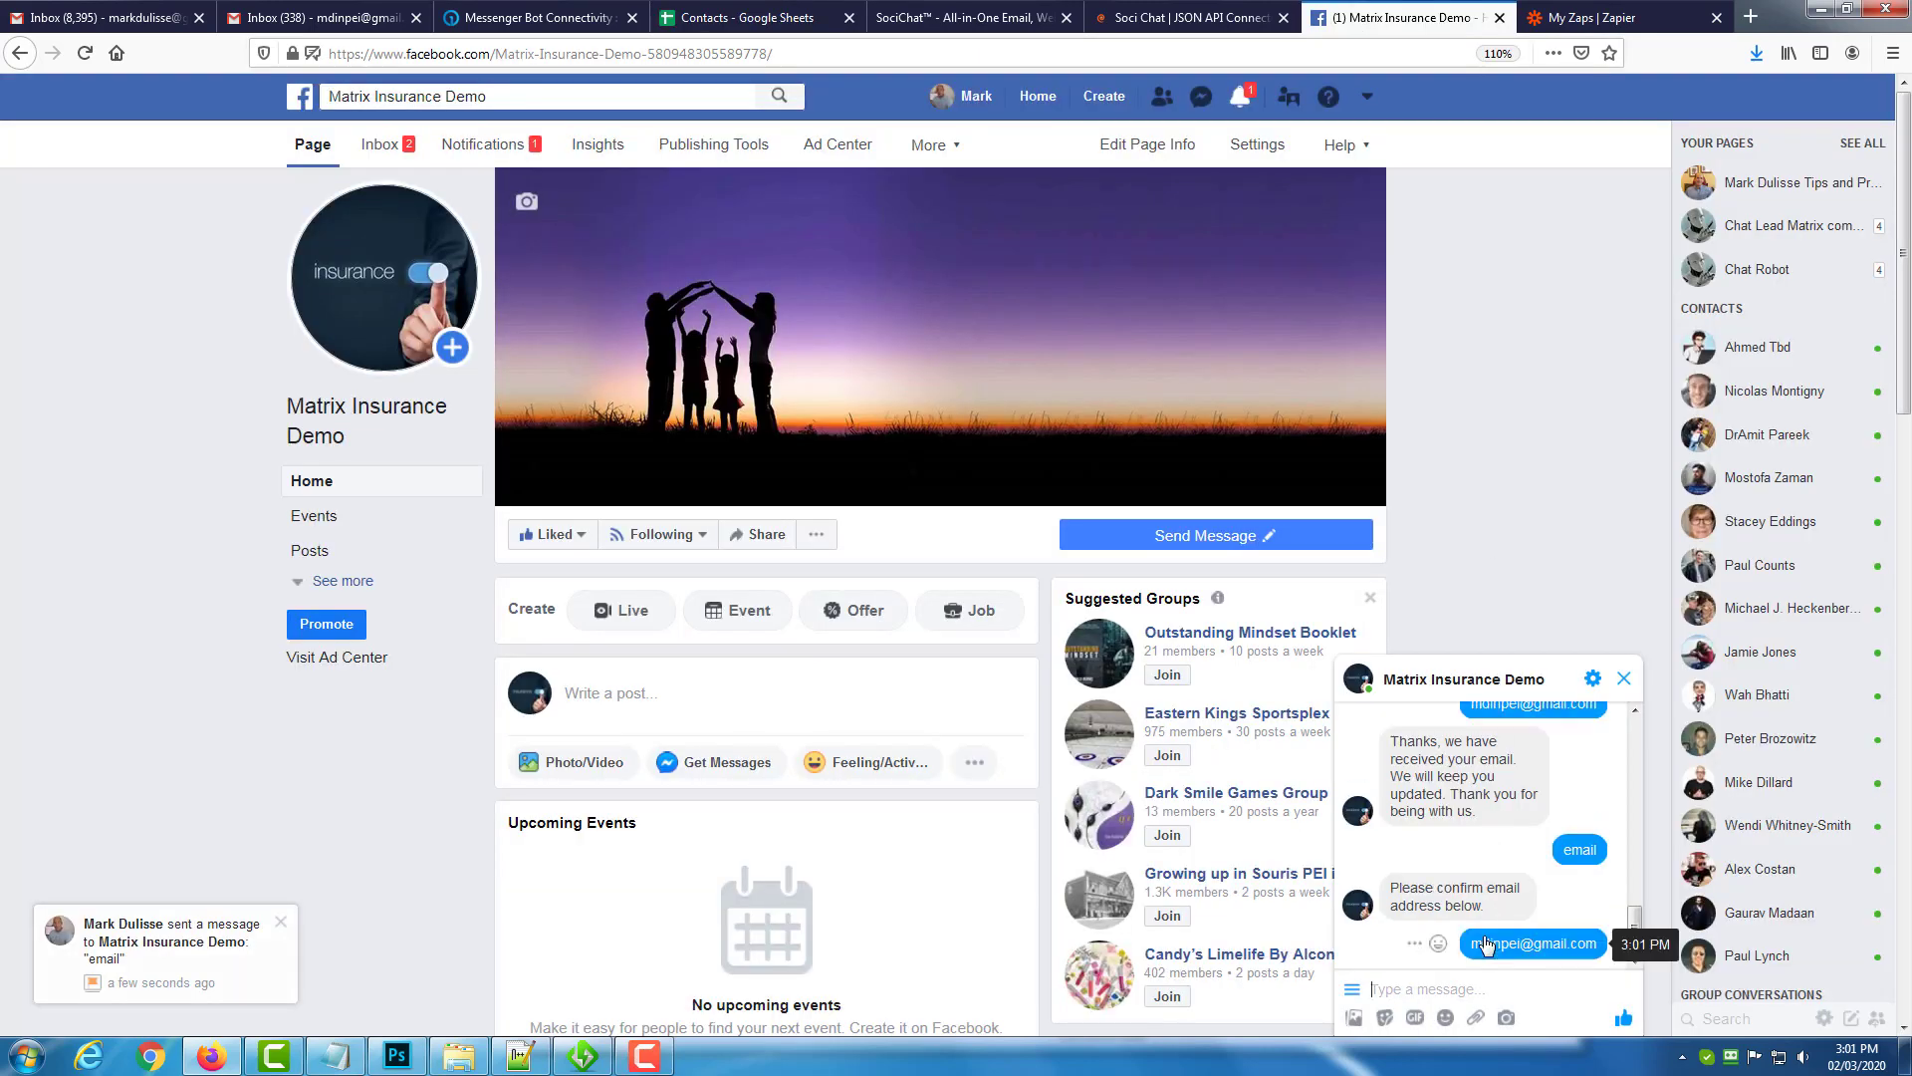
pyautogui.click(732, 18)
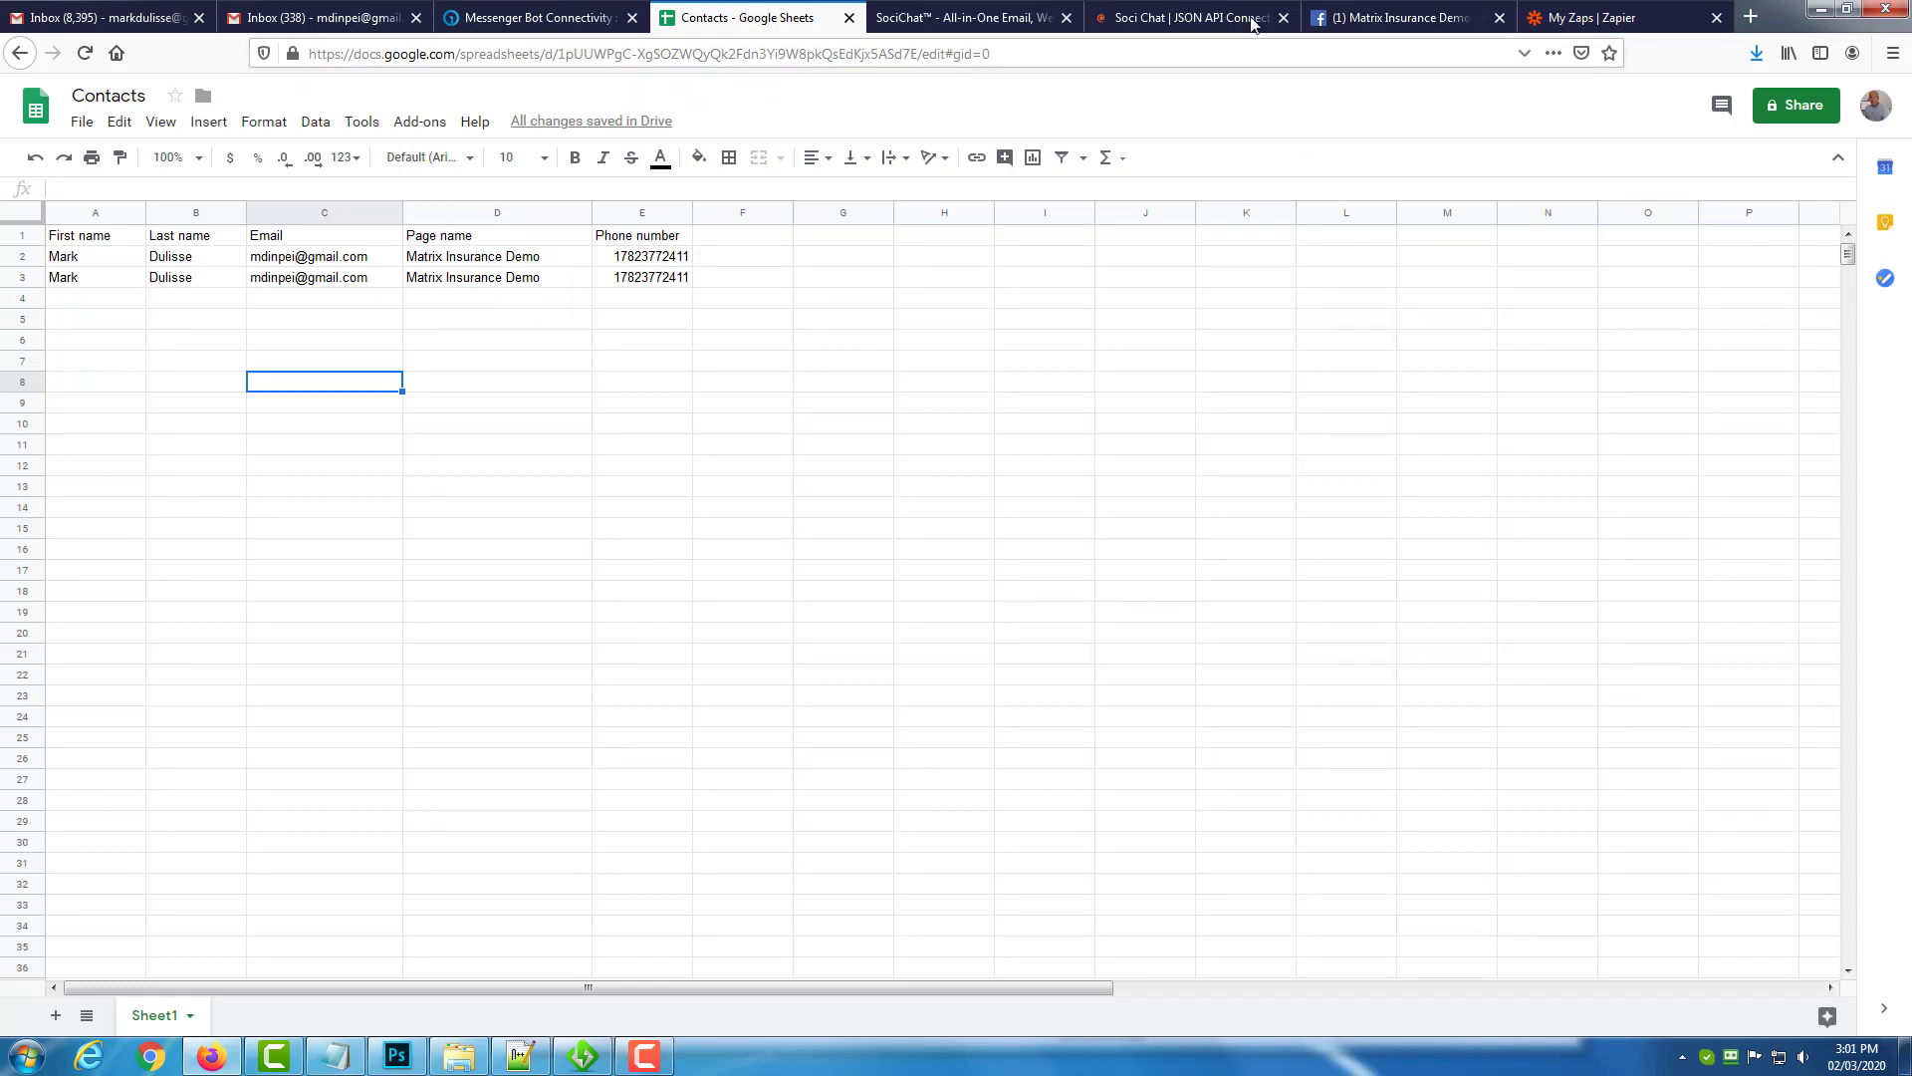
pyautogui.click(1361, 22)
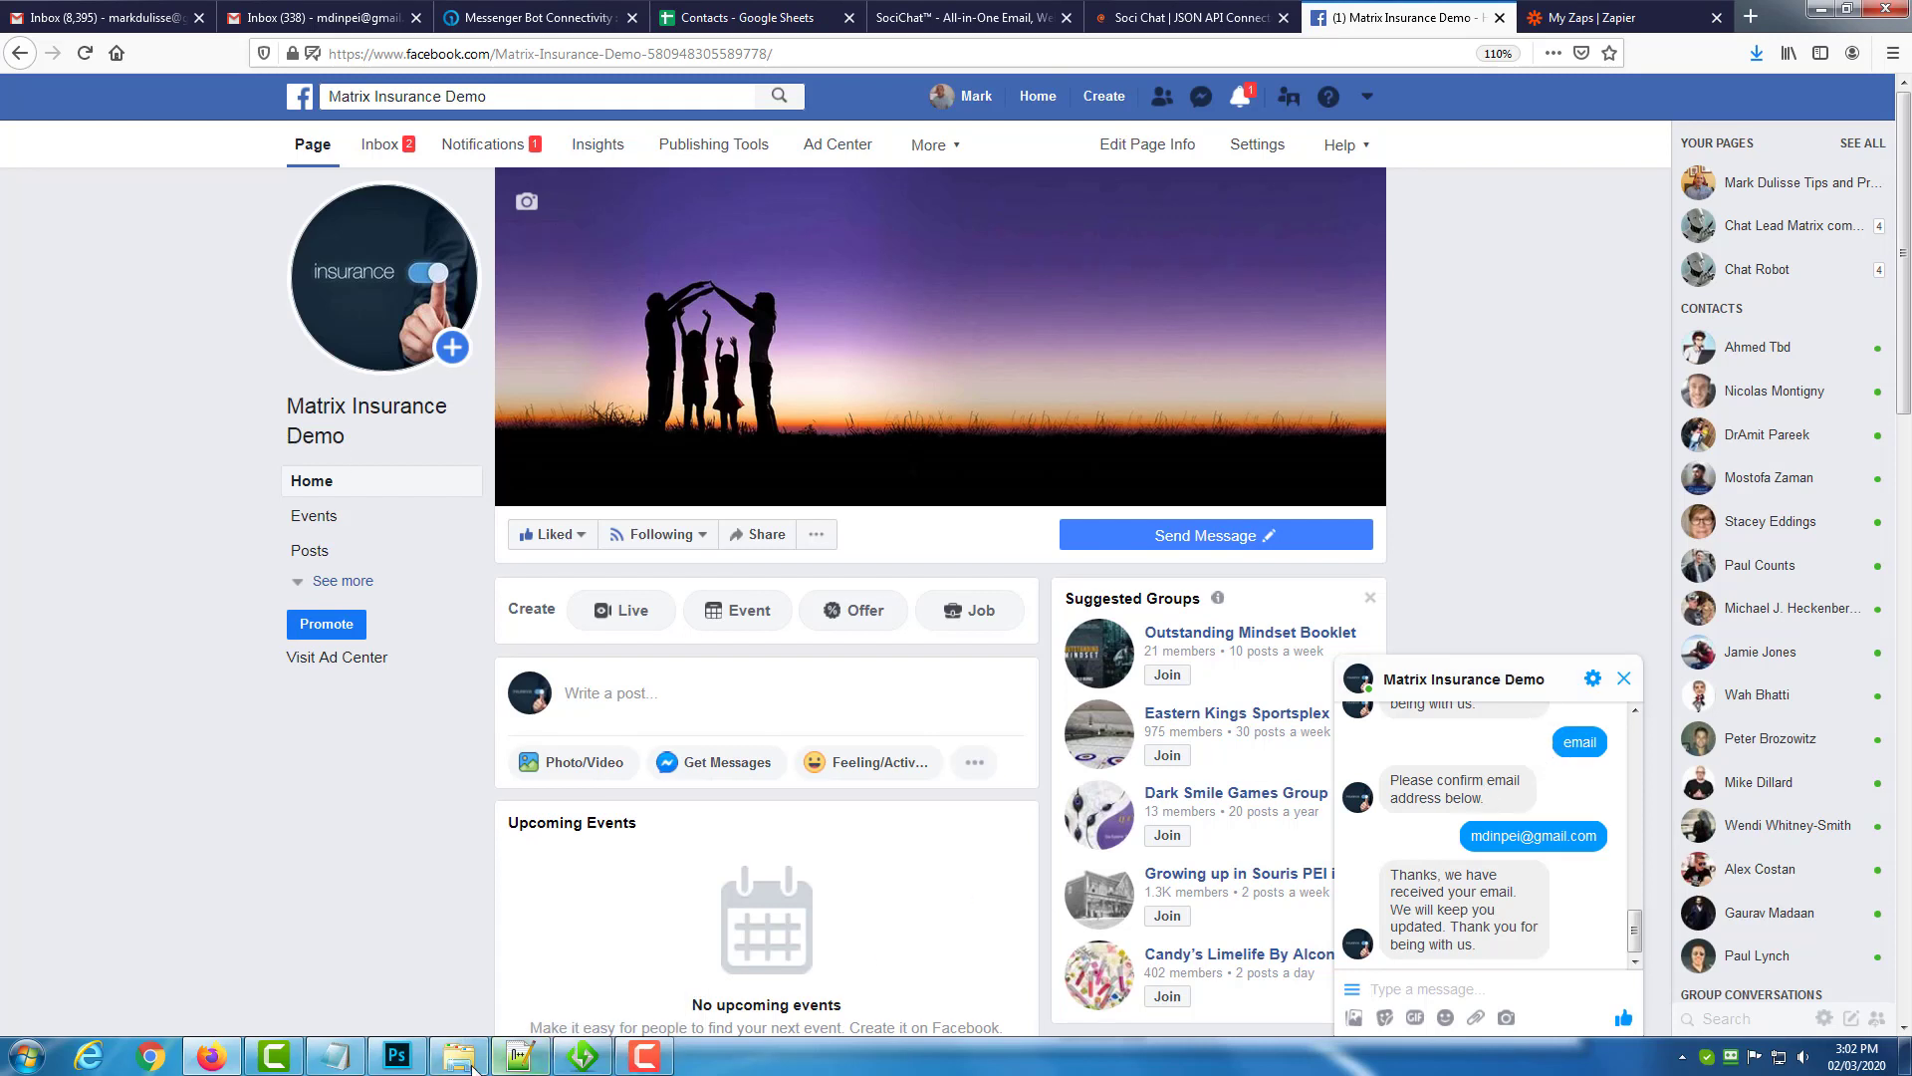
pyautogui.click(538, 1061)
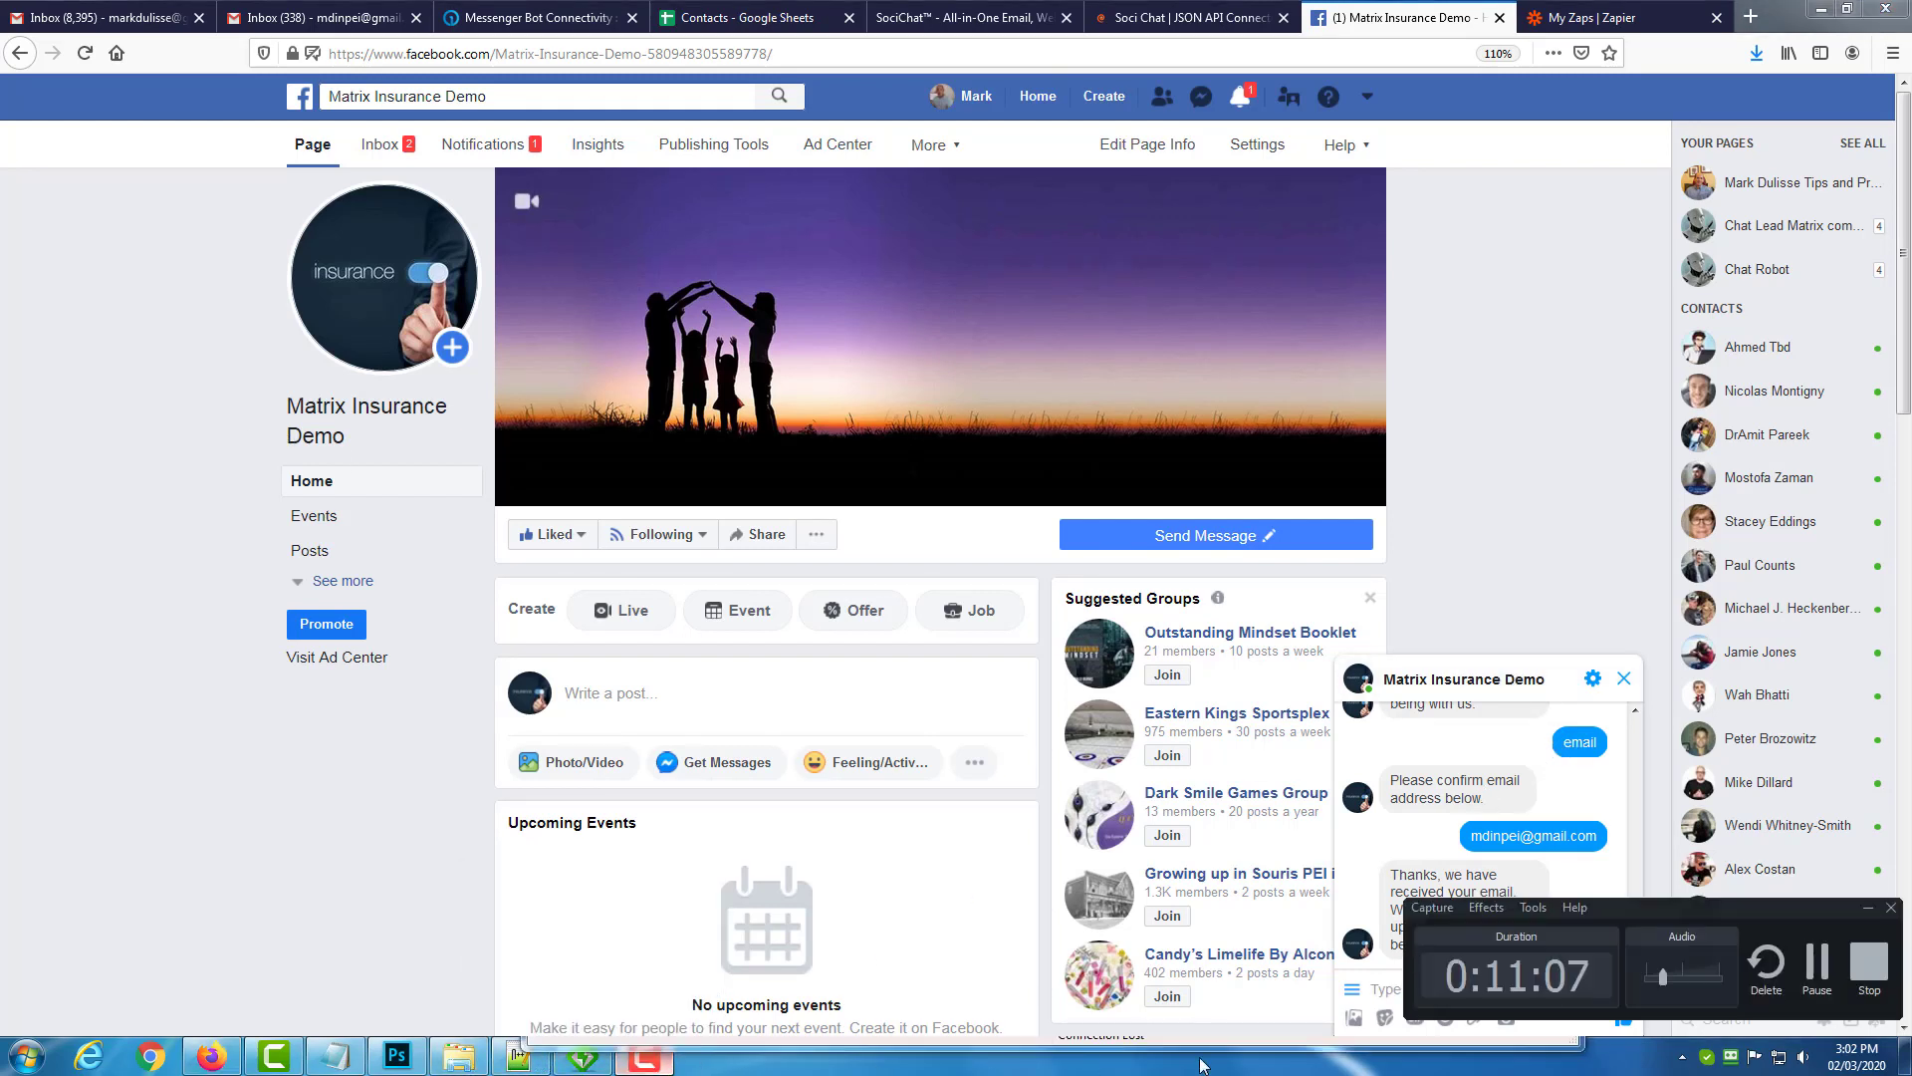